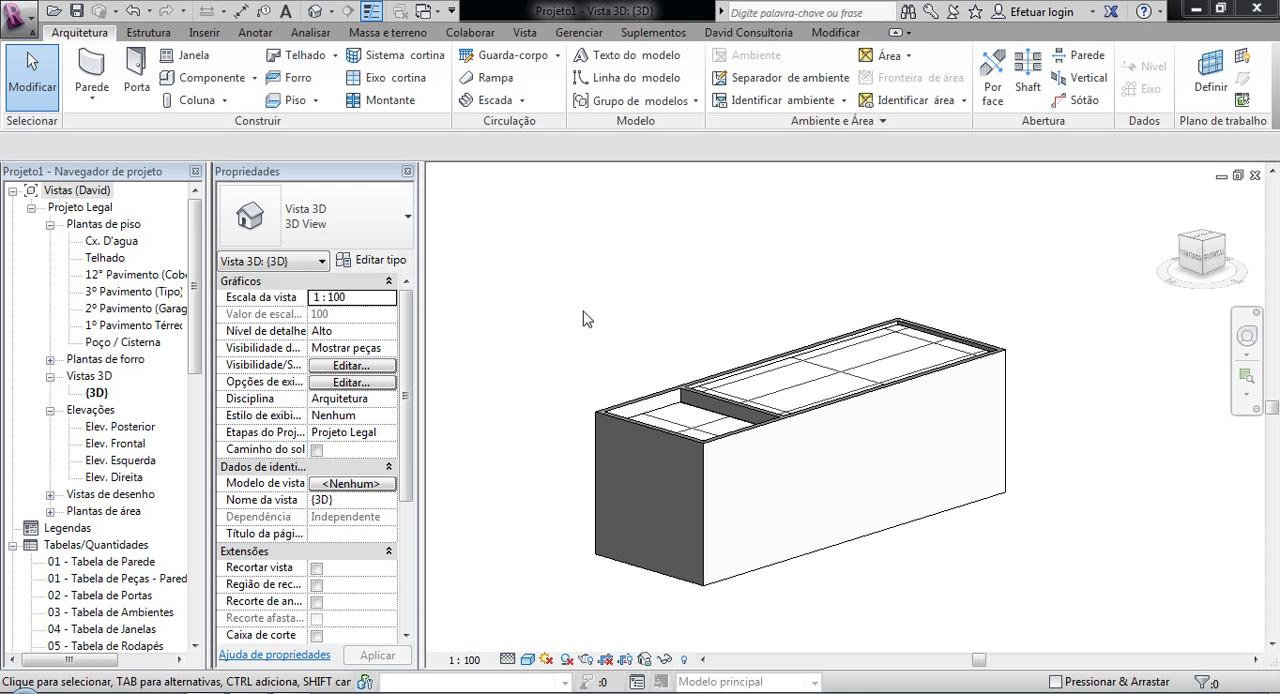
Step: Inspect the two long exterior walls of the 3D model by selecting each in turn, and clear the selection
click(895, 535)
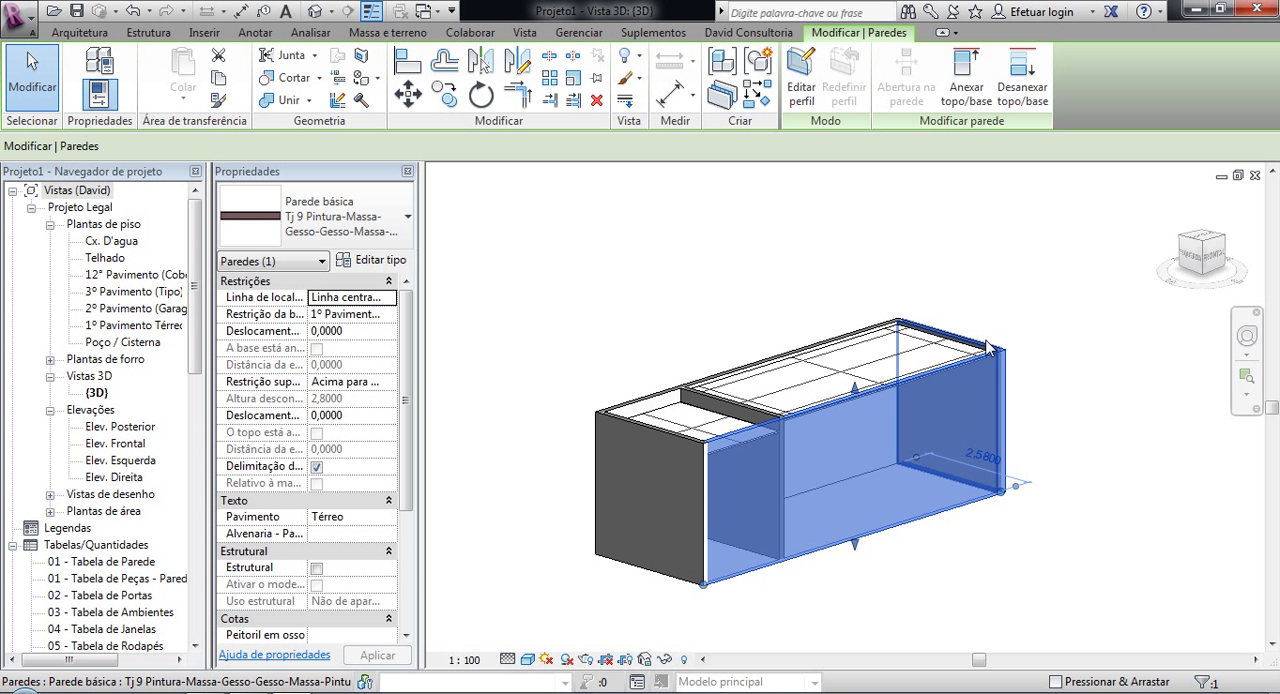
click(928, 333)
click(775, 310)
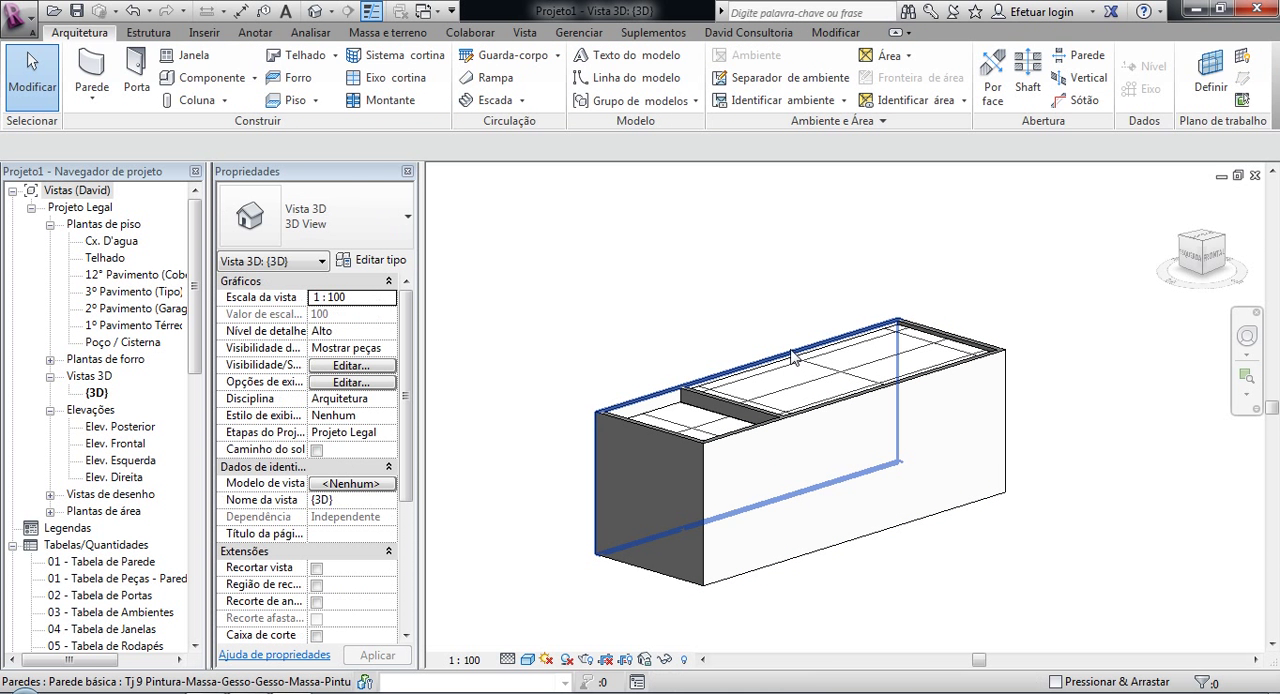
click(793, 358)
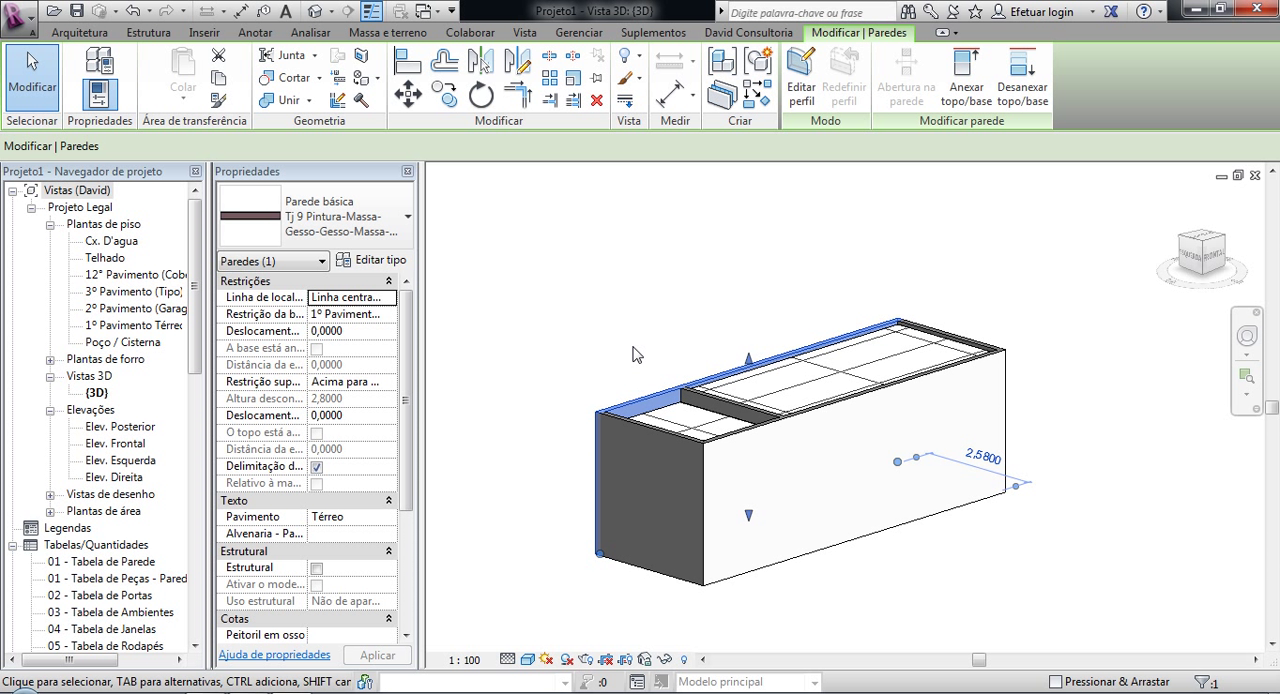
click(636, 355)
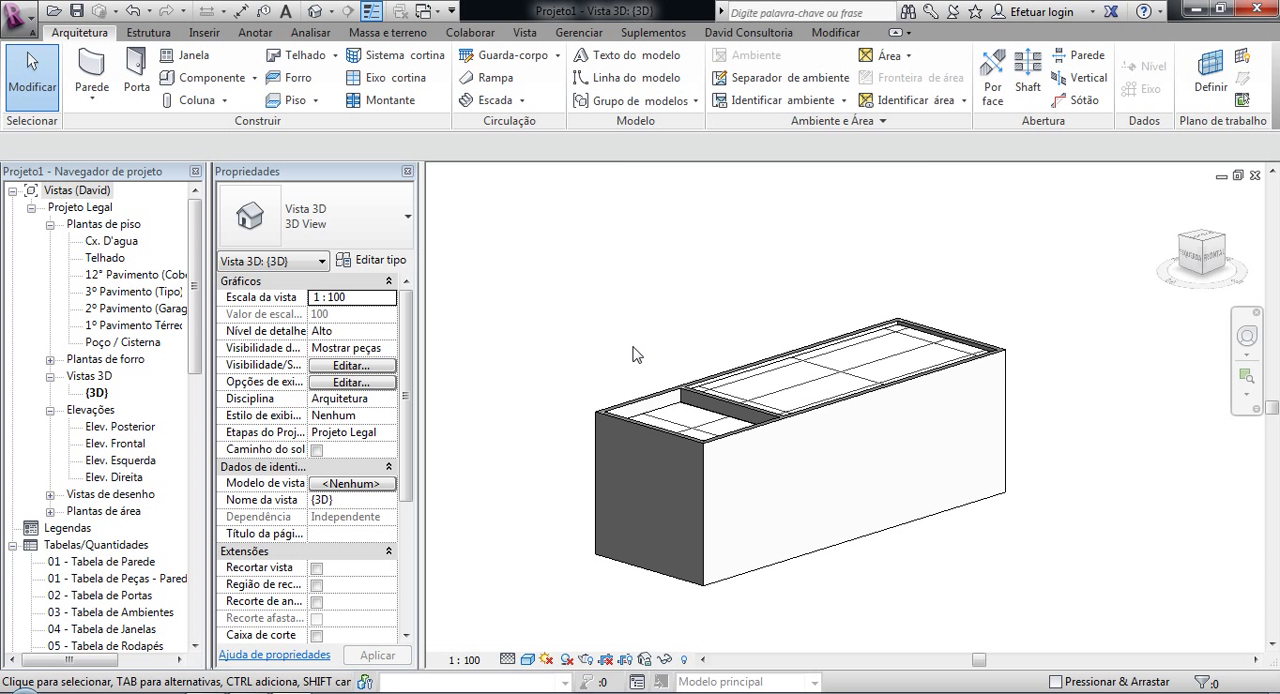
Step: Examine the wall tops and the ceilings of both rooms up close, and return to the whole model
scroll(609, 411, up, 3)
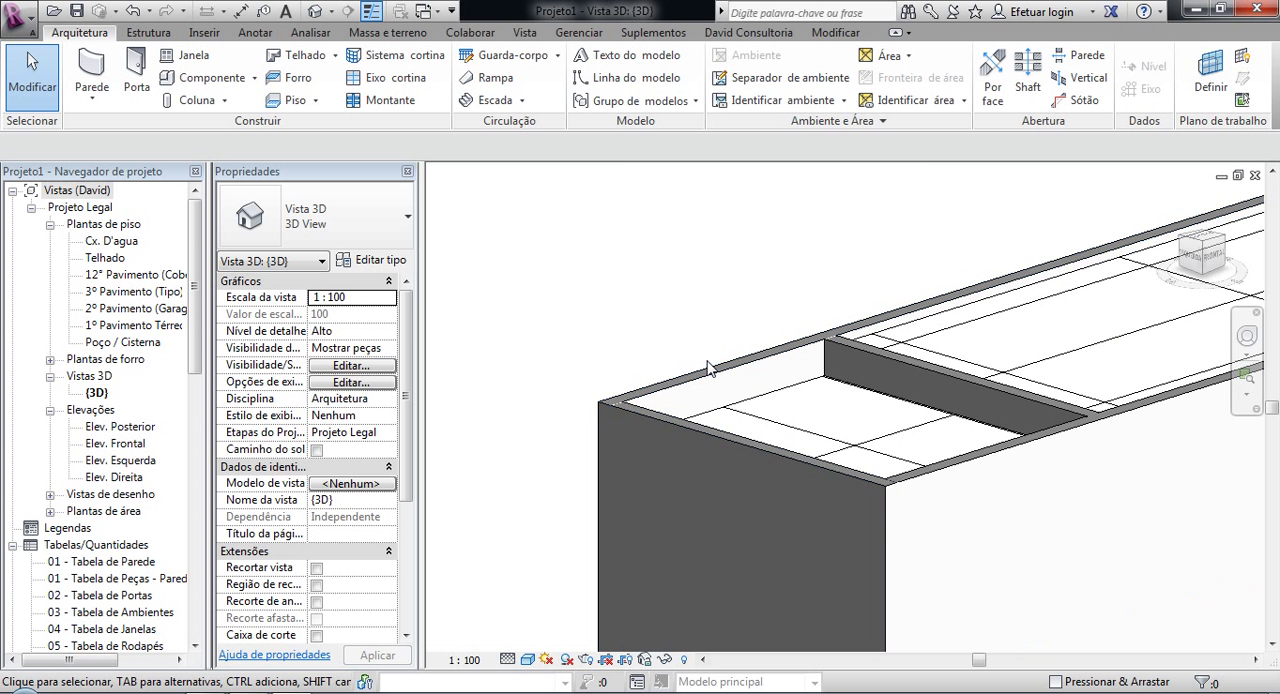
scroll(707, 368, up, 2)
middle_drag(755, 318, 576, 318)
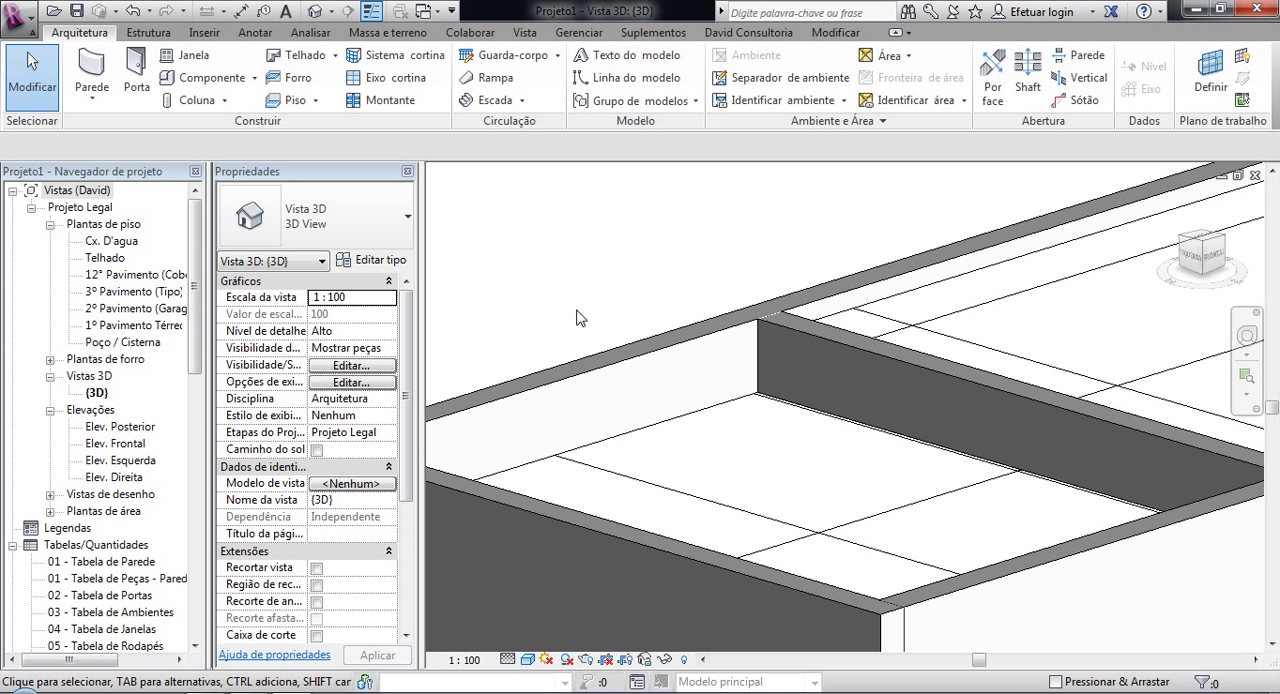
scroll(576, 318, down, 3)
middle_drag(583, 283, 624, 291)
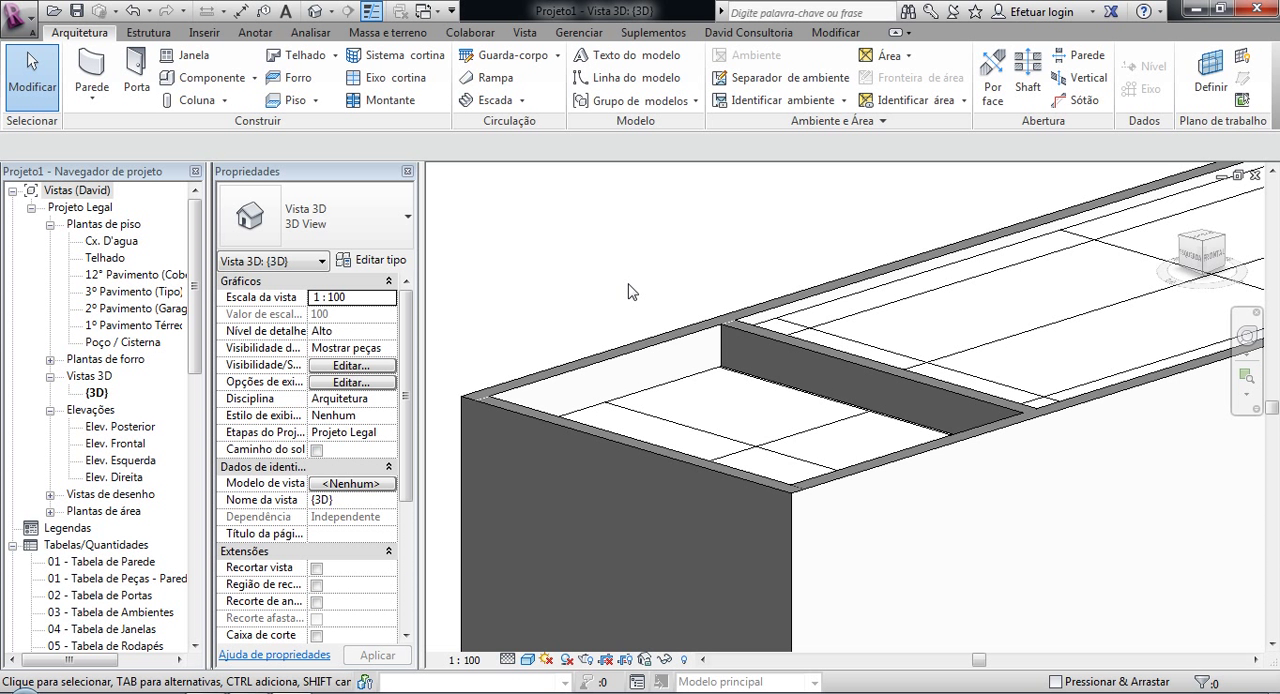
scroll(630, 280, down, 5)
middle_drag(630, 280, 655, 302)
scroll(675, 310, up, 3)
scroll(648, 298, up, 1)
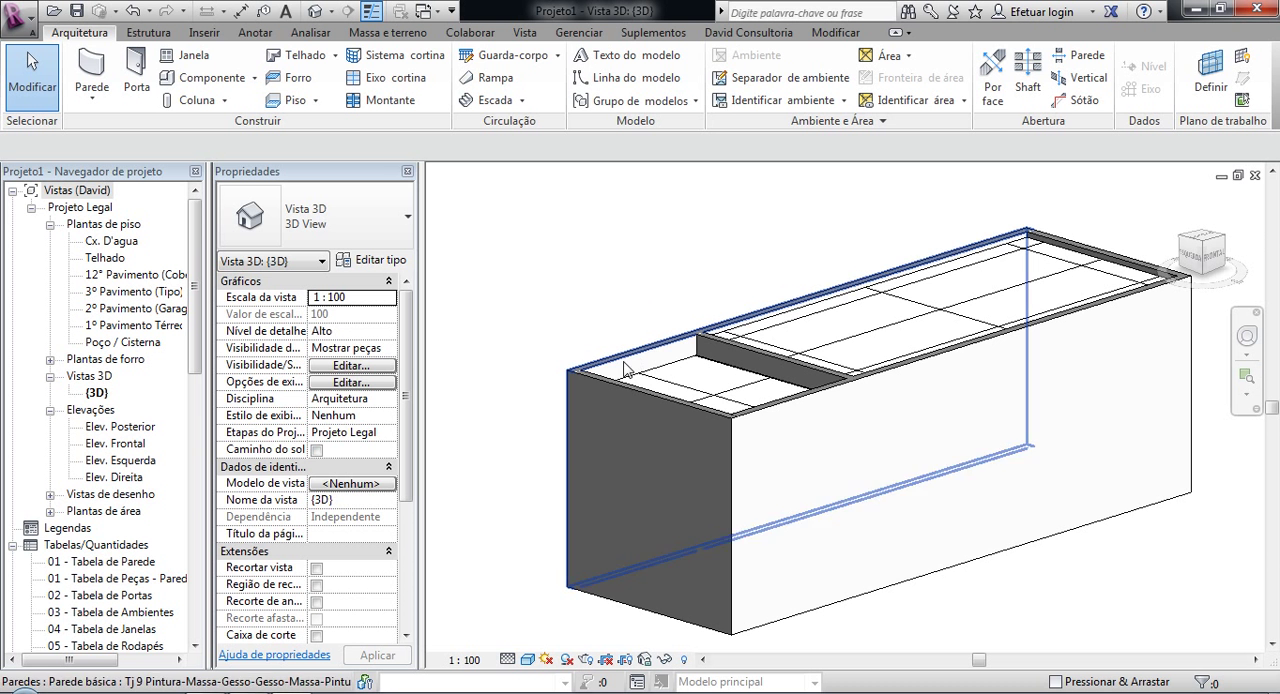
Step: Enable the section box in the 3D view and pull its long front face inward to cut through the transverse walls
click(316, 636)
click(610, 625)
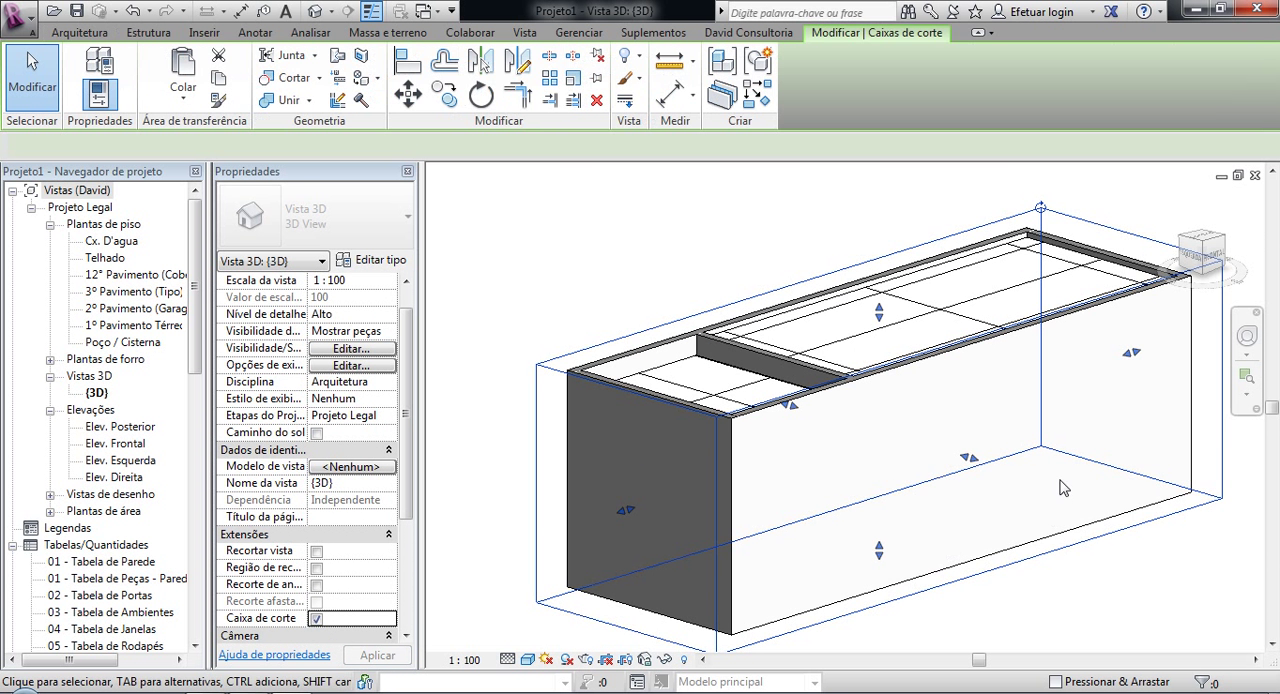
drag(972, 461, 982, 428)
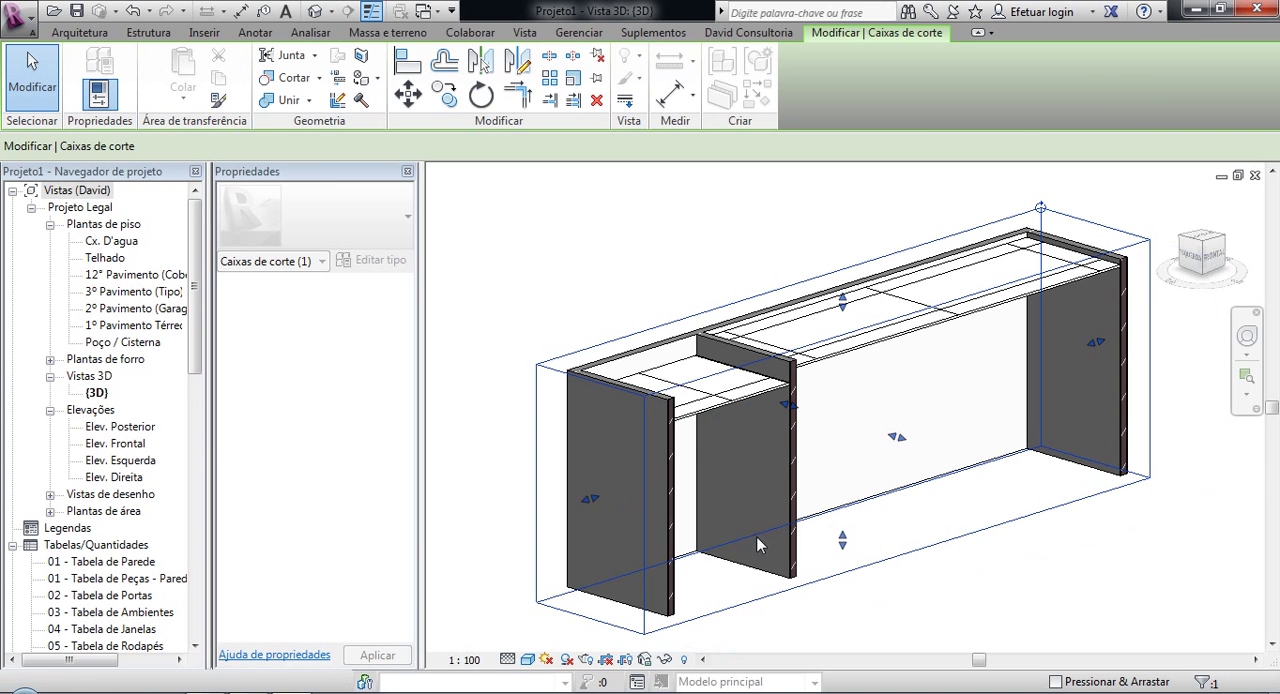
click(530, 344)
Step: Review the material layers and thicknesses in the structure of the cut end wall's type, and deselect the wall
scroll(730, 496, up, 5)
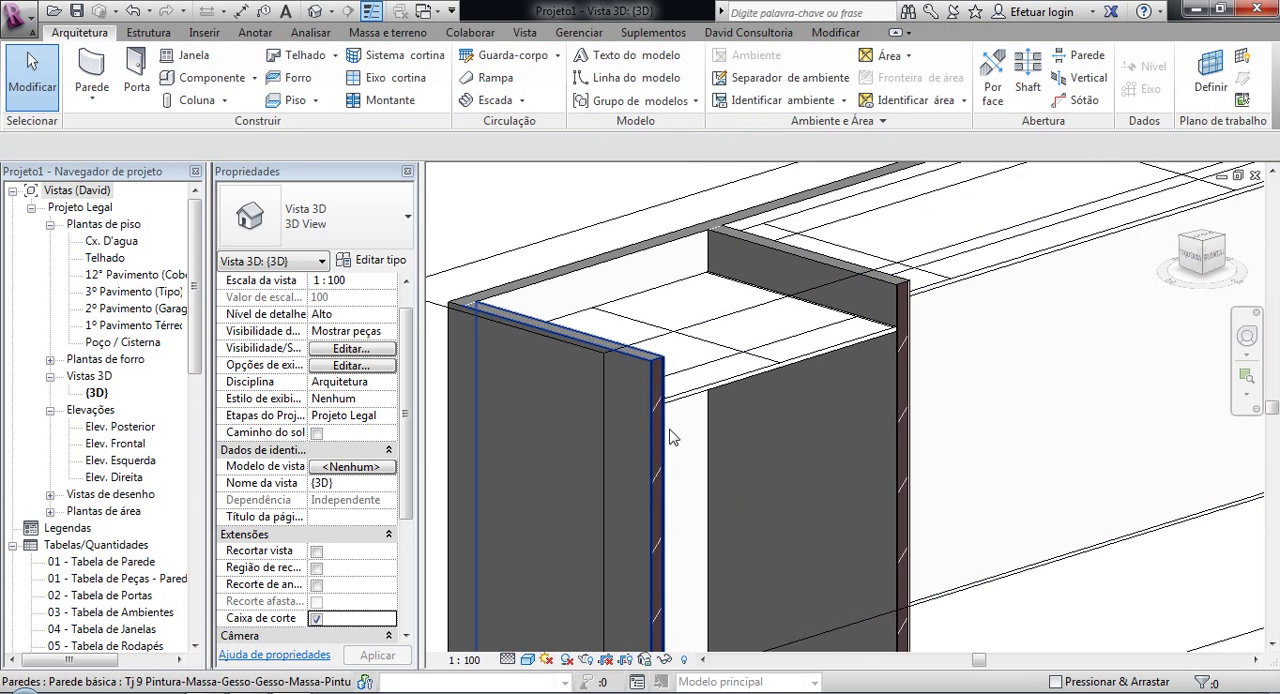
scroll(669, 438, up, 4)
middle_drag(683, 402, 708, 352)
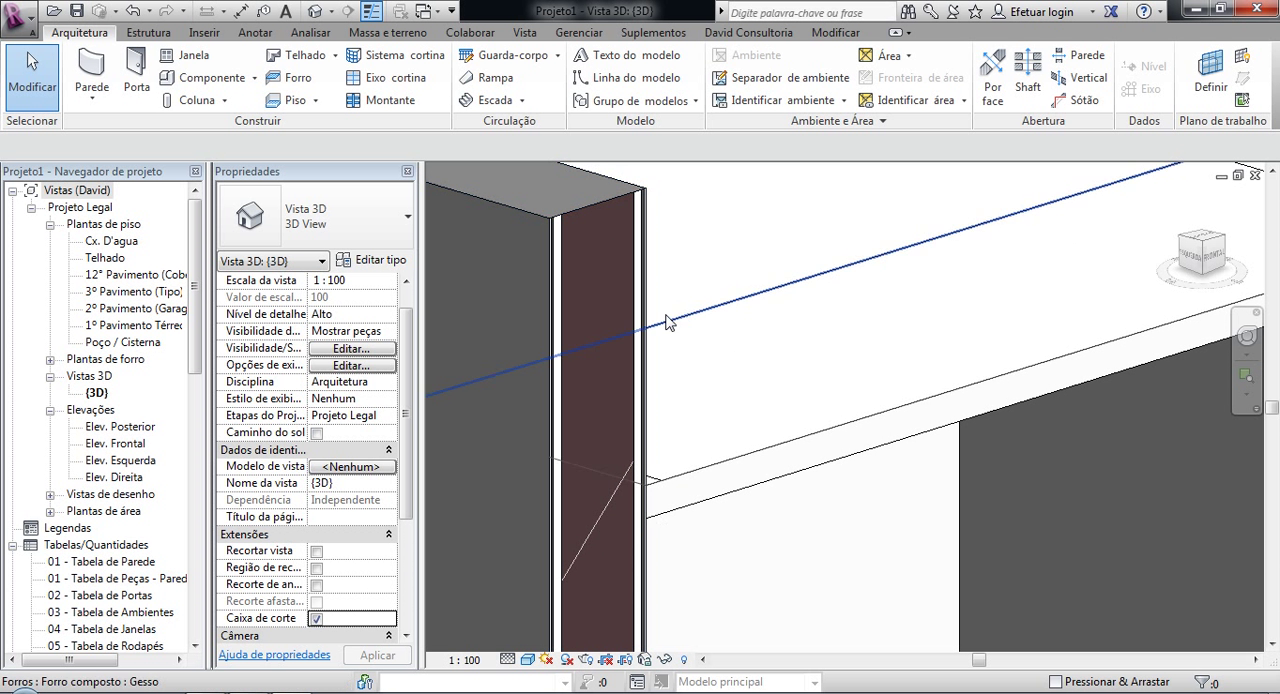
scroll(641, 168, up, 3)
scroll(660, 250, up, 2)
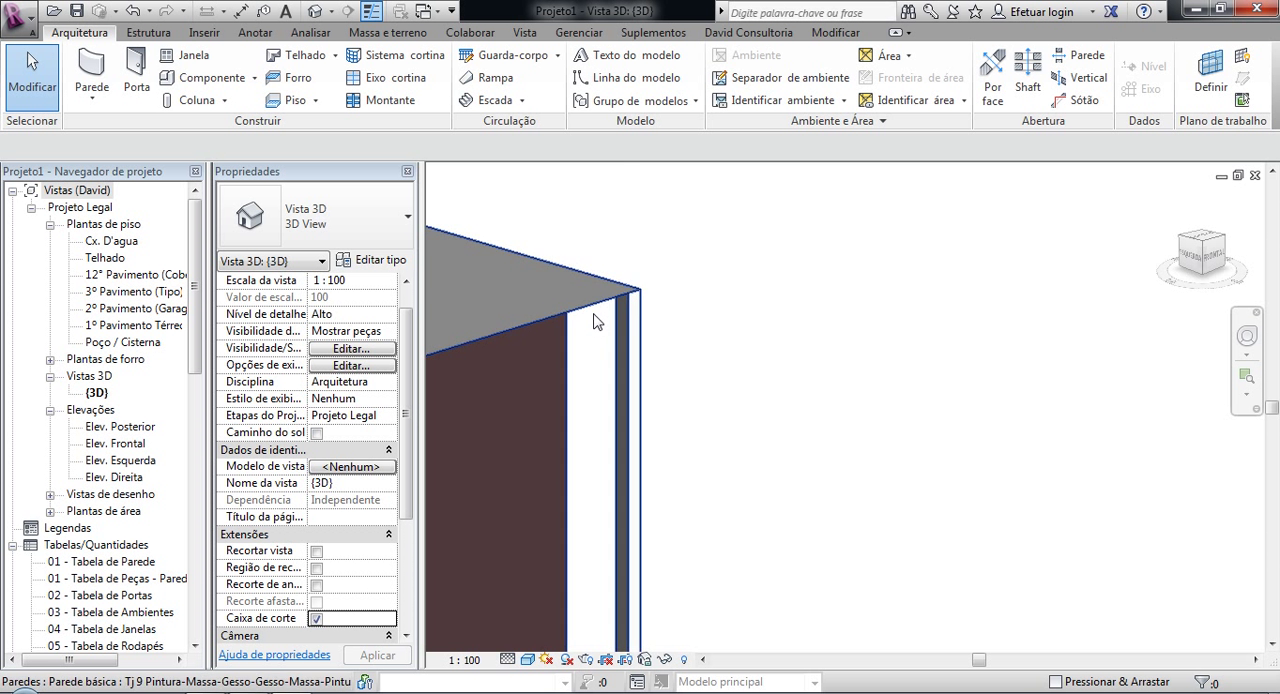
scroll(593, 391, down, 3)
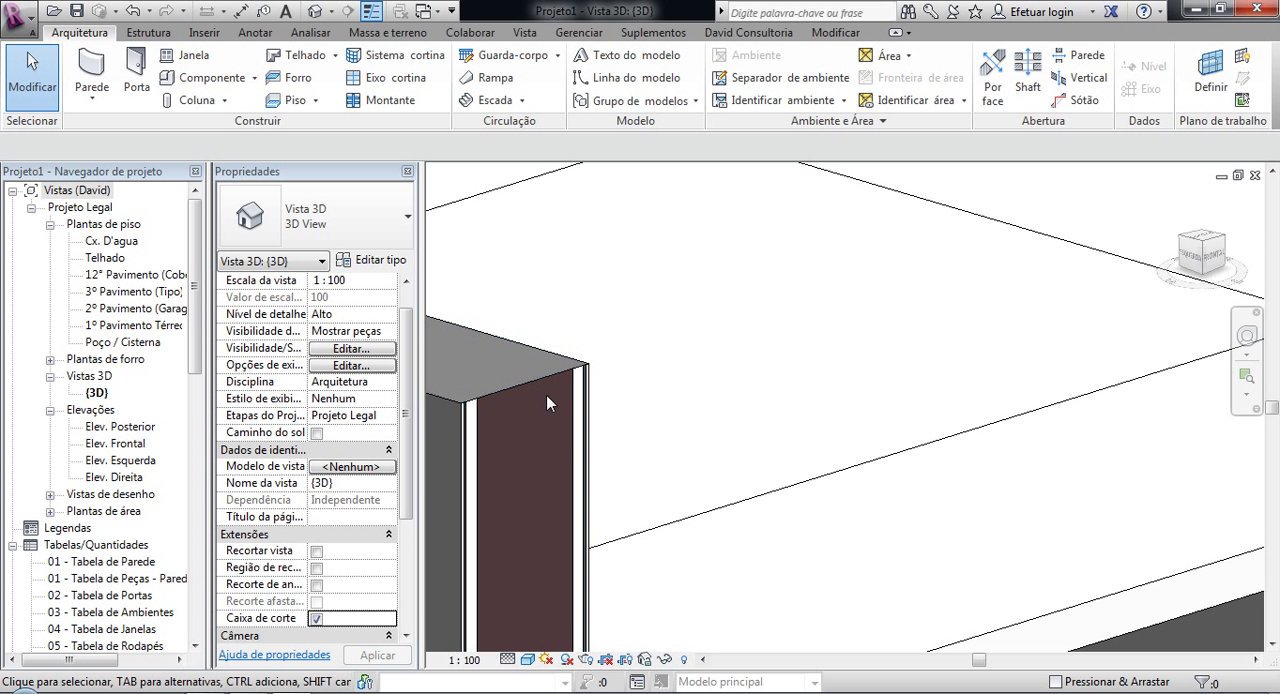
click(593, 388)
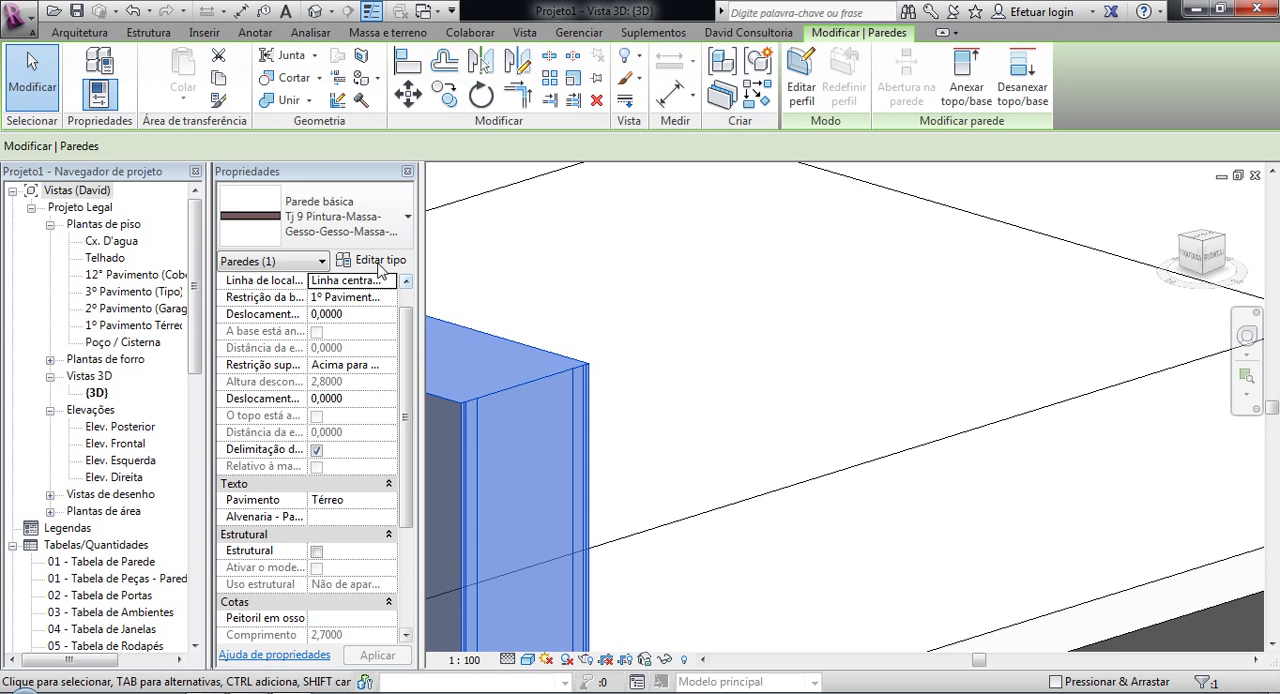
click(378, 262)
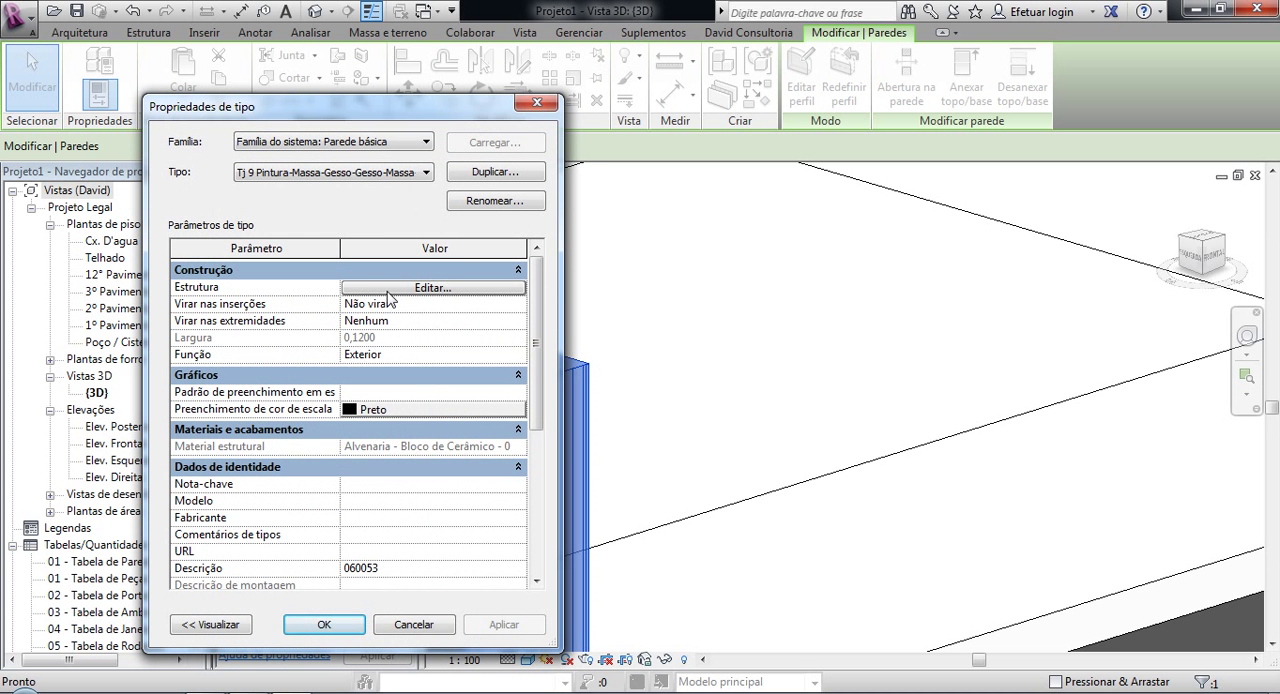
click(390, 299)
drag(313, 260, 385, 260)
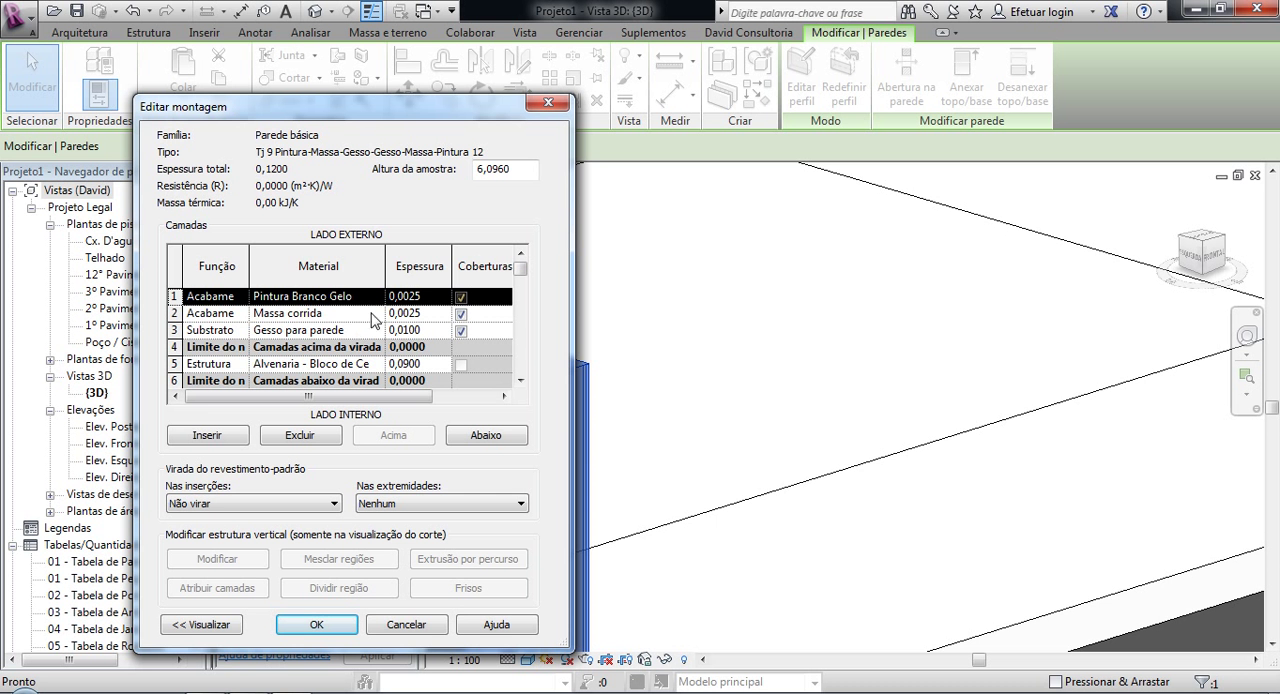
click(340, 625)
click(343, 625)
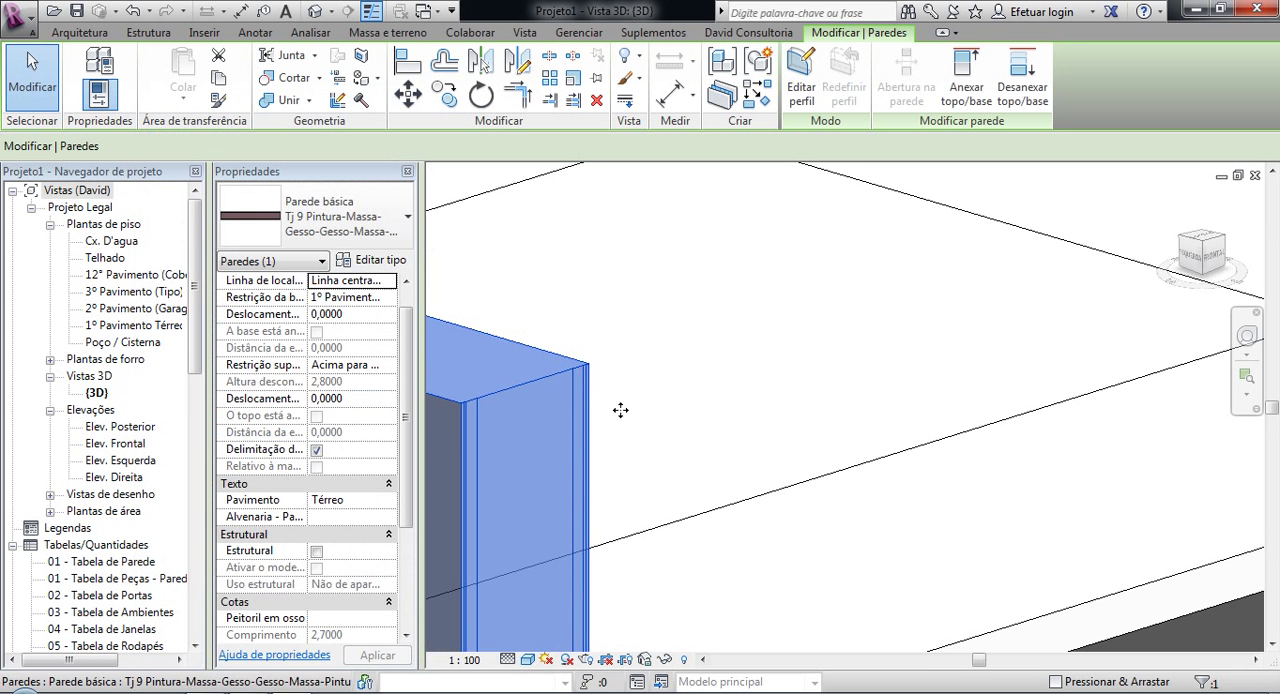
click(670, 330)
Step: Examine the junction between the ceiling and the cut end wall to compare the ceiling height with the wall's finish layers
scroll(672, 340, down, 3)
middle_drag(743, 304, 738, 258)
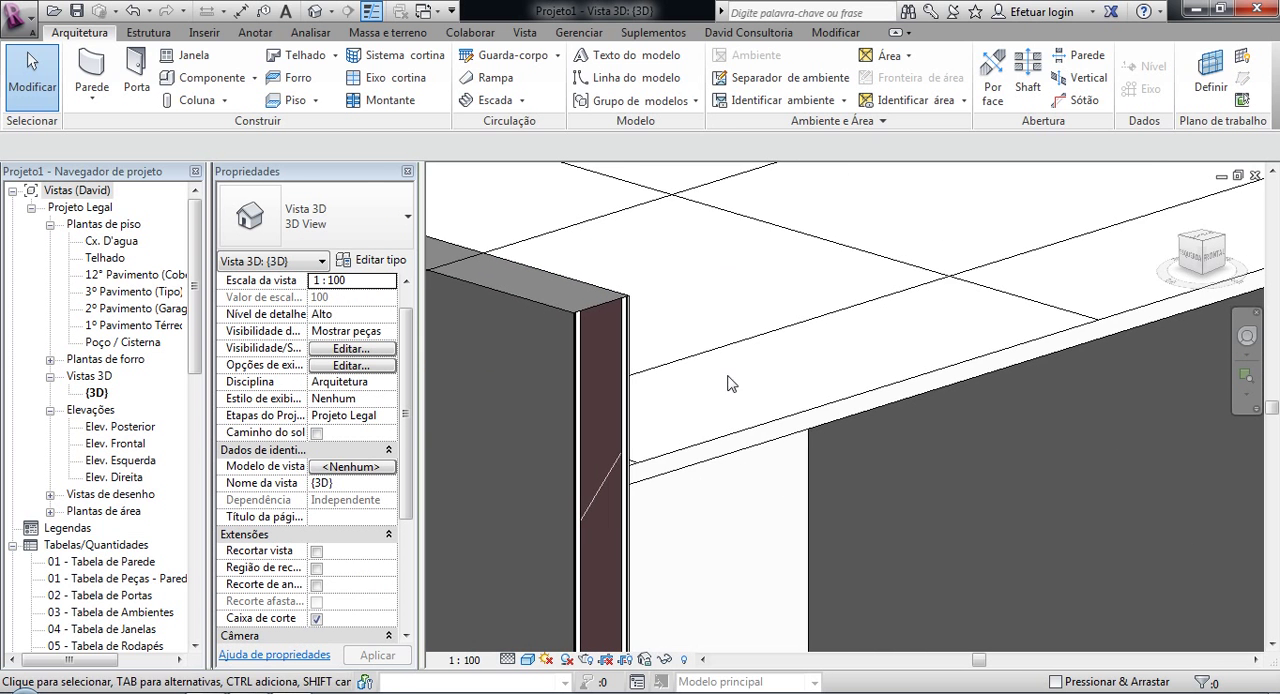
scroll(758, 366, up, 5)
middle_drag(559, 275, 743, 297)
scroll(743, 297, up, 1)
scroll(743, 304, down, 2)
middle_drag(766, 339, 666, 216)
scroll(817, 421, down, 2)
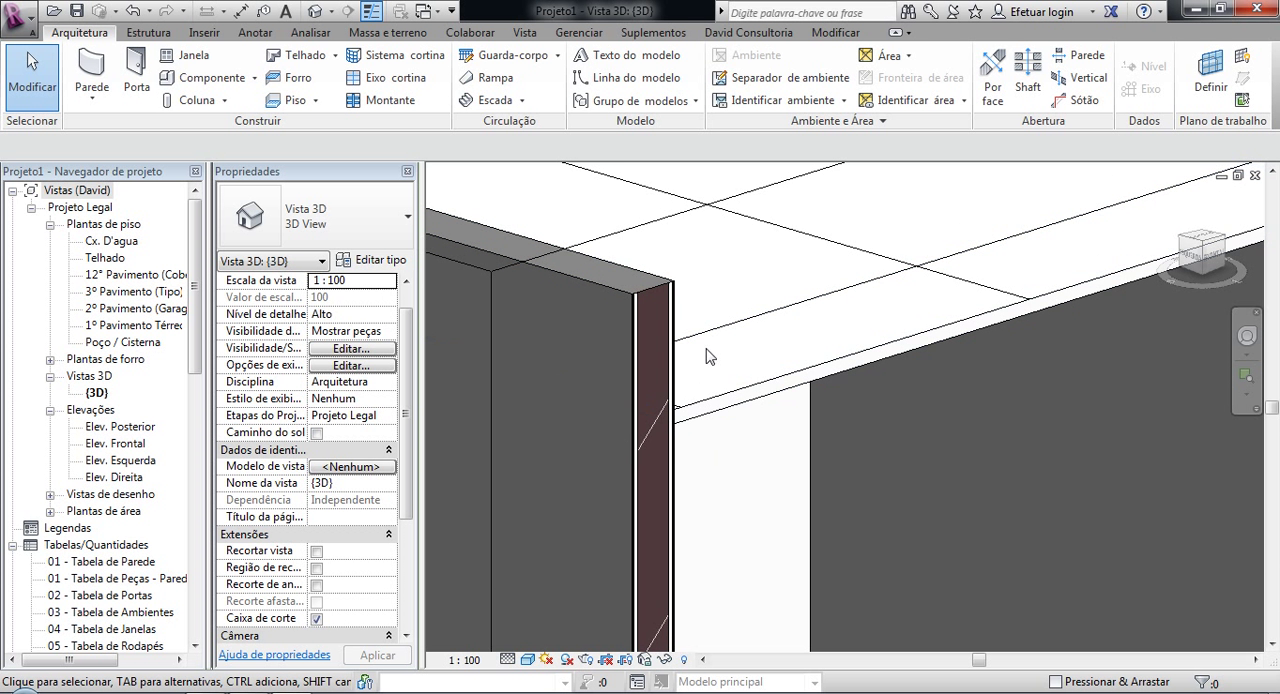
scroll(715, 365, up, 2)
scroll(746, 352, down, 2)
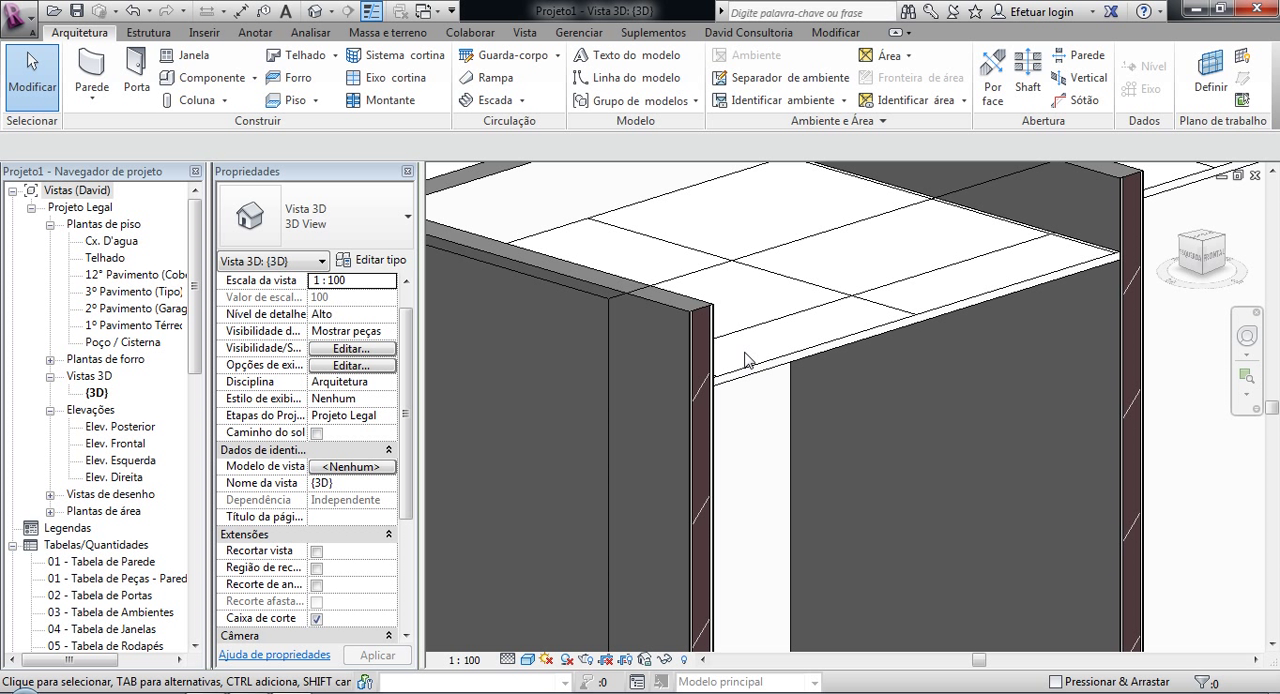
scroll(715, 362, up, 4)
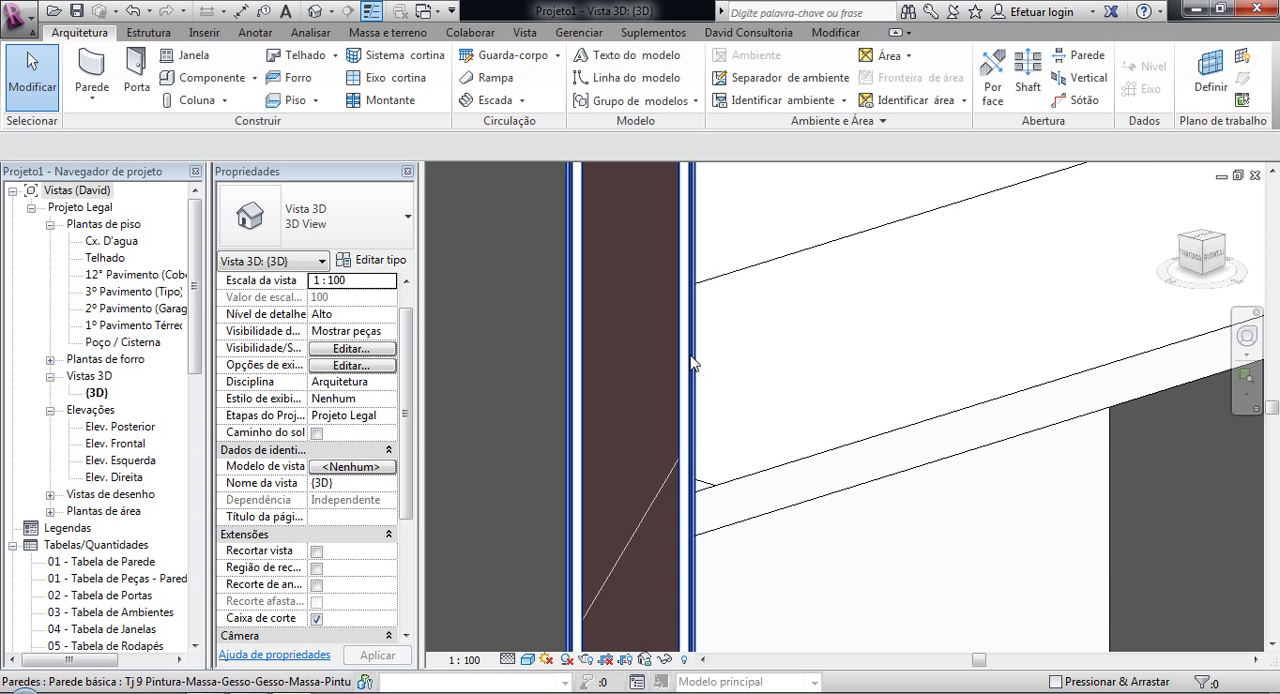
scroll(695, 368, down, 2)
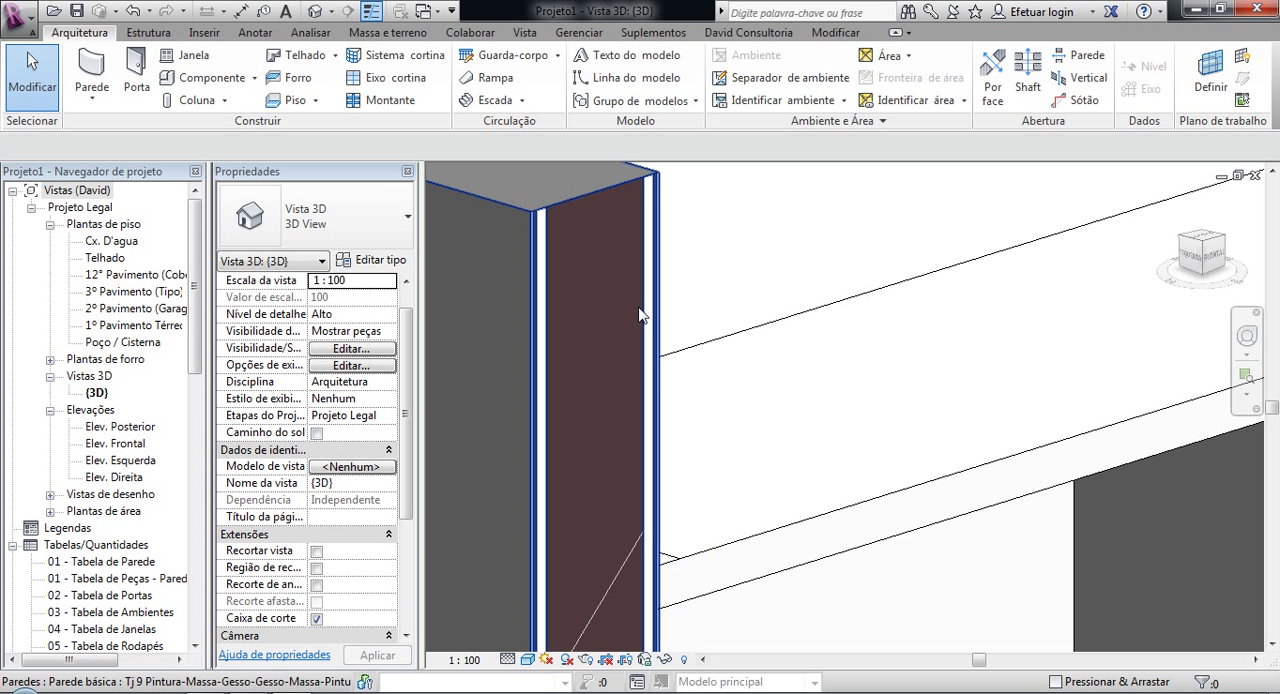
Step: Examine the finish layers at the top corner of the cut end wall, and return to the overall sectioned model
scroll(678, 197, up, 4)
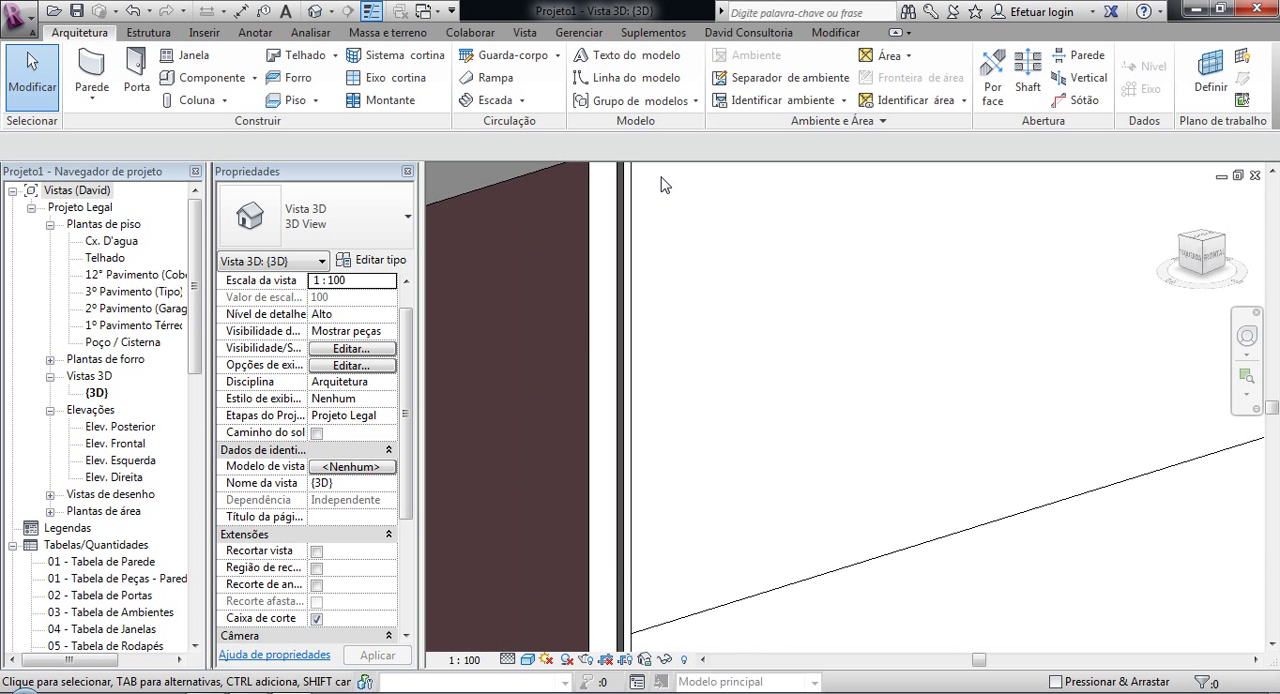
middle_drag(655, 184, 709, 349)
scroll(672, 322, up, 2)
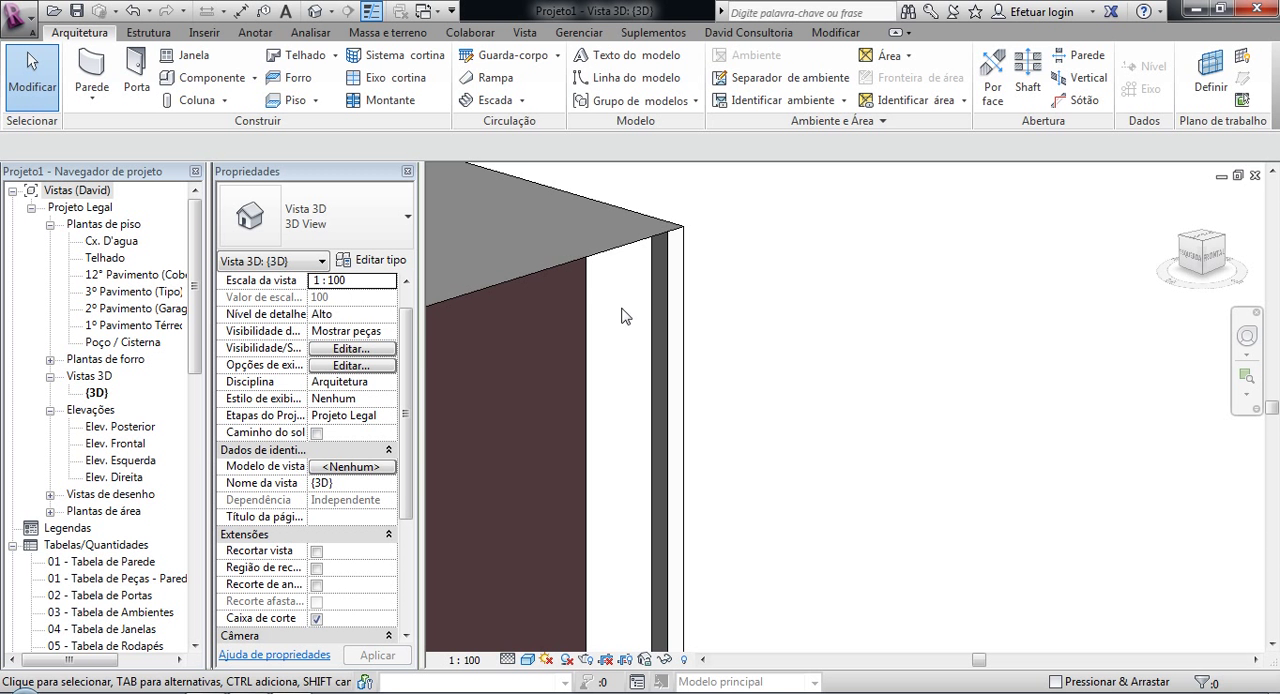
scroll(650, 355, down, 3)
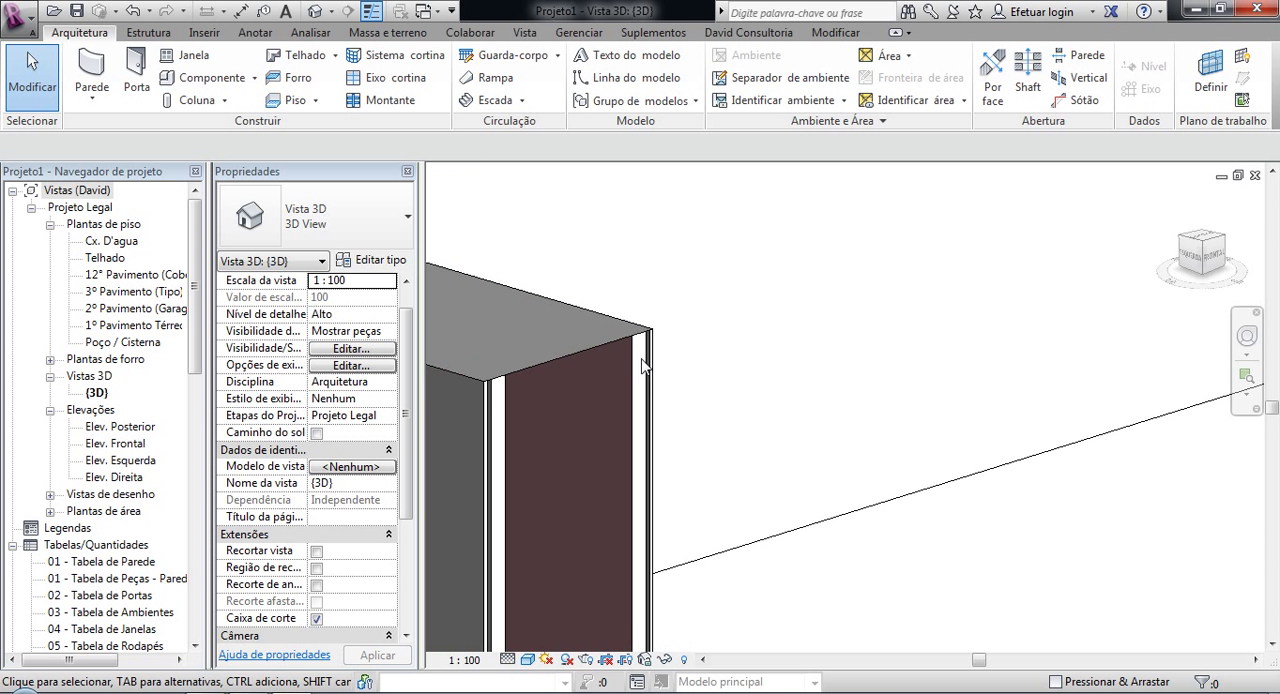
scroll(655, 320, up, 4)
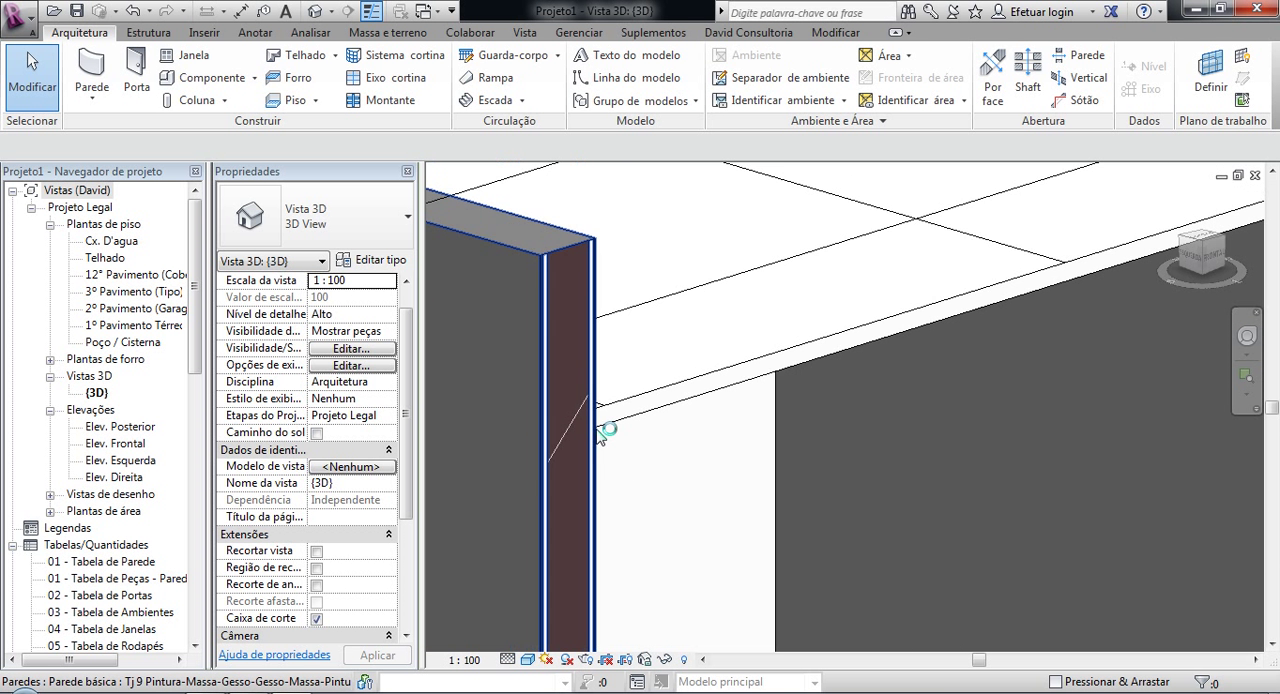
scroll(600, 432, down, 4)
middle_drag(598, 482, 630, 388)
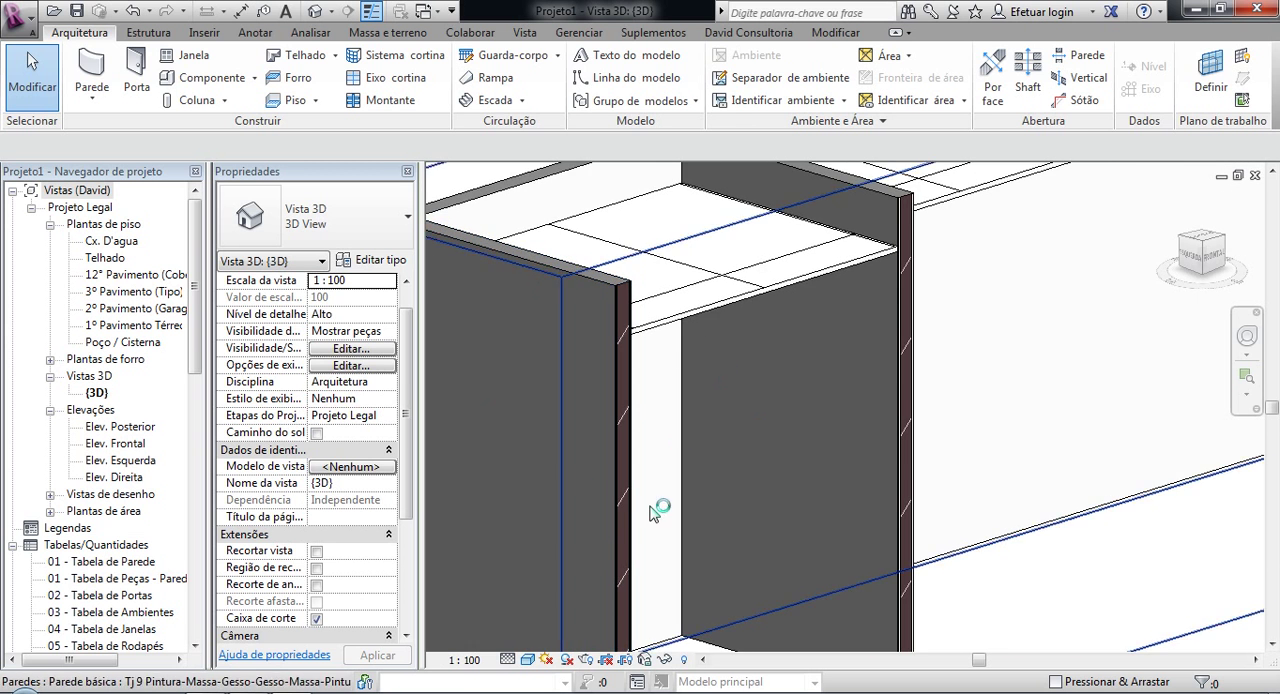
scroll(641, 482, down, 3)
middle_drag(624, 480, 603, 448)
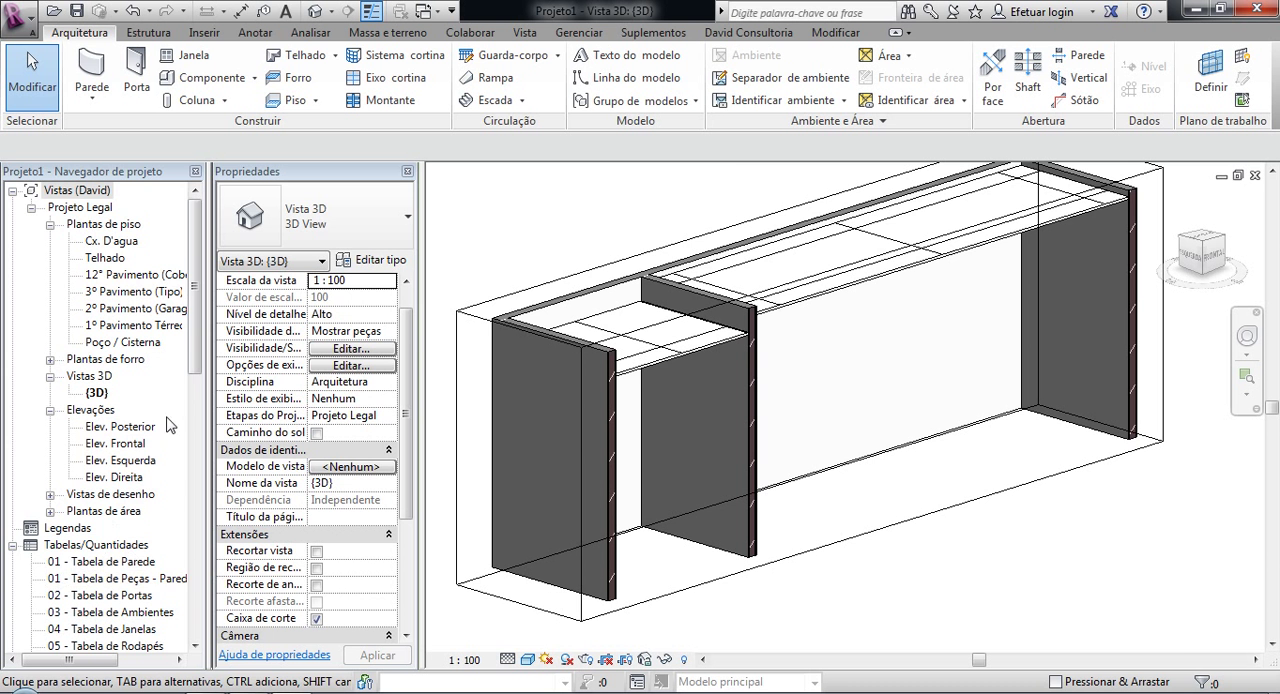
Step: Create a material takeoff for the Paredes category in the New Construction phase, dismissing the reminder to save the project
click(196, 300)
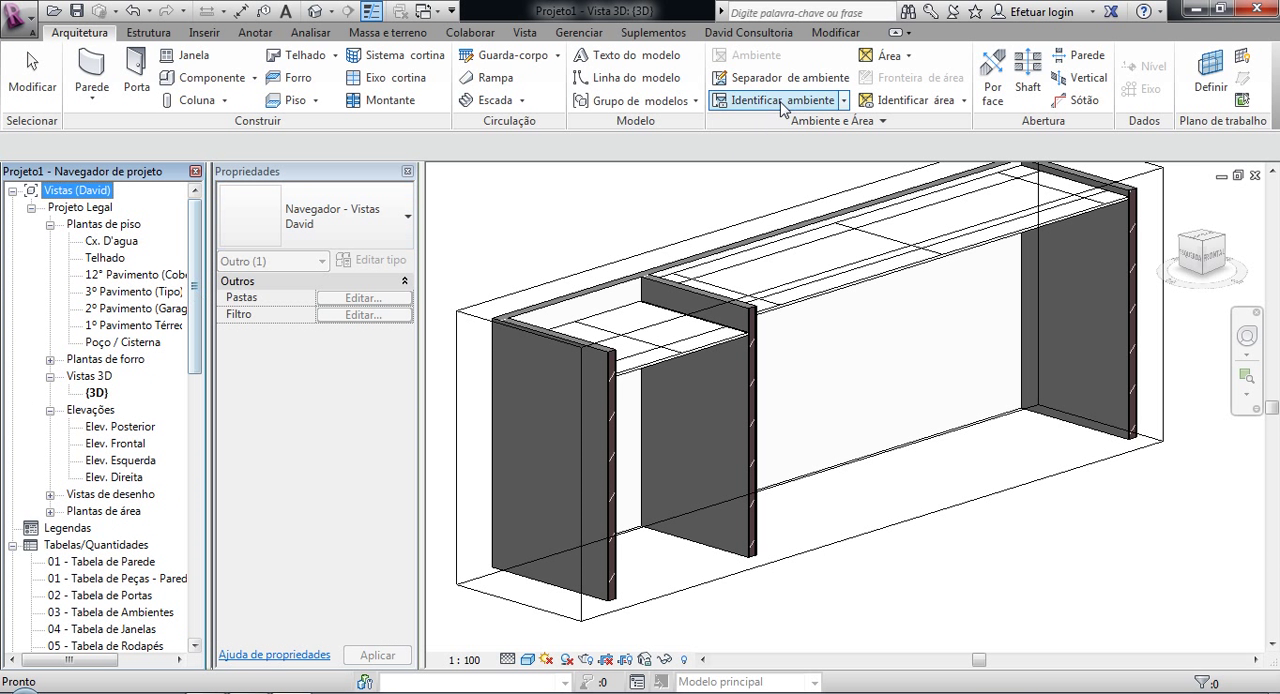
click(580, 34)
click(530, 33)
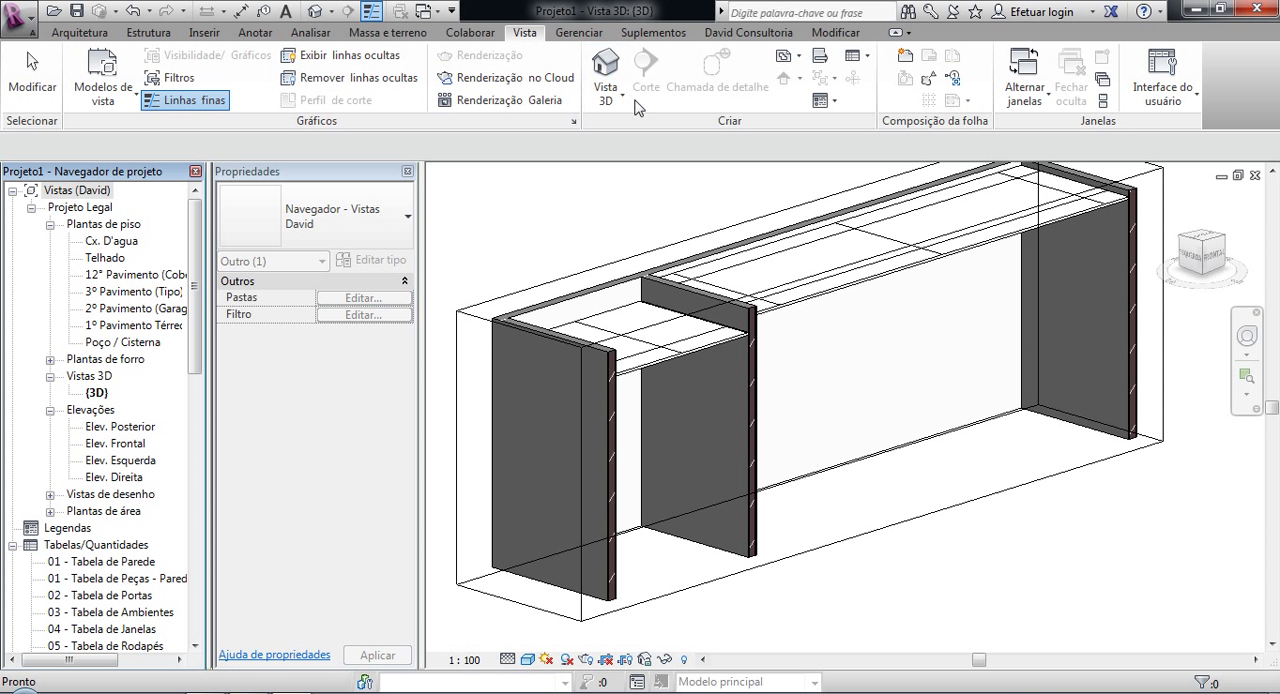
click(862, 588)
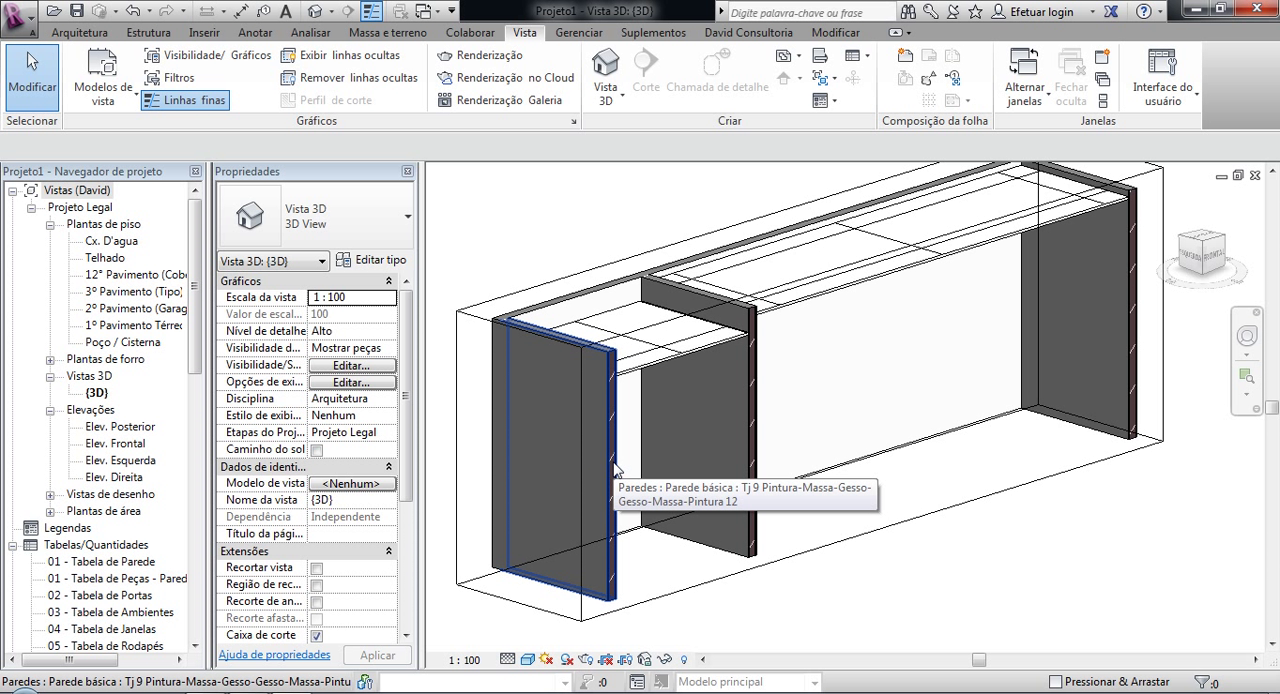
click(869, 58)
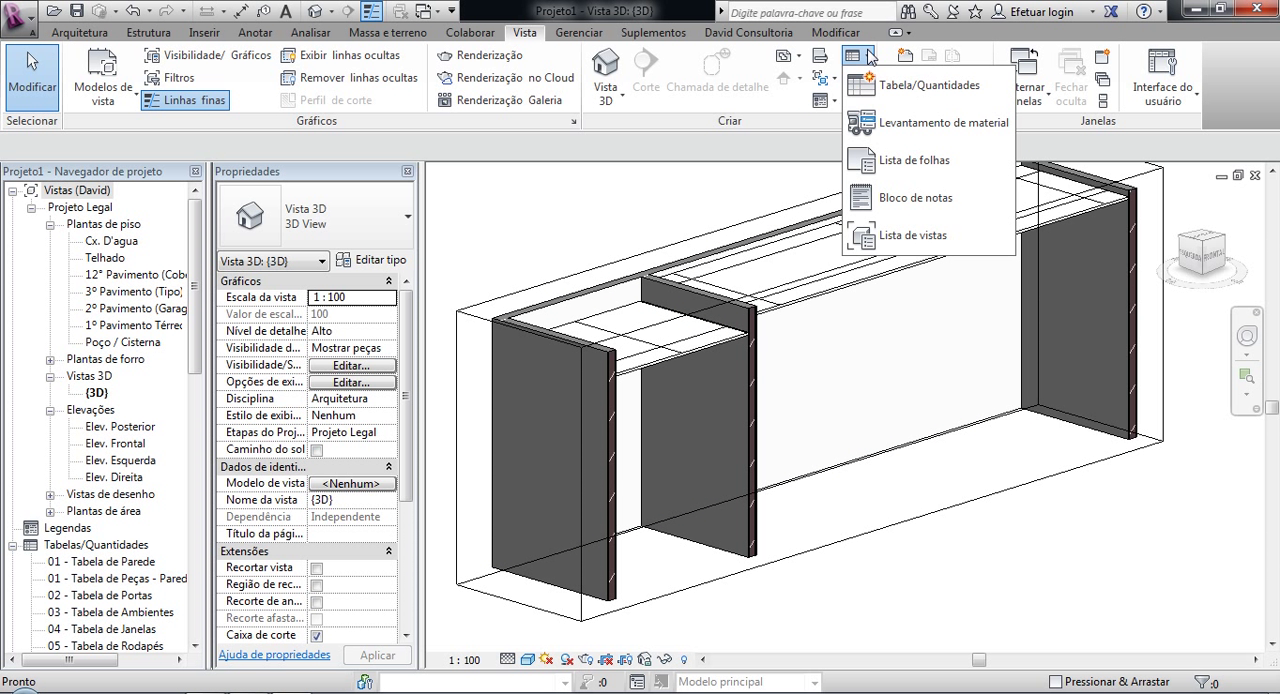
click(882, 128)
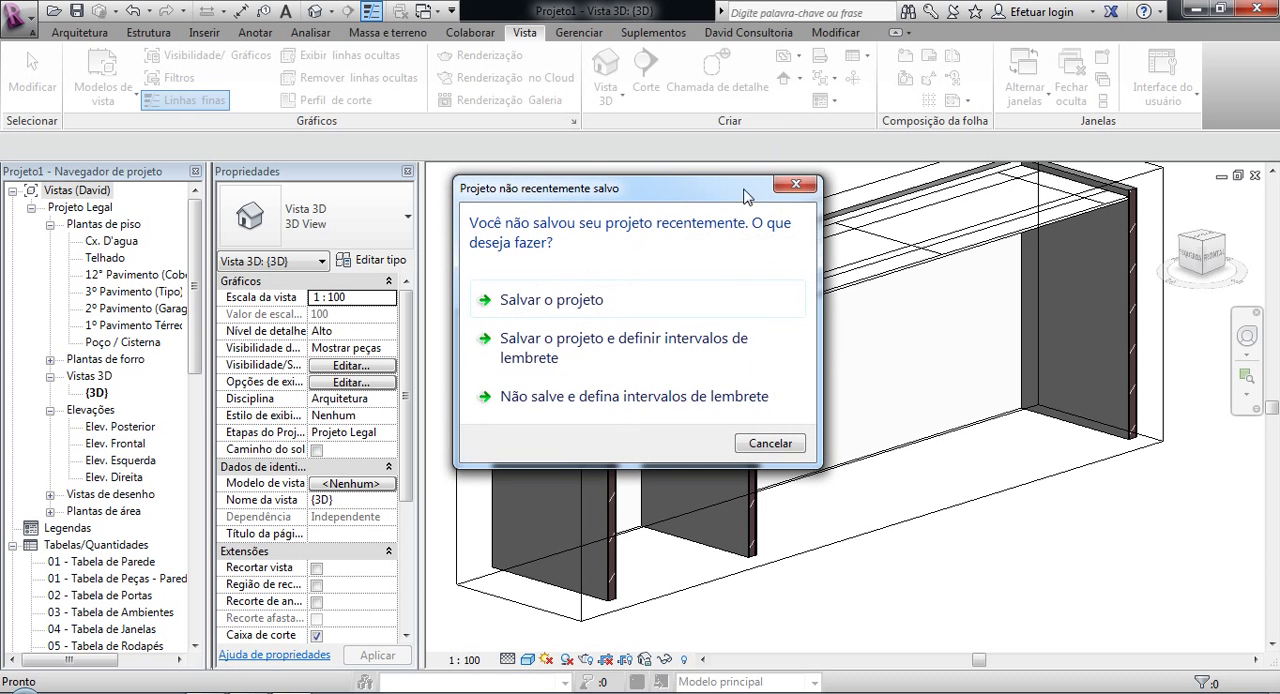
click(765, 448)
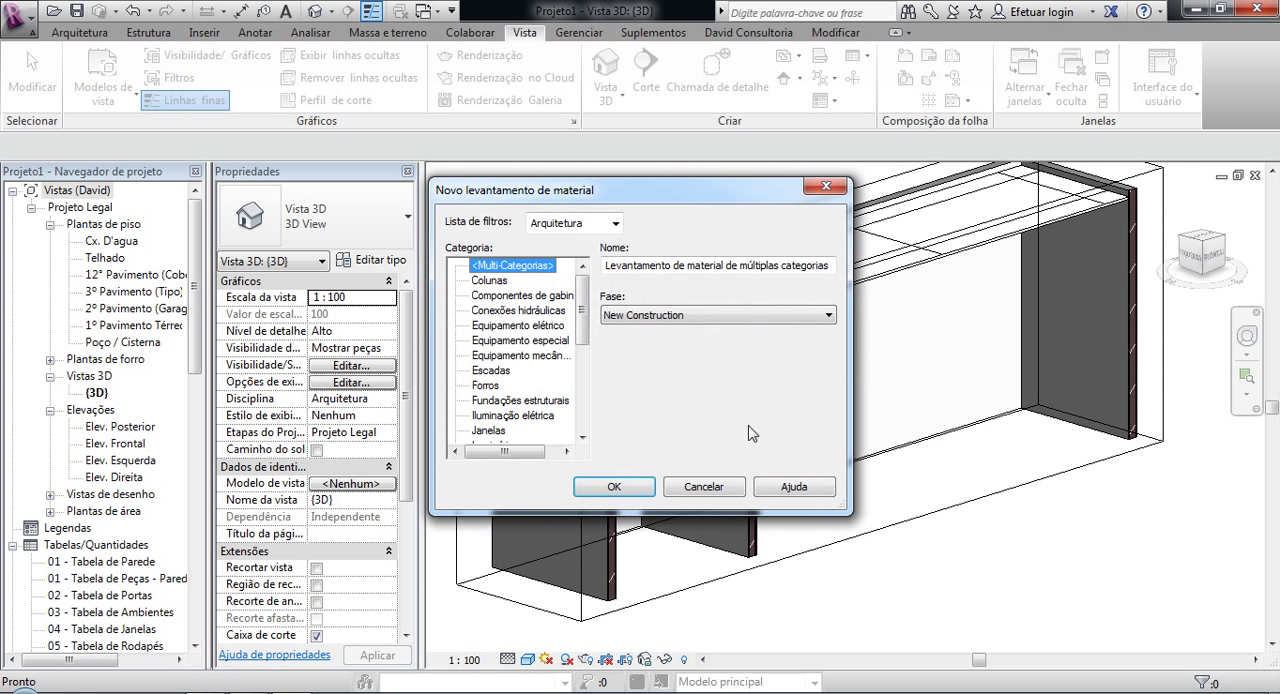
drag(582, 300, 582, 385)
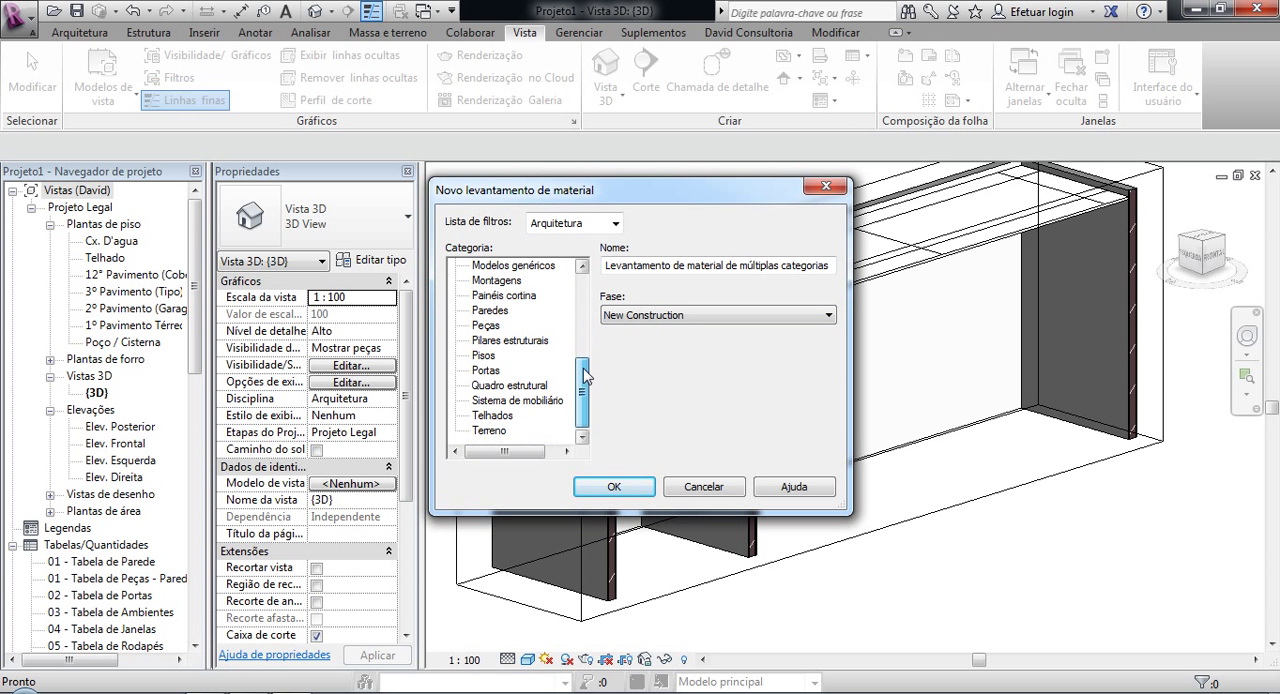
click(490, 311)
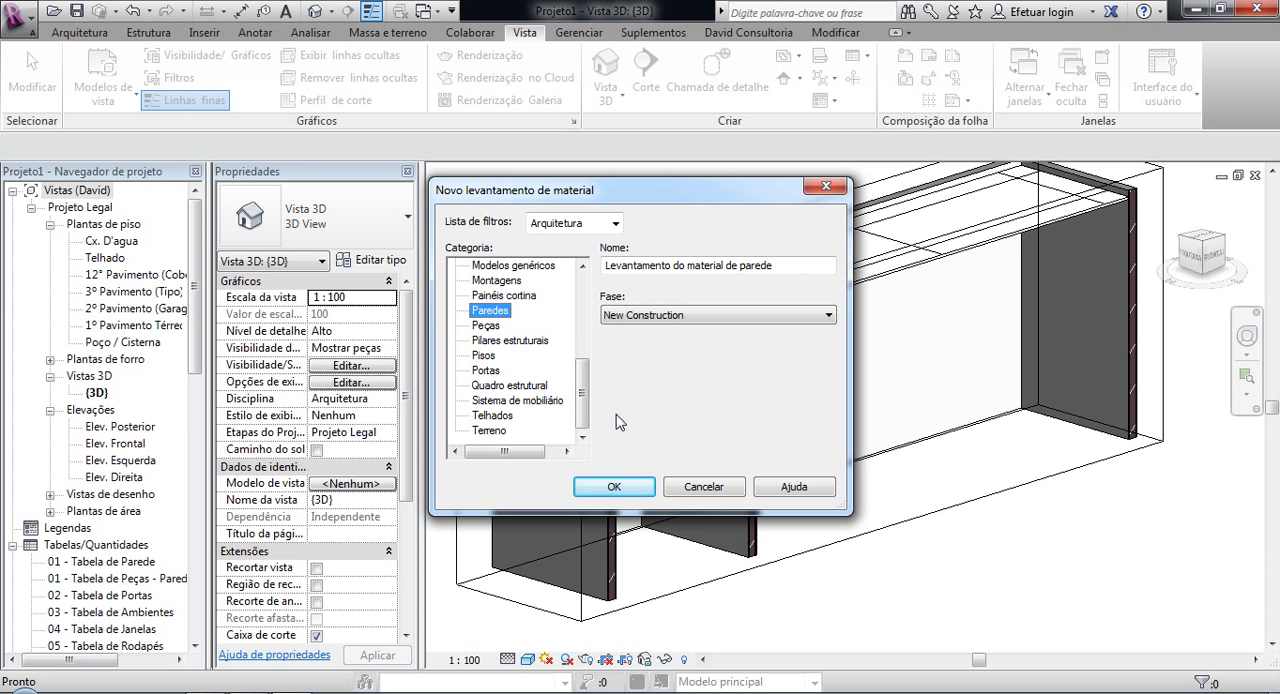
click(612, 488)
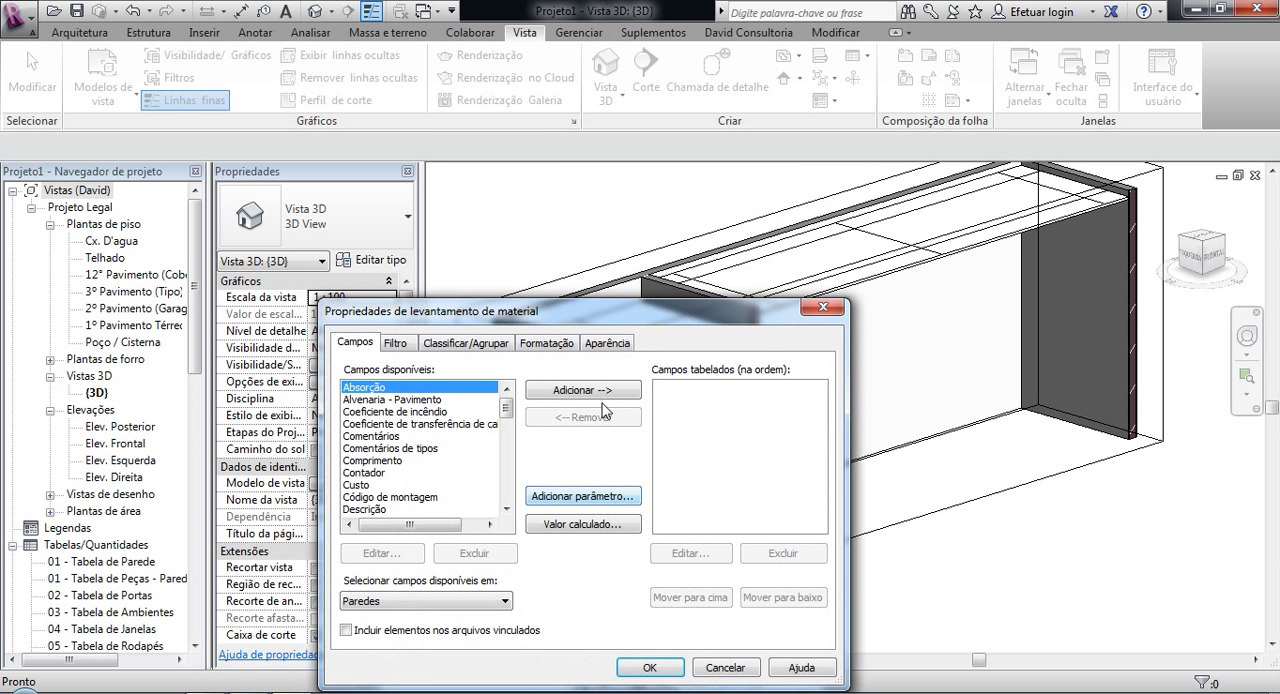
Step: Add the Material: Nome and Material: Área fields to the wall material takeoff
drag(583, 318, 526, 136)
drag(447, 228, 447, 279)
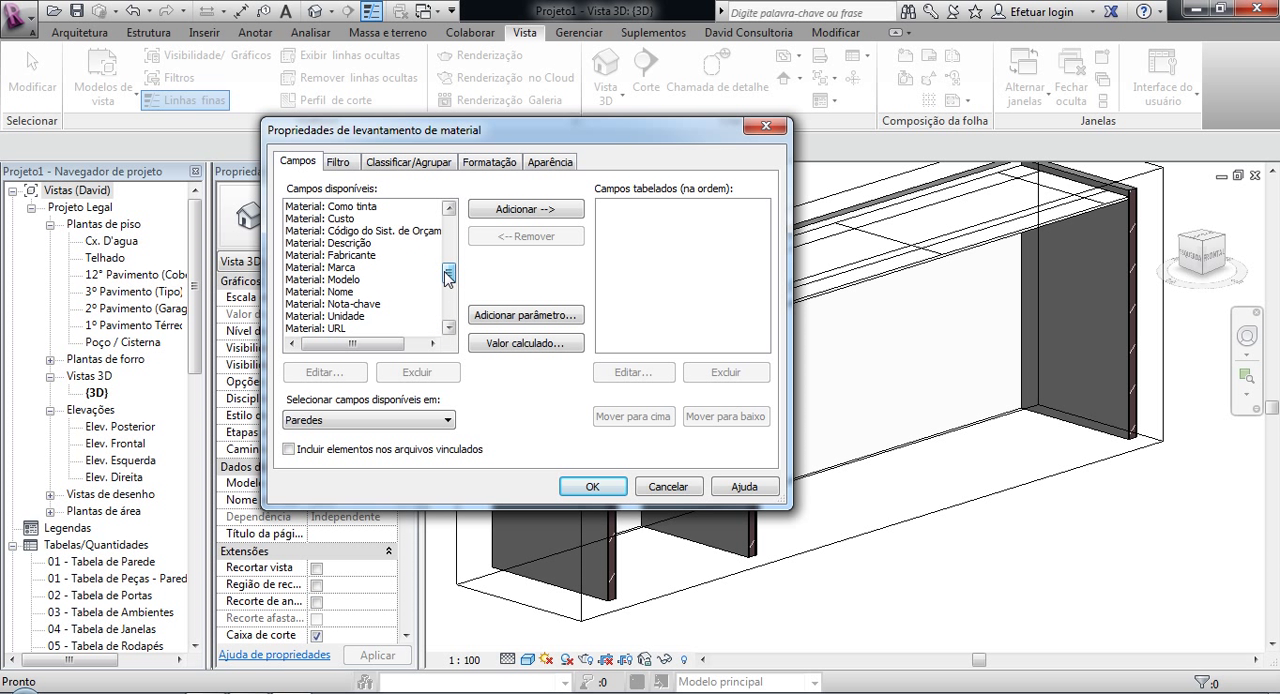
click(316, 292)
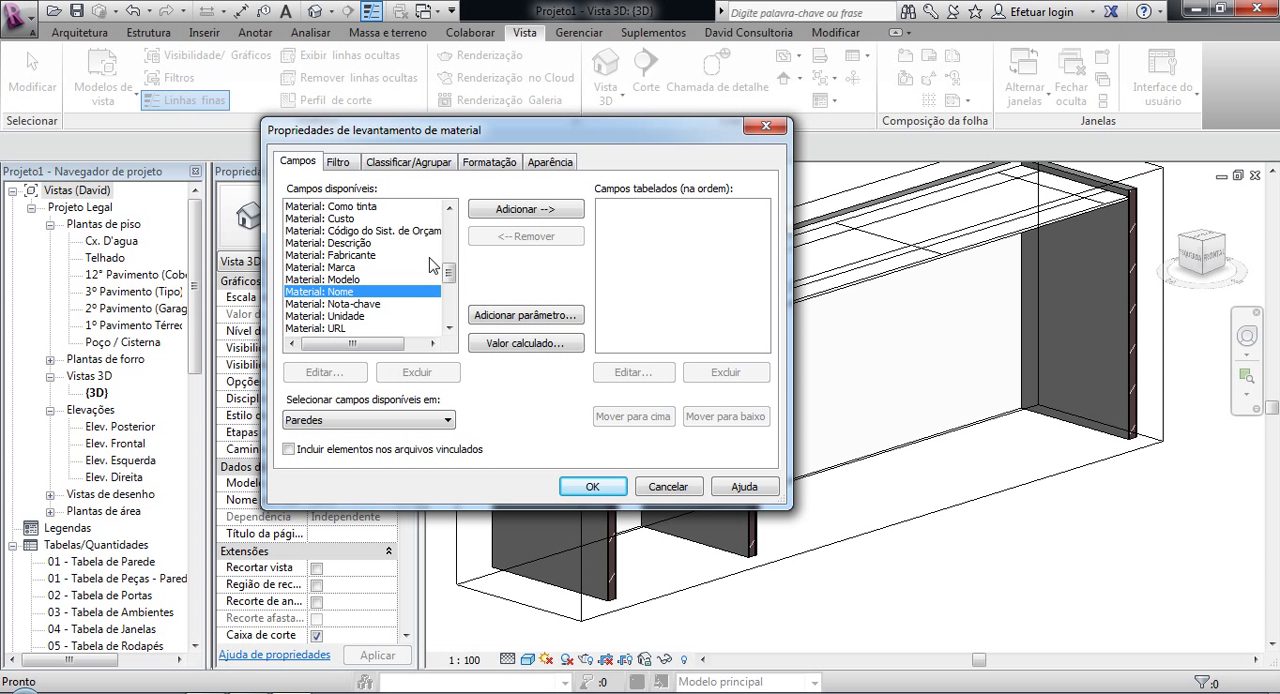
click(500, 213)
drag(449, 274, 449, 285)
click(367, 280)
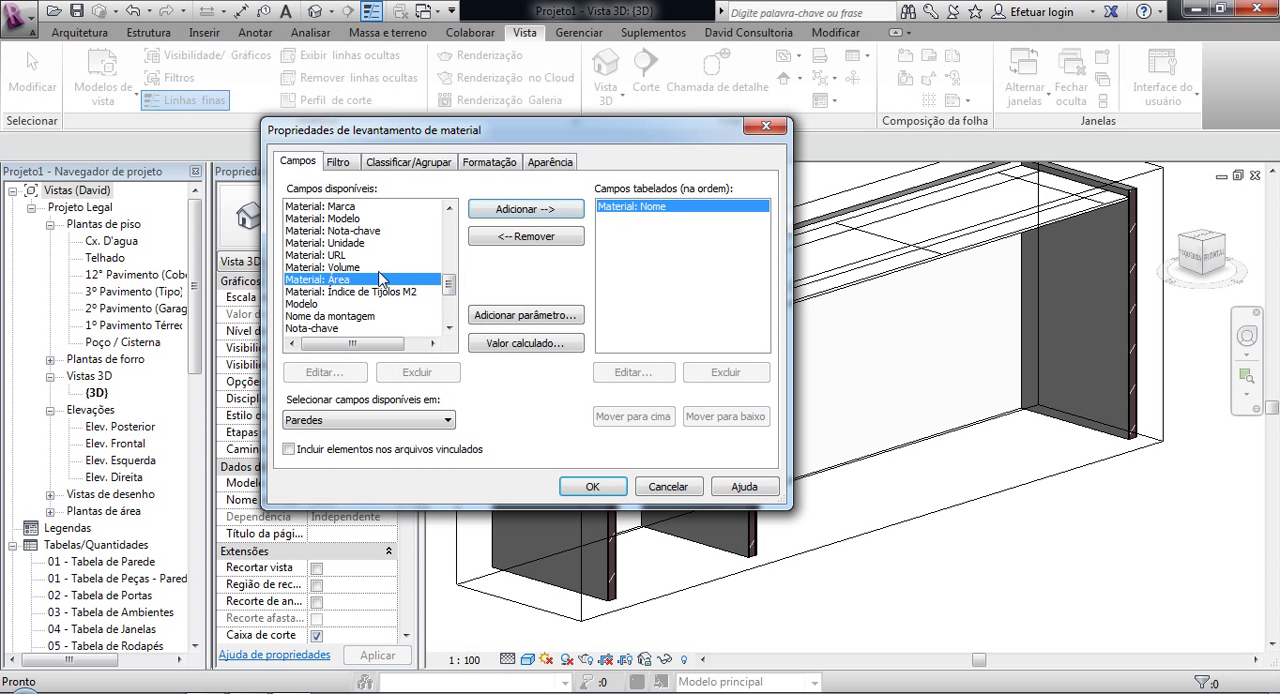
click(514, 209)
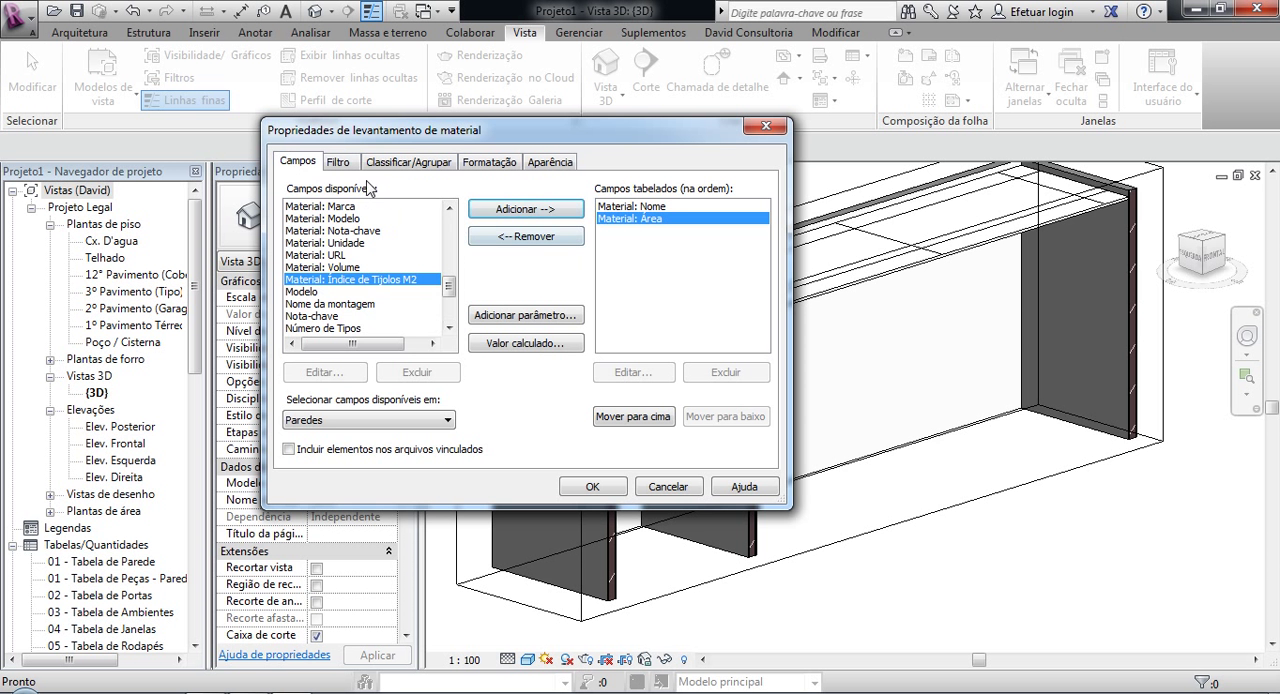
Step: Sort the takeoff by Material: Nome with a grand total and without itemizing every instance, and generate the table
click(408, 162)
click(446, 194)
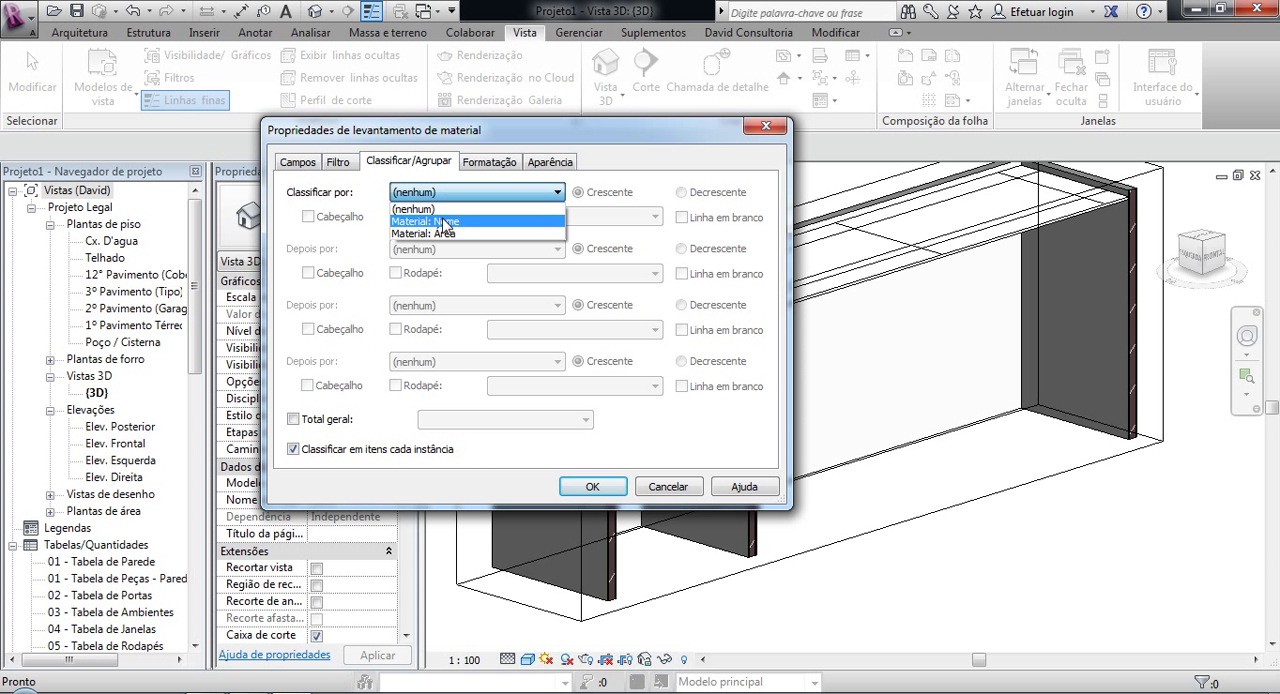
click(446, 221)
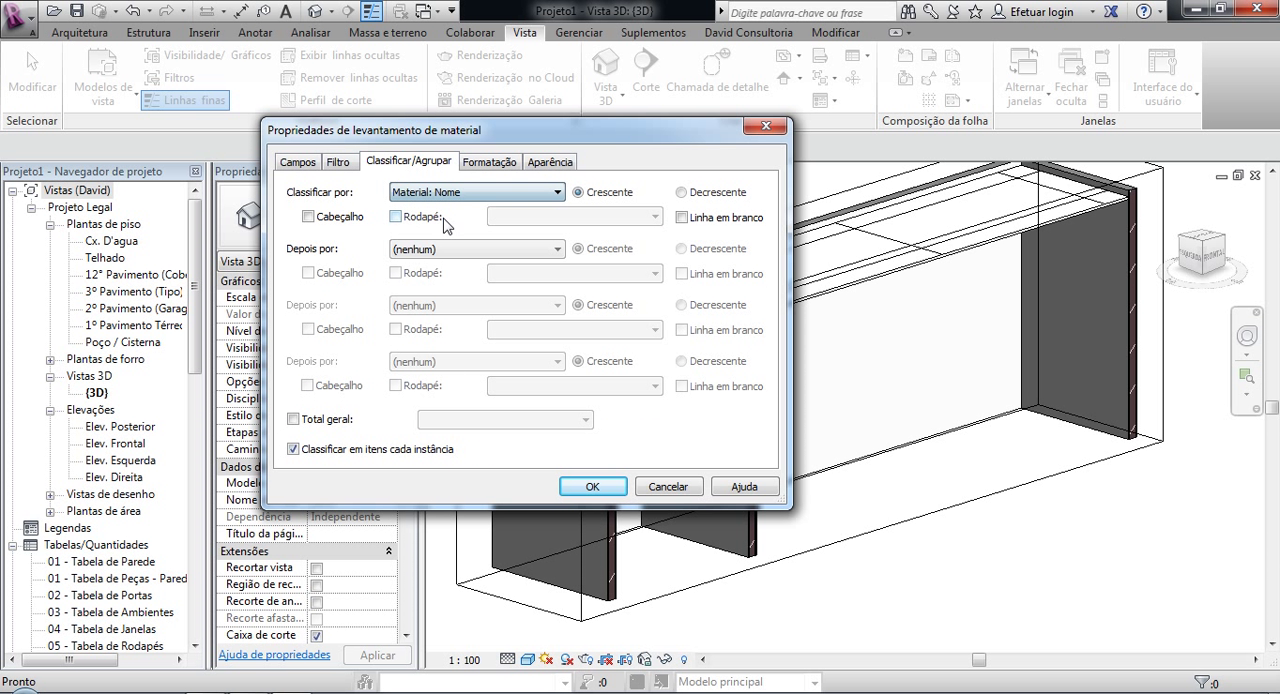
click(294, 420)
click(594, 487)
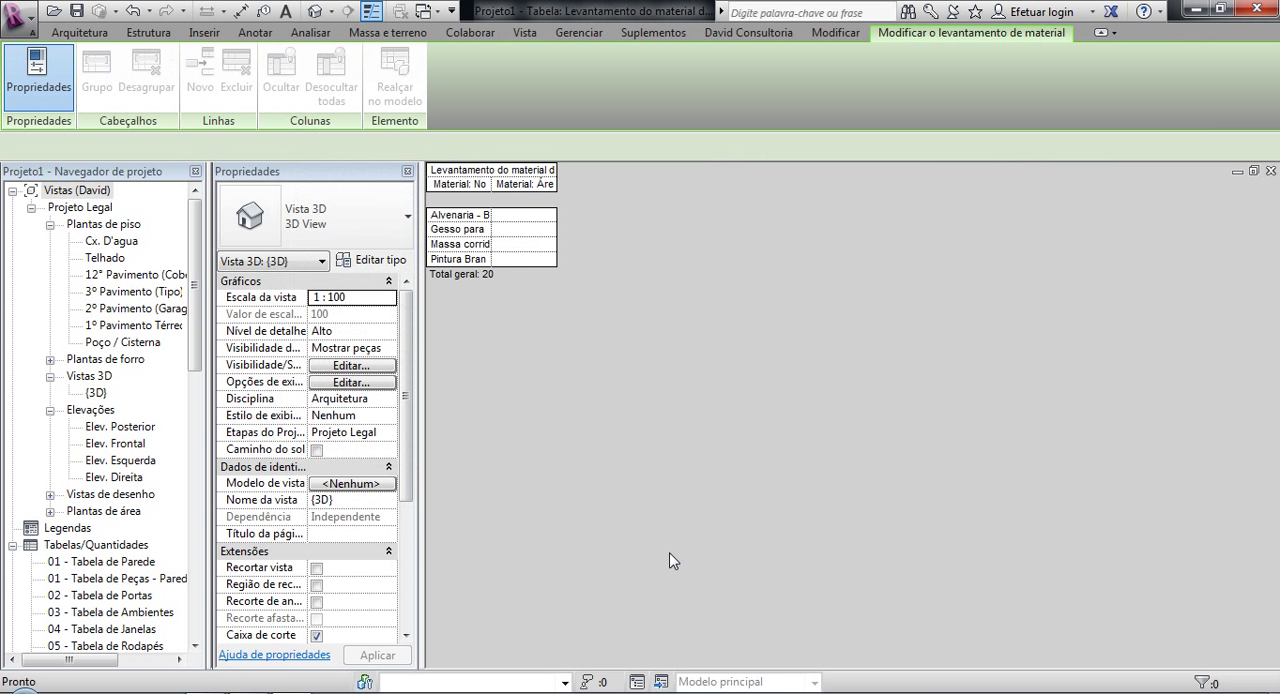
Step: Turn on calculated totals for the Material: Área field and widen the takeoff table's columns so the full names fit
drag(489, 191, 670, 194)
click(363, 433)
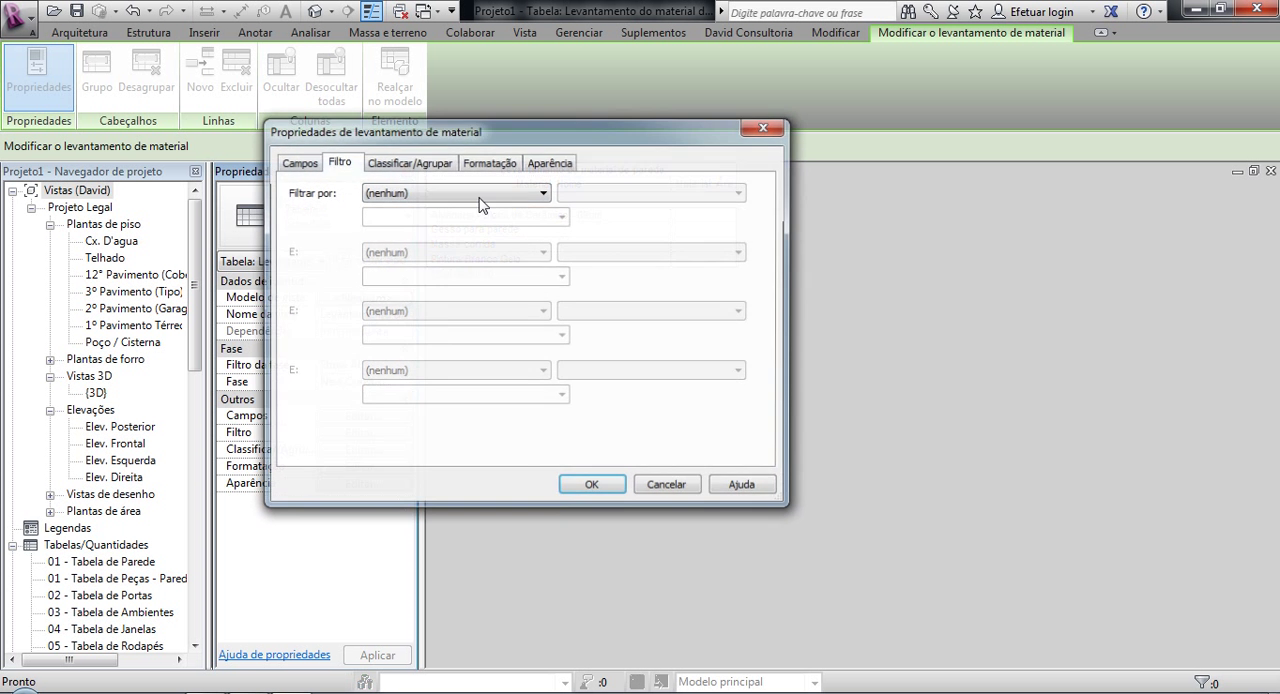
click(489, 165)
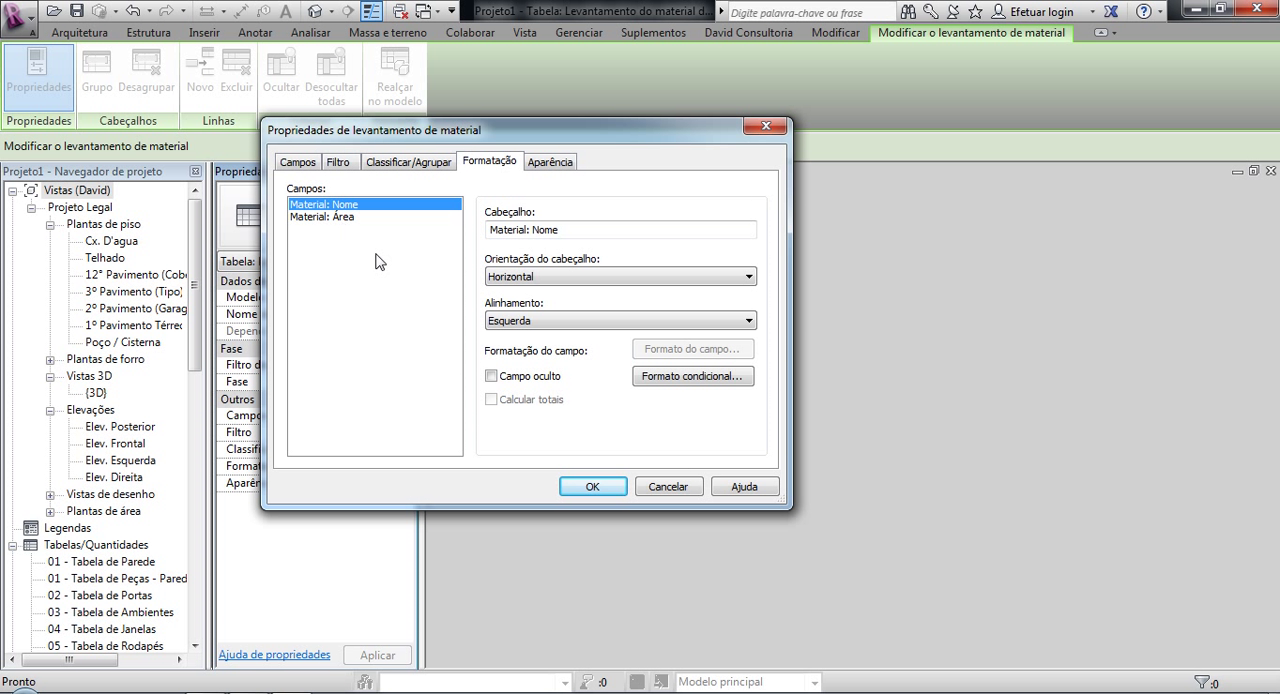
click(330, 217)
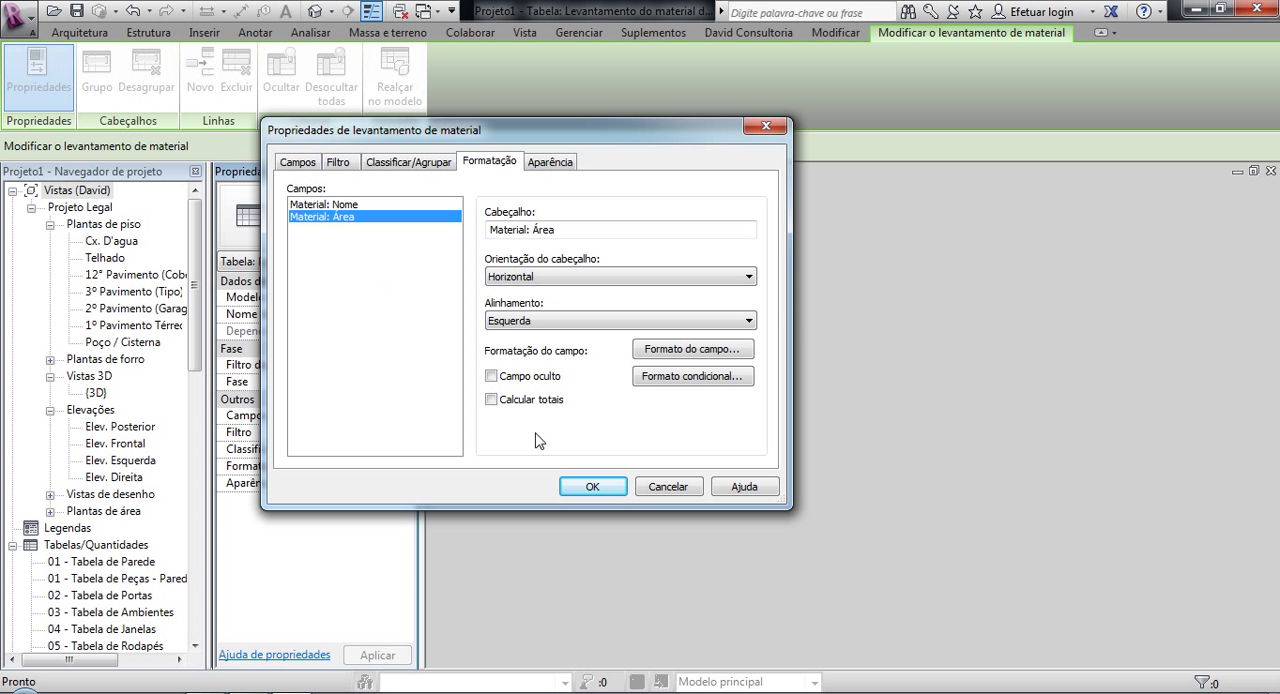
click(576, 487)
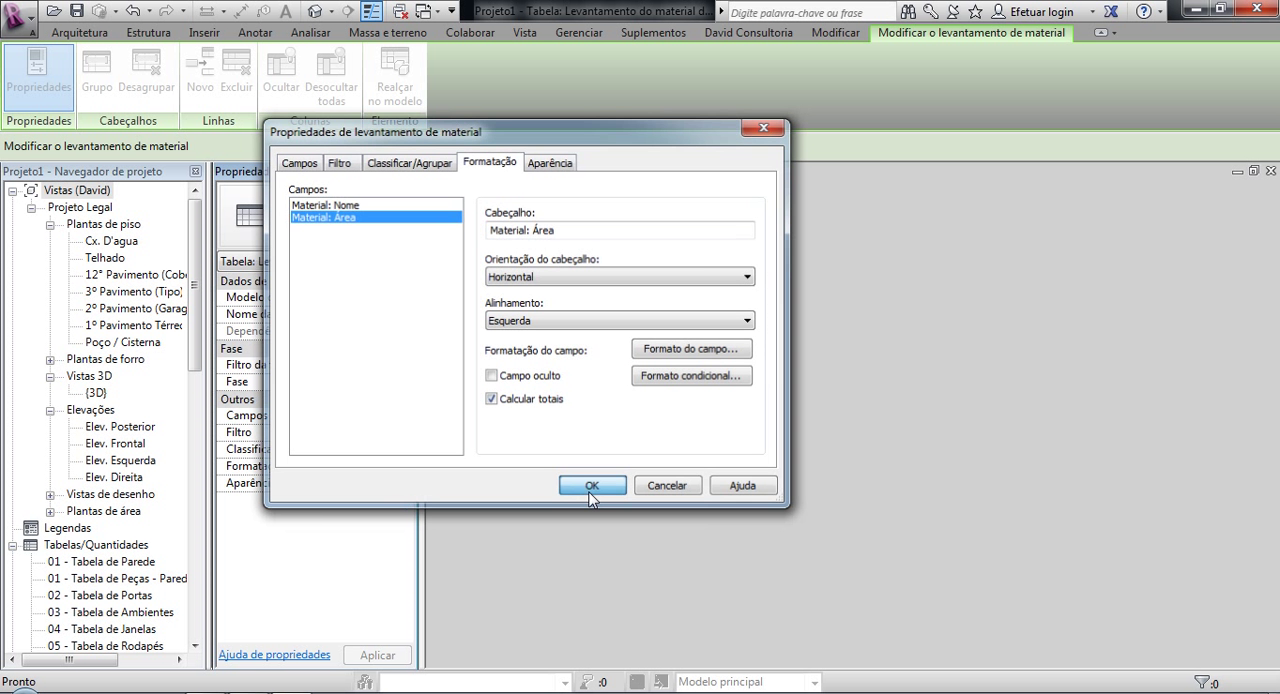
drag(670, 190, 827, 182)
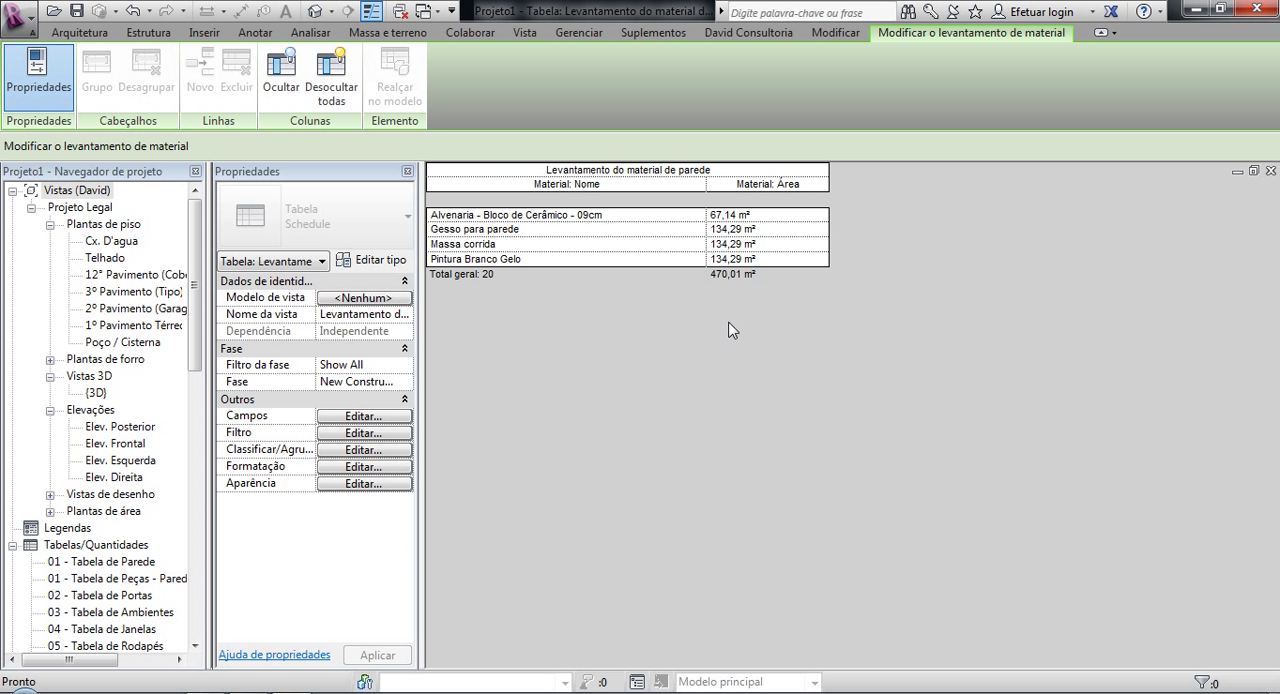
Step: Return to the sectioned 3D view and examine where the ceiling meets the layers of the cut intermediate wall
drag(193, 240, 220, 244)
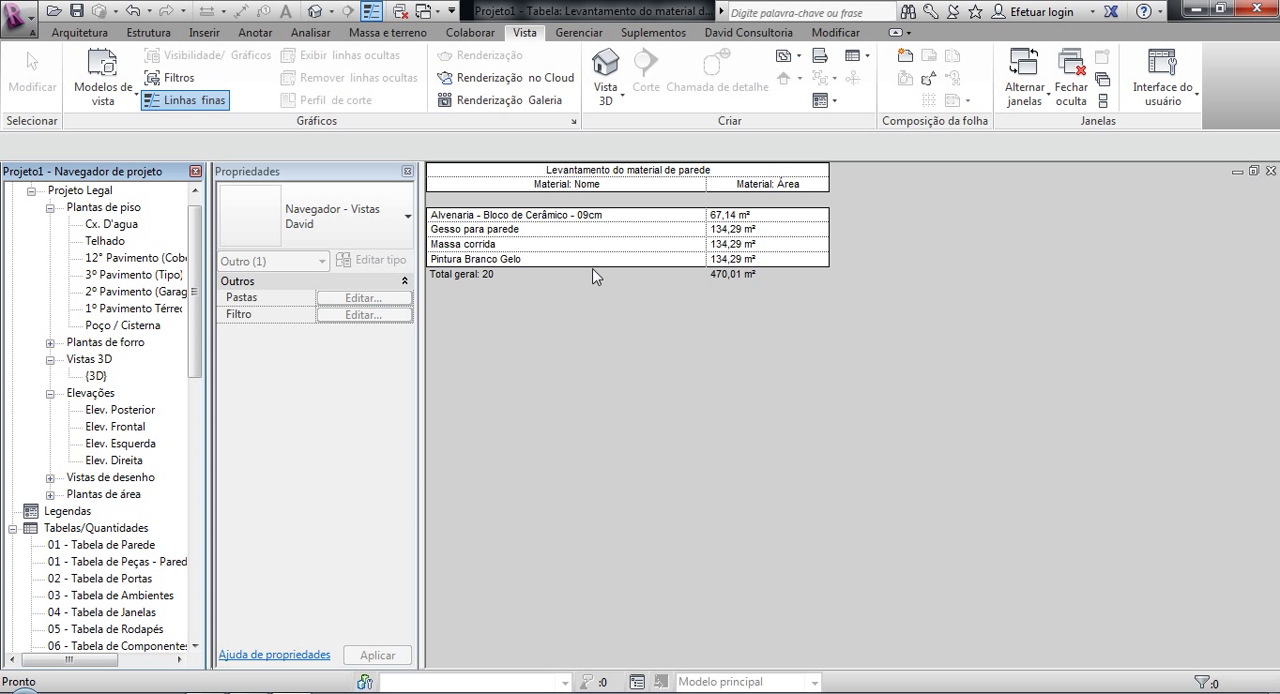
click(405, 17)
click(316, 10)
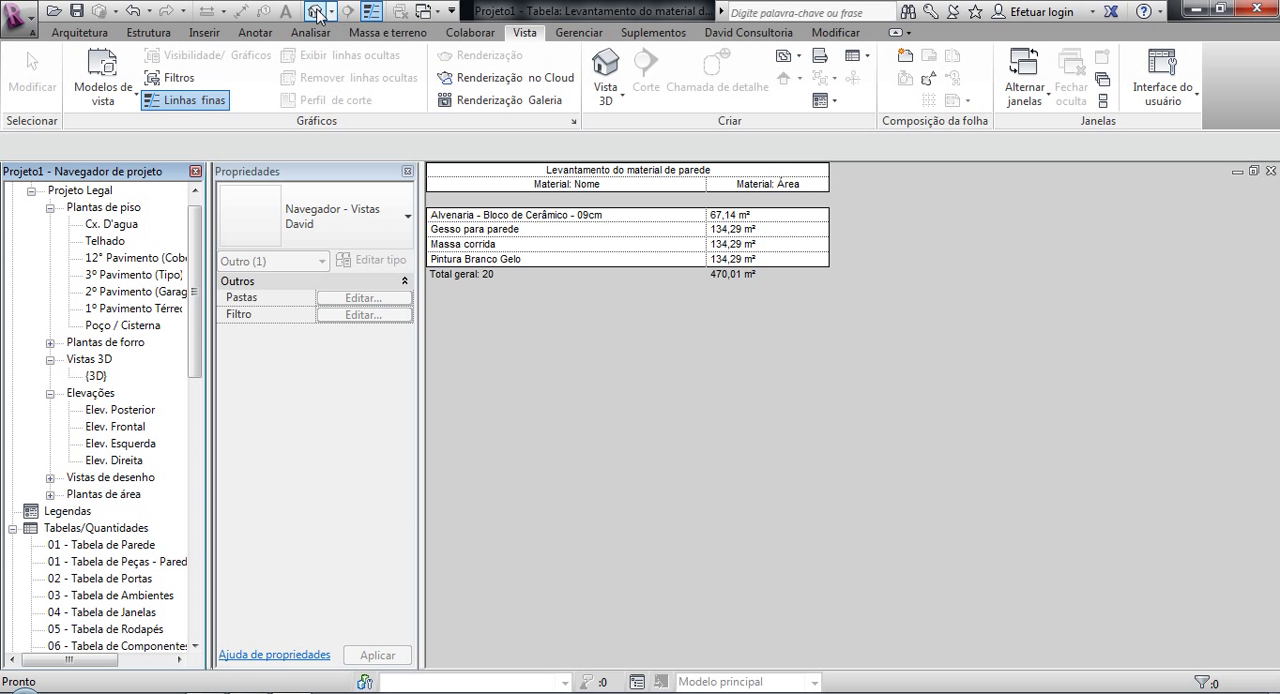
scroll(773, 380, up, 10)
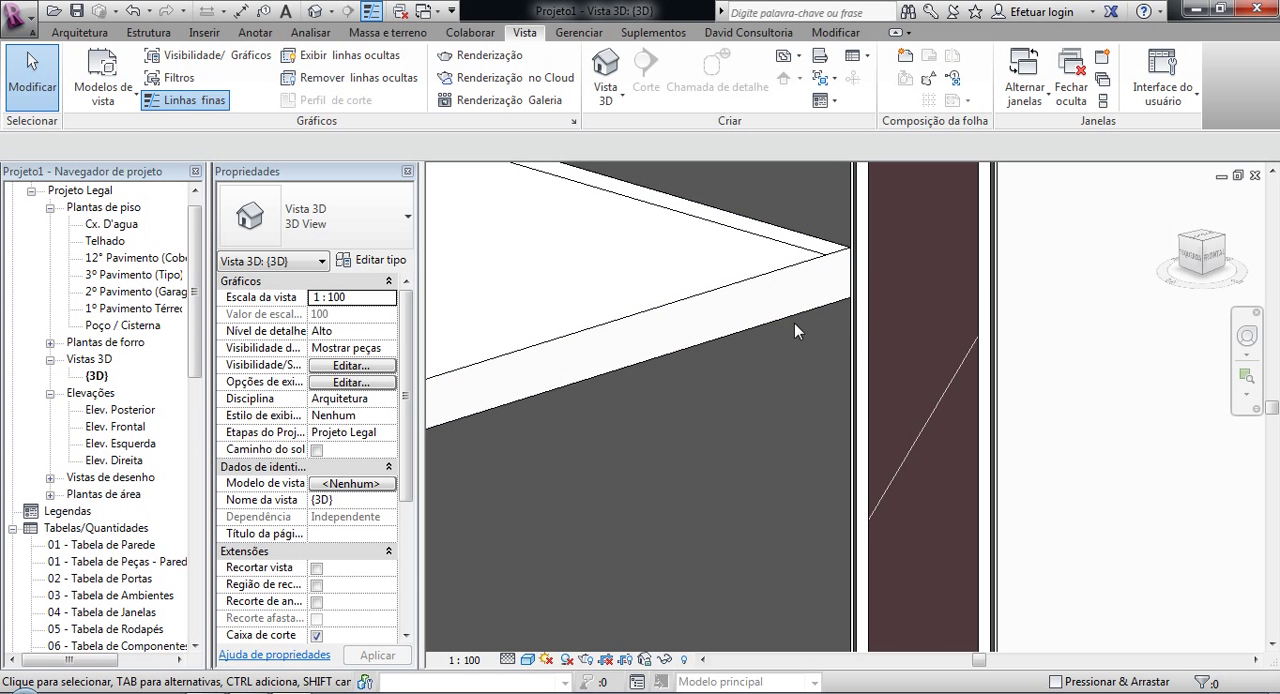
scroll(800, 340, down, 5)
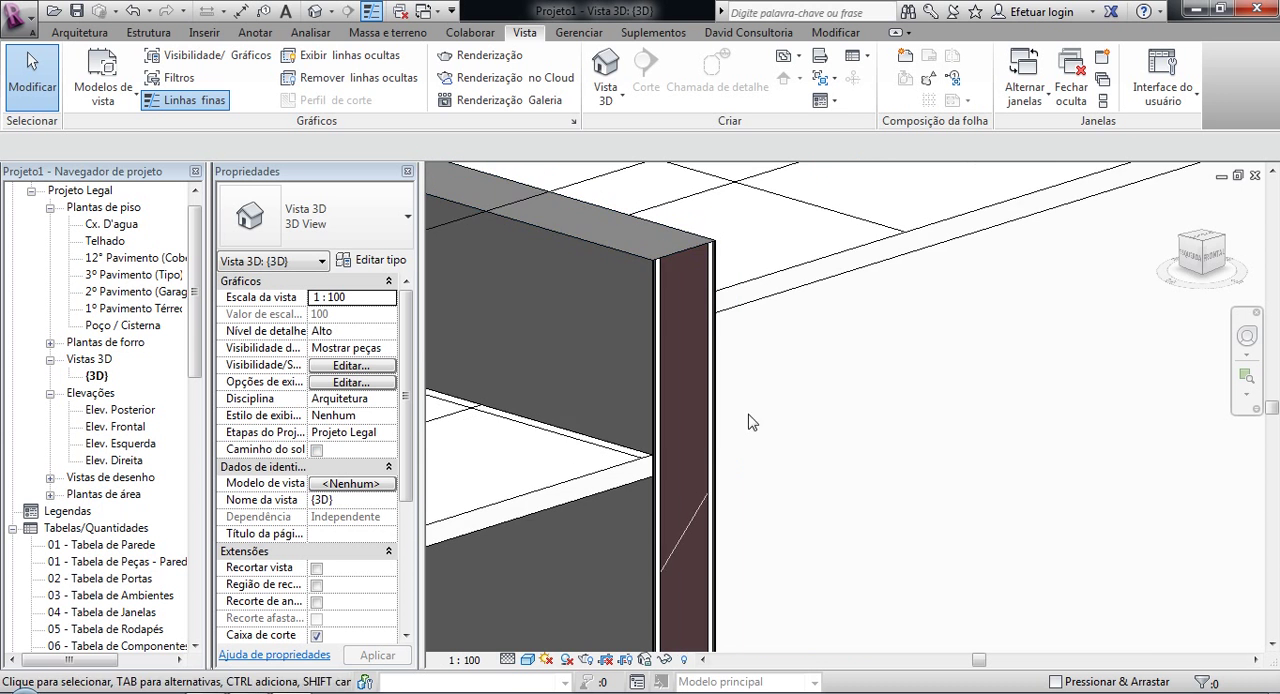
scroll(760, 354, down, 8)
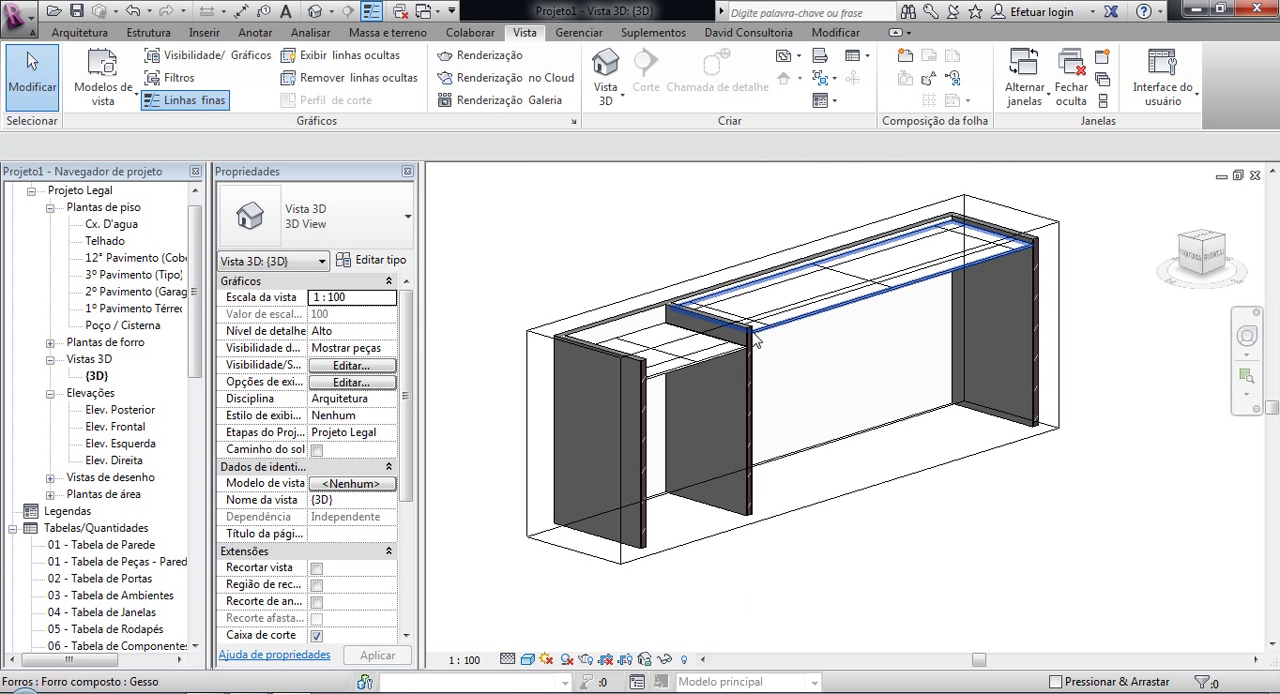
middle_drag(1031, 509, 1089, 525)
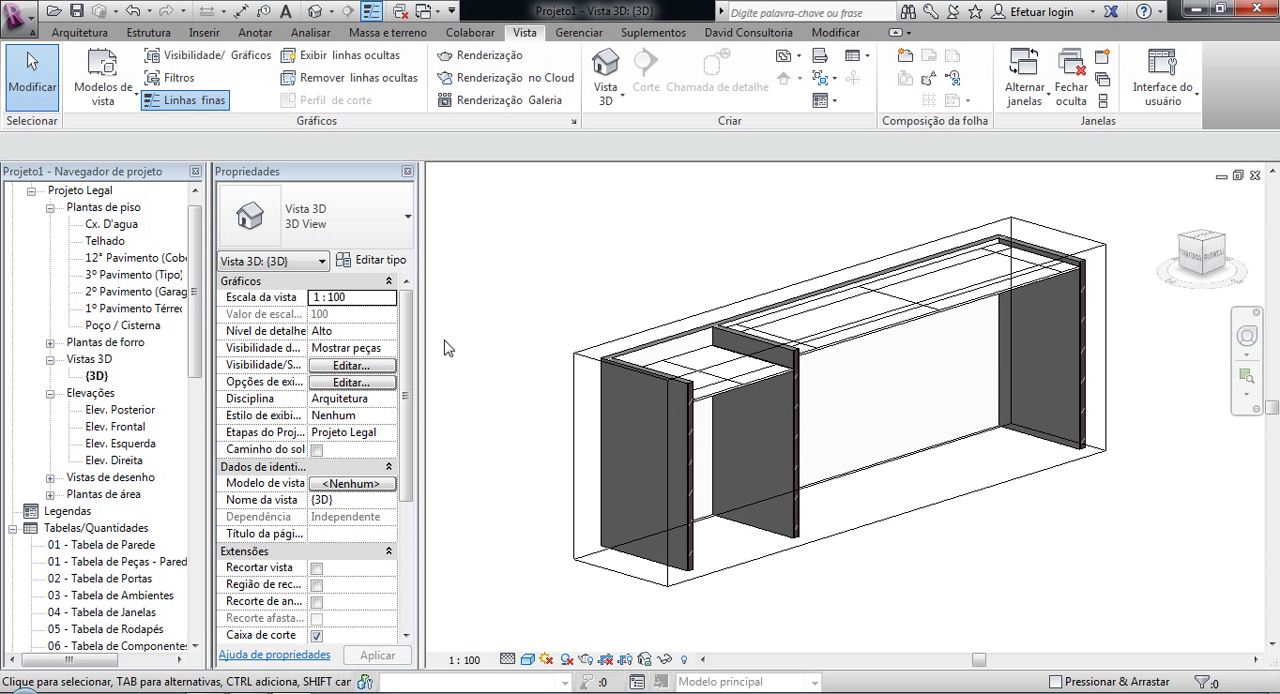
Step: Inspect the cut end wall and its finish layers where it meets the ceiling, leaving the wall unselected
click(688, 471)
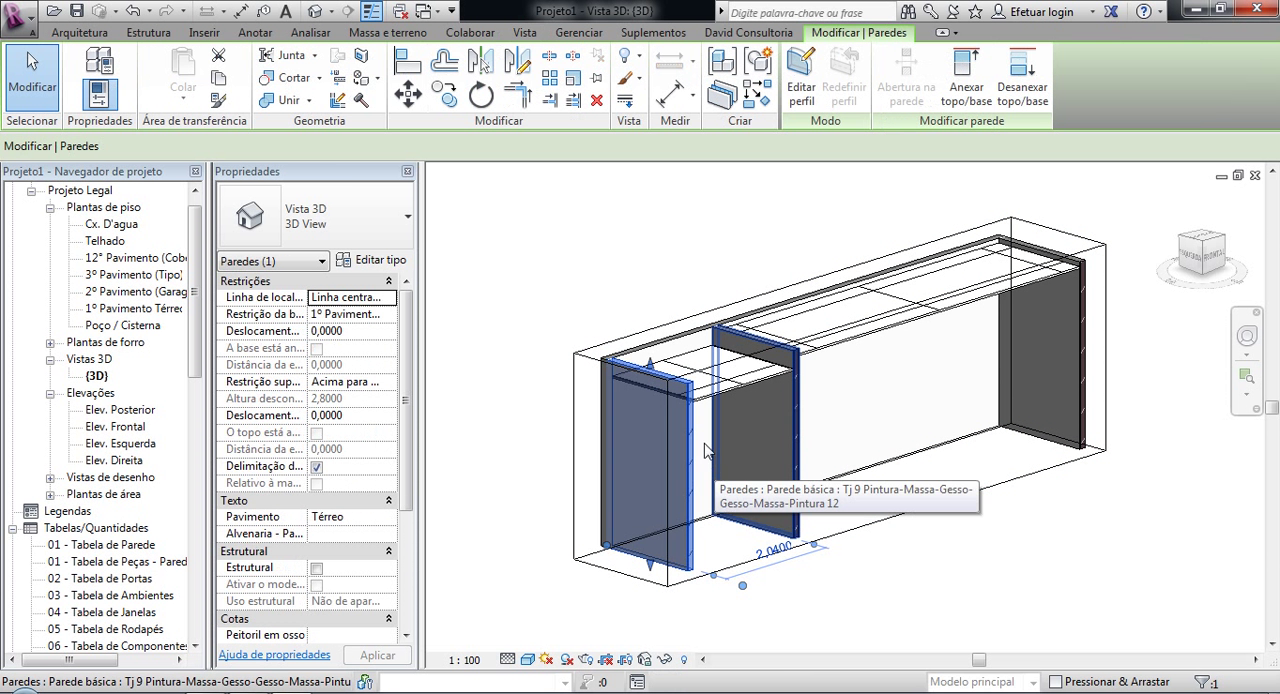
scroll(688, 457, up, 6)
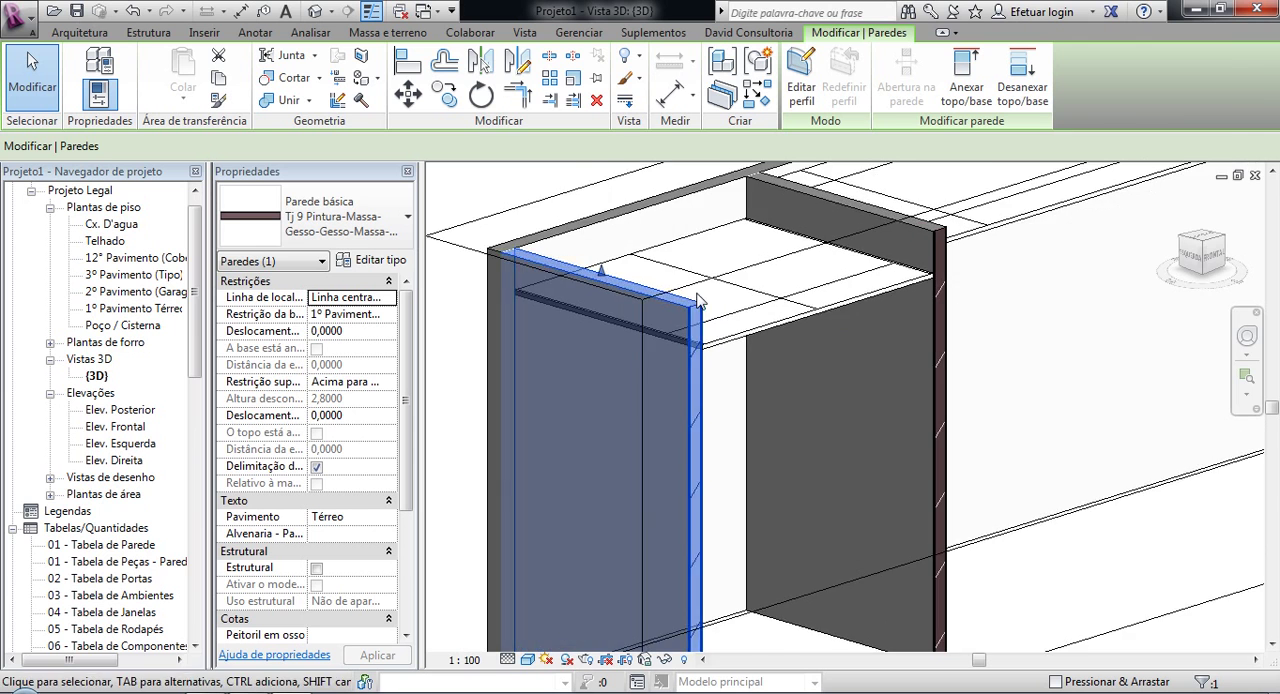
scroll(753, 392, down, 4)
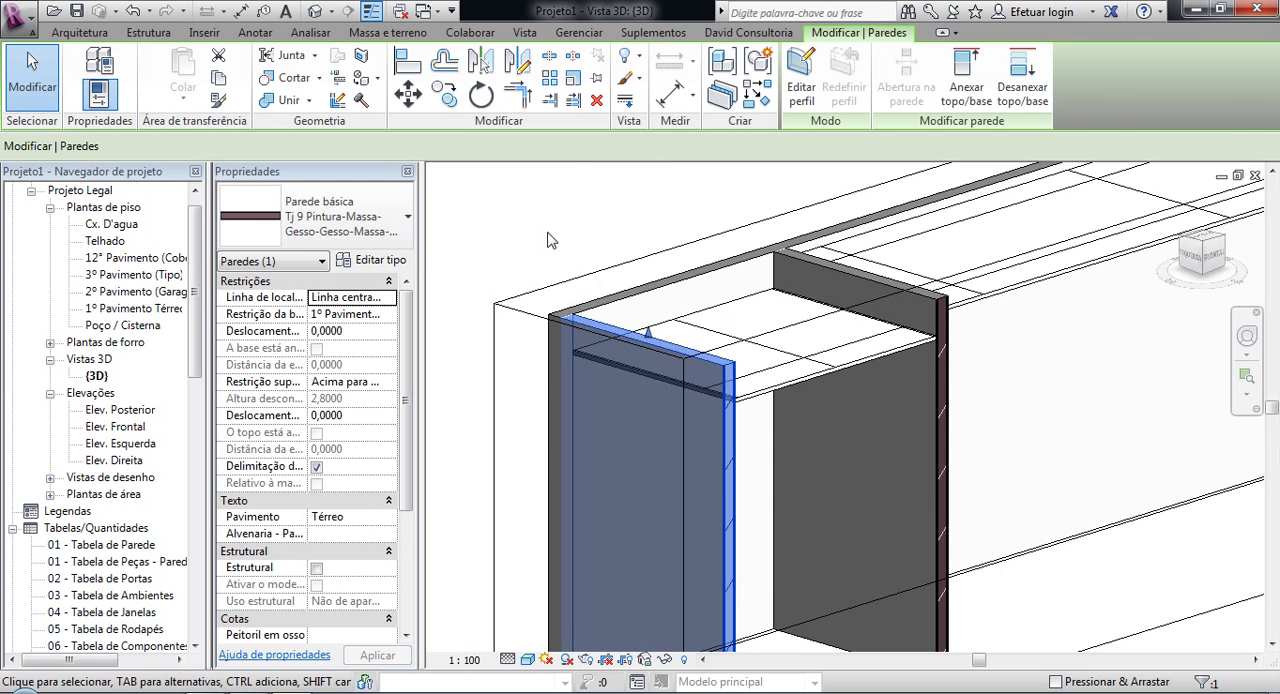
click(533, 254)
scroll(448, 326, down, 4)
middle_drag(545, 345, 774, 374)
scroll(677, 396, up, 5)
scroll(677, 394, up, 3)
scroll(751, 382, down, 2)
scroll(751, 382, down, 3)
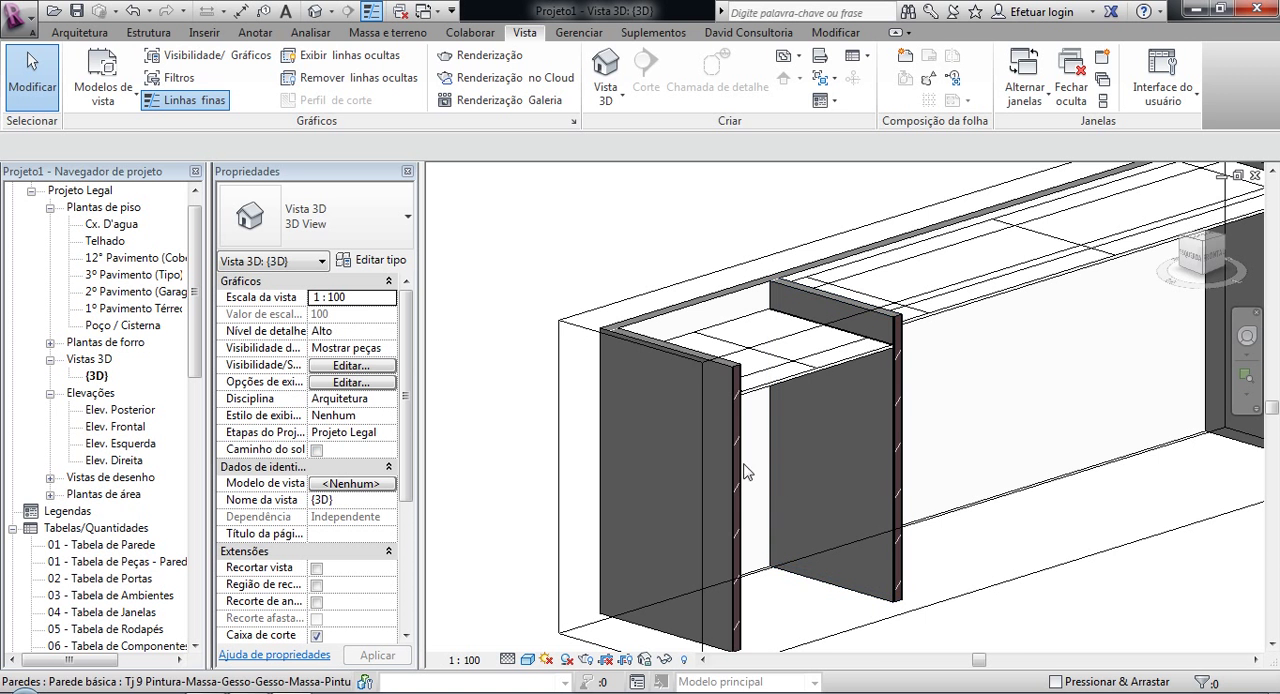
Step: Create parts from the layers of the cut end wall
click(665, 472)
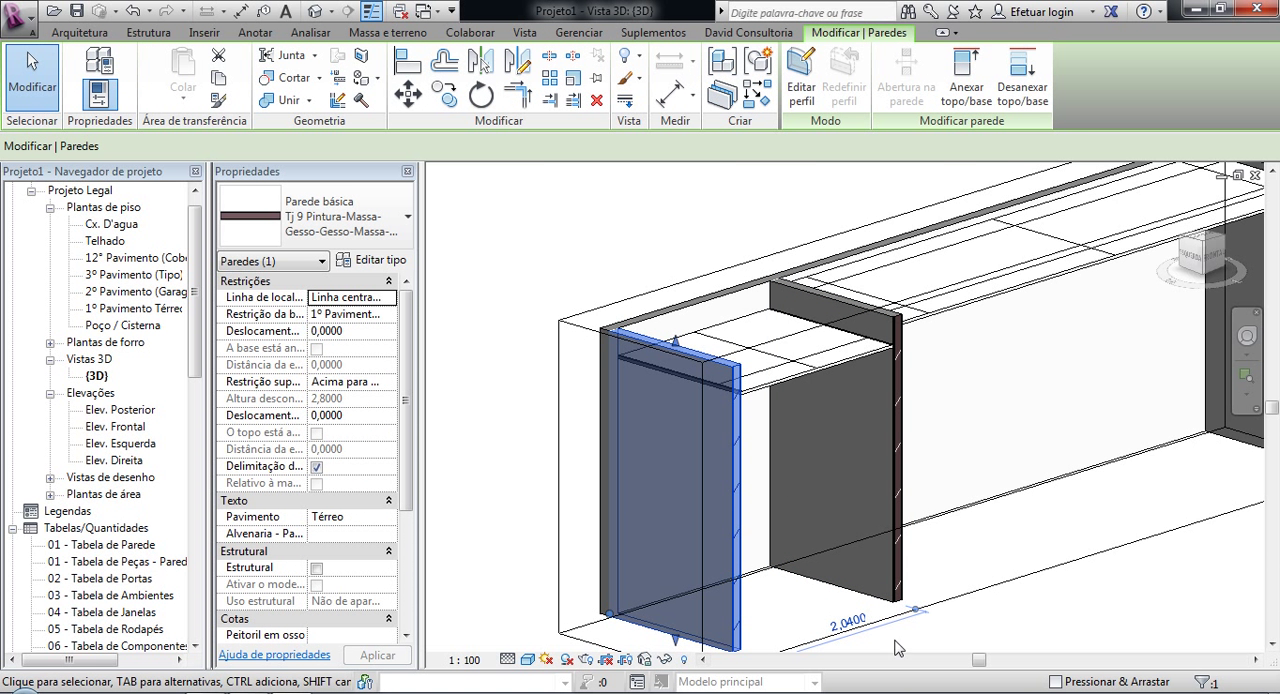
click(722, 96)
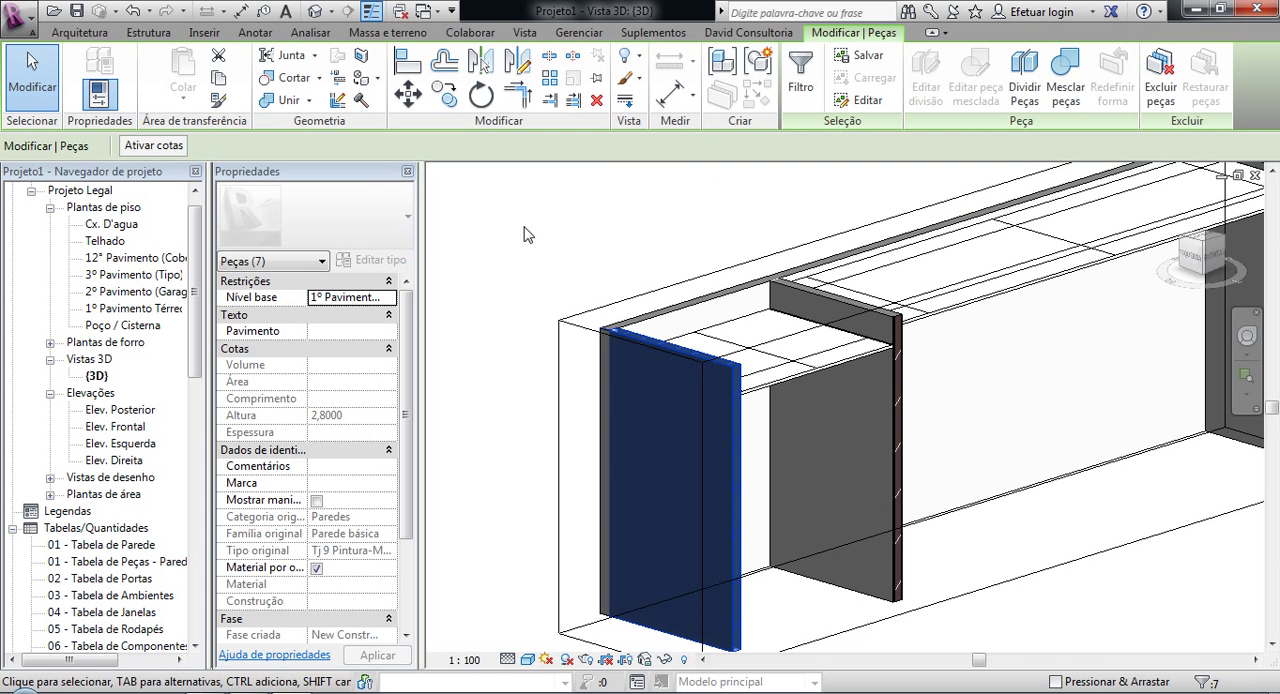
Step: Deselect the new parts and examine the end wall's separate layers up close at its upper corner near the ceiling
scroll(740, 383, up, 5)
scroll(604, 308, up, 3)
middle_drag(632, 316, 828, 412)
scroll(526, 280, up, 4)
scroll(526, 280, down, 3)
scroll(527, 282, down, 5)
scroll(769, 388, up, 4)
middle_drag(688, 418, 741, 426)
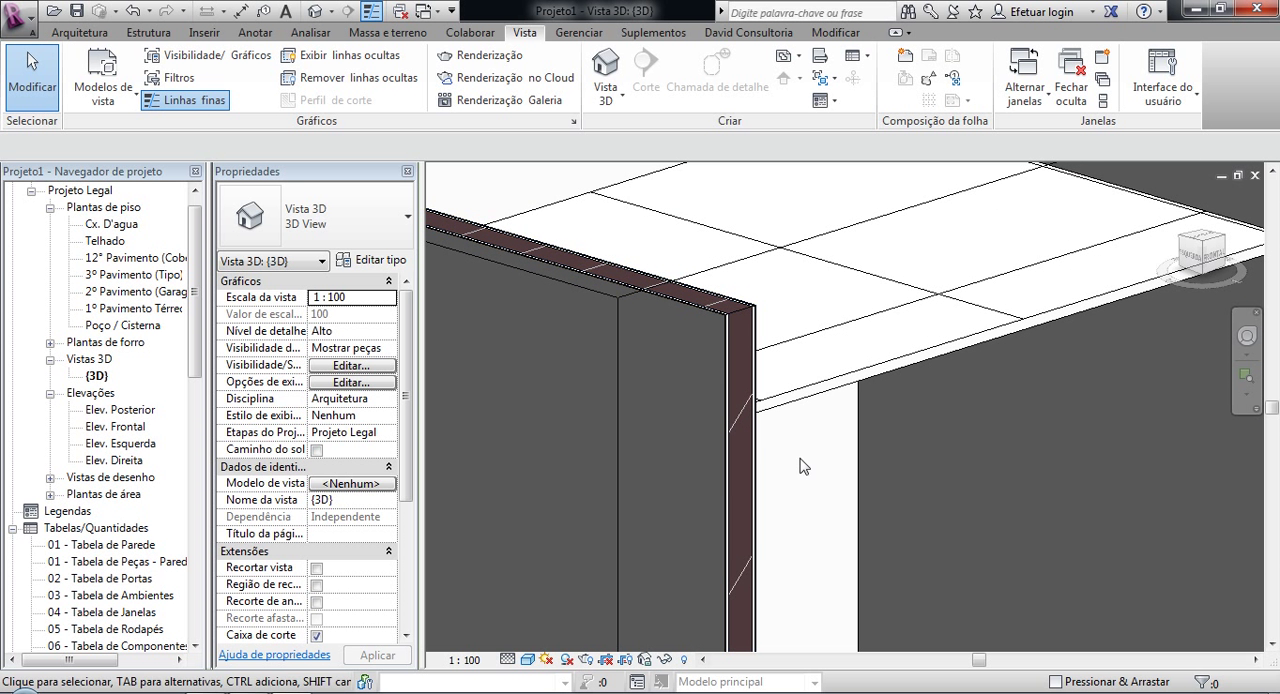
scroll(758, 300, up, 2)
scroll(723, 390, up, 1)
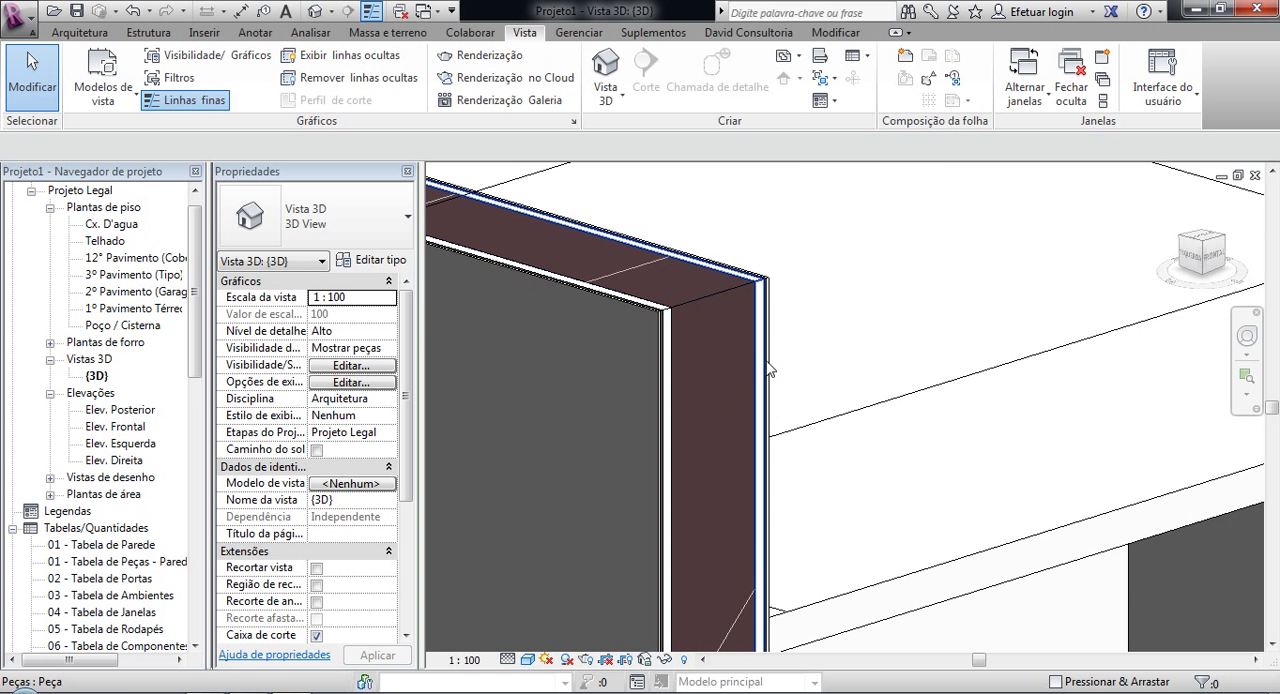
Step: Enable the shape handles for the paint, massa corrida and gesso parts on the end wall's inner side
scroll(770, 272, up, 6)
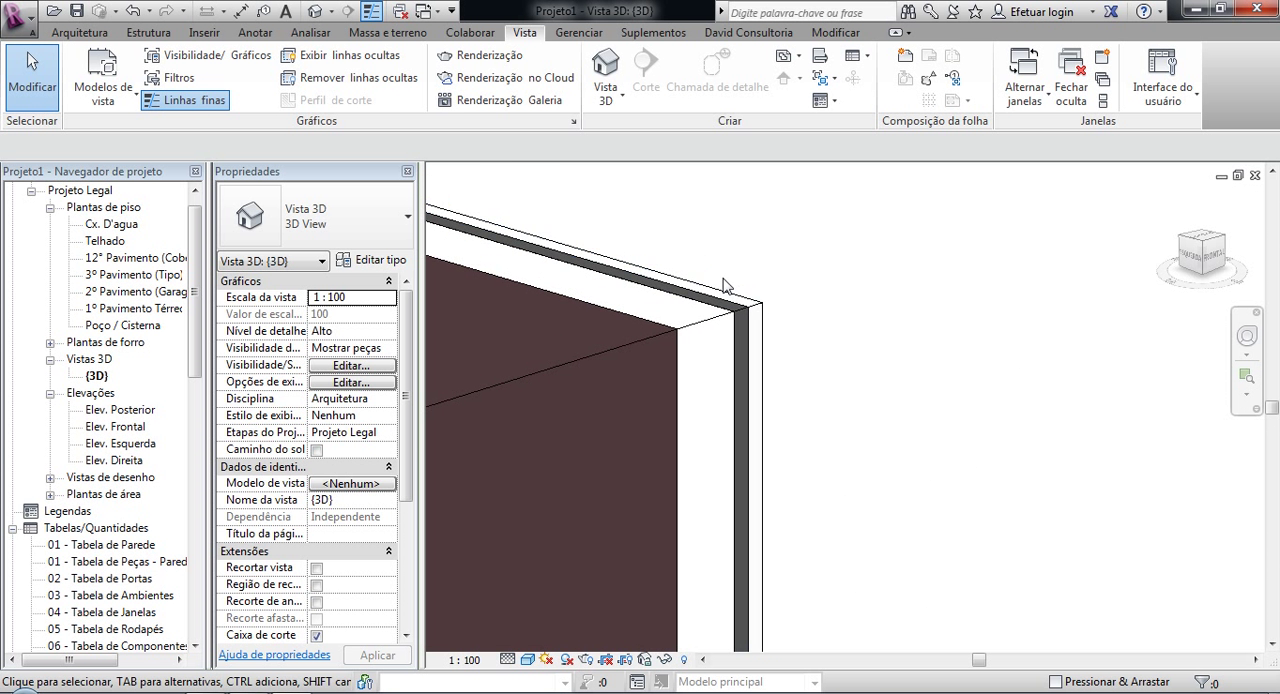
scroll(762, 305, up, 2)
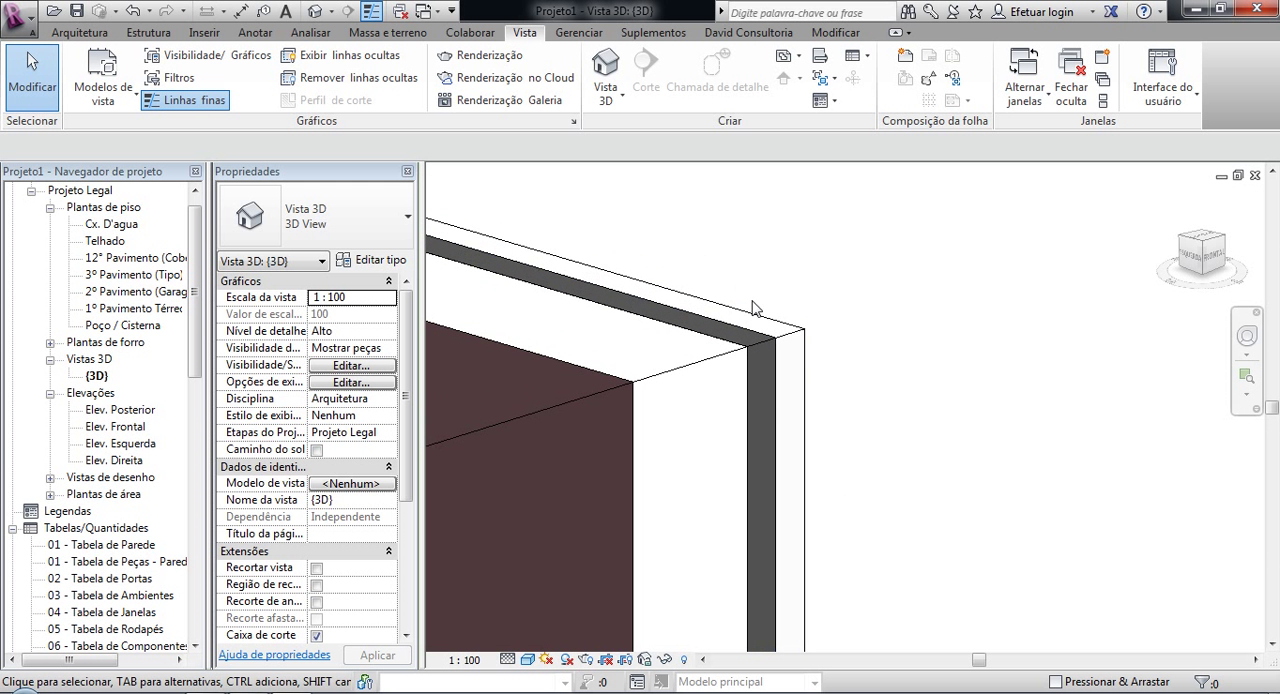
click(788, 340)
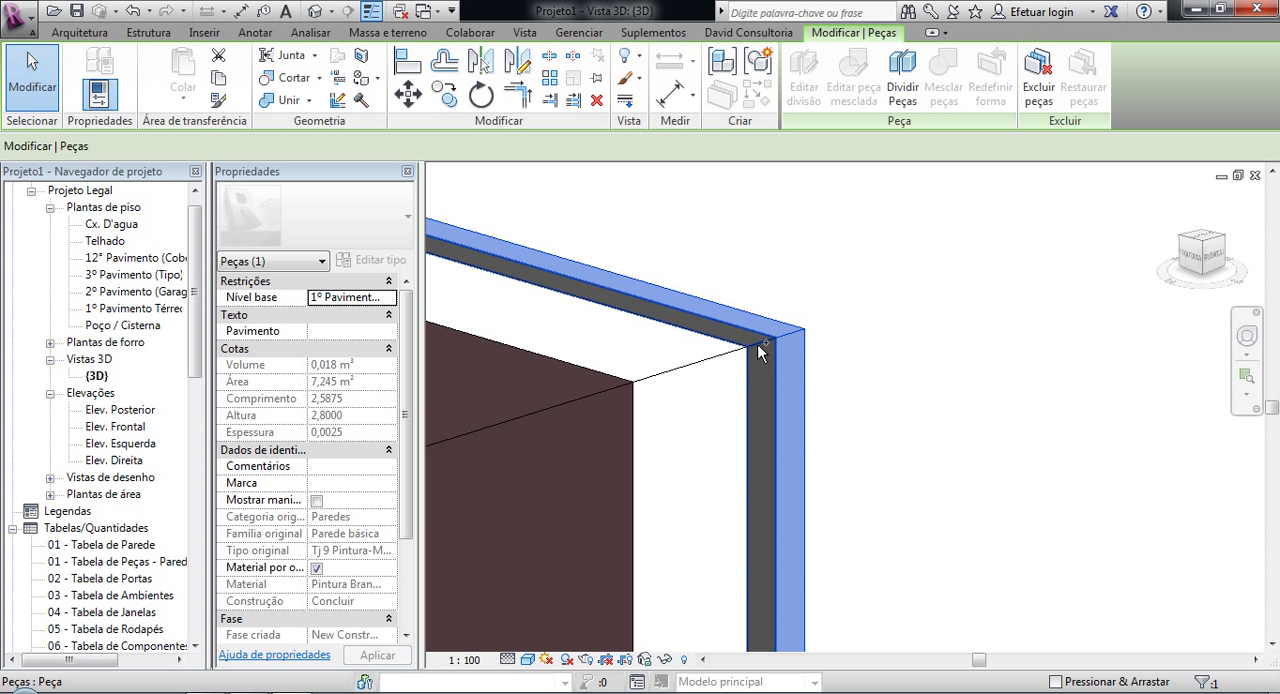
ctrl+click(766, 349)
ctrl+click(706, 367)
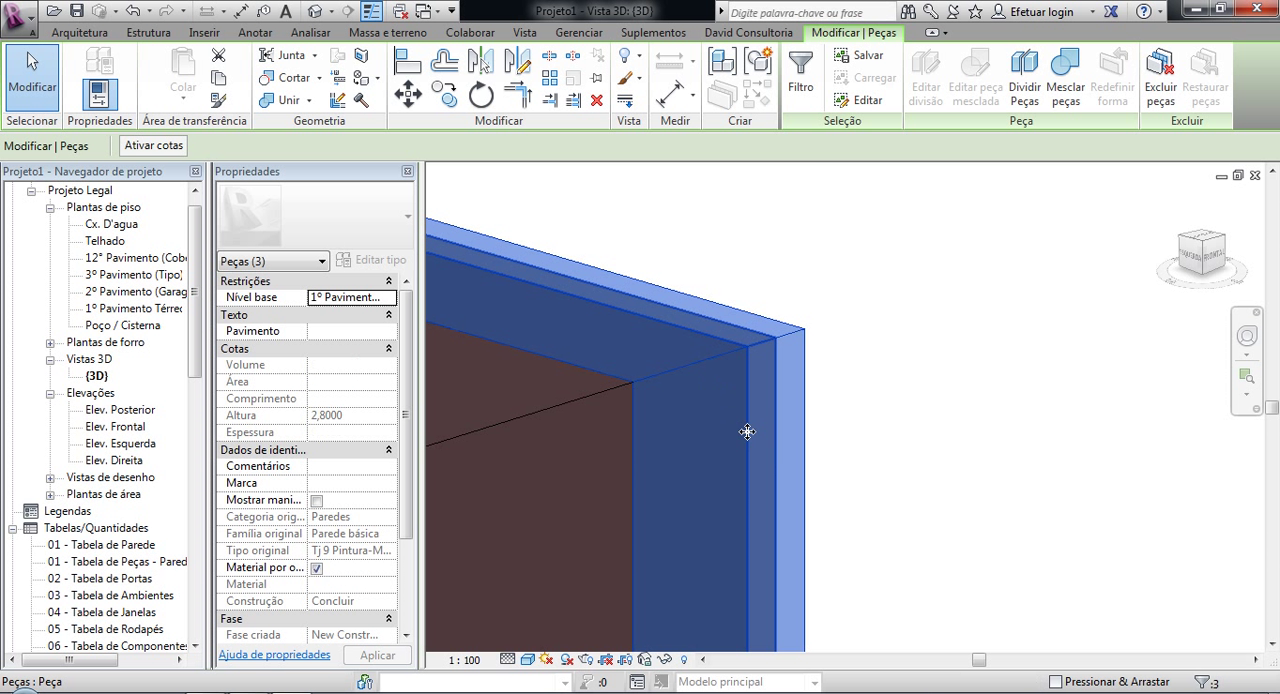
scroll(746, 434, down, 3)
scroll(746, 434, down, 6)
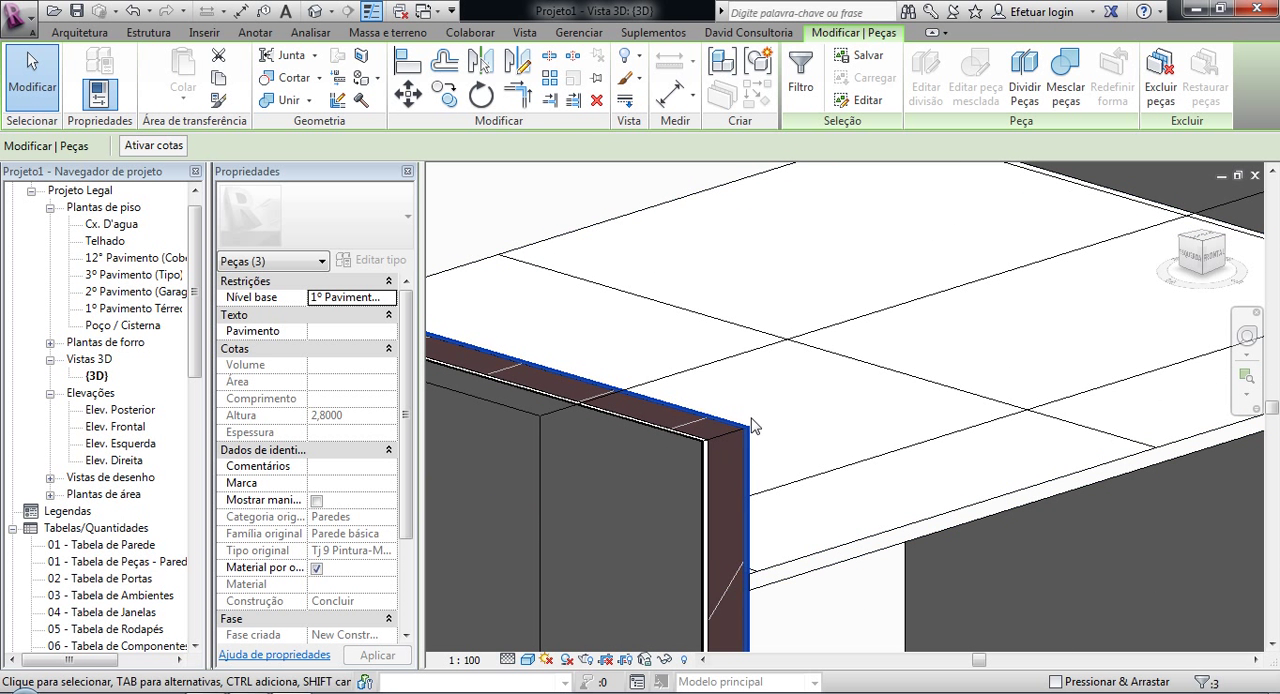
scroll(746, 440, up, 5)
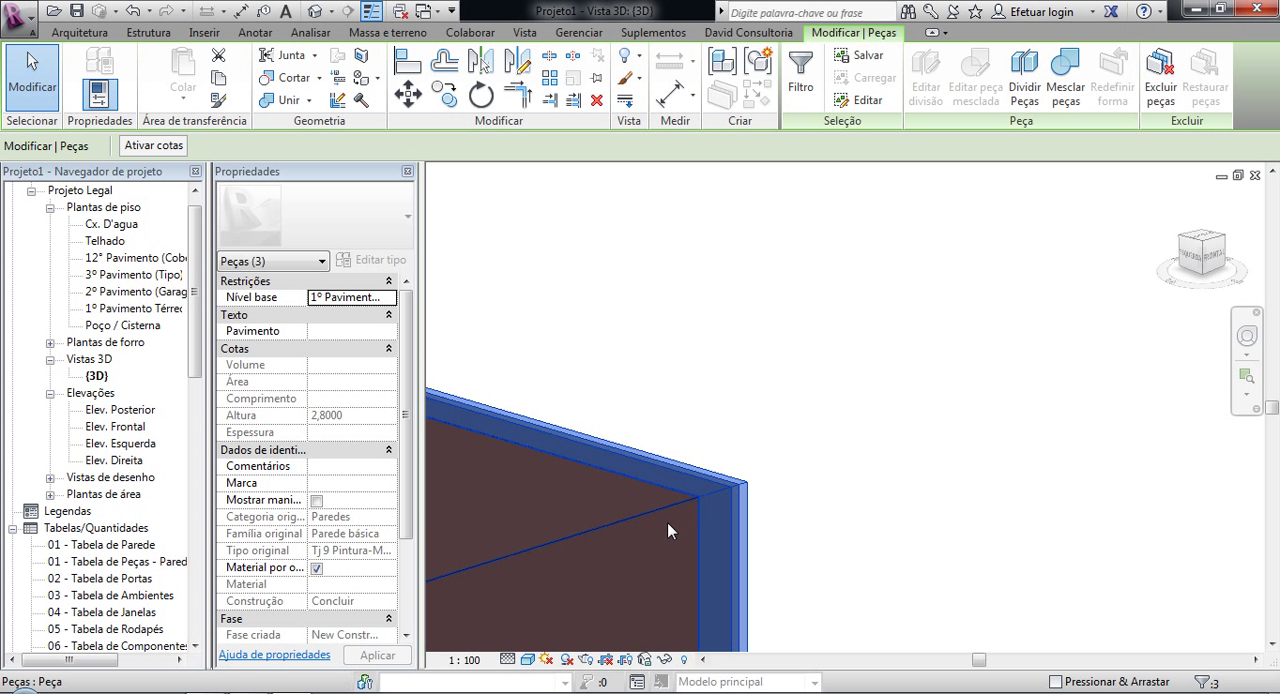
scroll(703, 527, down, 2)
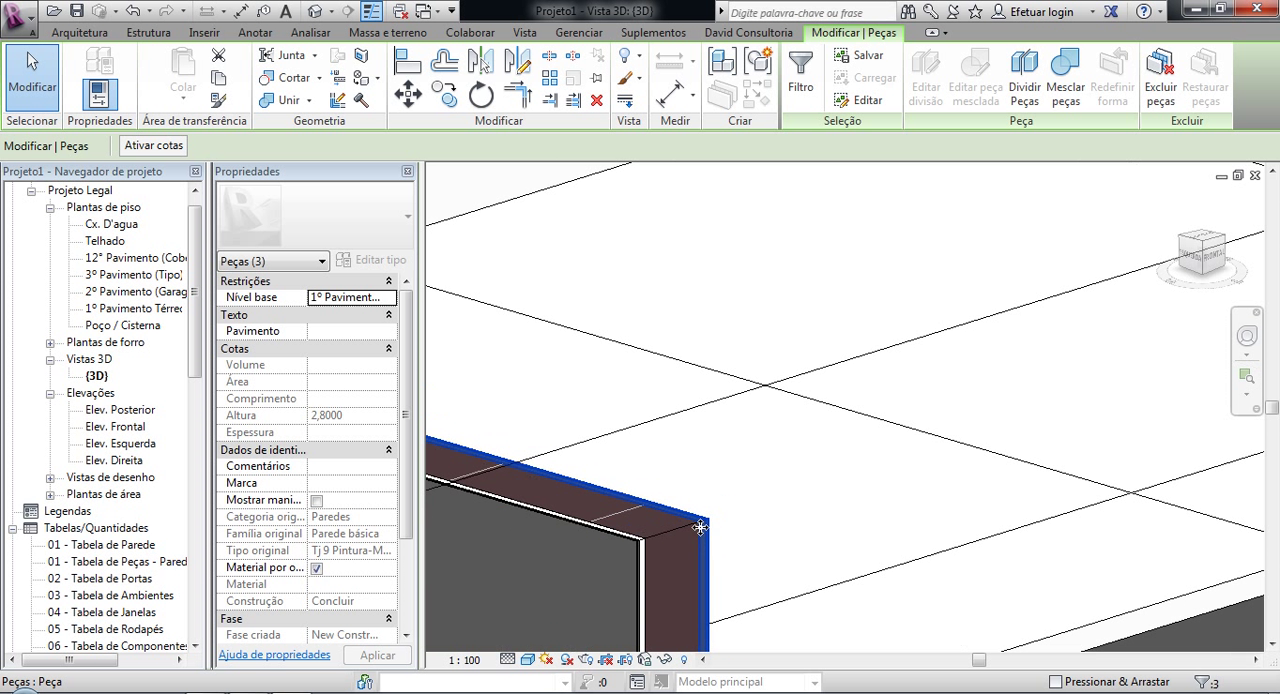
click(316, 501)
Step: Lower the tops of the end wall's inner paint and massa corrida parts to the ceiling's underside, at a height of 2.50 m
shift+middle_drag(757, 437, 829, 306)
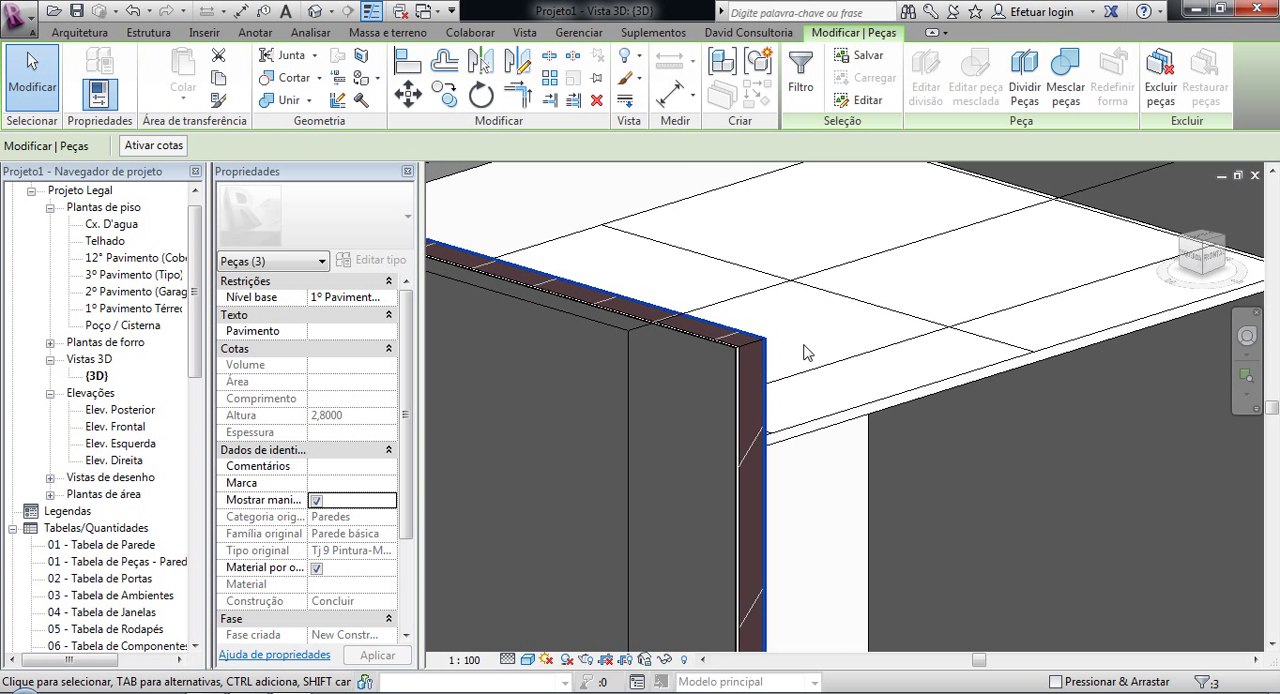
shift+middle_drag(835, 363, 1040, 300)
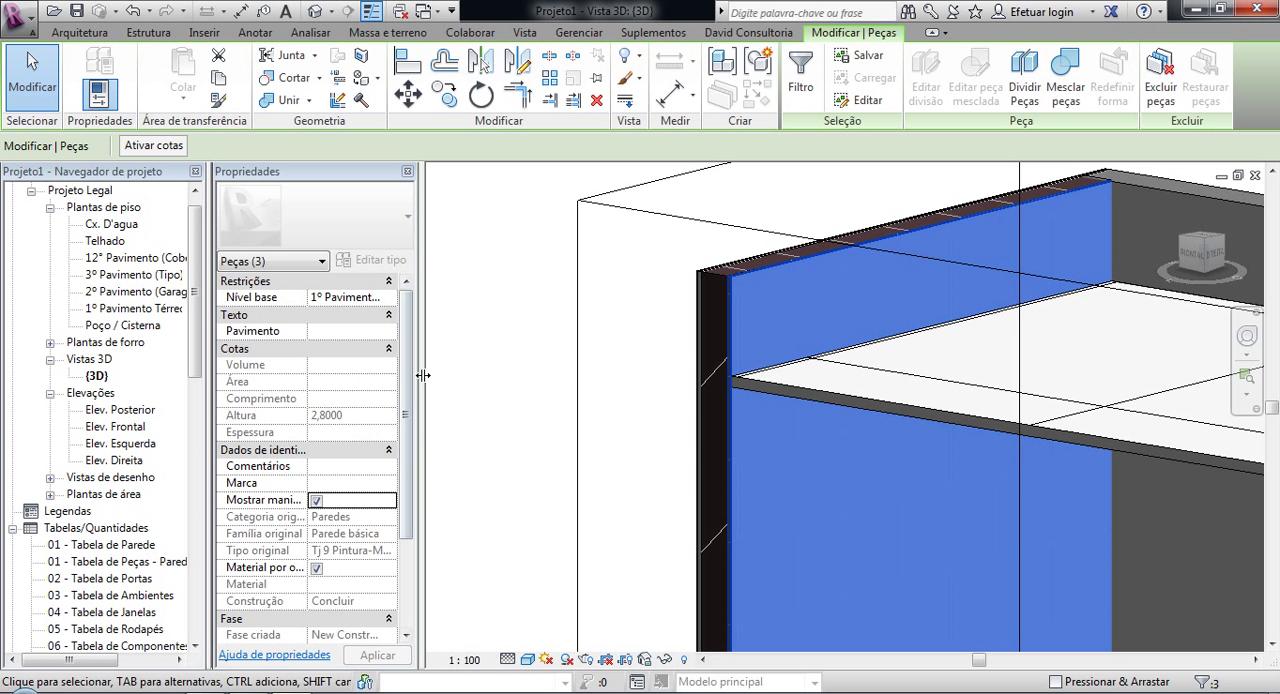
scroll(406, 313, down, 3)
scroll(406, 313, up, 3)
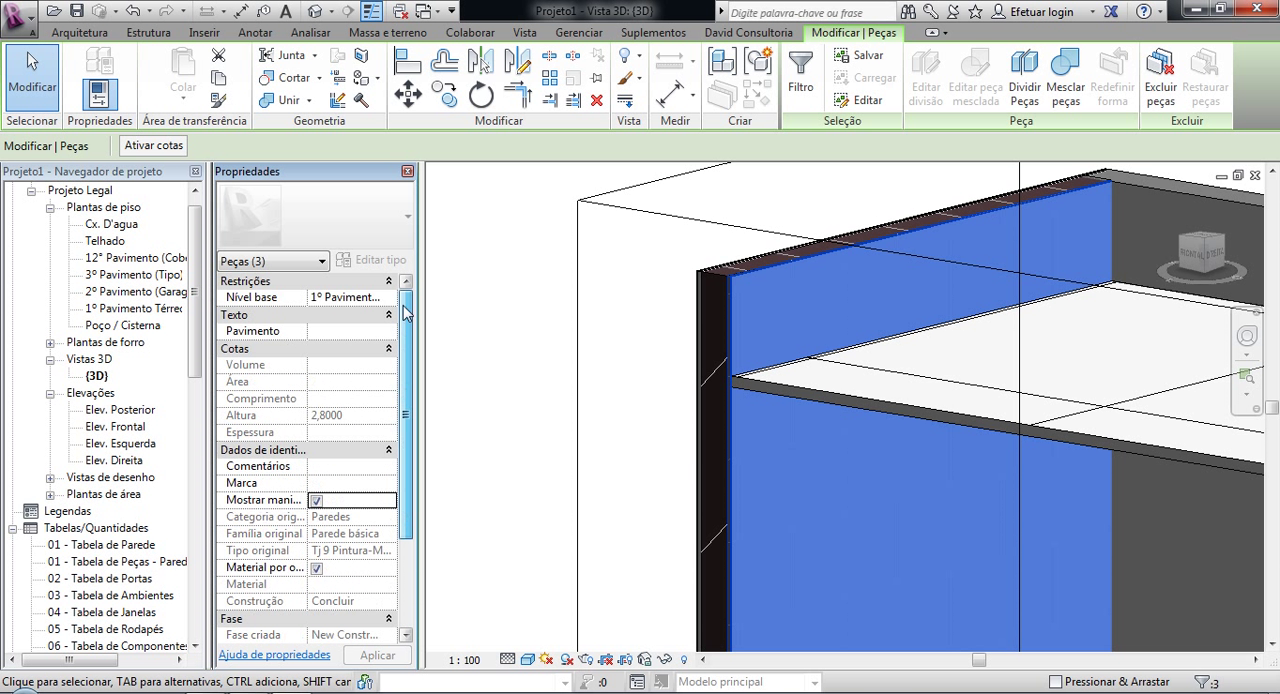
drag(406, 393, 443, 403)
click(518, 388)
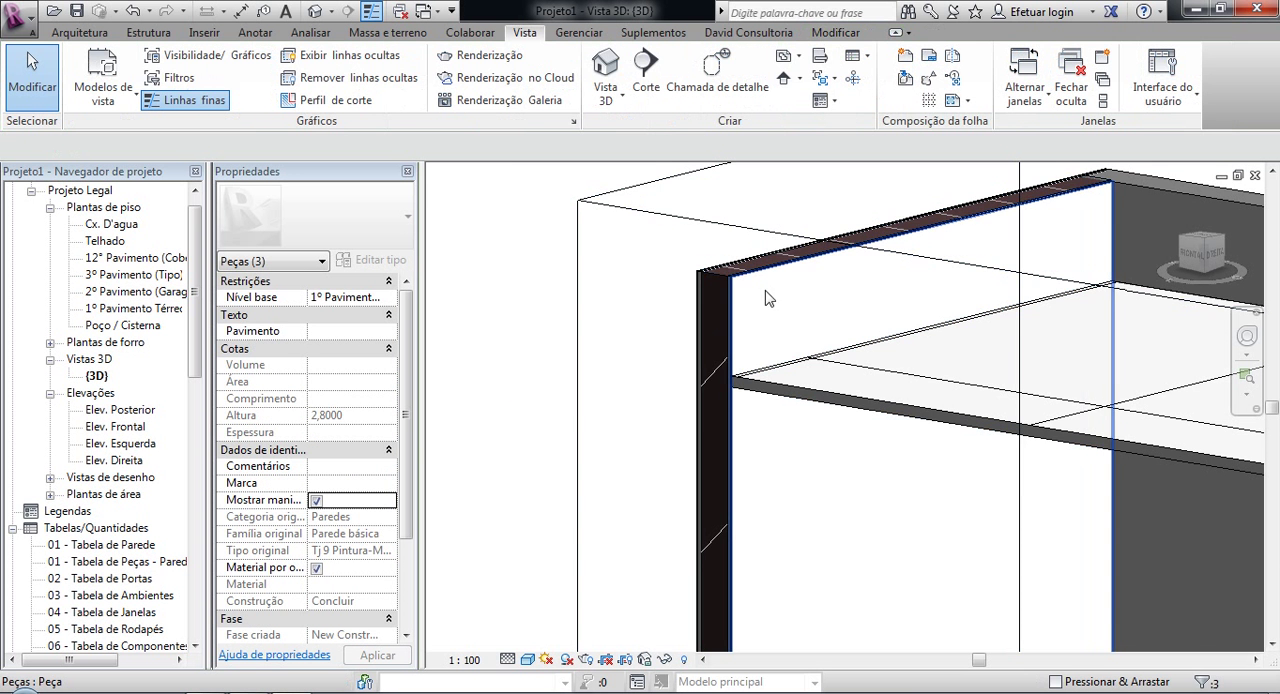
scroll(843, 277, up, 3)
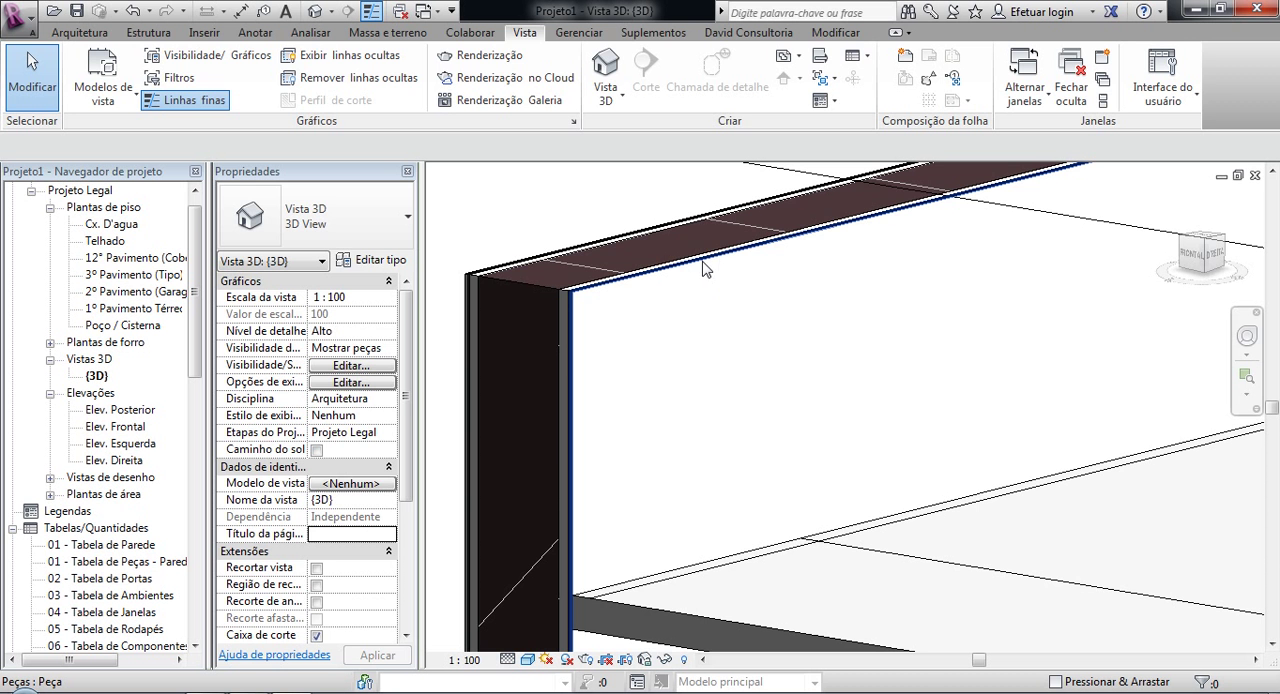
click(704, 268)
scroll(712, 345, down, 2)
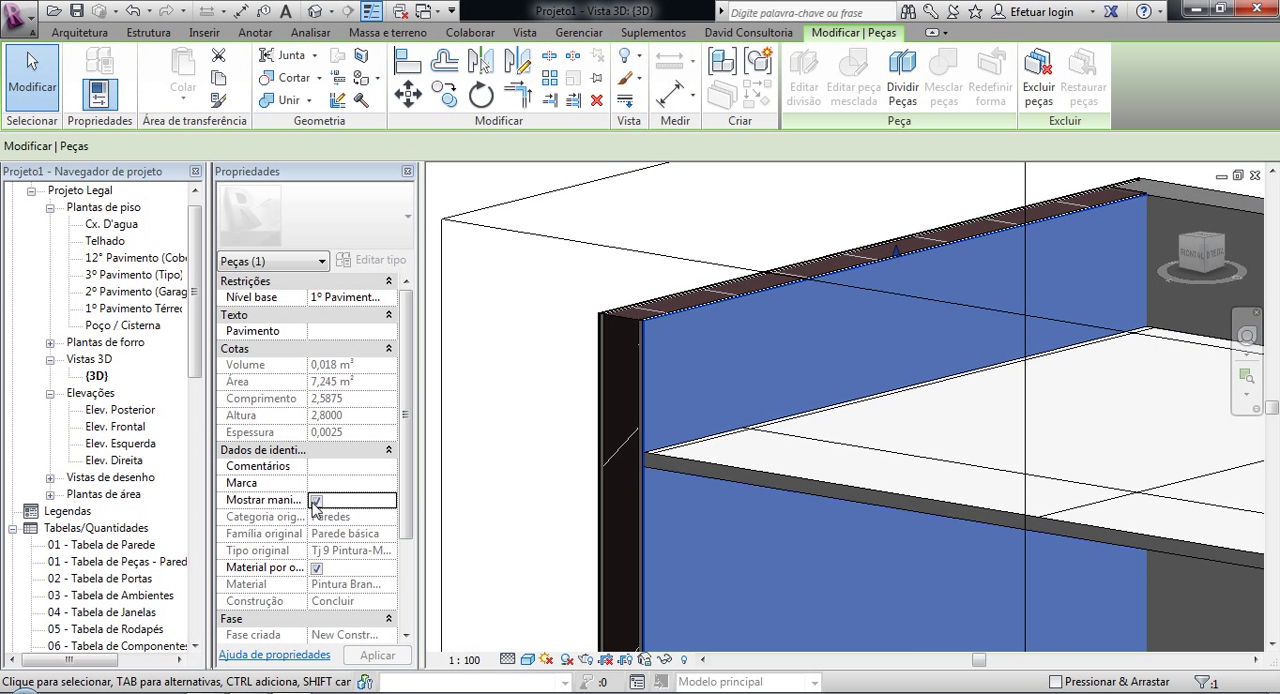
drag(898, 255, 894, 400)
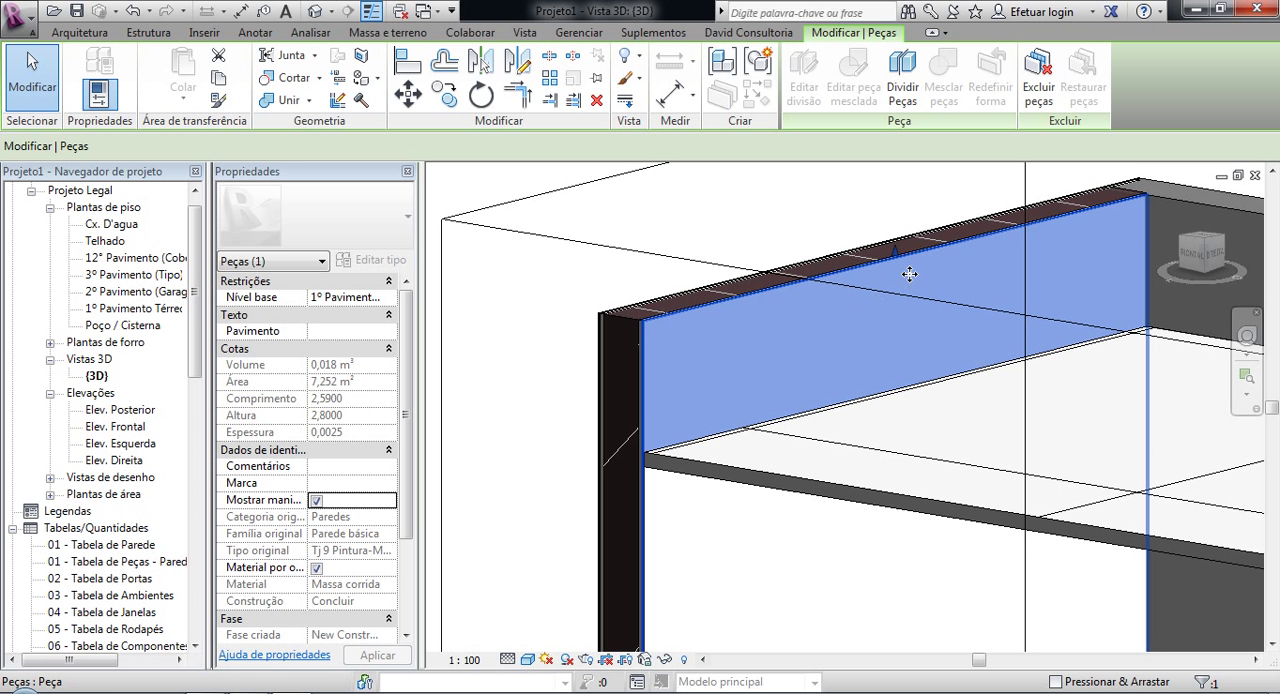
drag(898, 258, 888, 404)
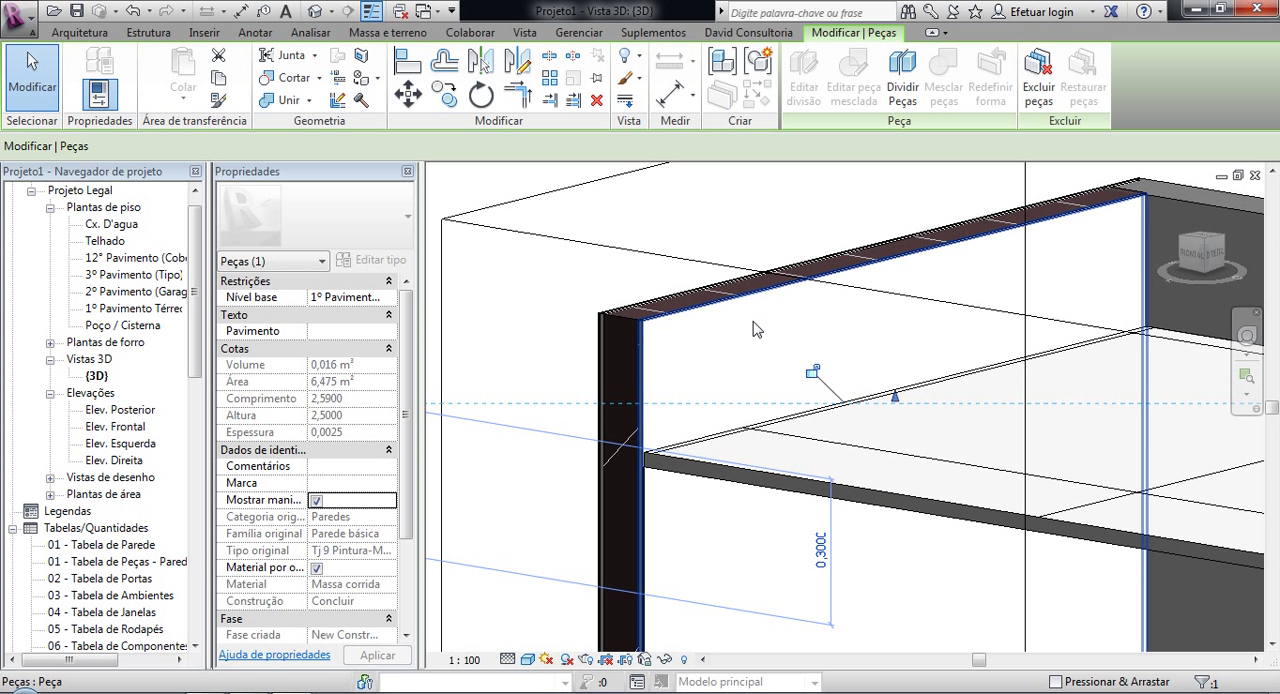
click(532, 305)
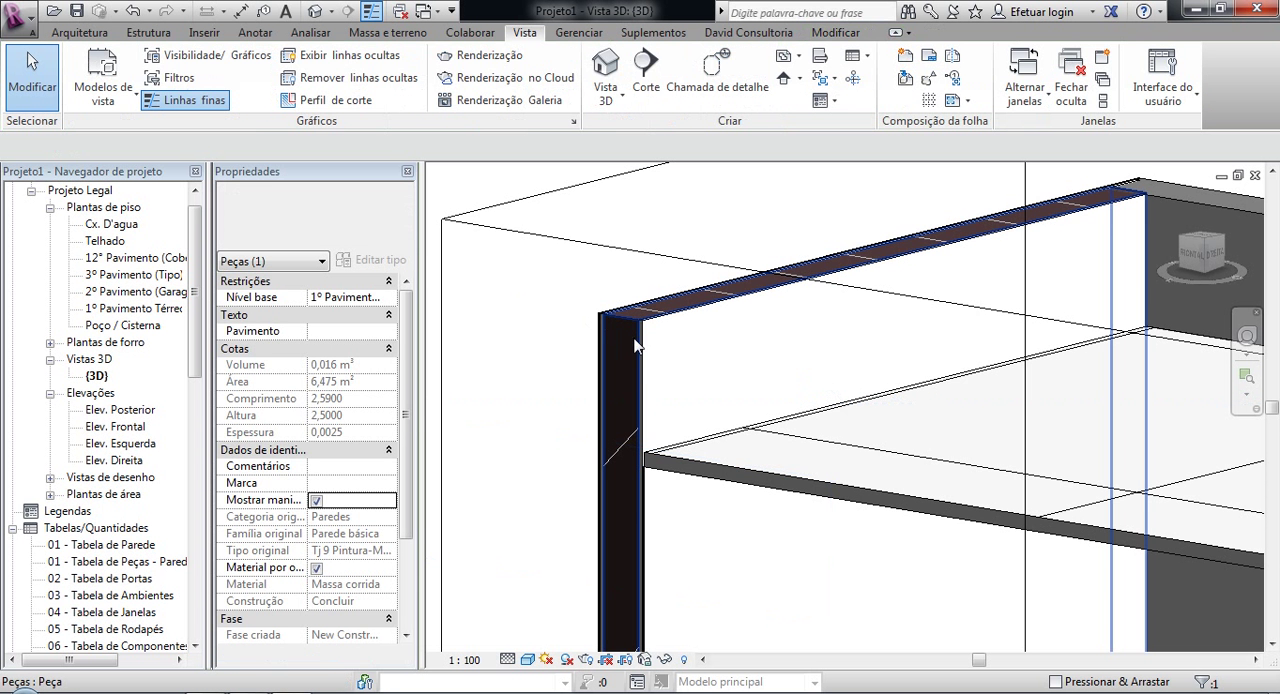
Step: Lower the top of the end wall's inner gesso part to about 0.10 m above the ceiling's underside
click(890, 320)
drag(894, 263, 859, 357)
click(557, 420)
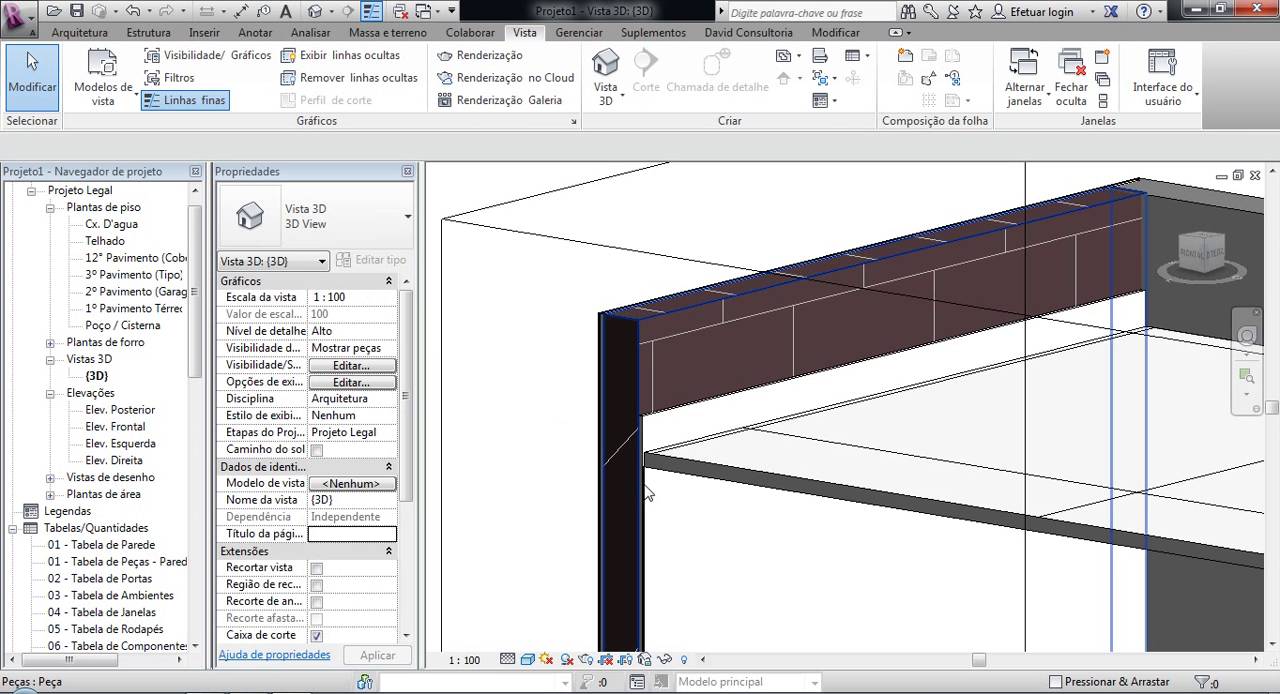
Step: Dimension the vertical distance between the gesso part's lowered top edge and the ceiling's underside with an aligned dimension
scroll(645, 492, up, 4)
key(d)
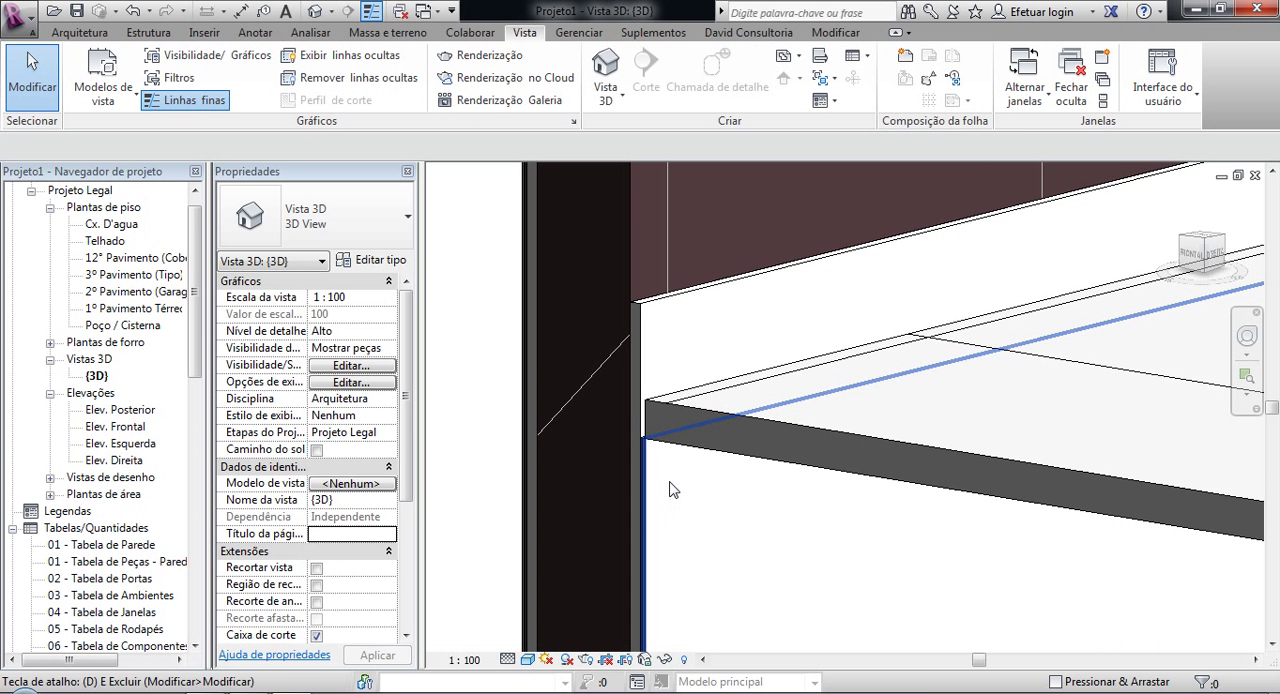
key(i)
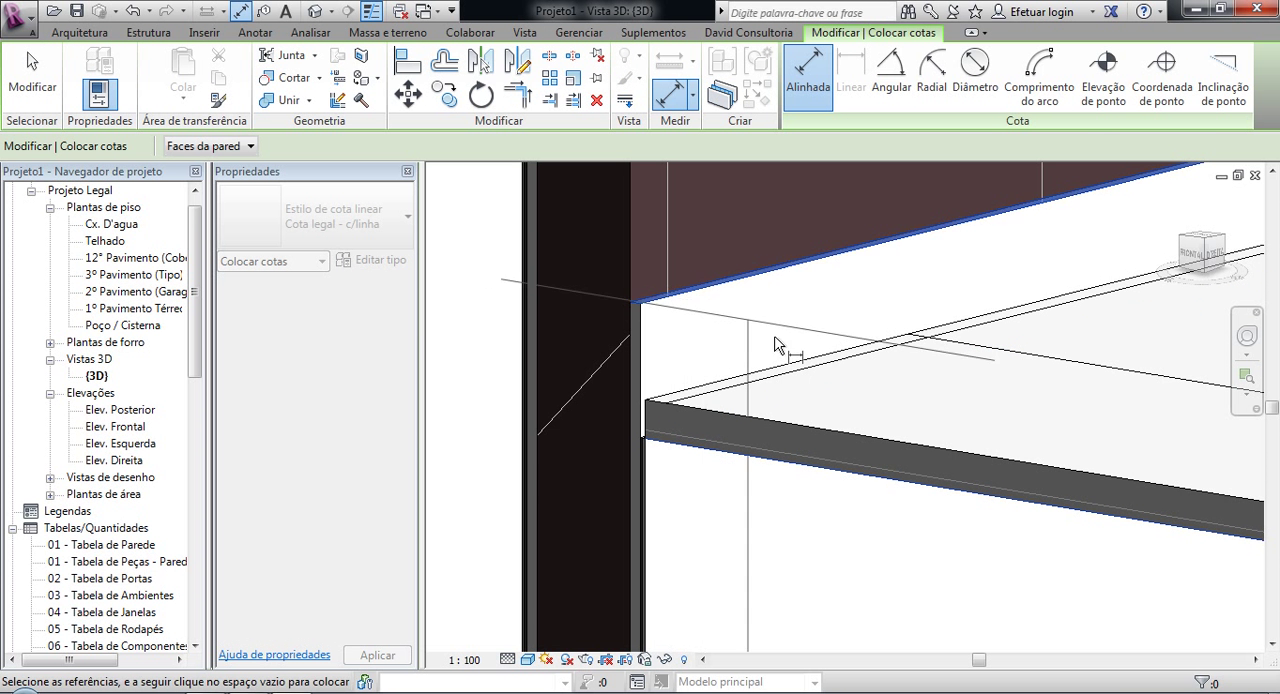
scroll(780, 348, down, 3)
scroll(760, 347, down, 2)
scroll(645, 344, down, 2)
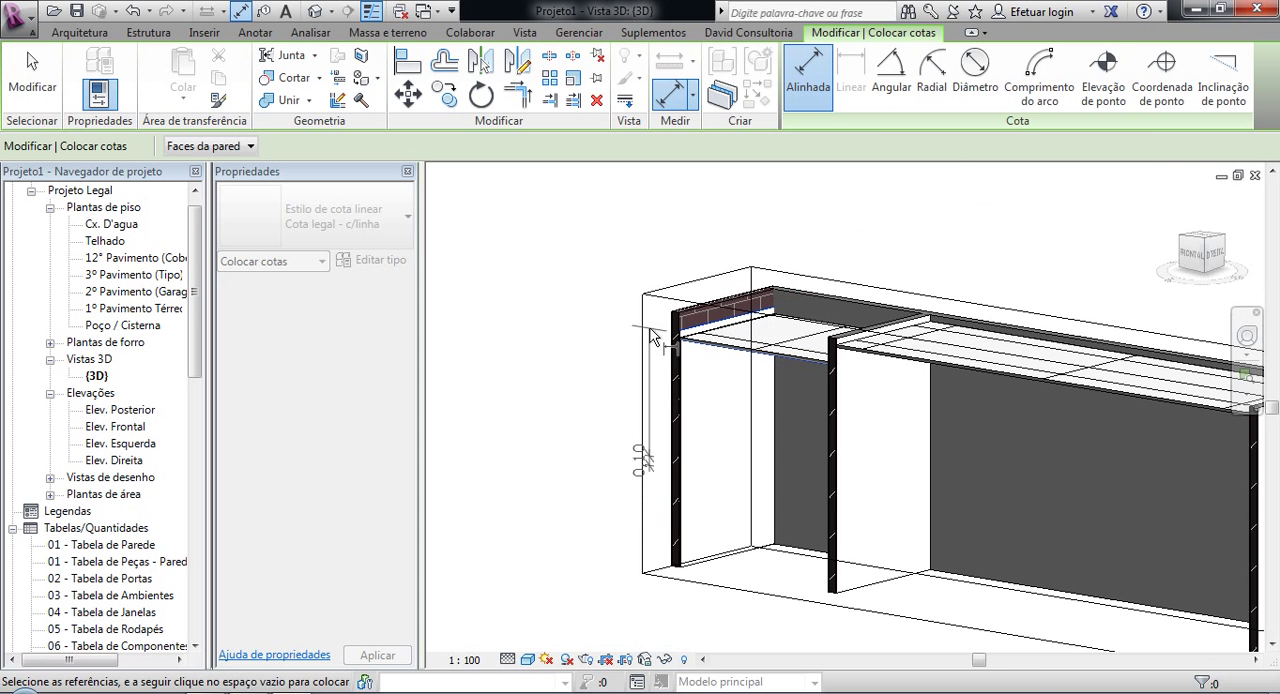
key(Escape)
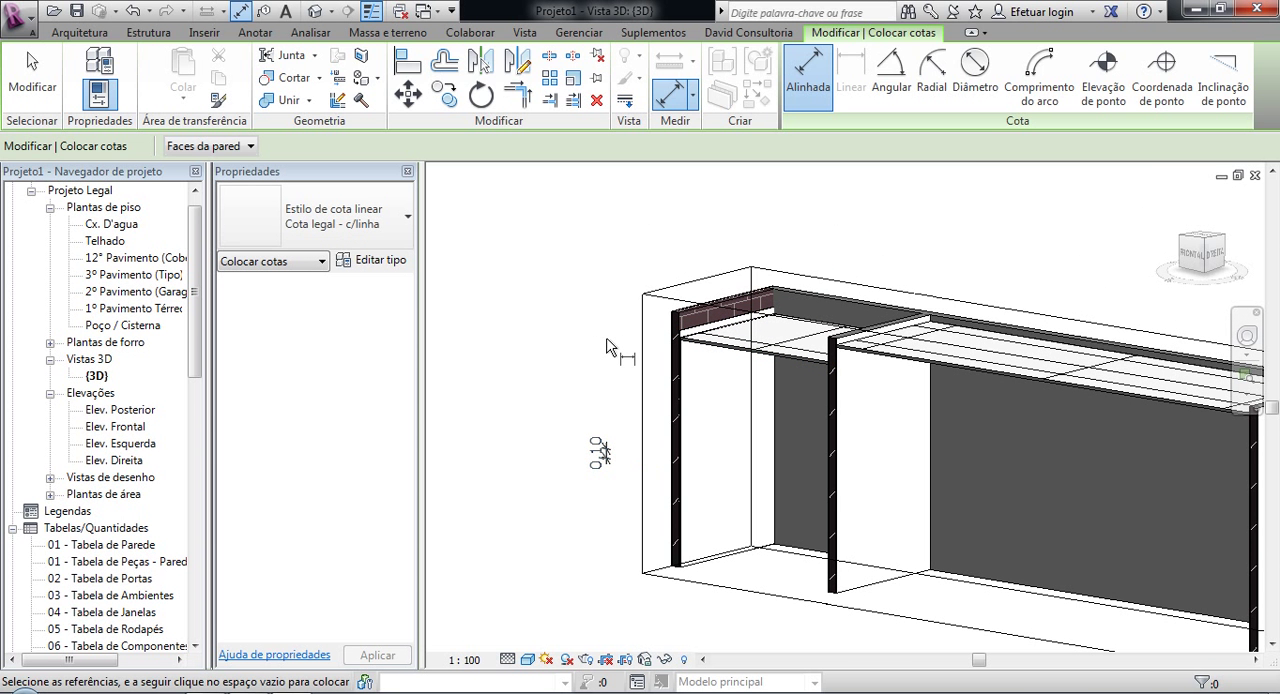
key(Escape)
Step: Examine from several angles how the end wall's shortened finish layers meet the edge of the ceiling
scroll(706, 354, up, 5)
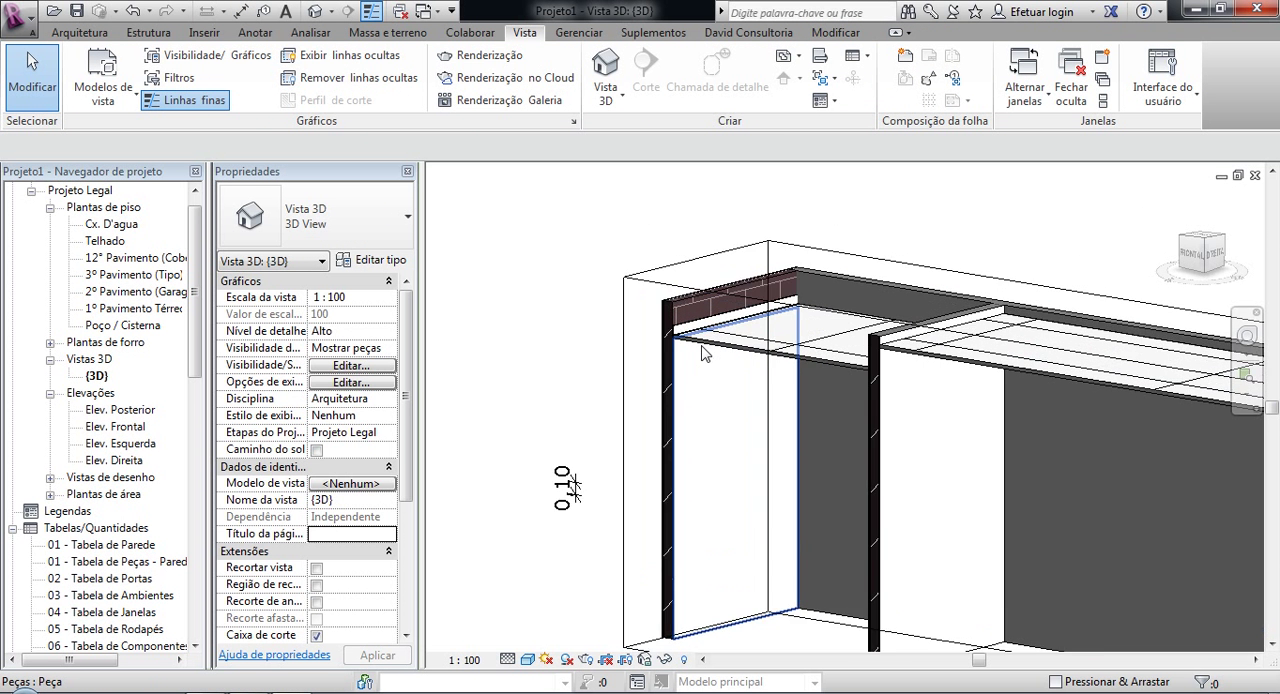
scroll(660, 334, up, 5)
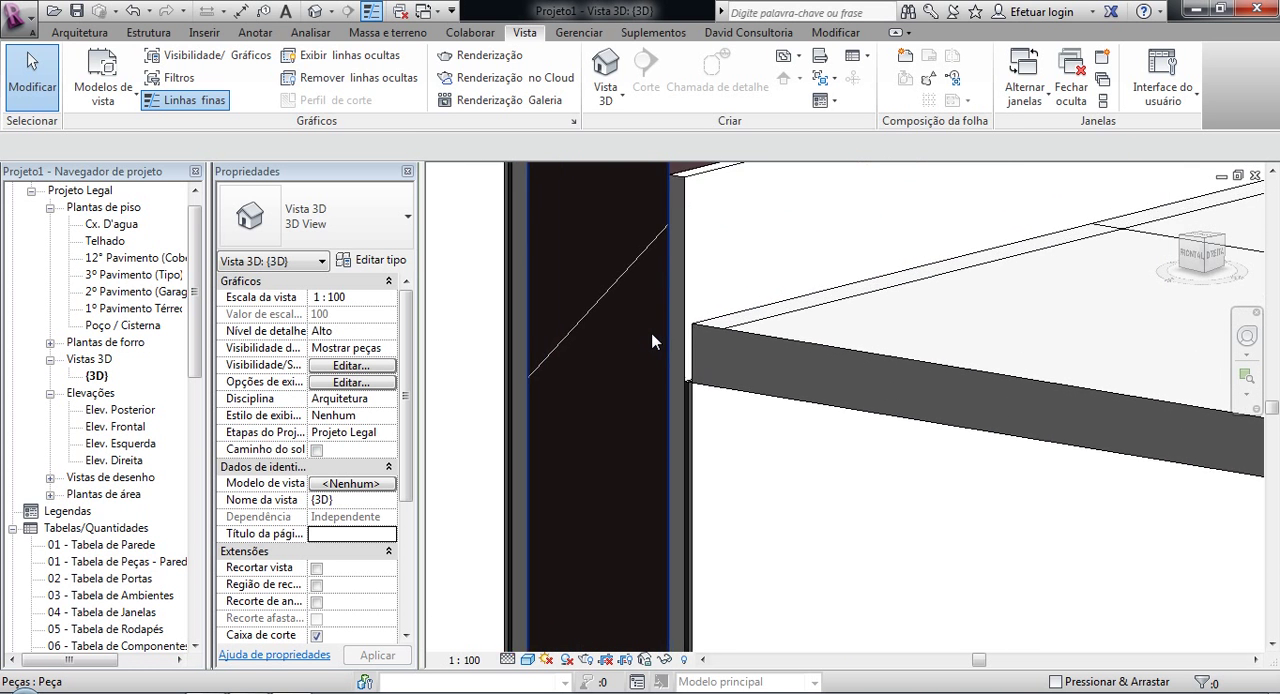
scroll(664, 350, down, 6)
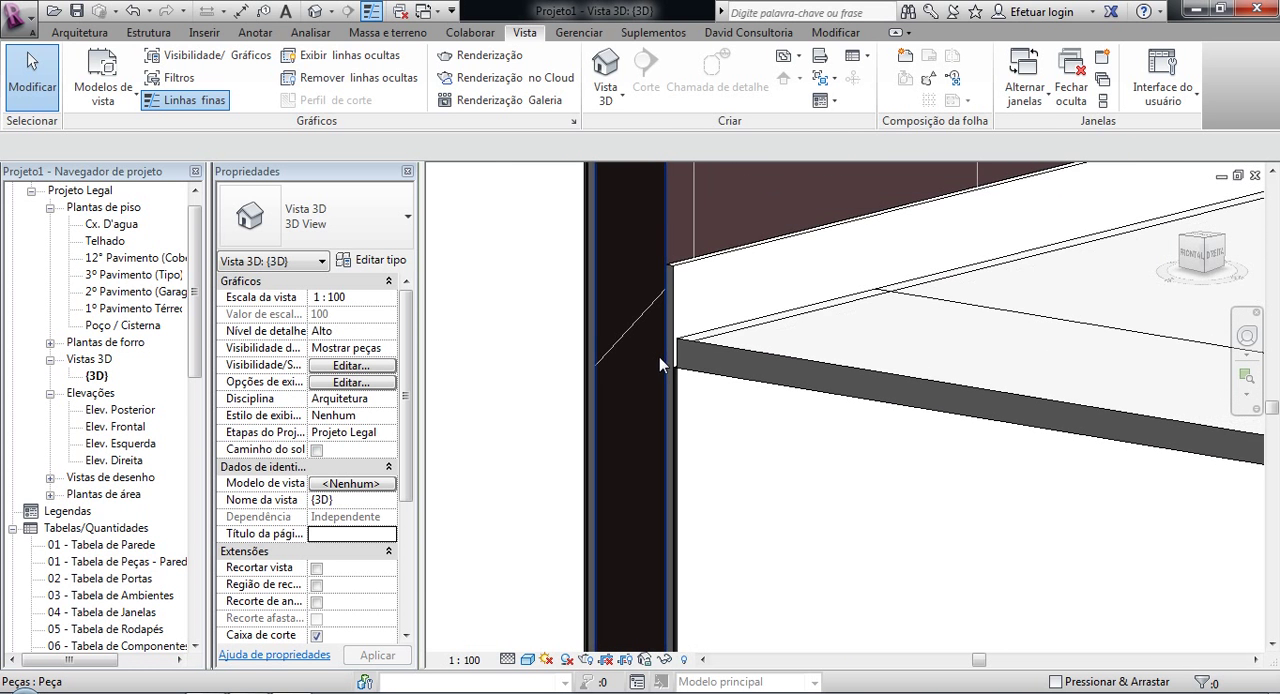
middle_drag(780, 366, 694, 429)
scroll(690, 432, down, 5)
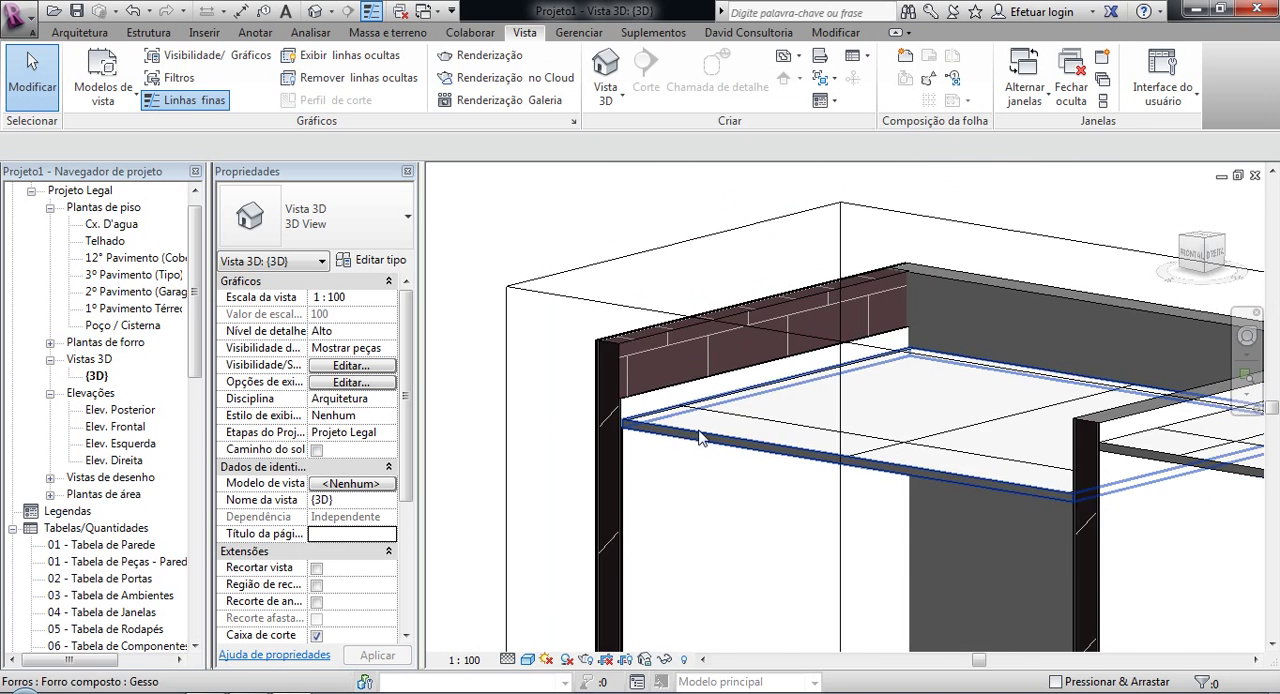
scroll(667, 446, down, 3)
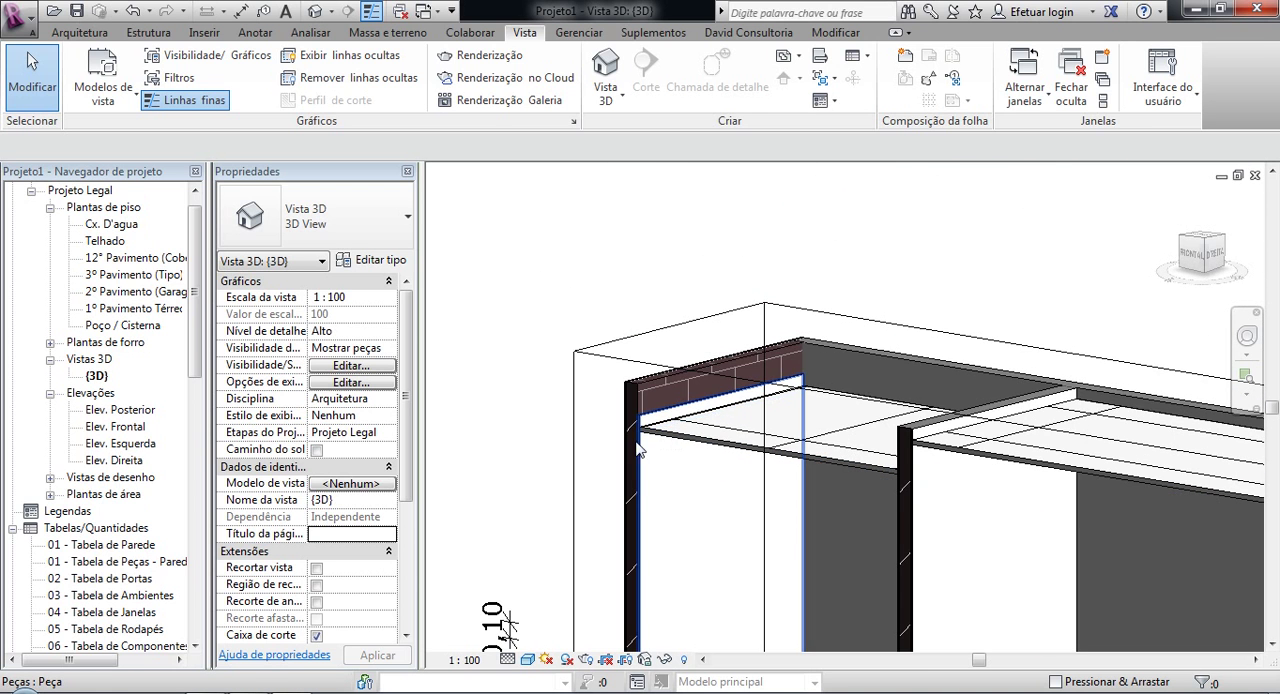
shift+middle_drag(708, 467, 970, 450)
middle_drag(980, 388, 543, 660)
middle_drag(892, 496, 1066, 371)
scroll(822, 489, down, 3)
shift+middle_drag(826, 503, 560, 540)
scroll(591, 542, up, 5)
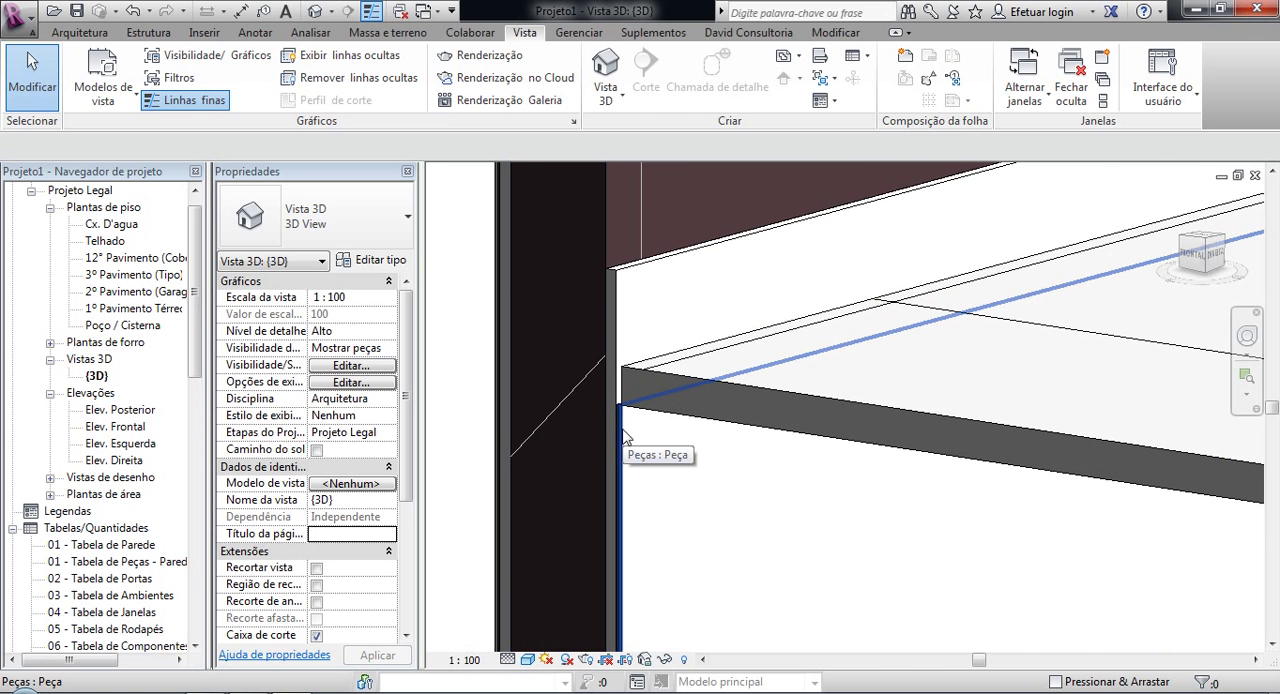
Step: Check the area and height of the end wall's shortened inner paint part in its properties, leaving it unselected
click(622, 412)
scroll(622, 412, down, 5)
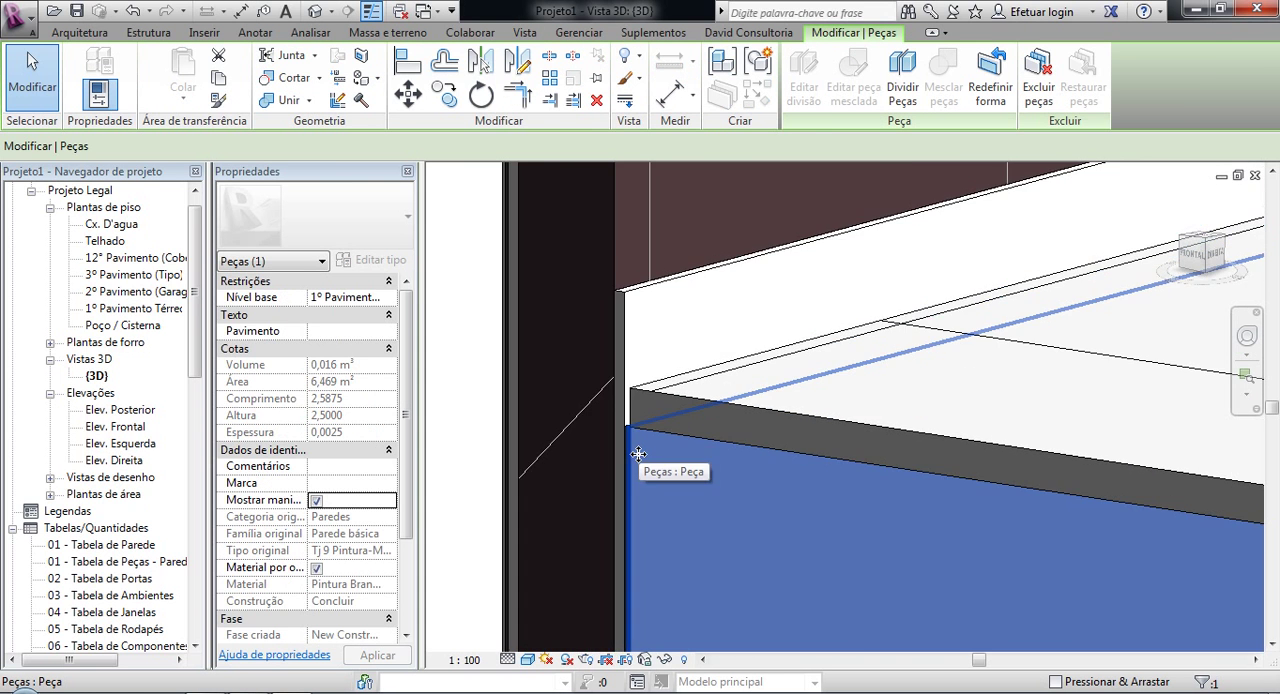
middle_drag(667, 533, 658, 350)
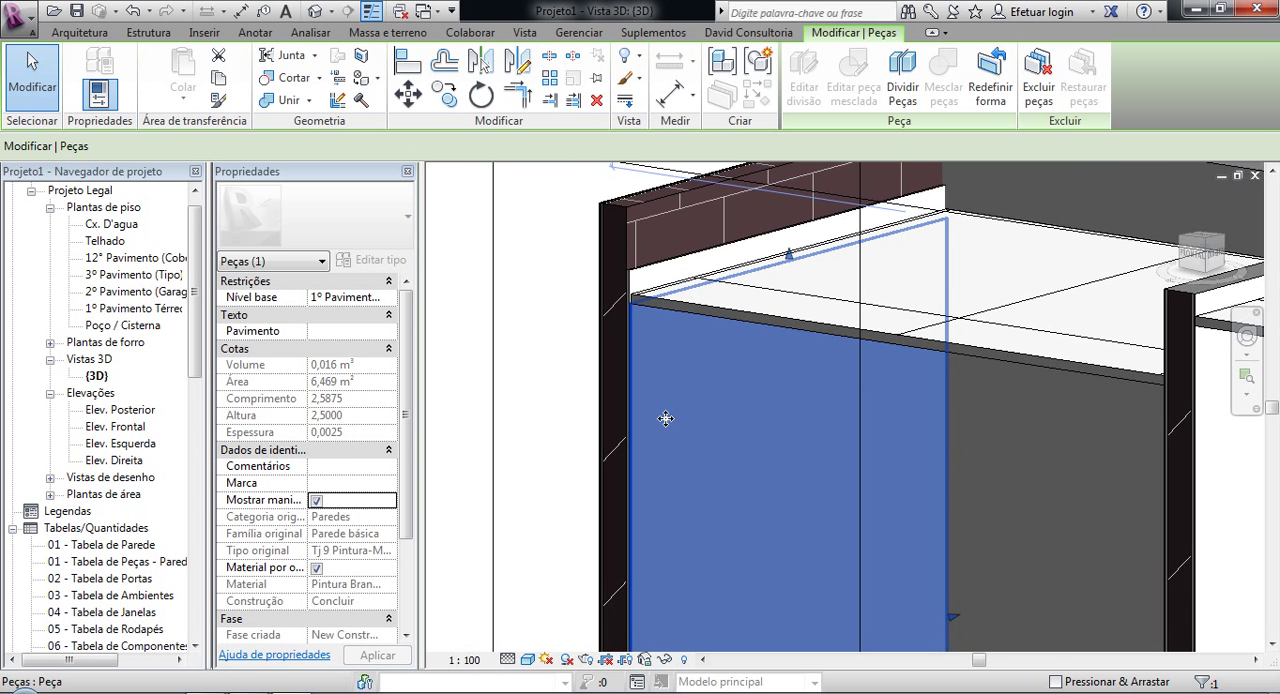
scroll(666, 418, down, 2)
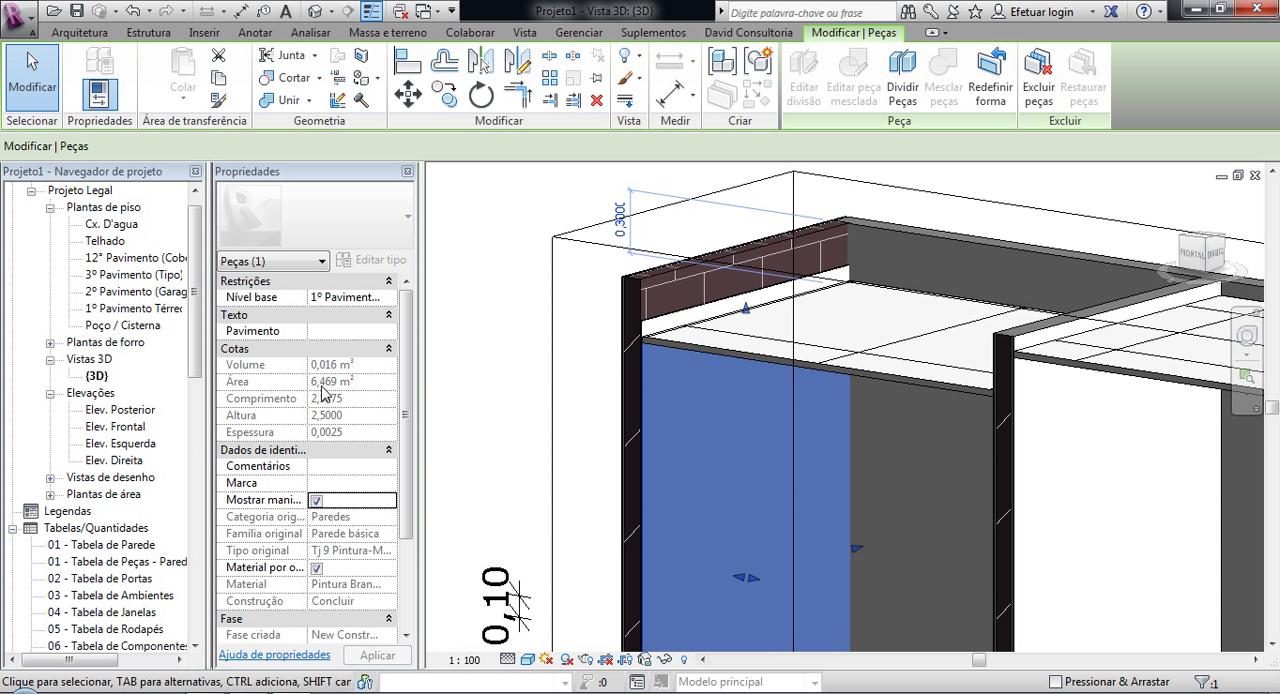
scroll(521, 443, down, 2)
middle_drag(522, 445, 517, 349)
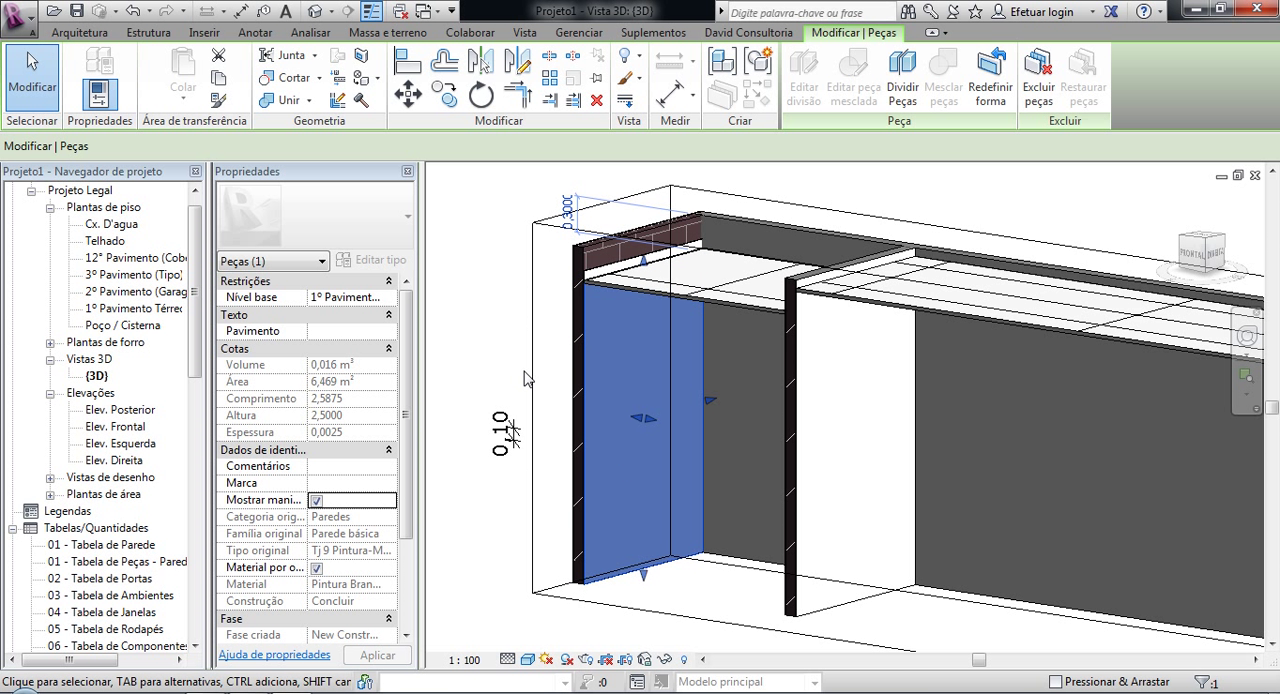
click(470, 340)
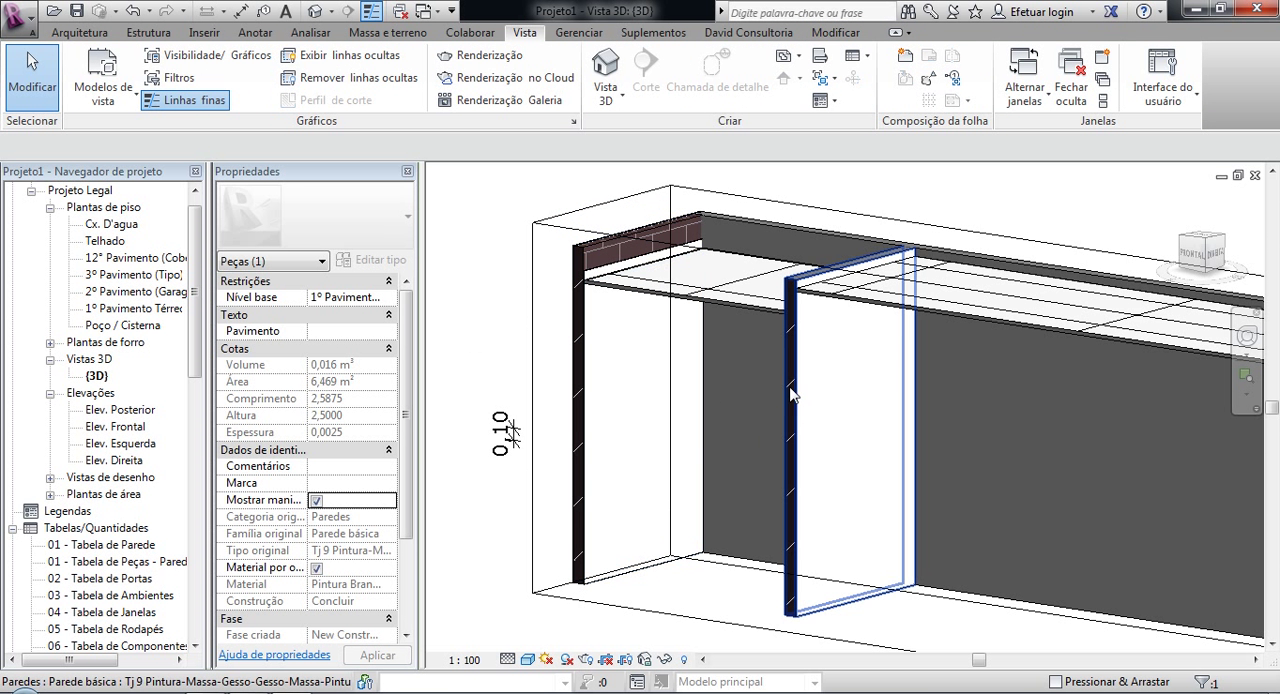
Step: Create parts from the layers of the cut intermediate wall
shift+middle_drag(515, 378, 697, 354)
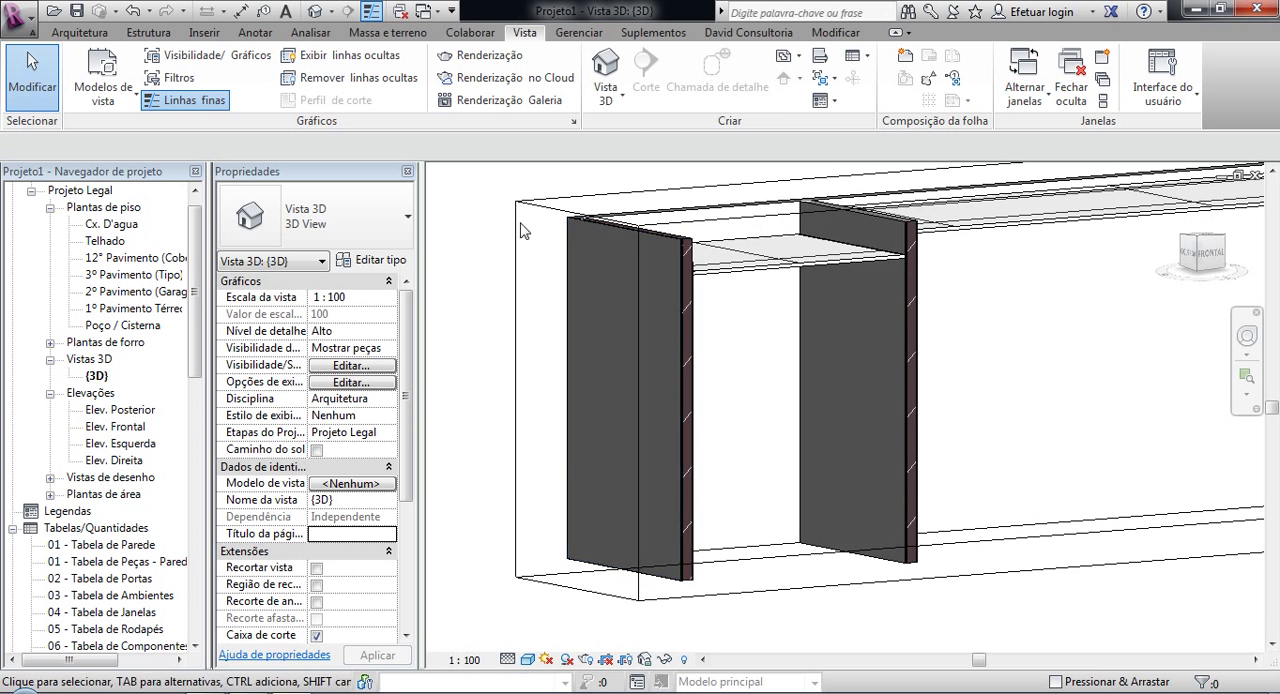
scroll(888, 234, up, 3)
scroll(957, 225, up, 2)
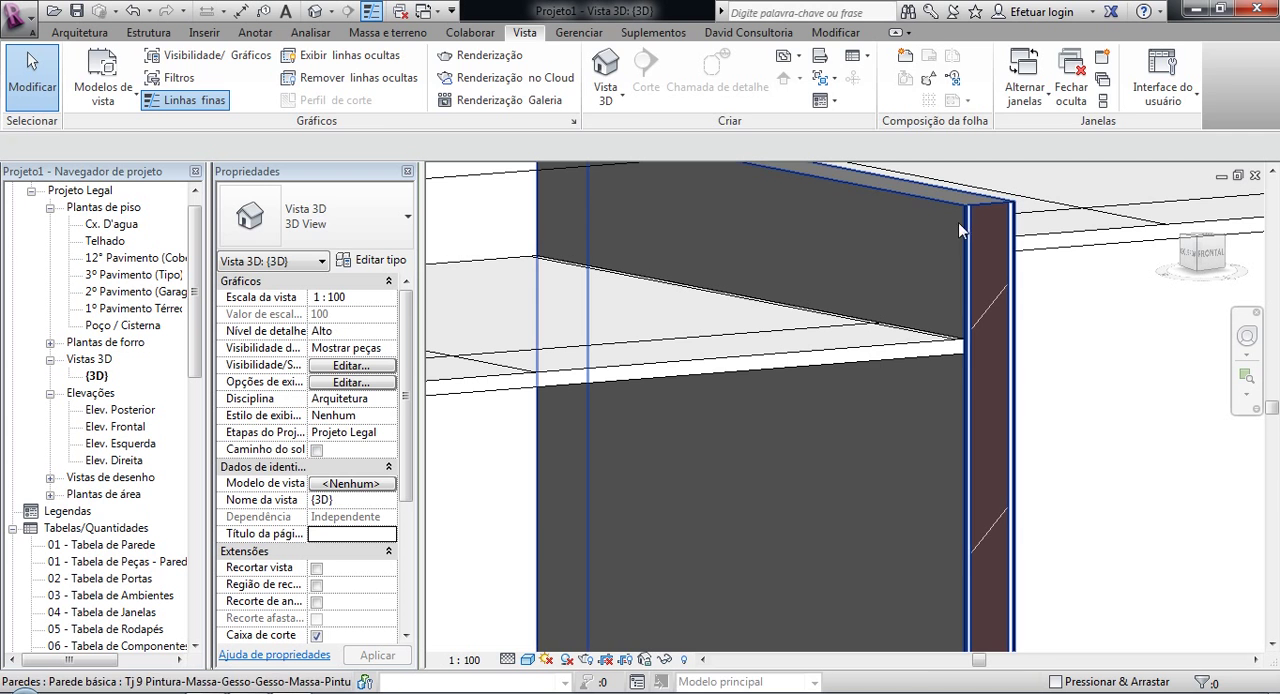
click(958, 222)
click(724, 97)
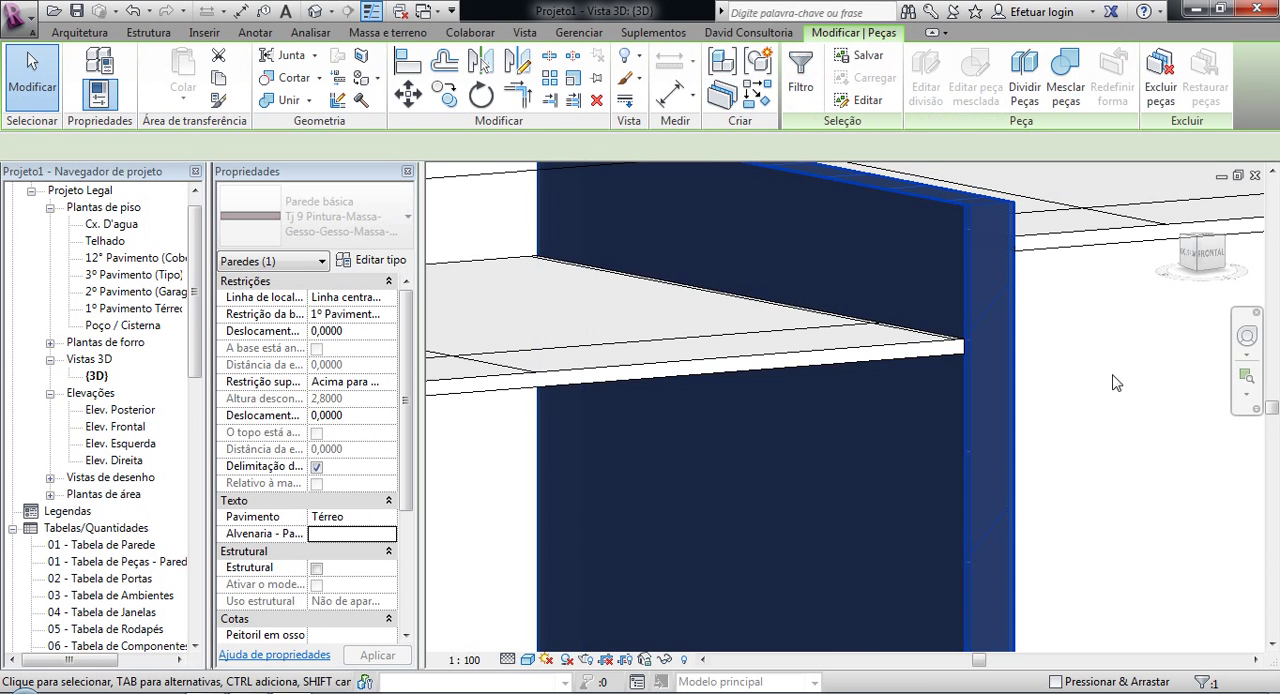
Step: Check the area, height and material of the intermediate wall's paint part in its properties, widening the properties to read the full material name
click(962, 240)
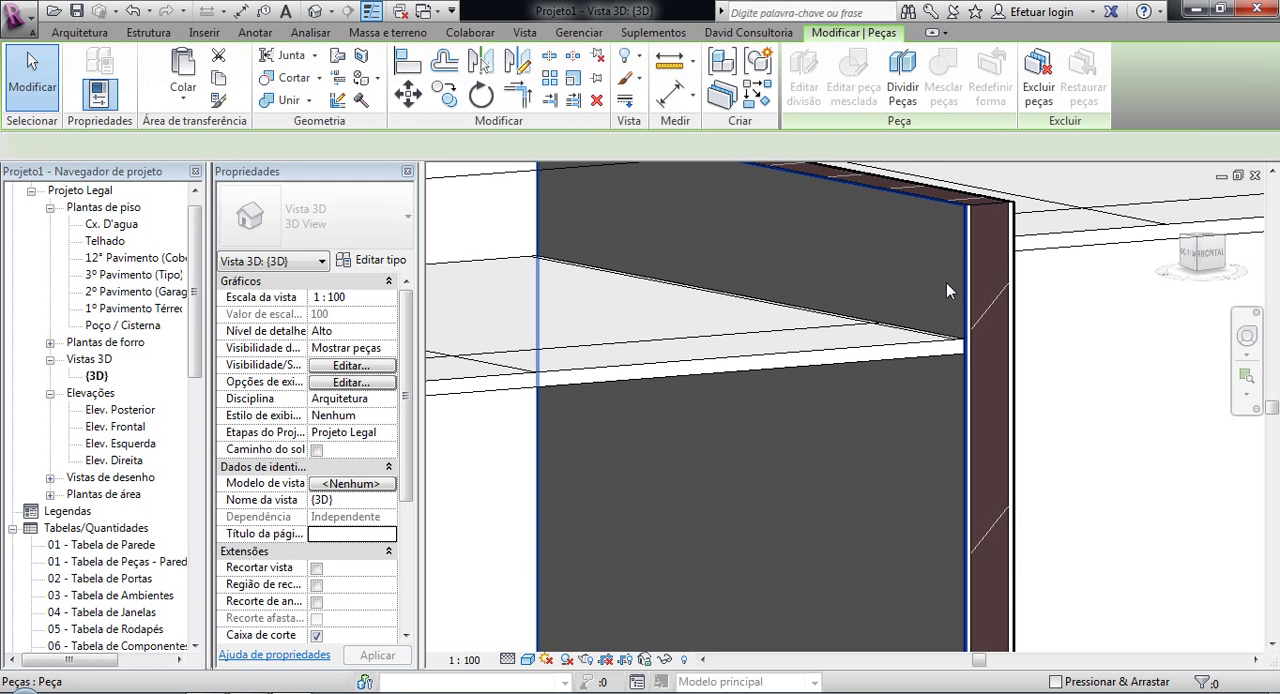
scroll(1090, 387, down, 2)
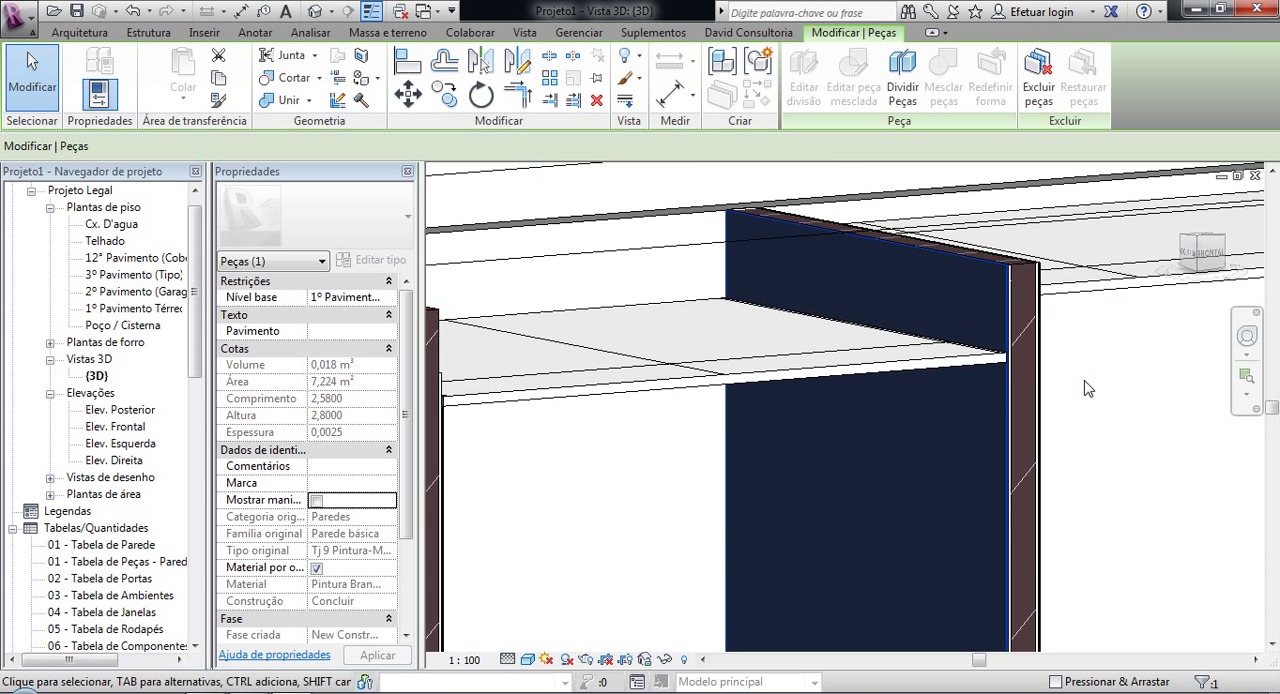
middle_drag(1035, 374, 990, 281)
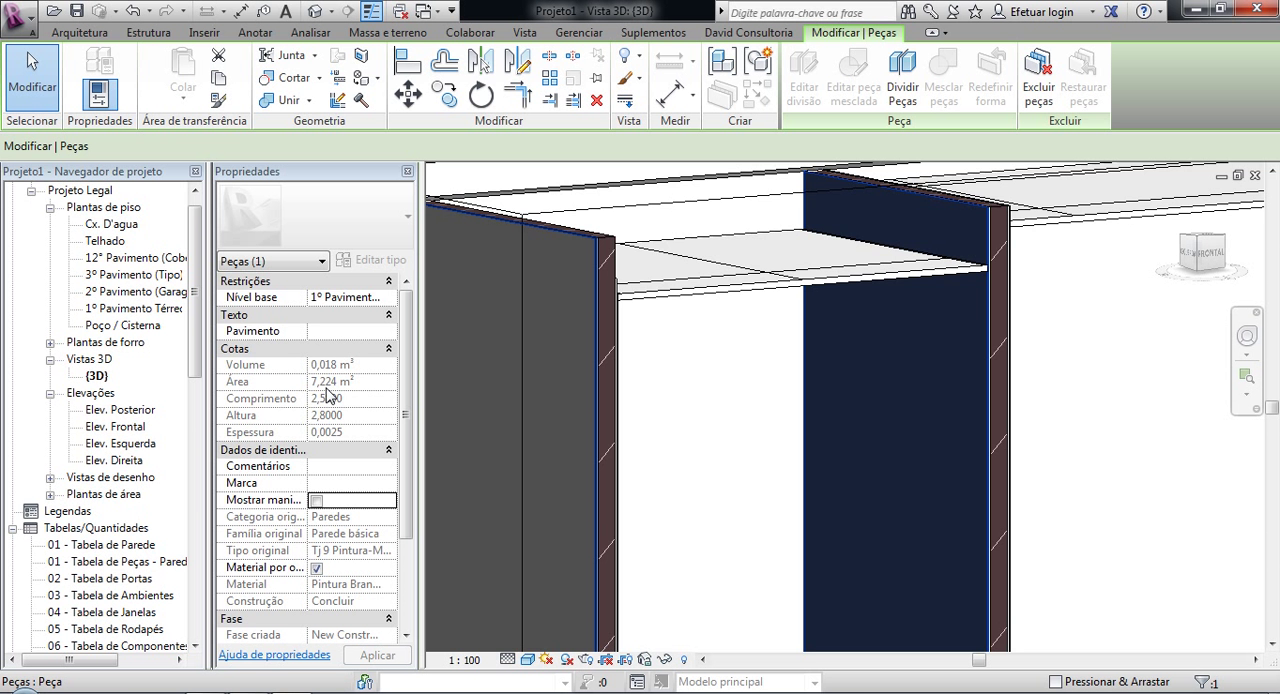
scroll(751, 420, down, 3)
middle_drag(766, 431, 703, 343)
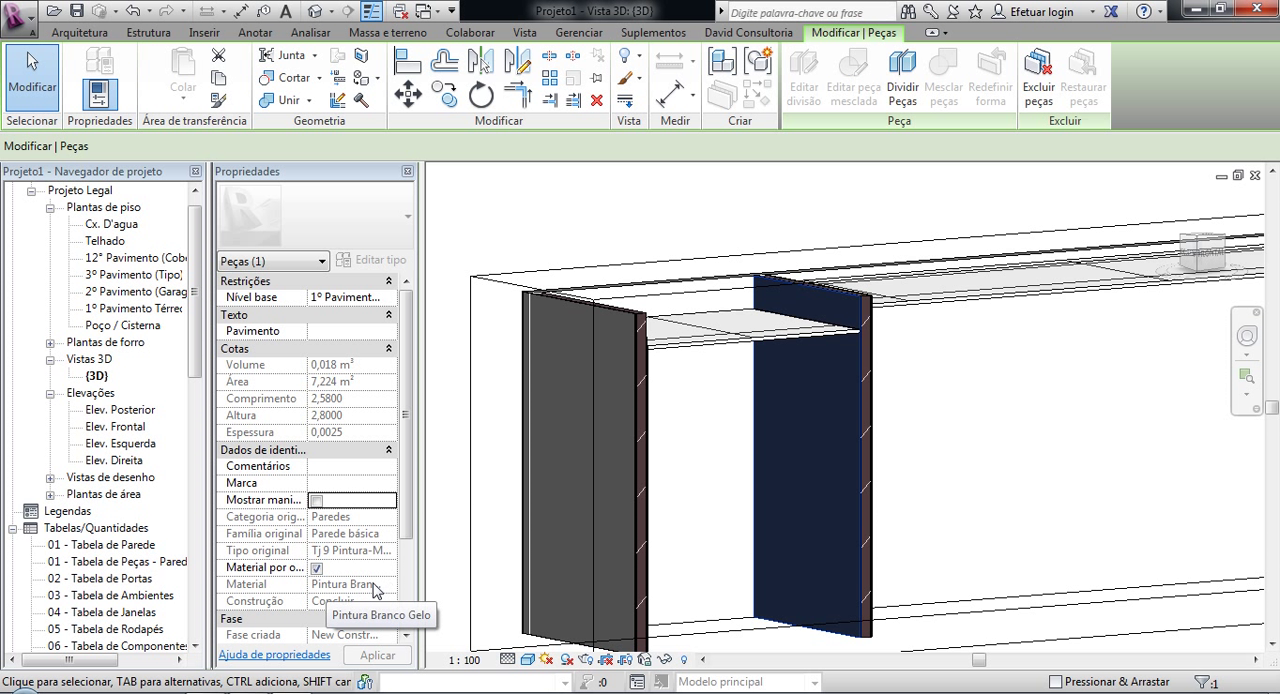
drag(421, 572, 500, 565)
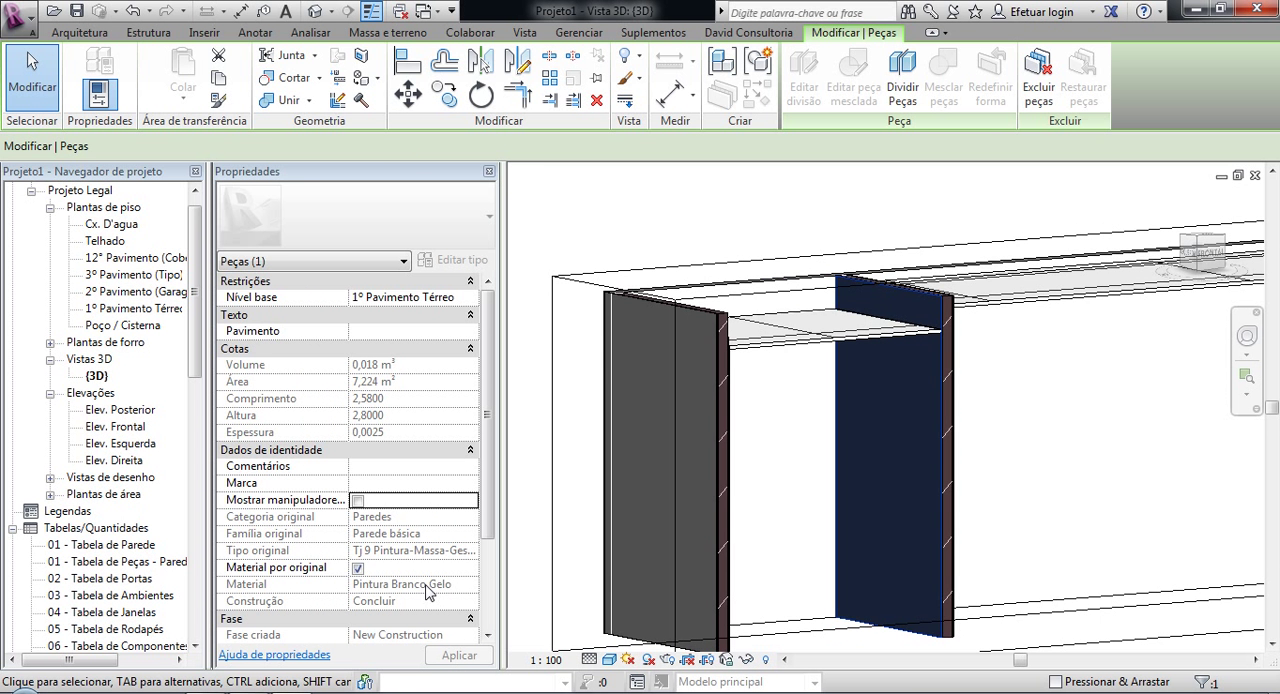
scroll(906, 300, up, 5)
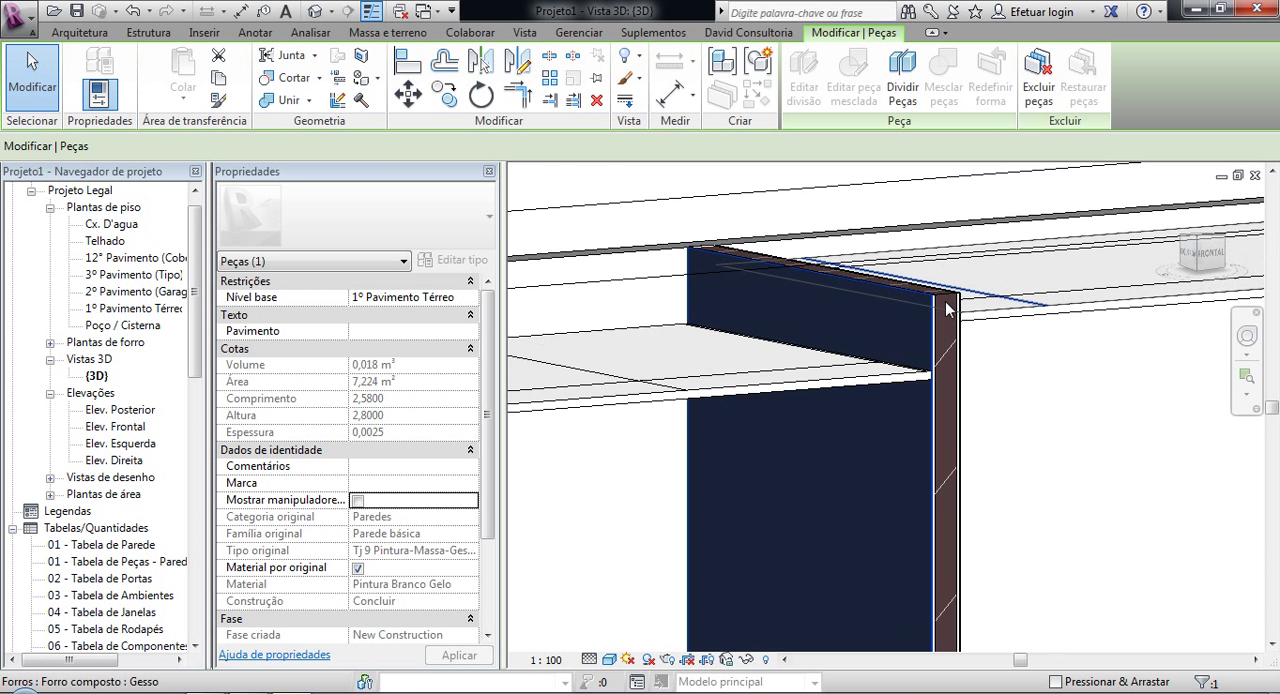
scroll(906, 300, down, 5)
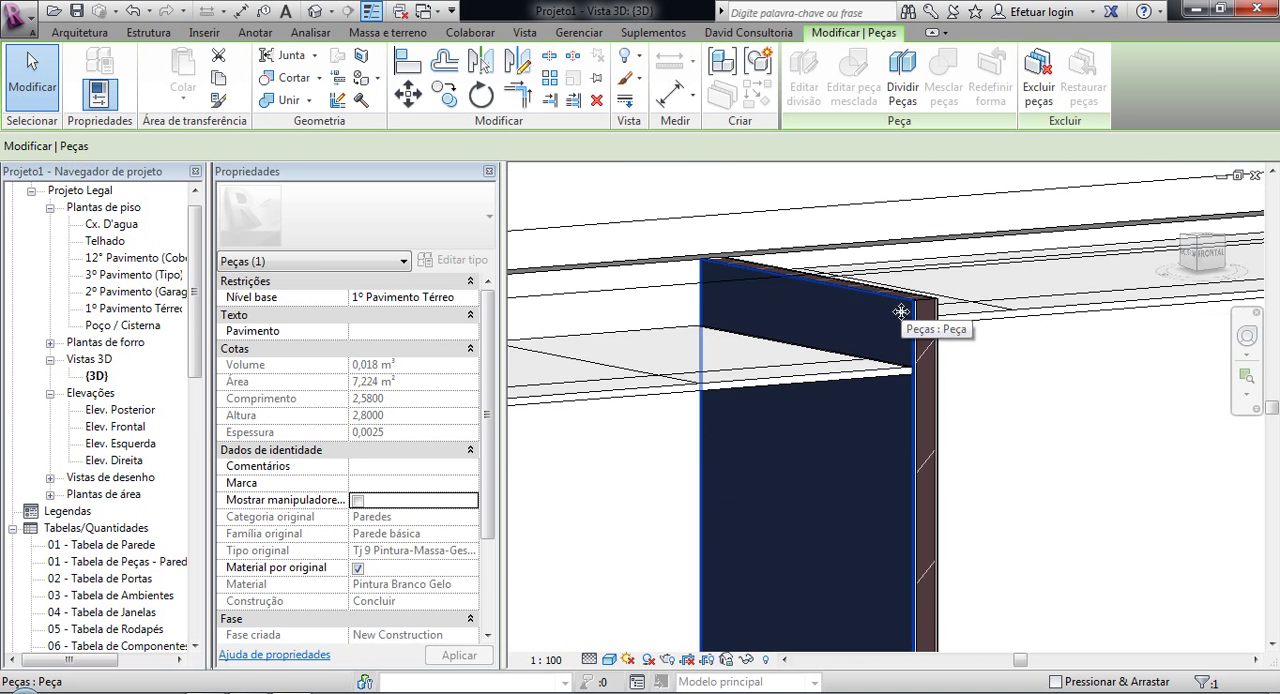
scroll(866, 397, down, 4)
click(1000, 437)
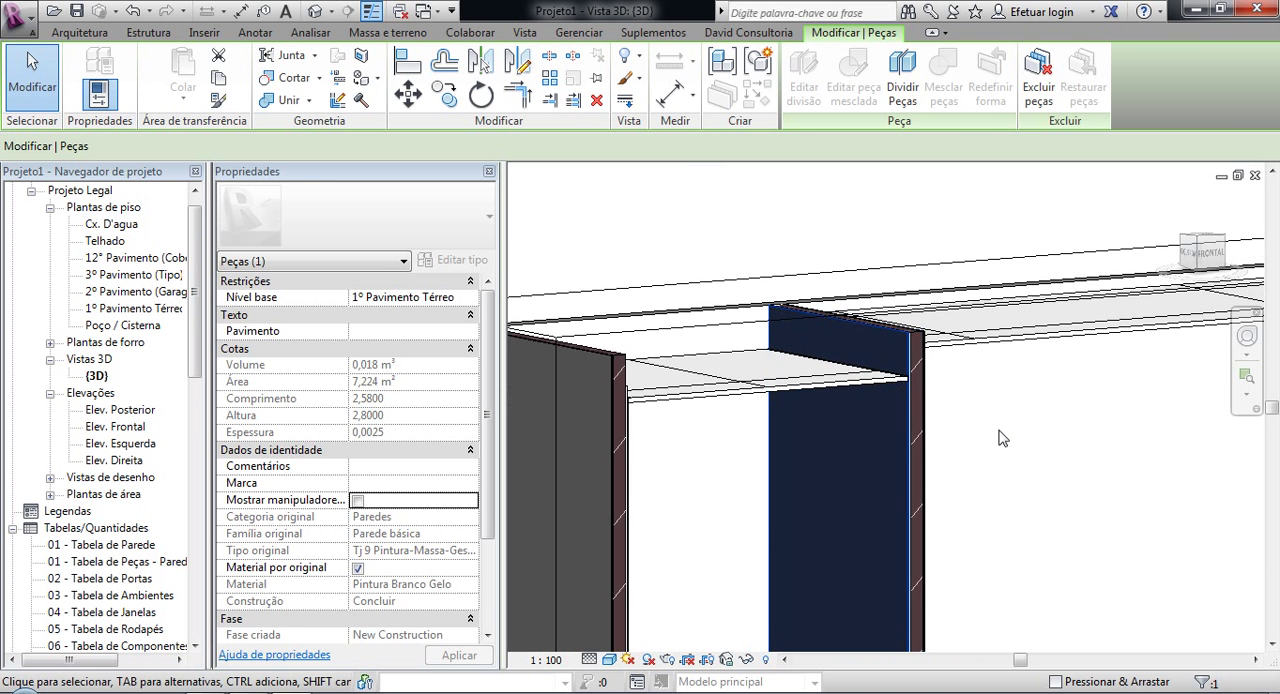
Step: Enable the shape handles on the intermediate wall's paint part and lower its top edge to the ceiling, making it about 2.50 m high
middle_drag(1081, 463, 956, 436)
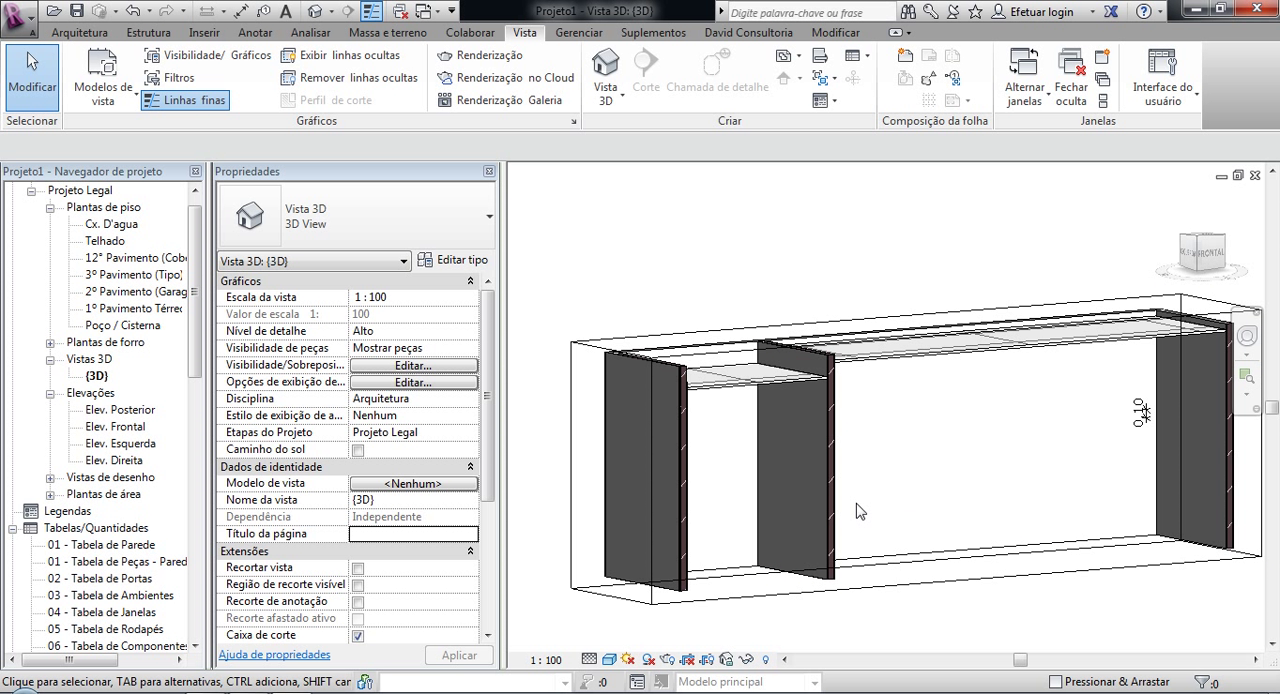
scroll(860, 511, up, 4)
shift+middle_drag(831, 457, 888, 508)
middle_drag(877, 443, 948, 584)
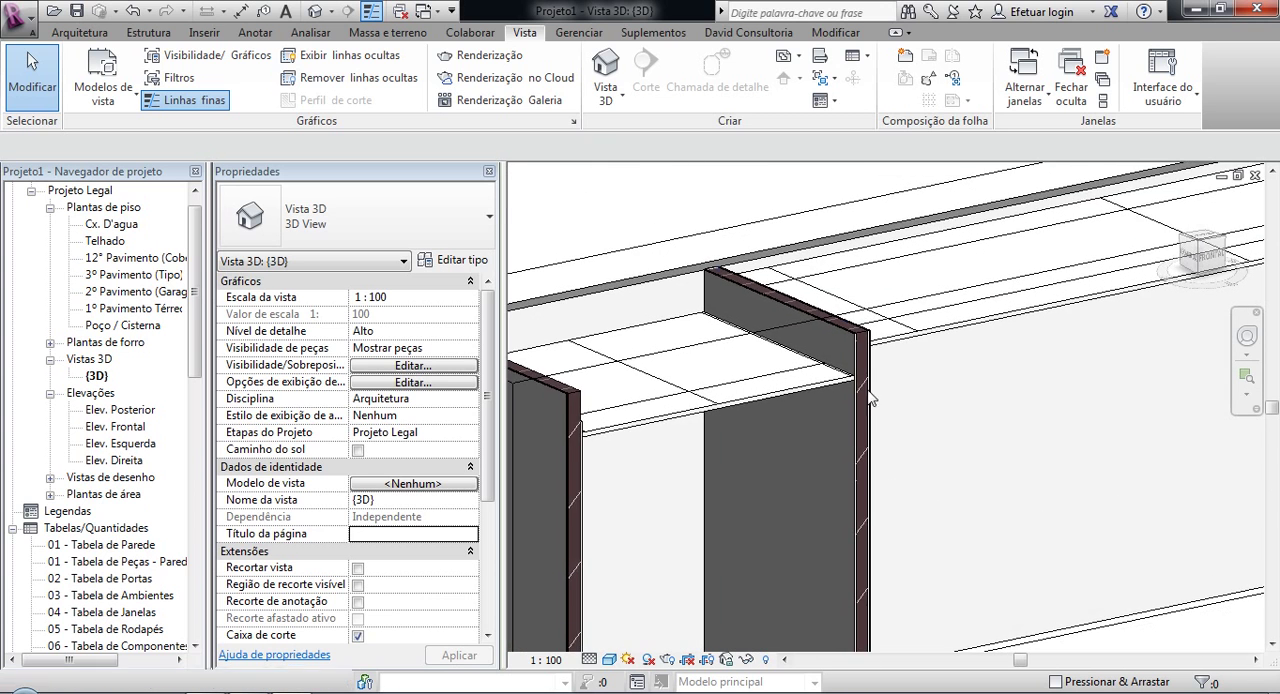
scroll(851, 349, up, 5)
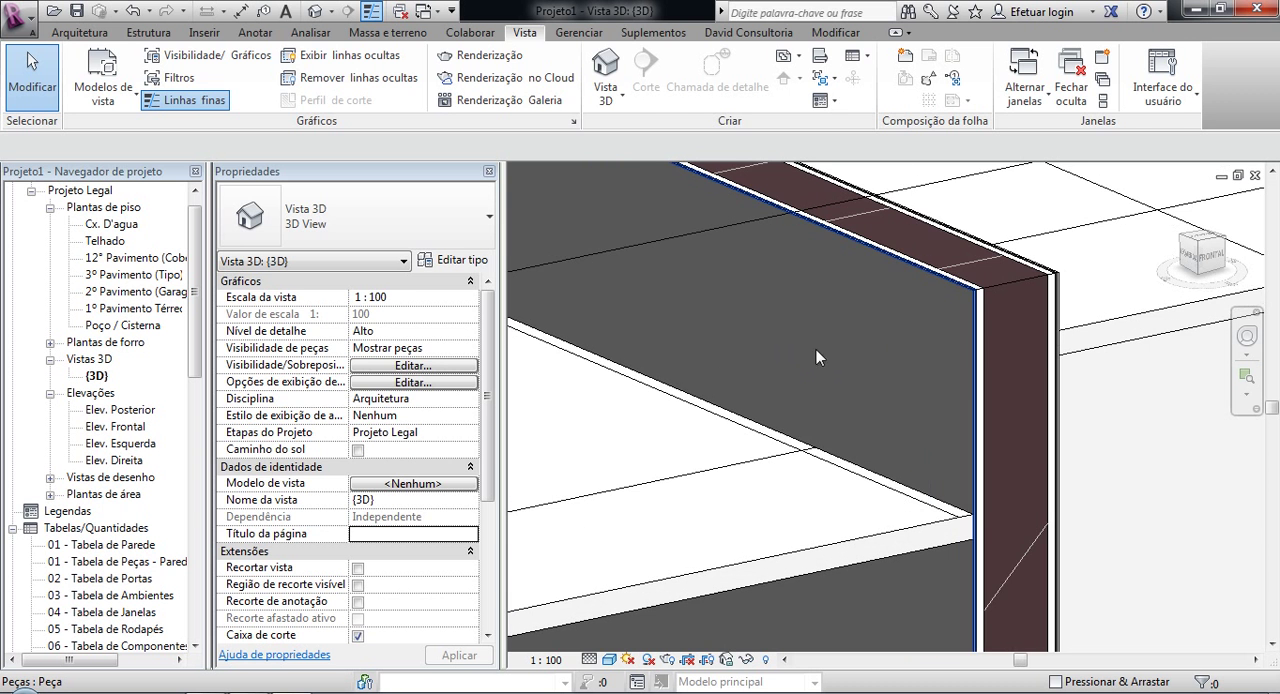
click(940, 293)
scroll(930, 322, down, 3)
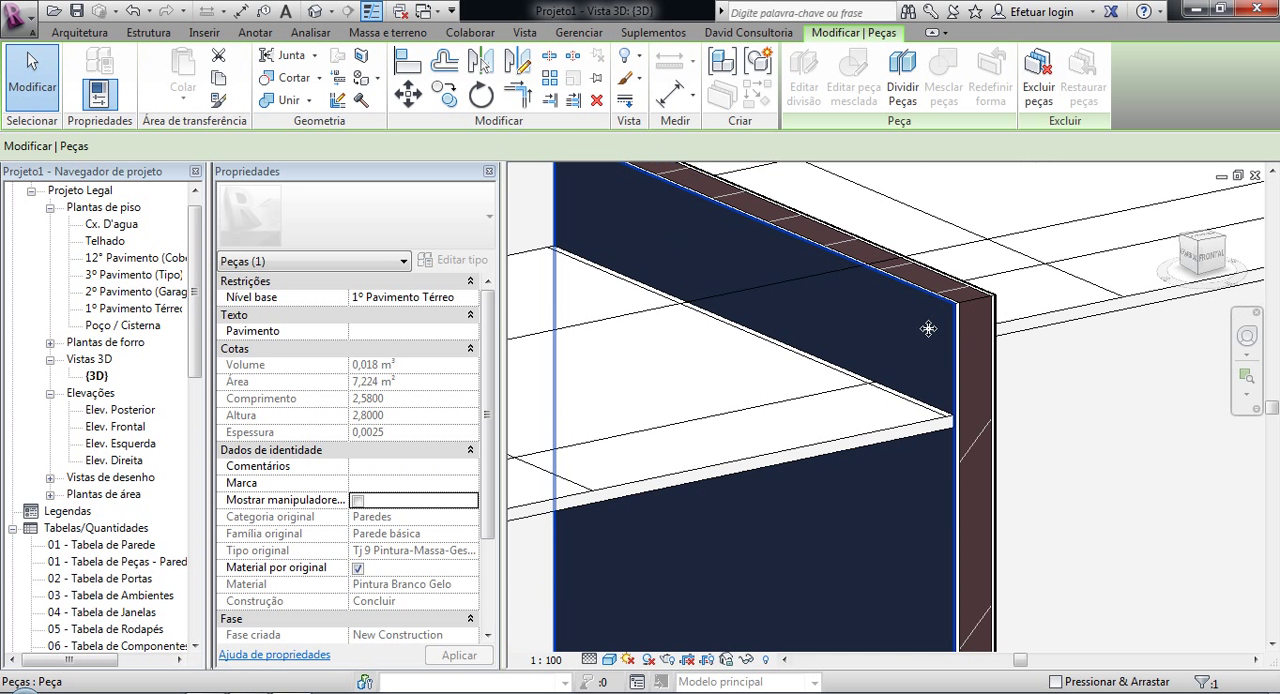
click(357, 500)
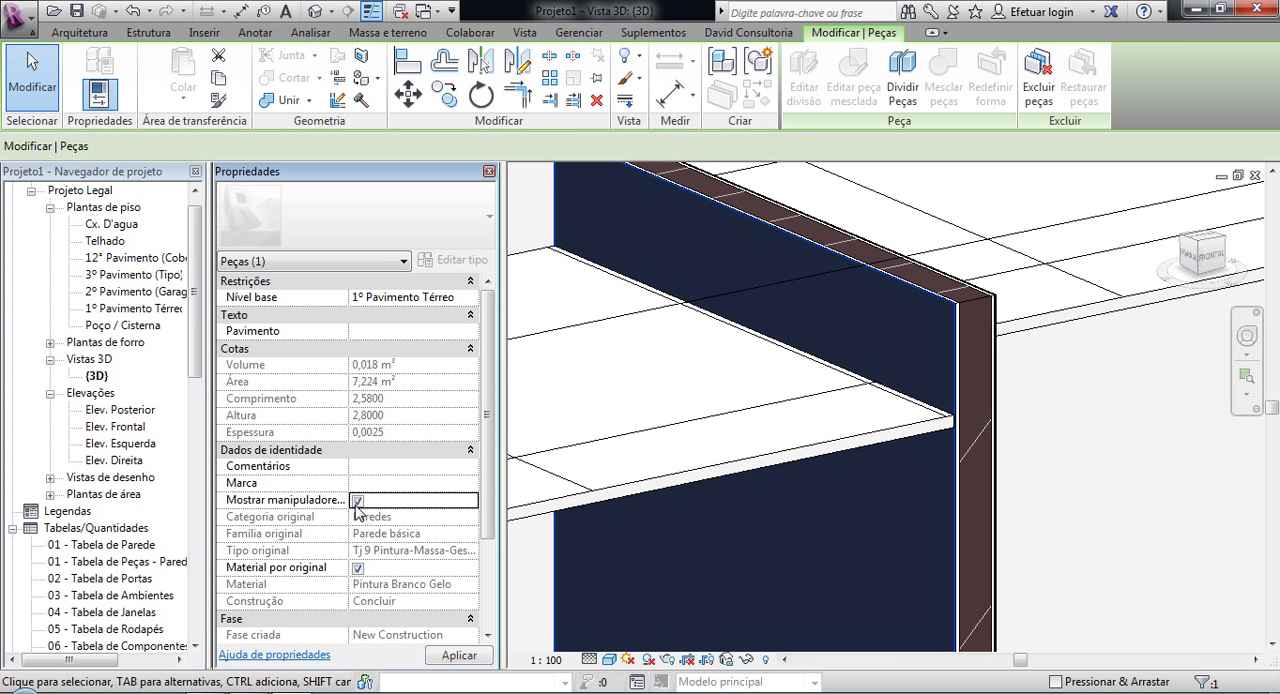
drag(751, 214, 826, 374)
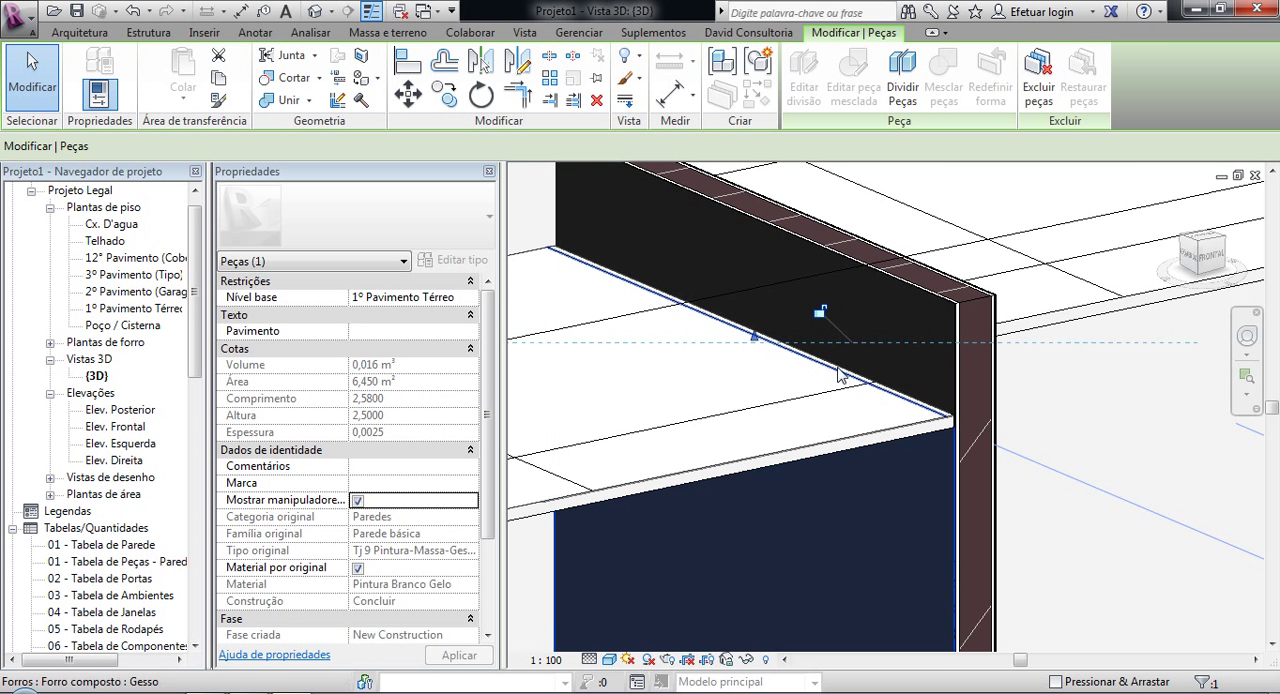
scroll(826, 374, down, 2)
click(984, 519)
scroll(890, 400, up, 5)
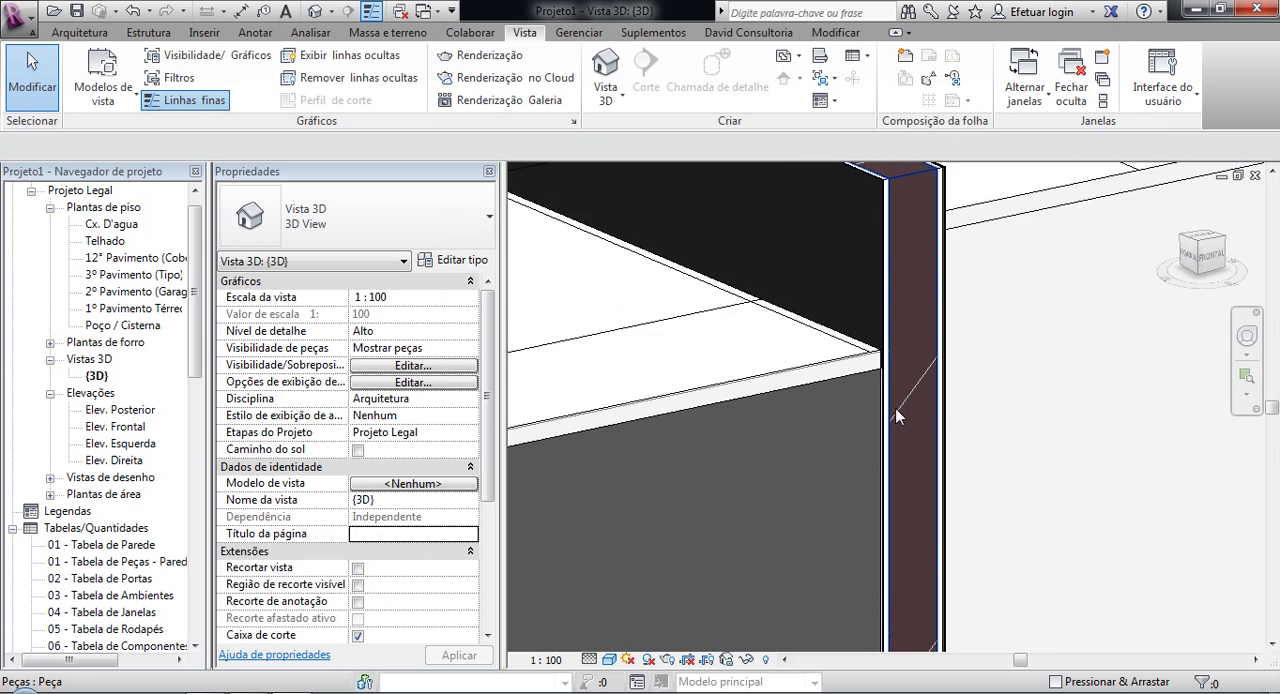
scroll(888, 395, down, 2)
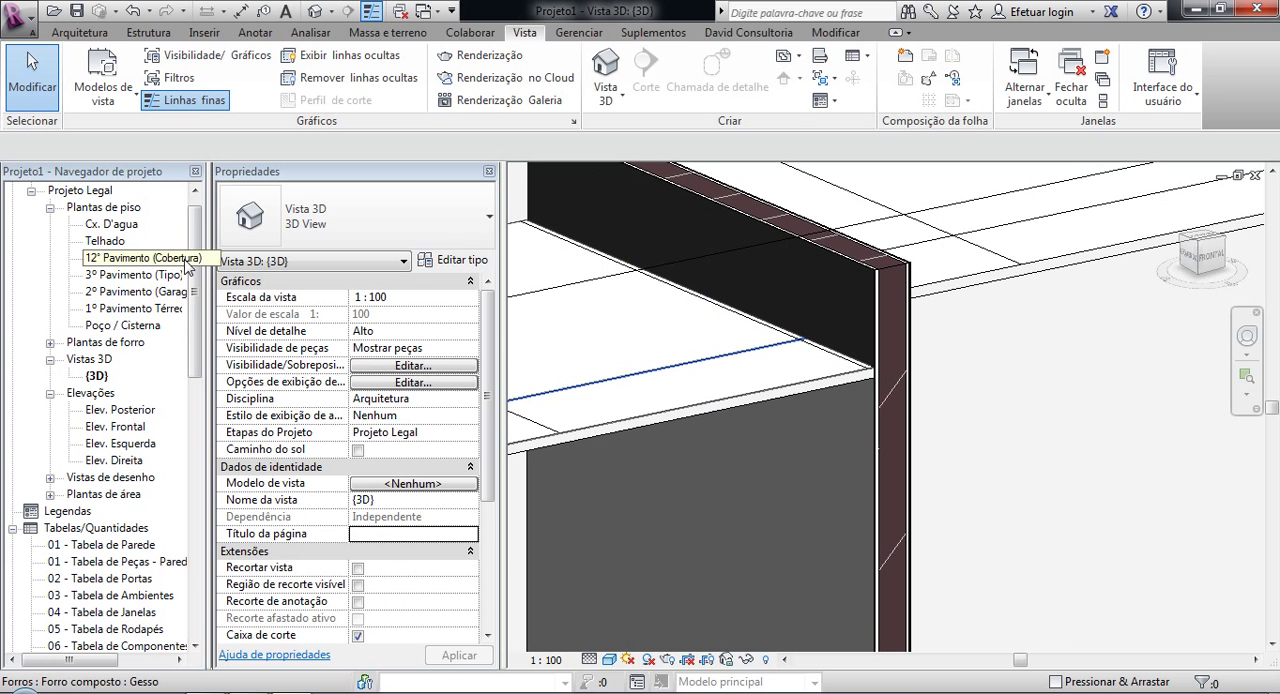
Step: Open the wall material takeoff "Levantamento do material de parede" to read the area of each material
scroll(183, 420, down, 8)
scroll(183, 420, down, 5)
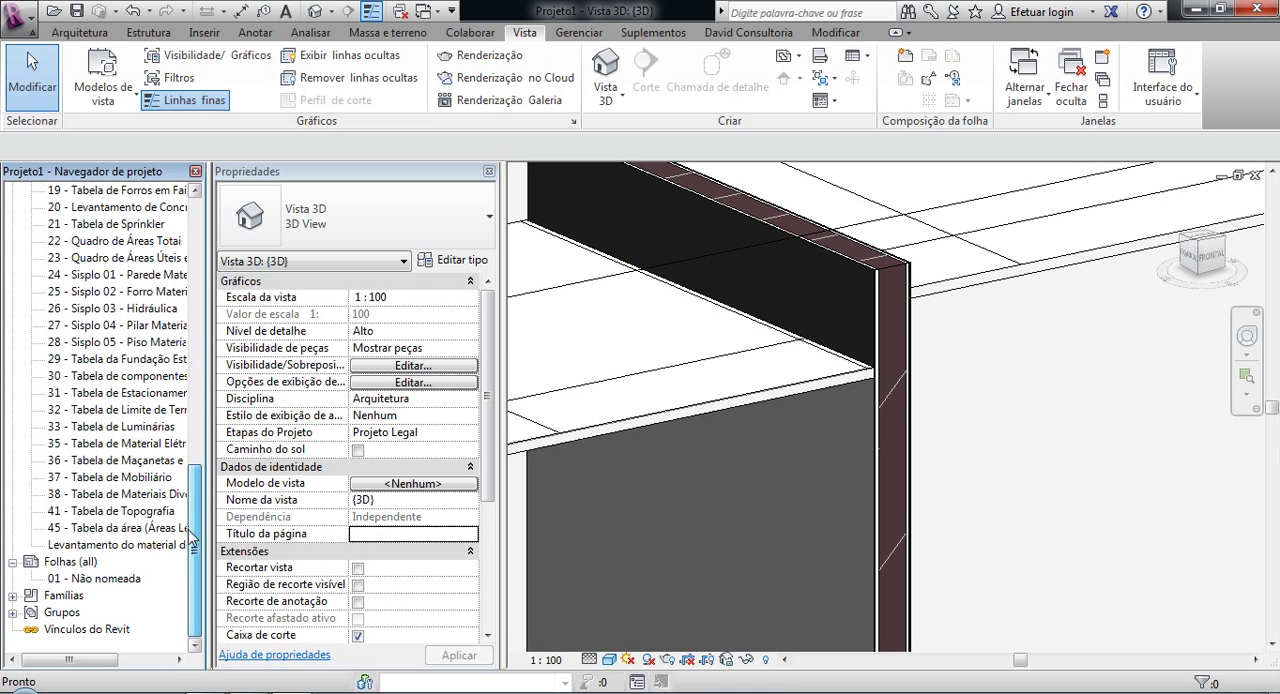
double_click(105, 545)
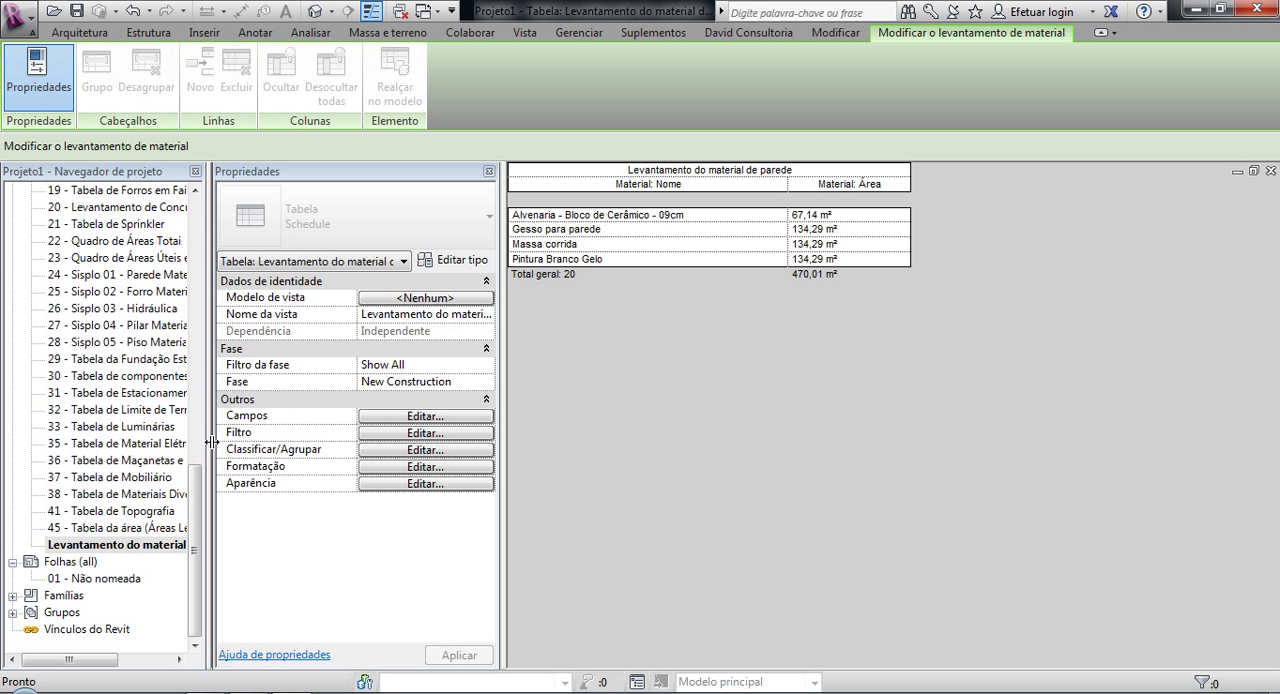
Step: Open the parts schedule "01 - Tabela de Peças" and remove the blank line between the rows sorted by material
click(197, 323)
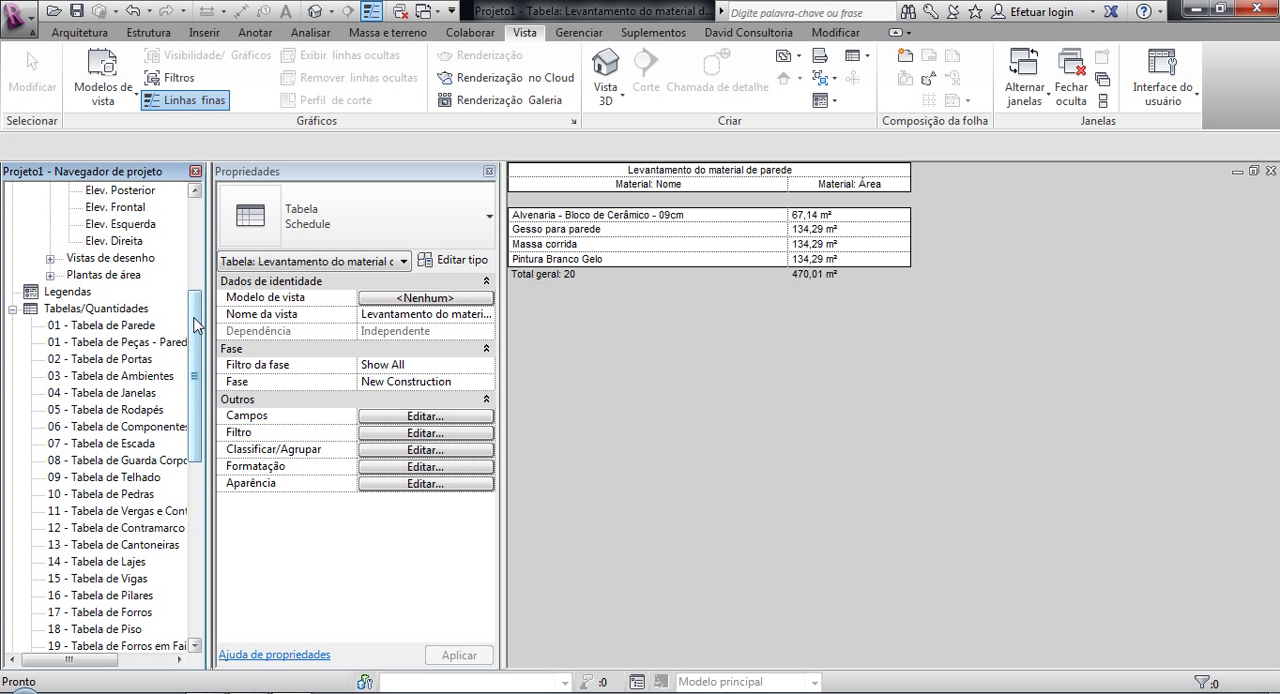
double_click(160, 342)
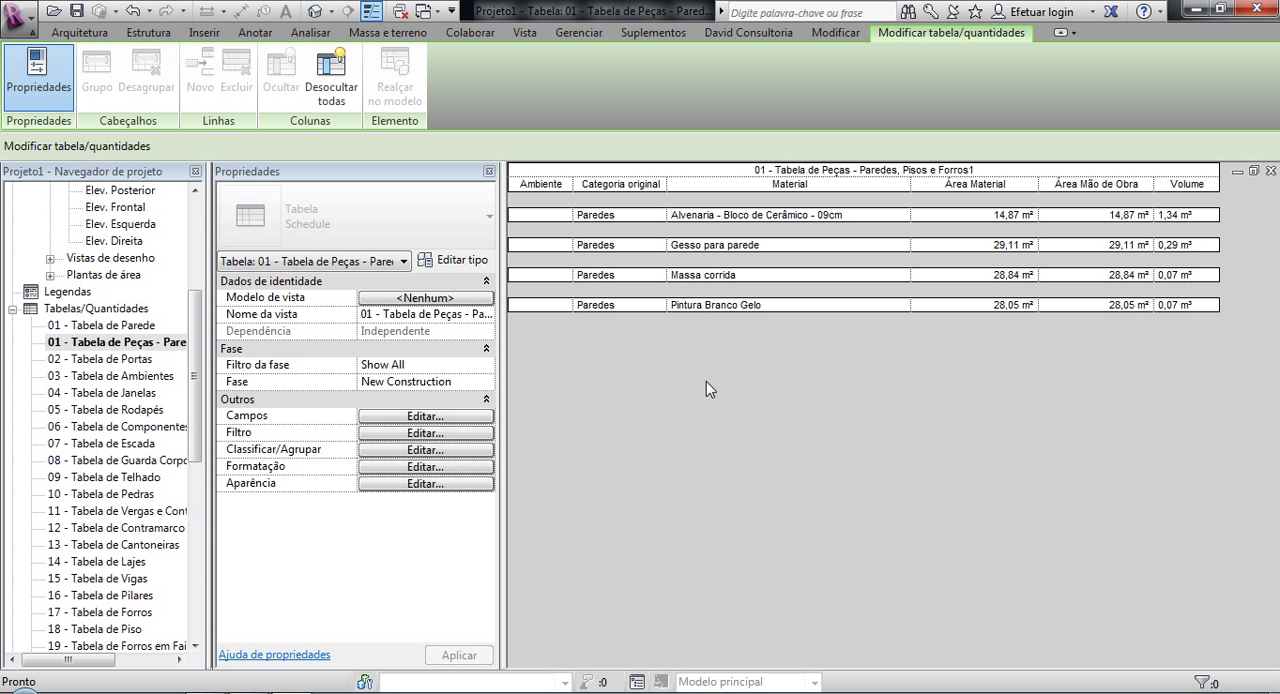
click(400, 433)
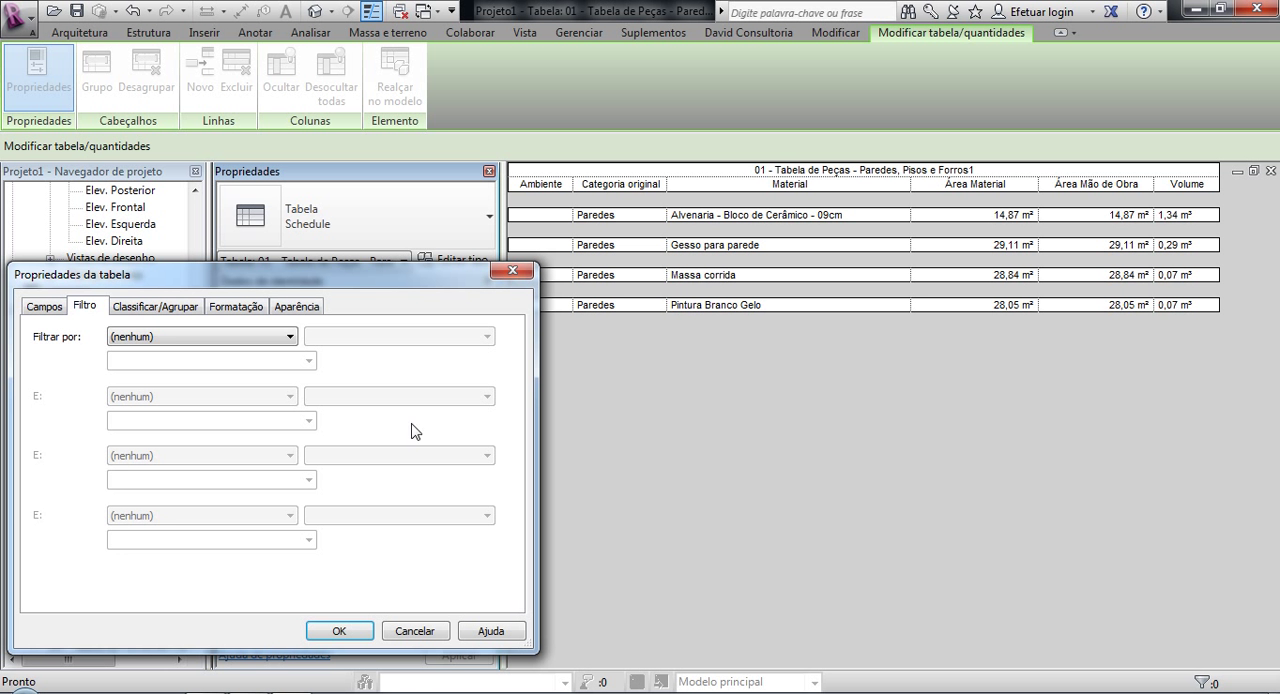
click(124, 307)
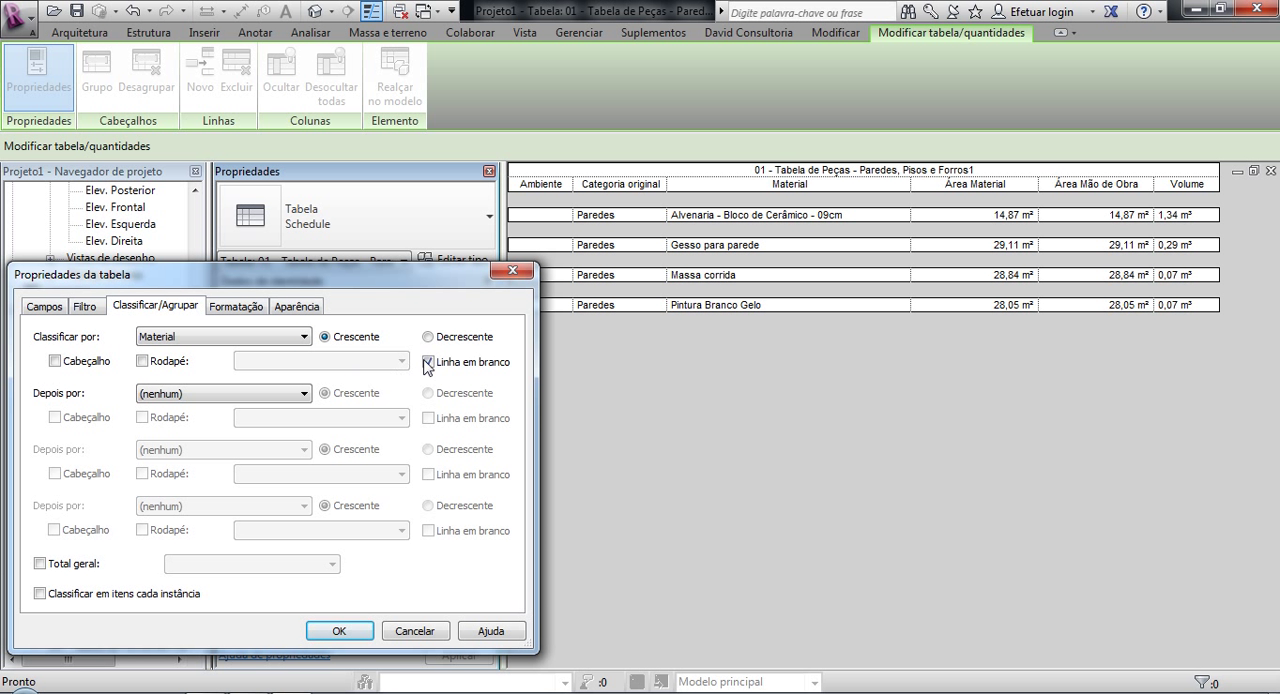
click(338, 629)
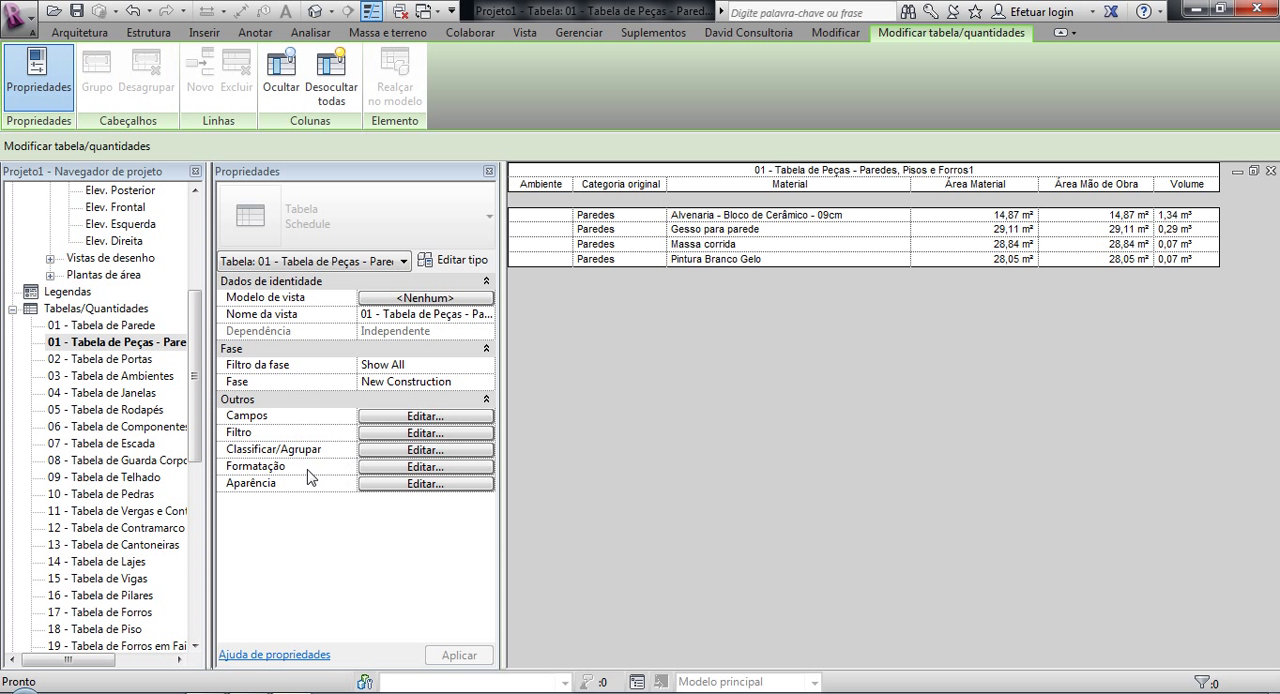
Step: Return to the 3D view to examine the intermediate wall's lowered paint part, and display the available David Consultoria plugins
click(193, 255)
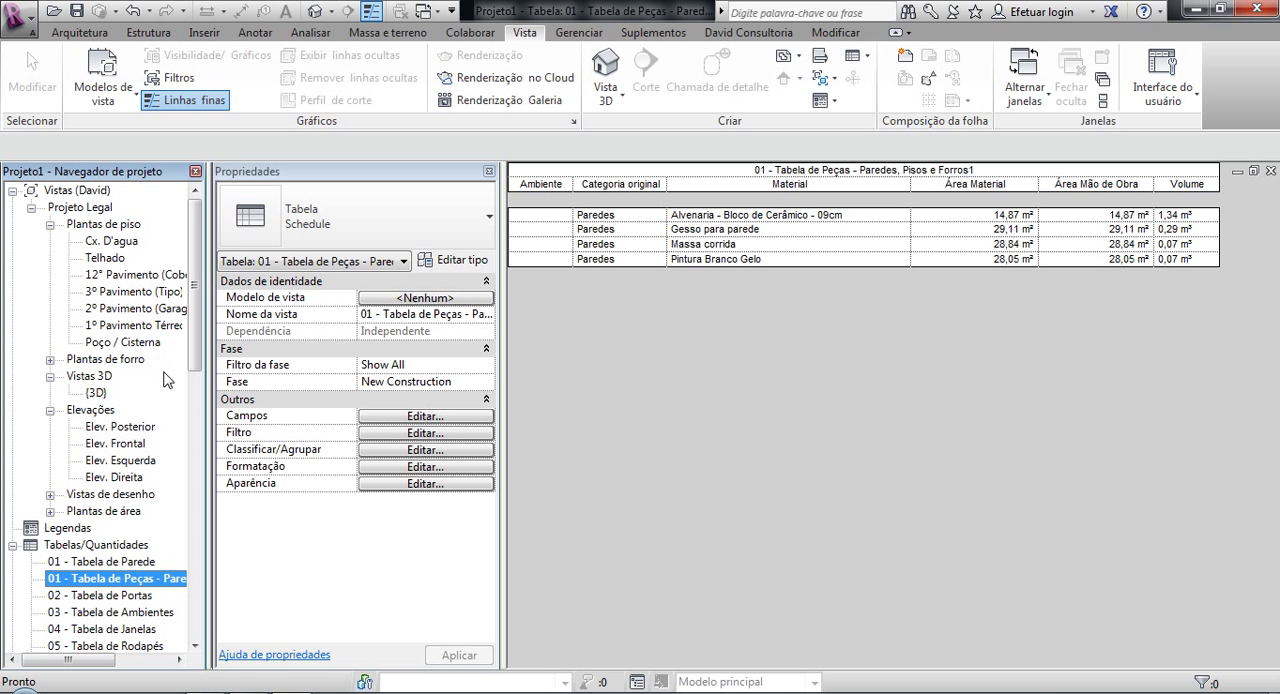
click(316, 12)
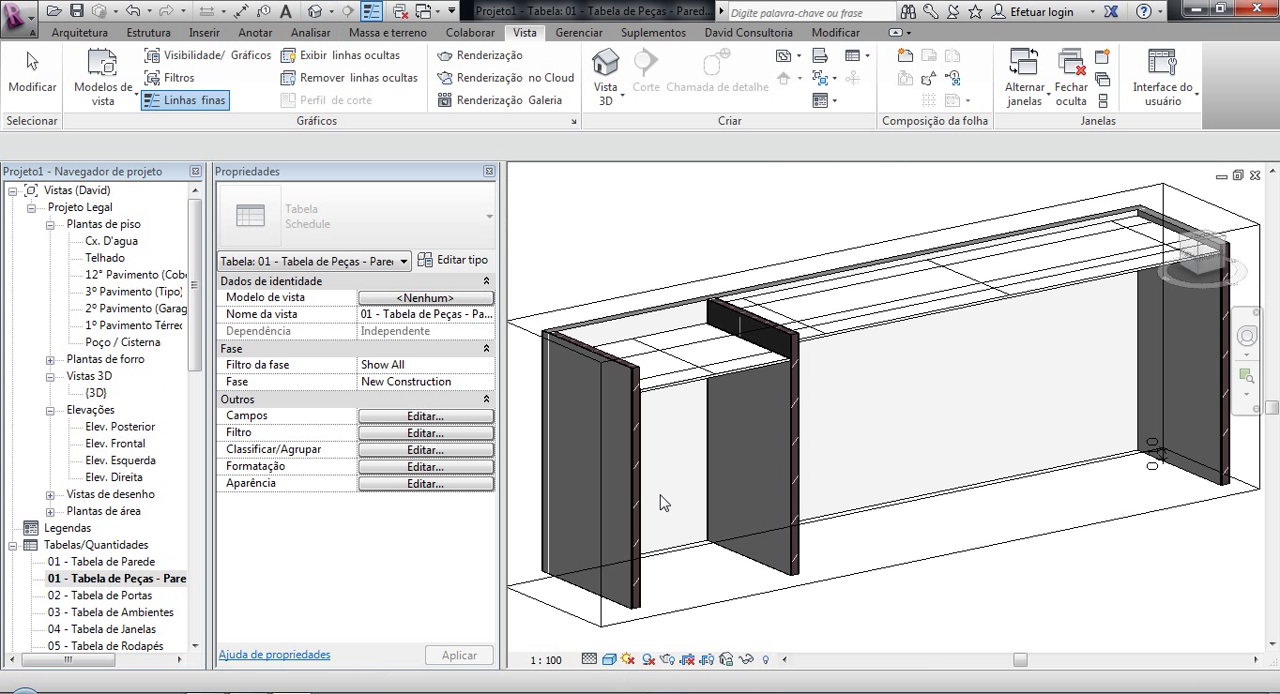
scroll(917, 552, down, 2)
middle_drag(918, 549, 914, 491)
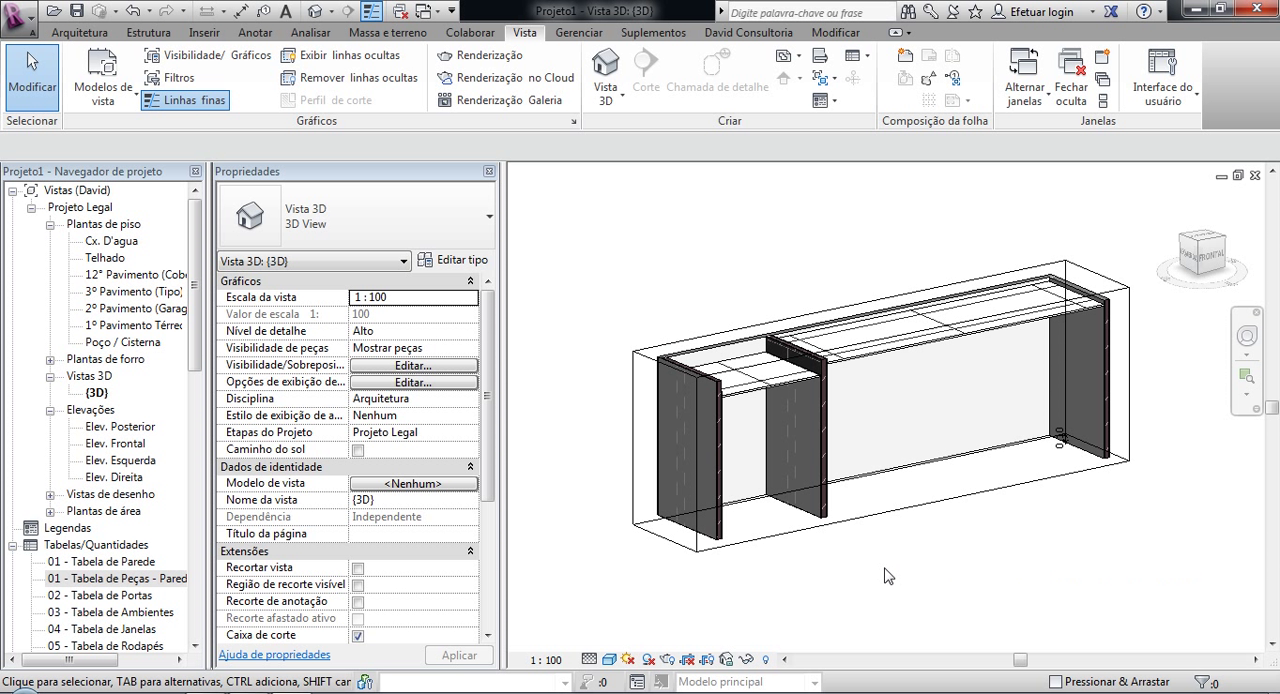
scroll(810, 376, up, 5)
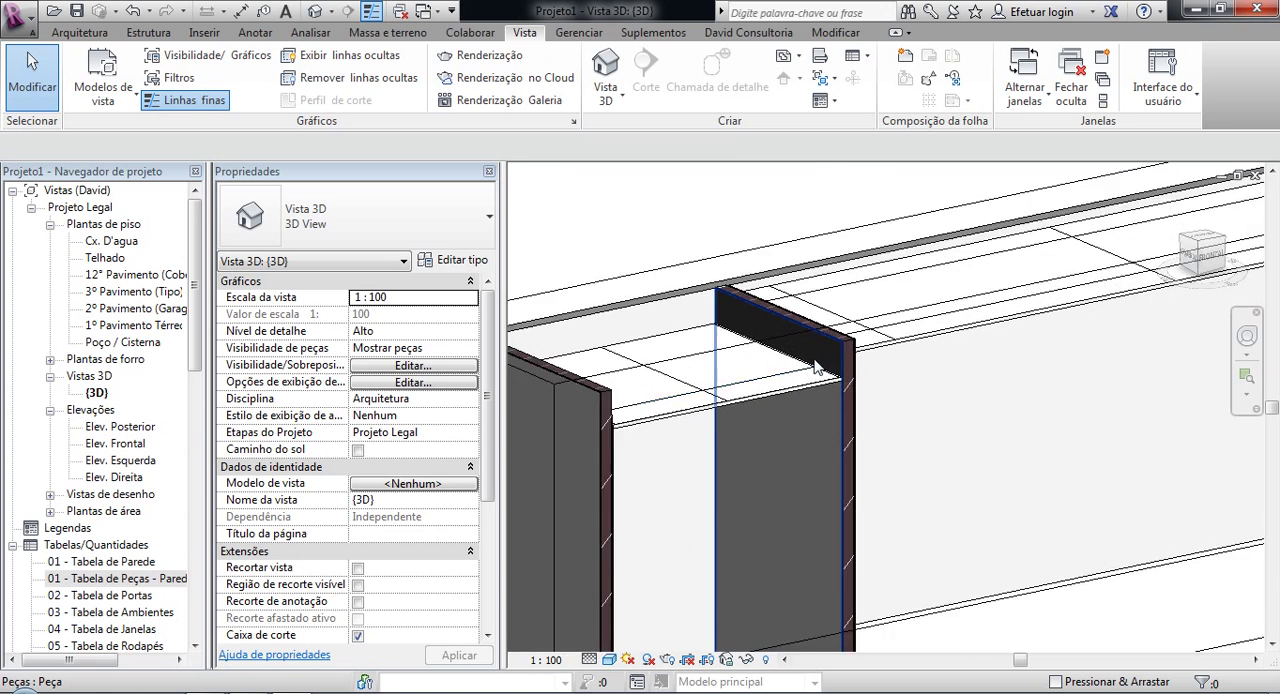
scroll(822, 372, down, 5)
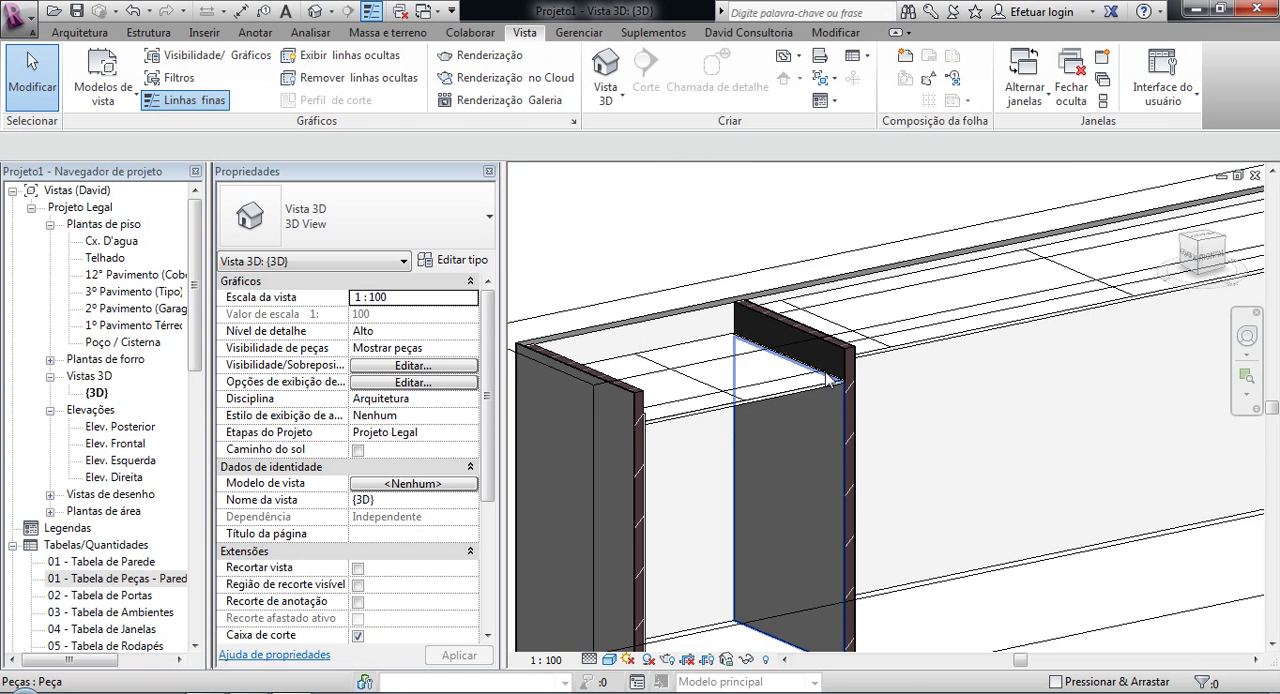
click(752, 32)
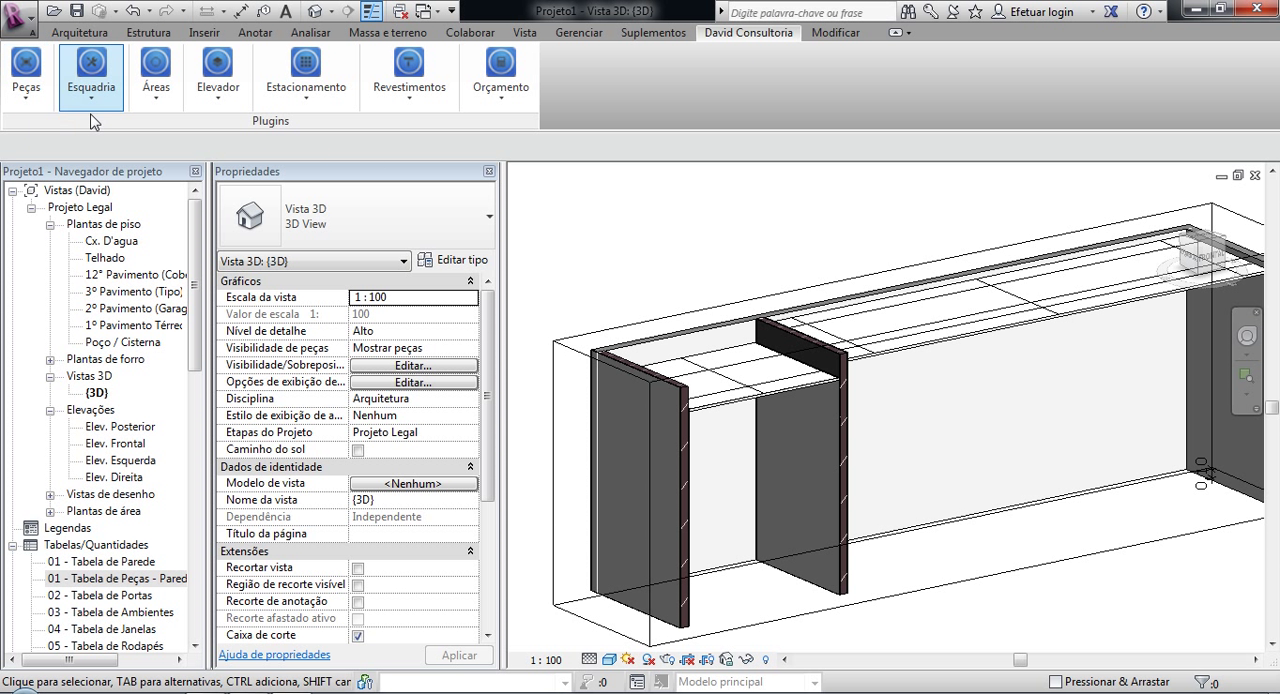
scroll(650, 234, down, 3)
middle_drag(652, 240, 645, 289)
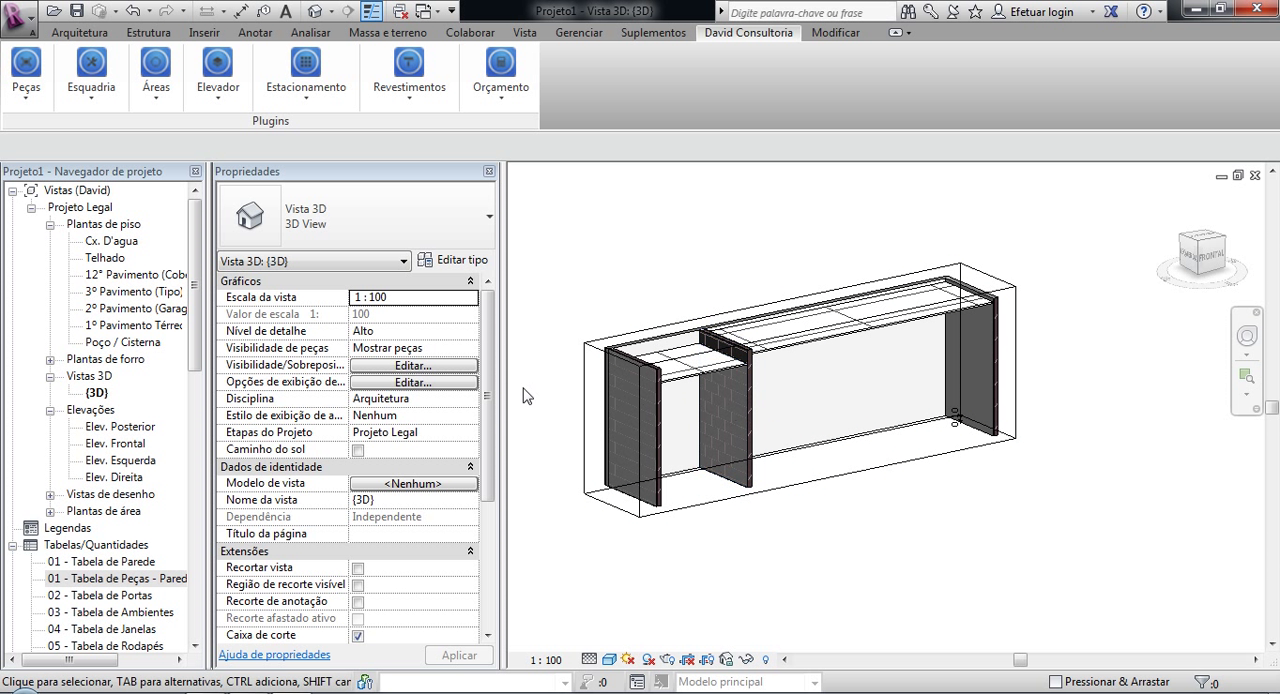
Step: Open the floor plan "1º Pavimento Térreo" and start a new wall using the basic wall type Alv_14
double_click(120, 325)
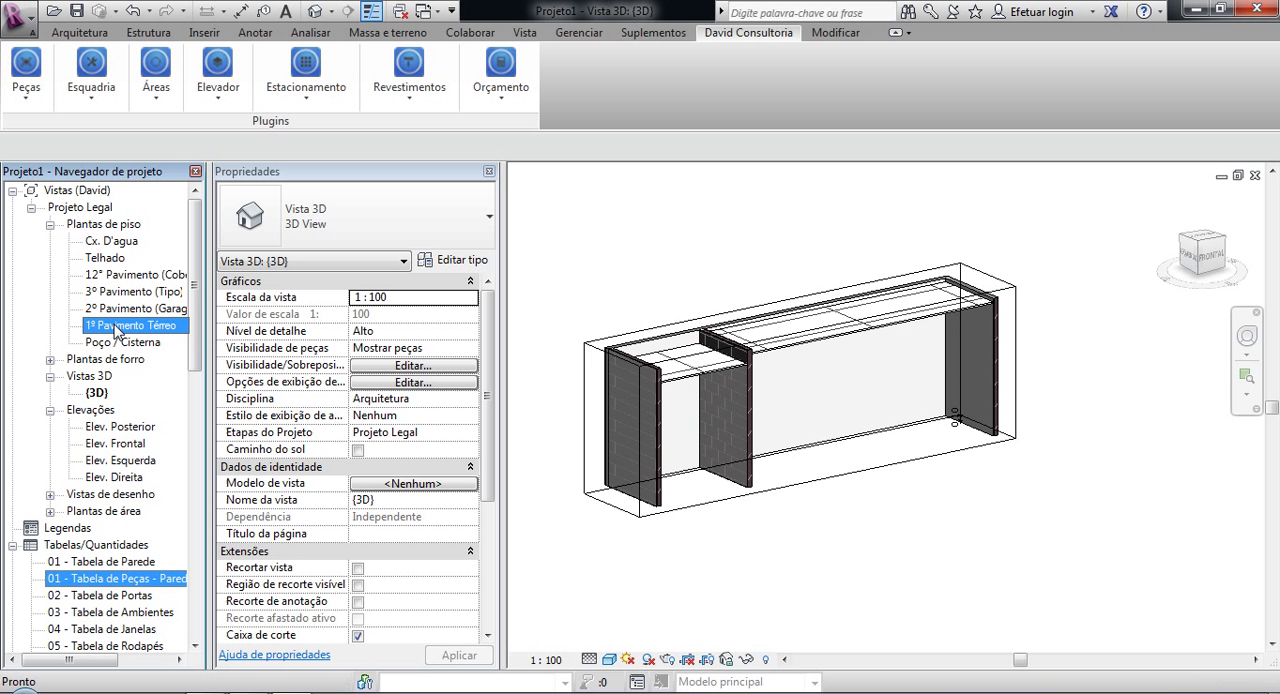
scroll(846, 346, down, 3)
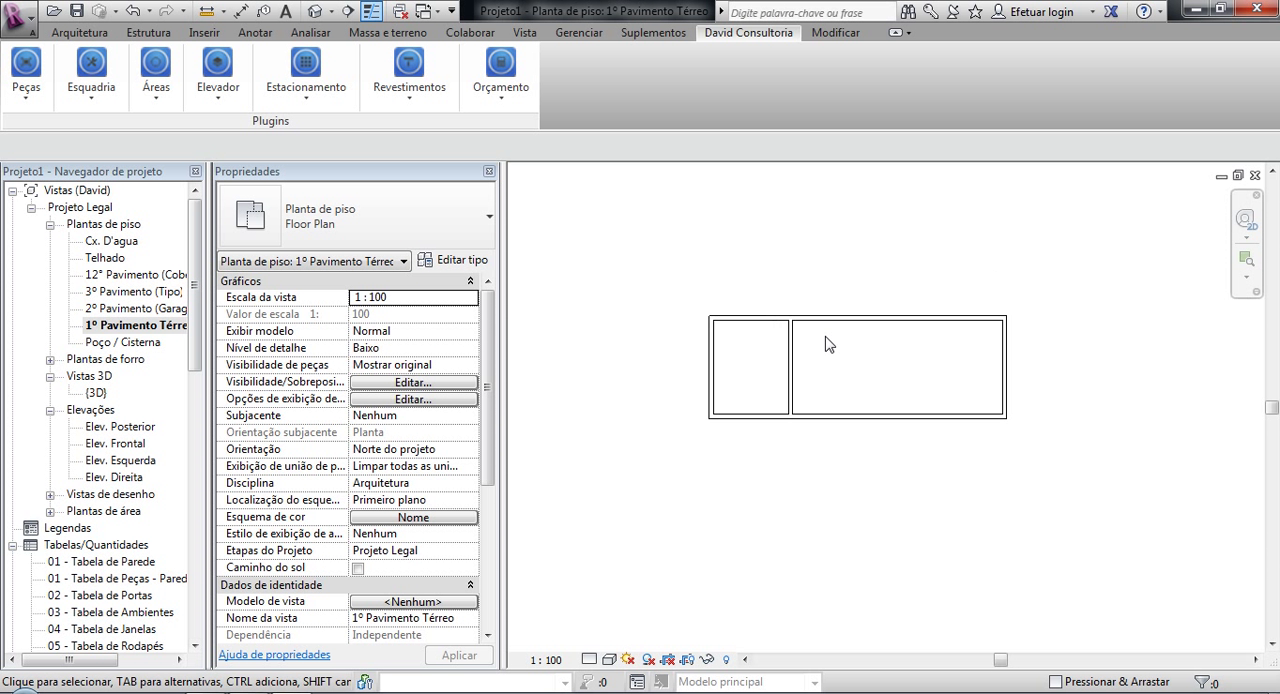
middle_drag(826, 346, 800, 294)
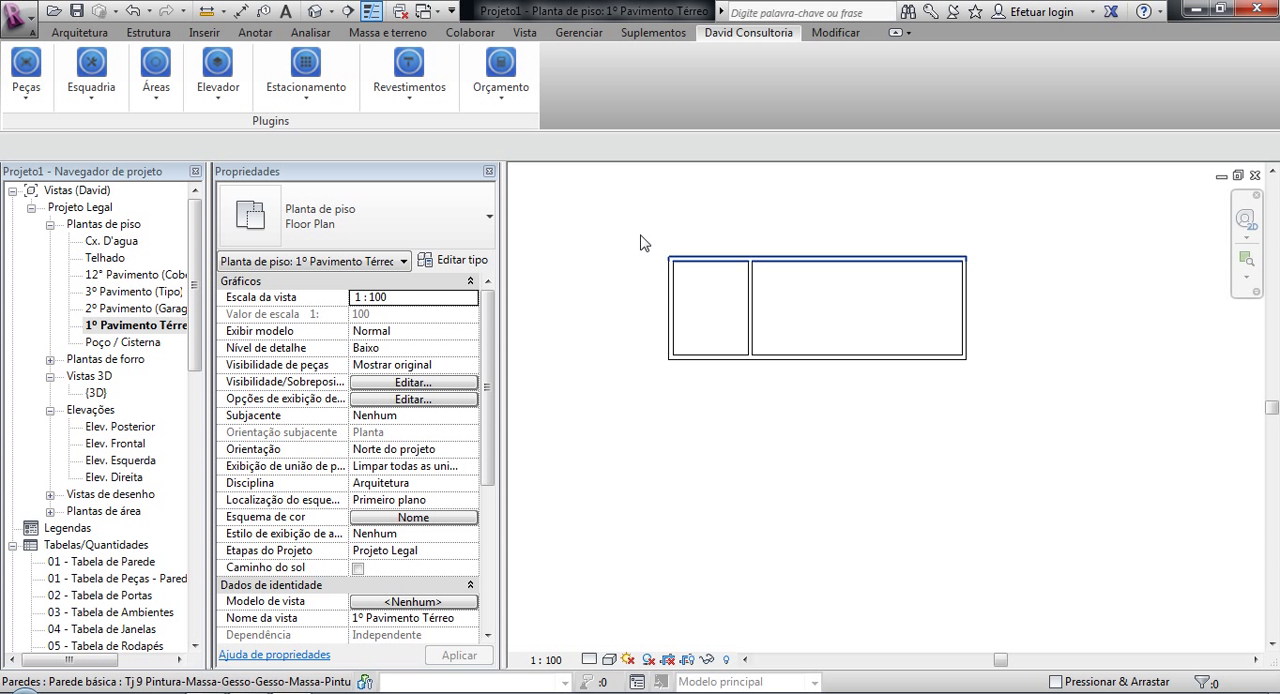
click(82, 33)
key(w)
key(a)
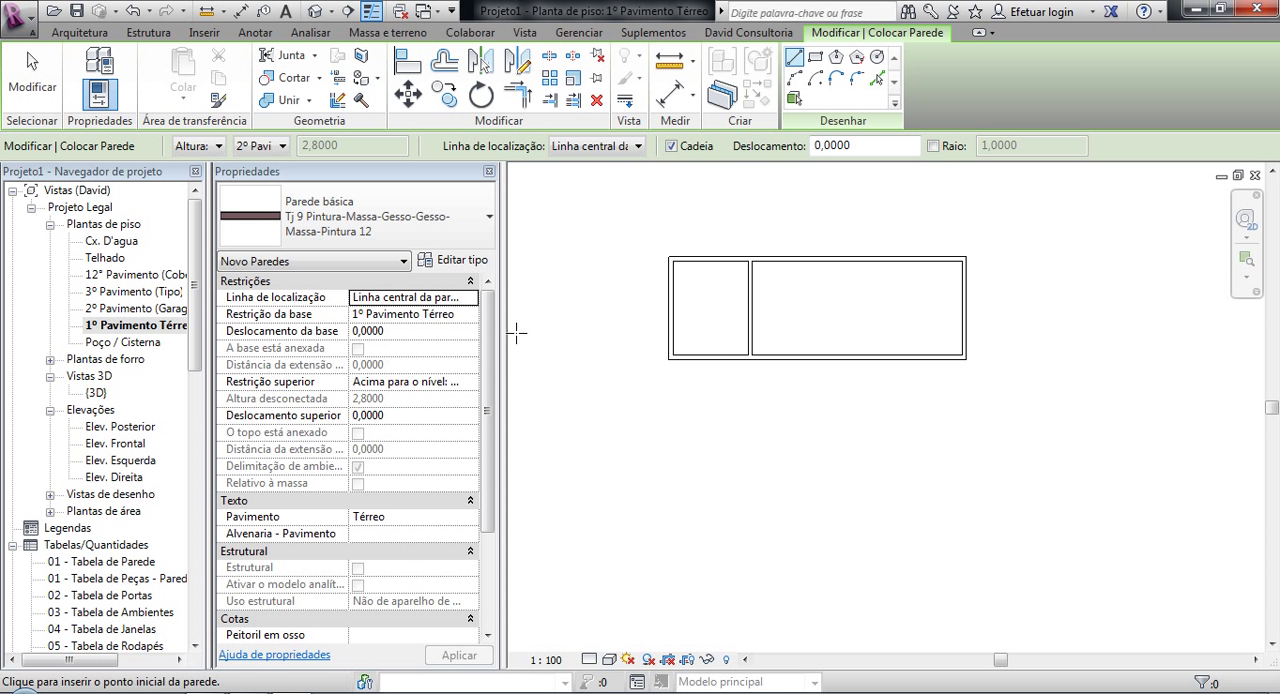
click(470, 229)
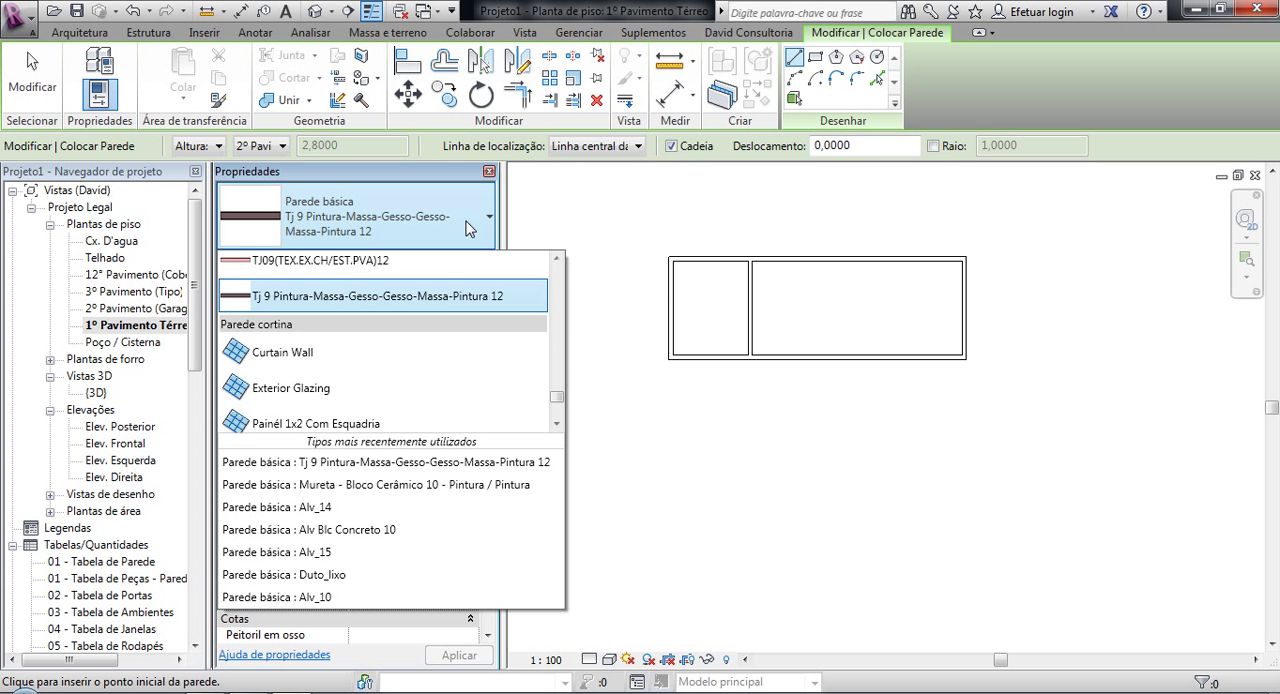
drag(557, 398, 558, 312)
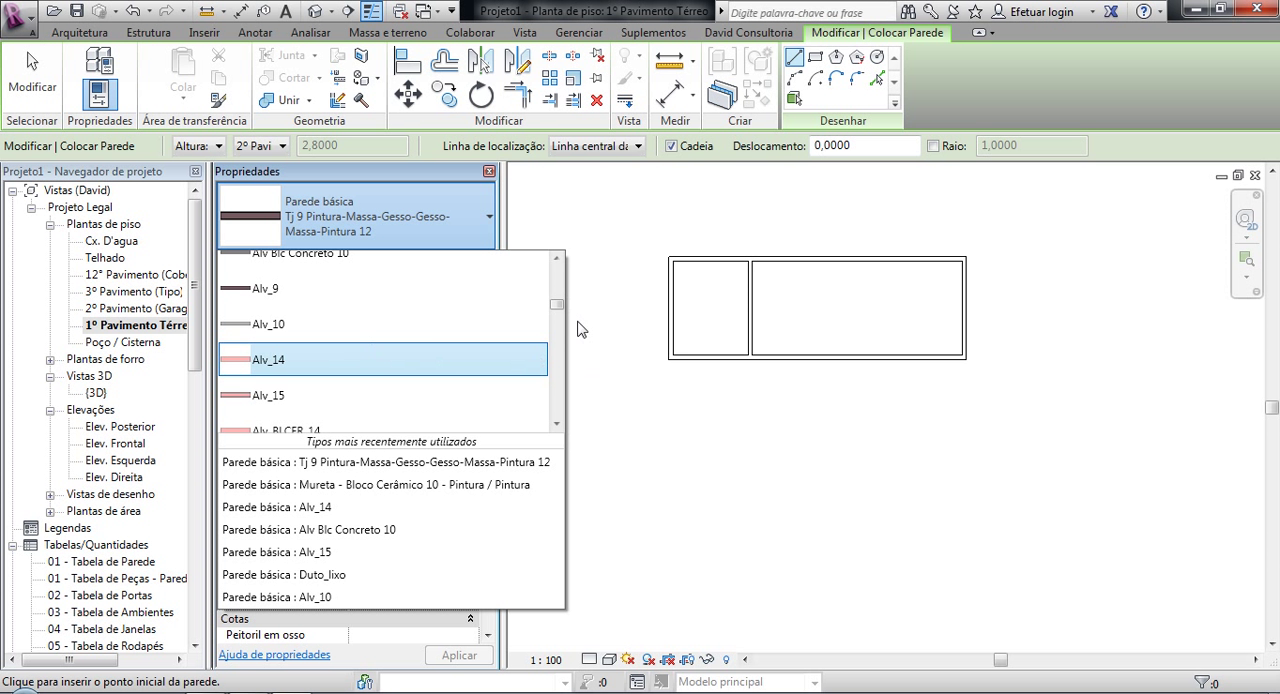
drag(555, 306, 555, 304)
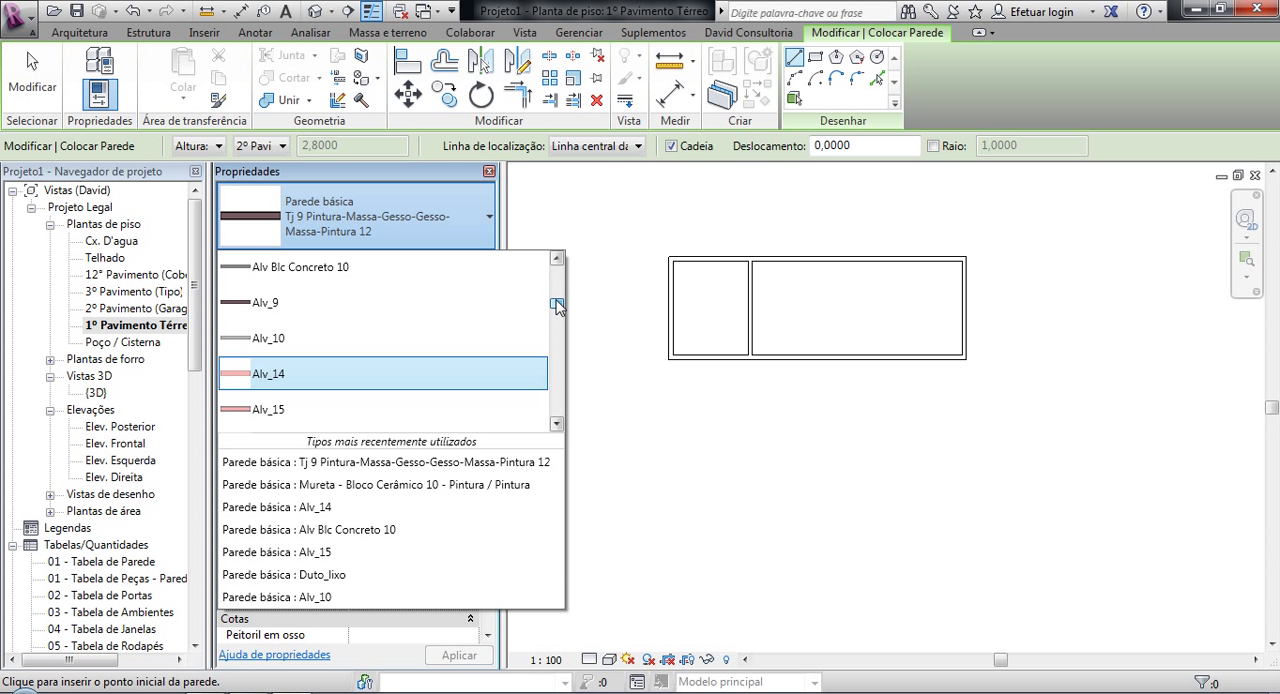
click(298, 378)
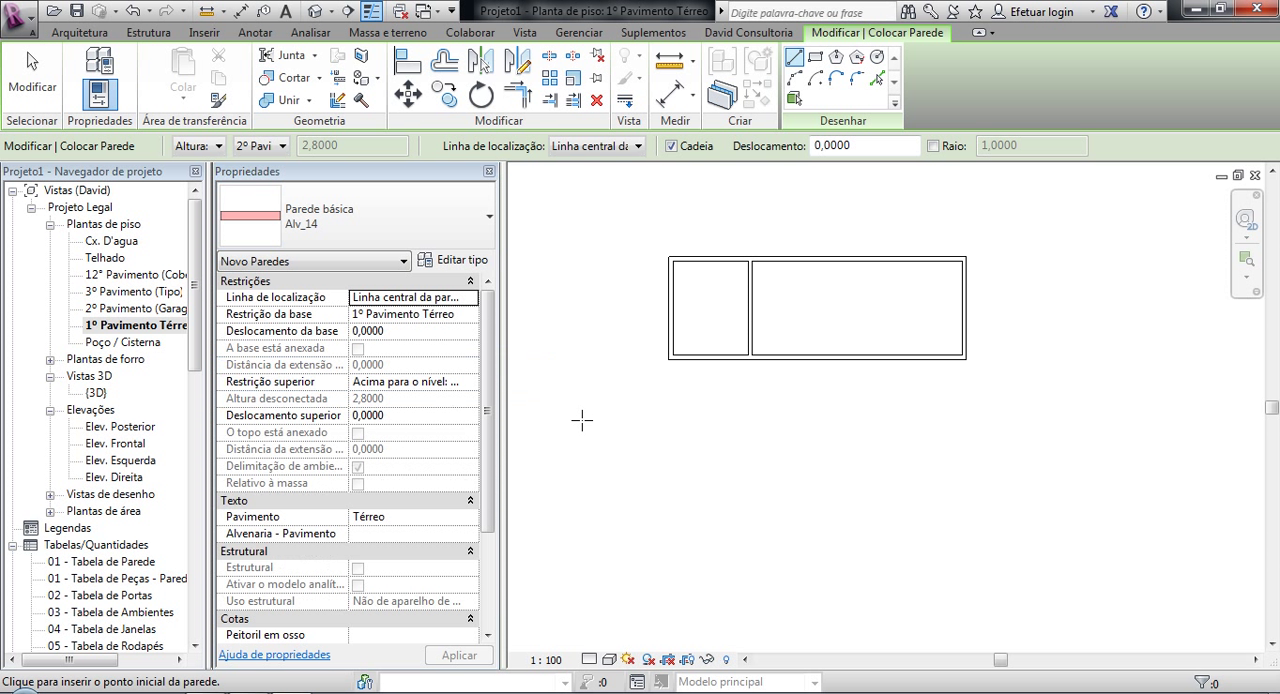
Step: Draw a rectangle of walls below the existing building, aligned with its side walls, 8 m long and about 3.02 m deep
click(816, 57)
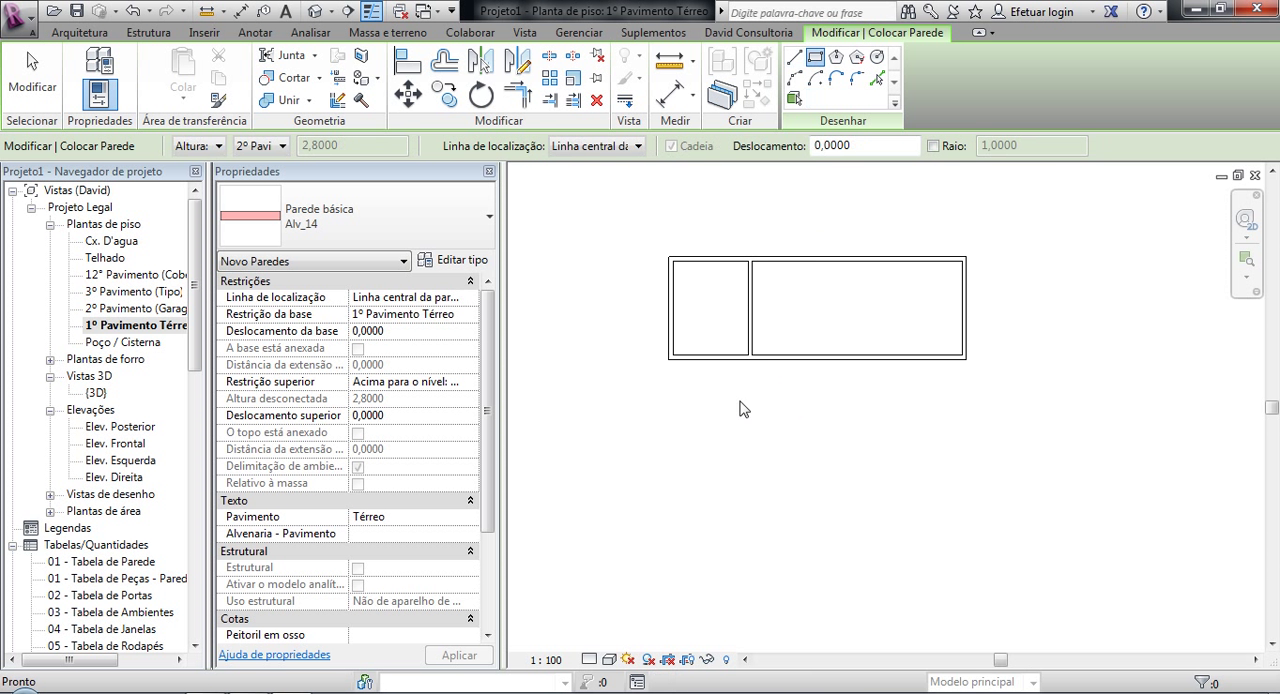
click(671, 393)
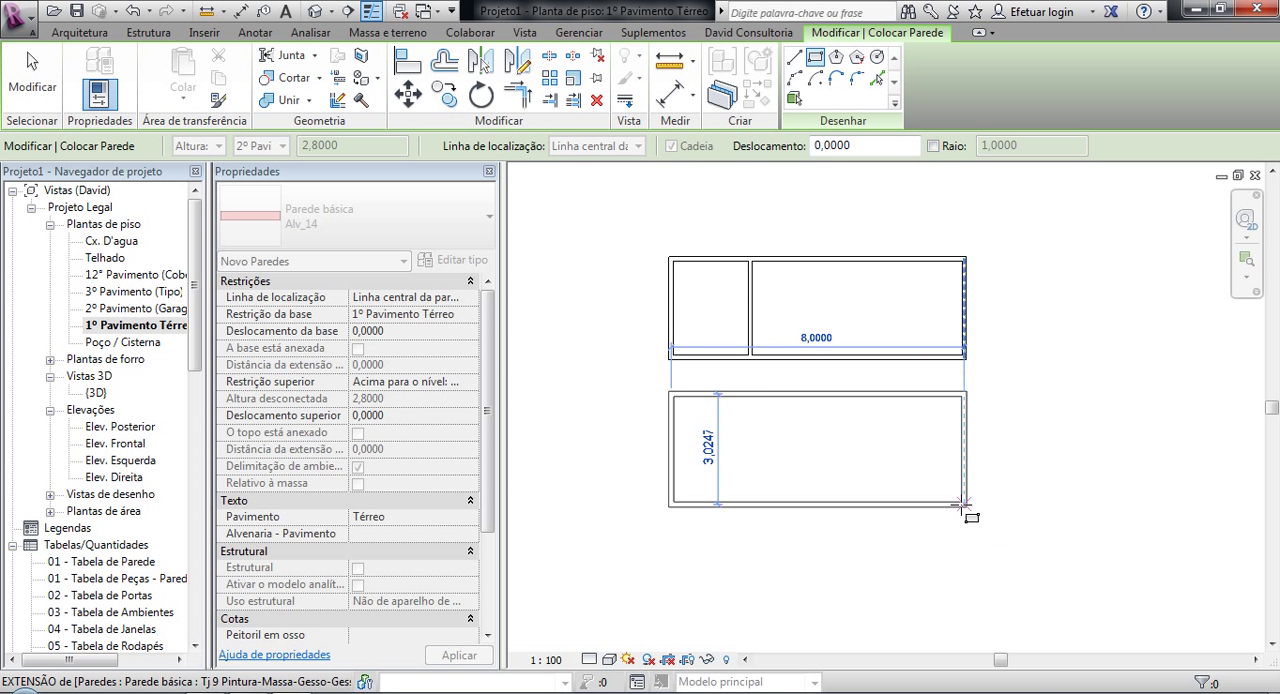
click(963, 503)
key(Escape)
key(Escape)
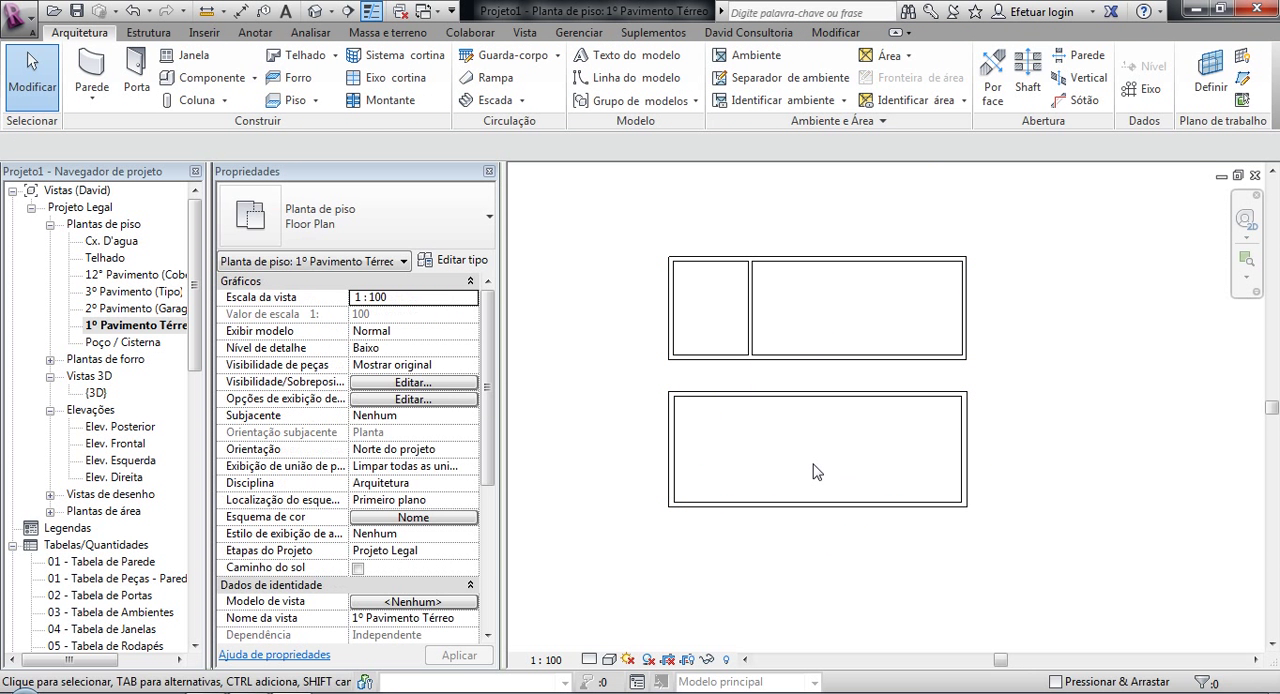
Step: Draw a dividing Alv_14 wall across the new rectangle, in line with the existing building's intermediate wall
key(w)
key(a)
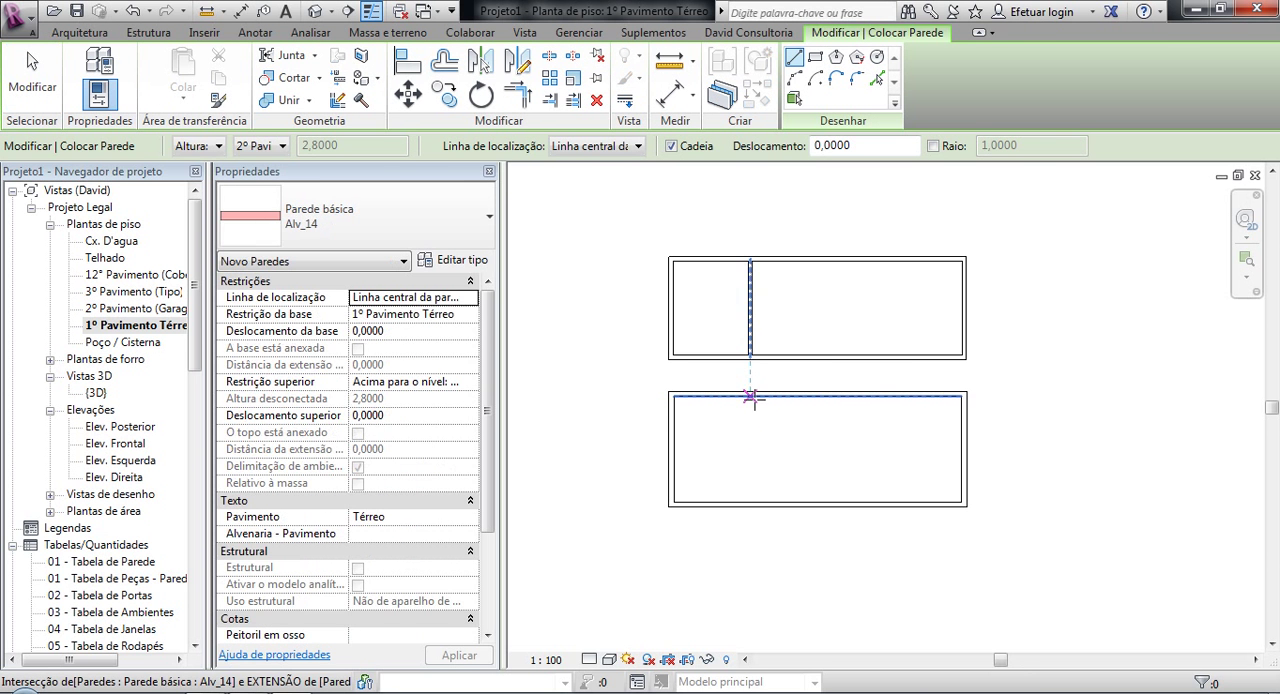
click(752, 393)
click(750, 503)
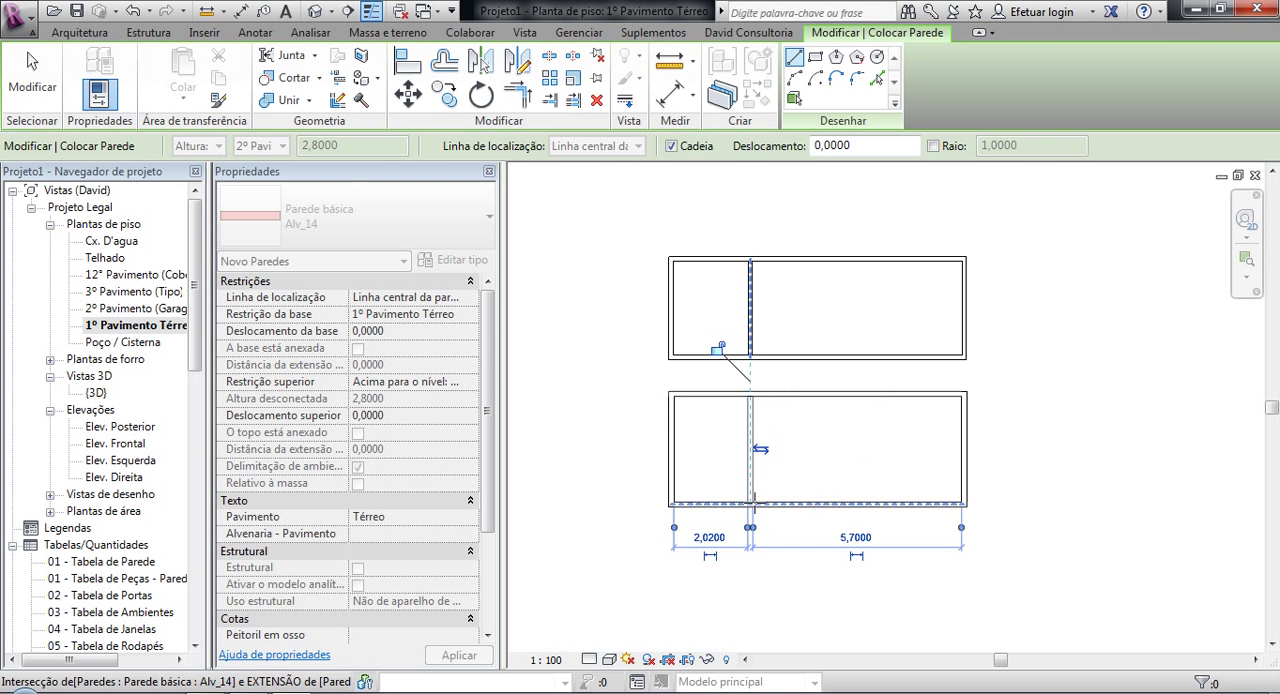
key(Escape)
key(Escape)
Step: Open the 3D view and turn off its section box (Caixa de corte)
key(3)
key(d)
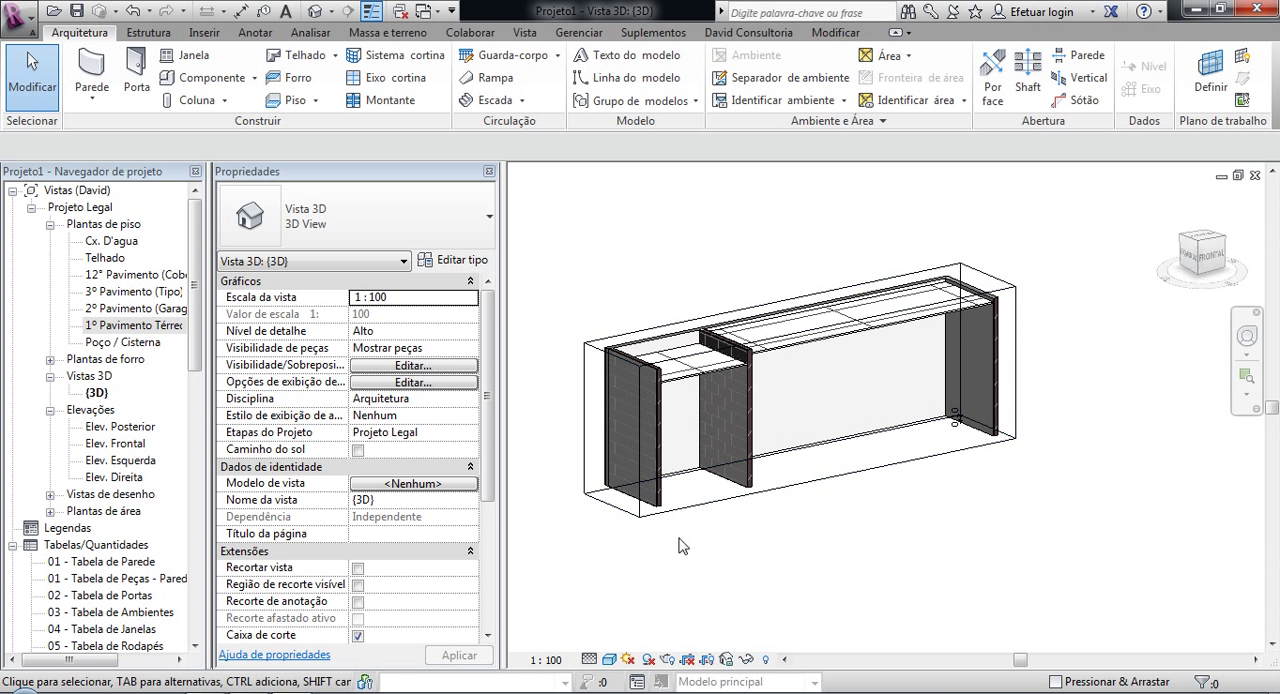
click(357, 635)
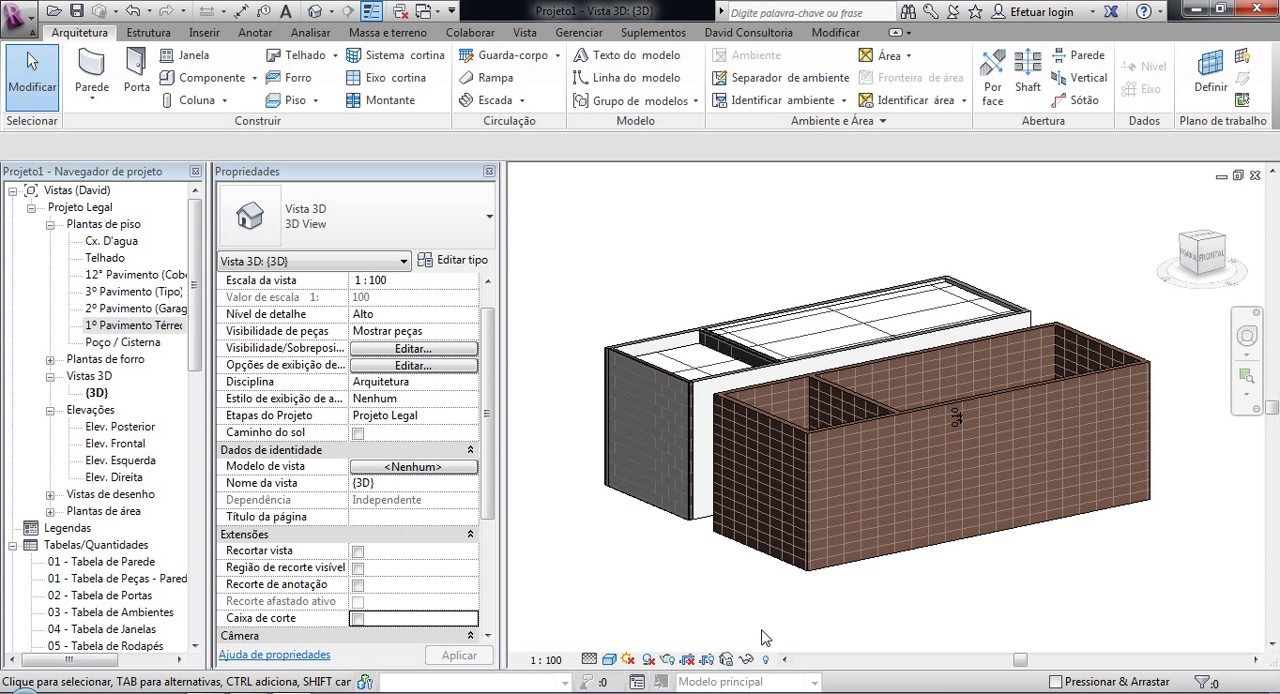
Step: Examine the new masonry walls beside the existing finished building from several angles in 3D
shift+middle_drag(769, 616, 850, 634)
scroll(850, 634, up, 3)
scroll(880, 518, down, 3)
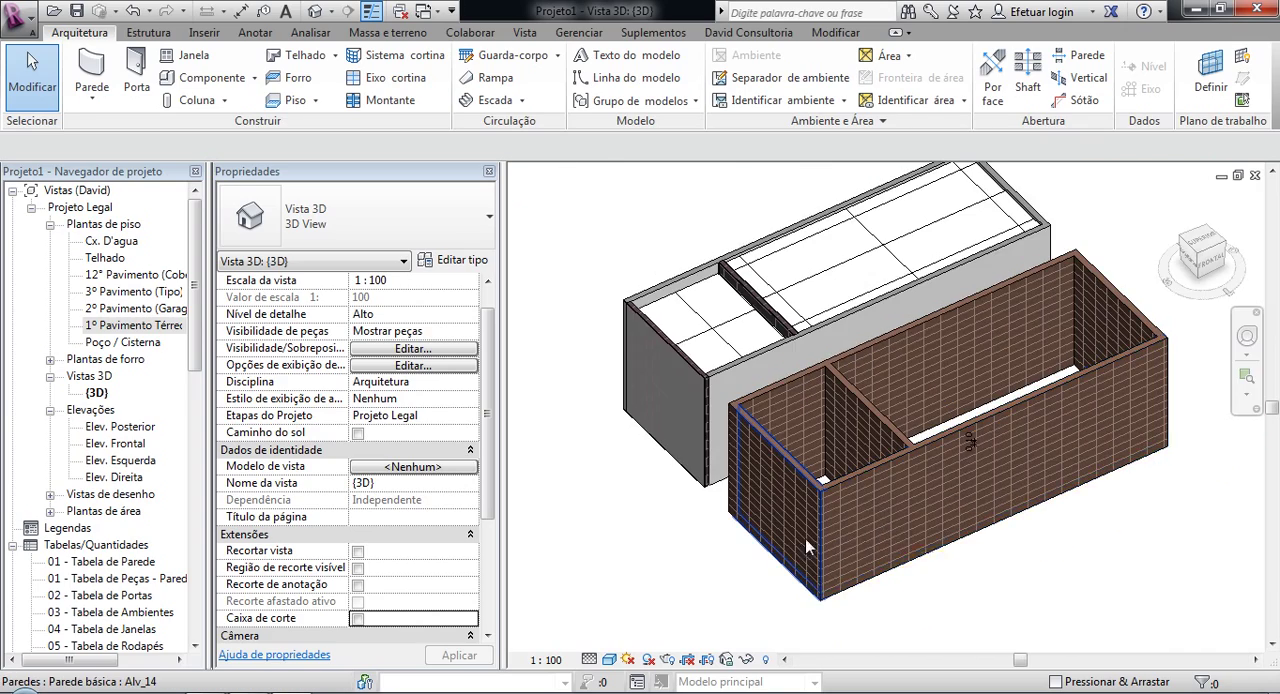
scroll(866, 478, up, 3)
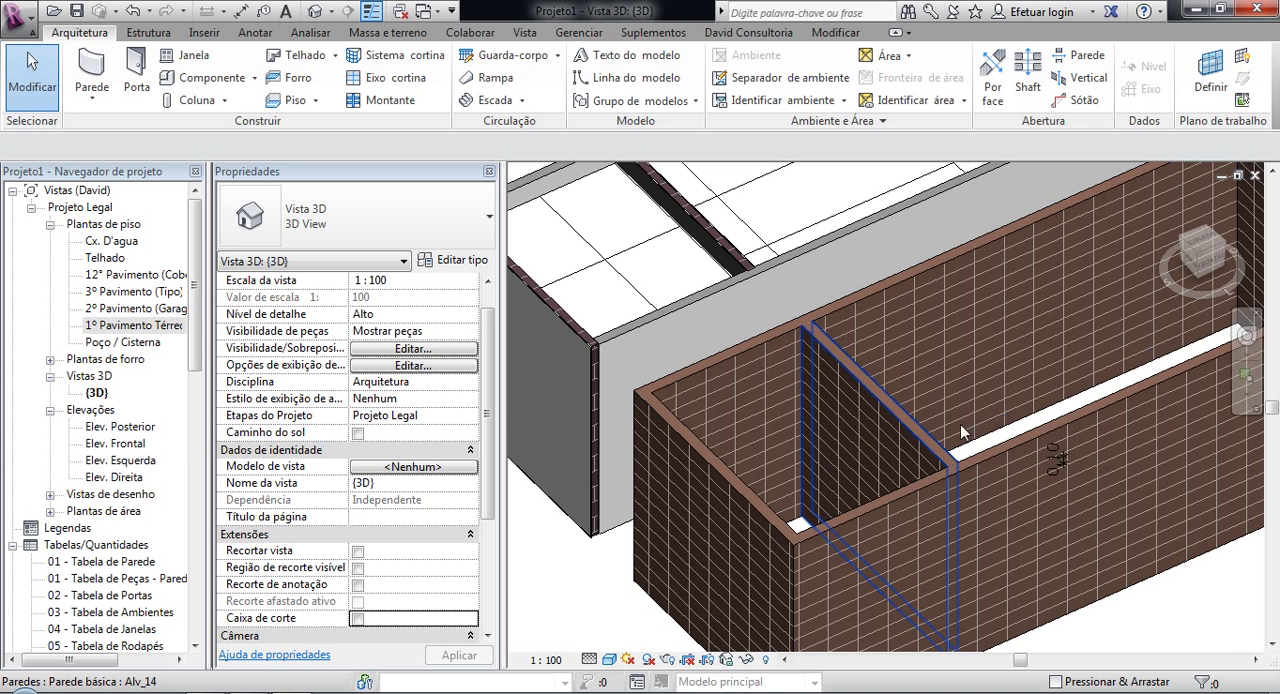
scroll(856, 487, down, 4)
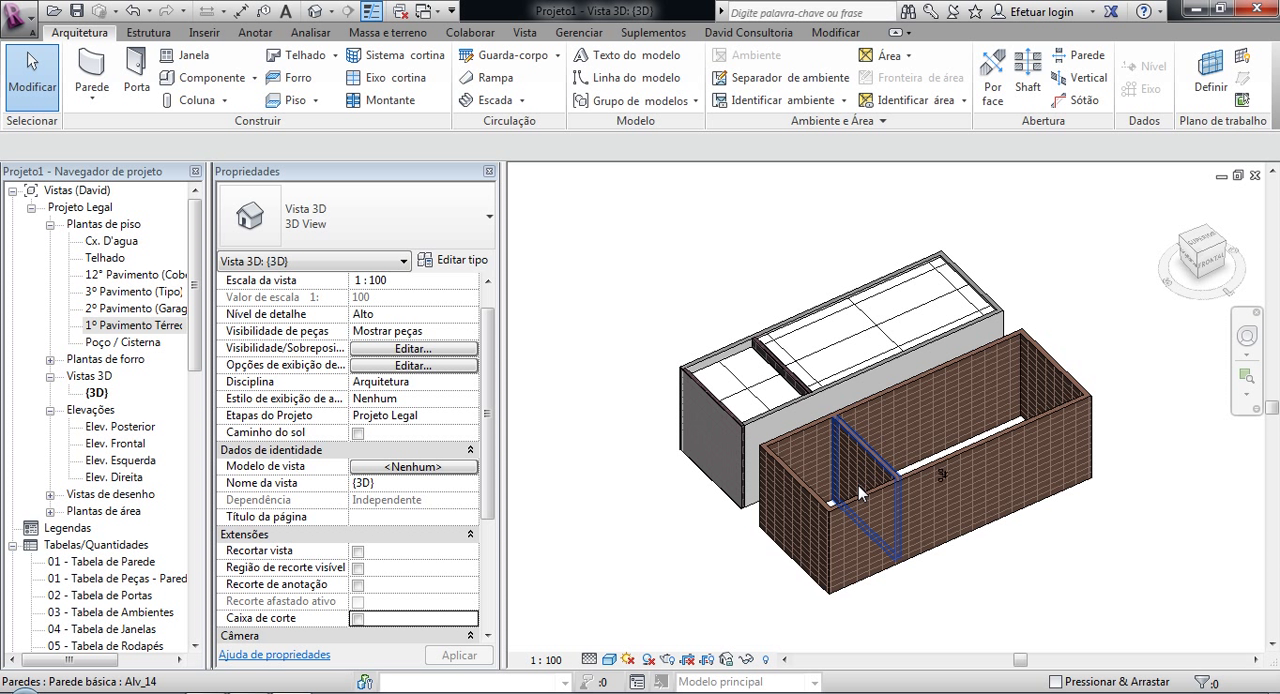
shift+middle_drag(997, 530, 1007, 465)
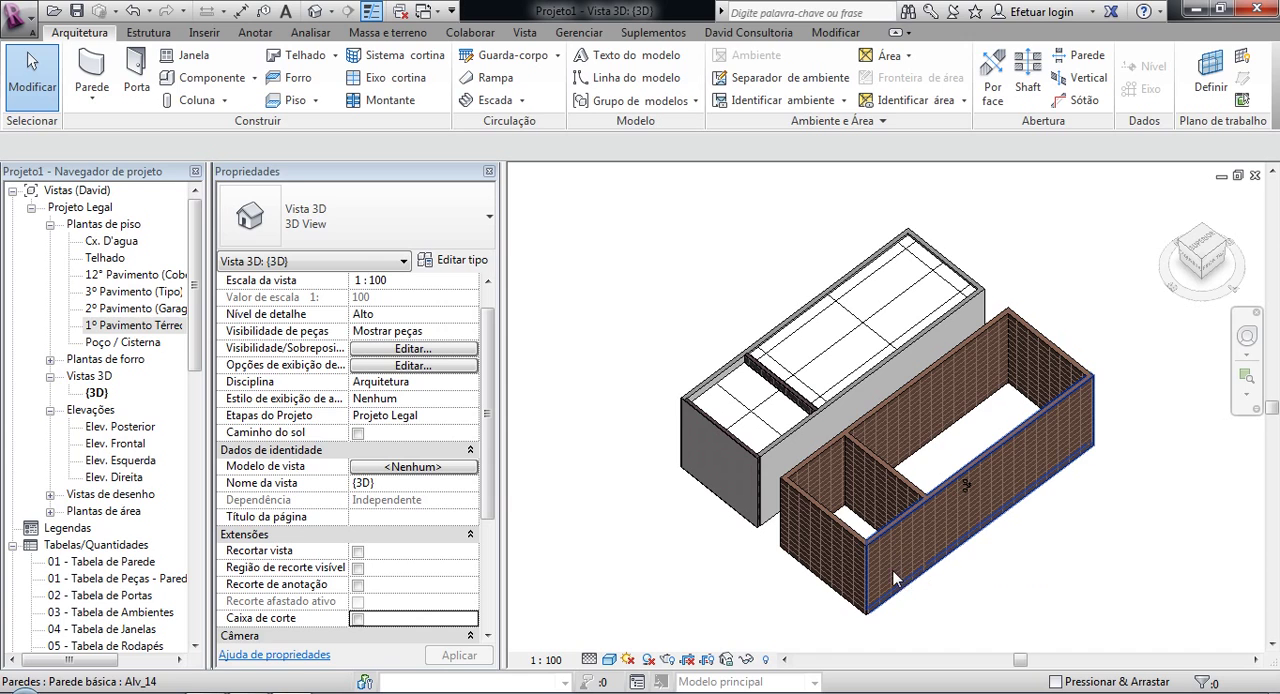
mouse_move(1030, 578)
shift+middle_down()
mouse_move(680, 464)
mouse_move(934, 509)
mouse_move(985, 523)
mouse_move(1023, 557)
shift+middle_up()
scroll(1002, 590, up, 5)
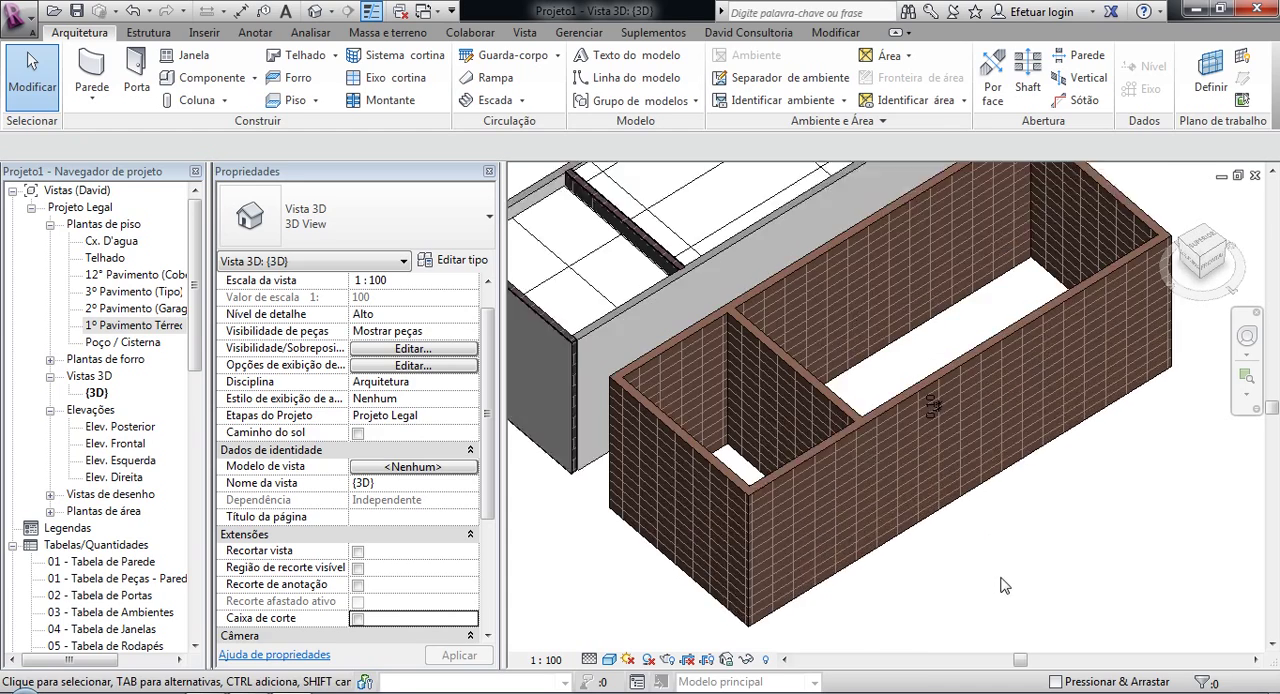
scroll(908, 505, down, 4)
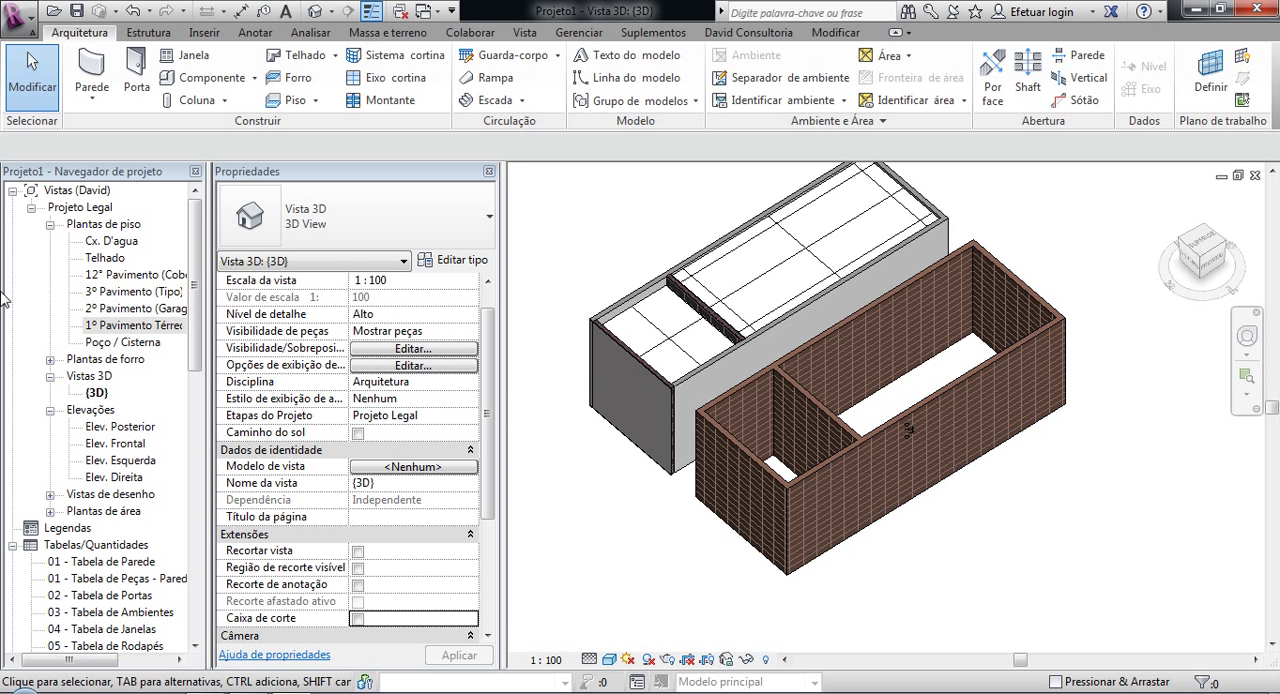
Step: Return to the floor plan "1º Pavimento Térreo" and start a new wall using the basic wall type Alv_9
double_click(130, 325)
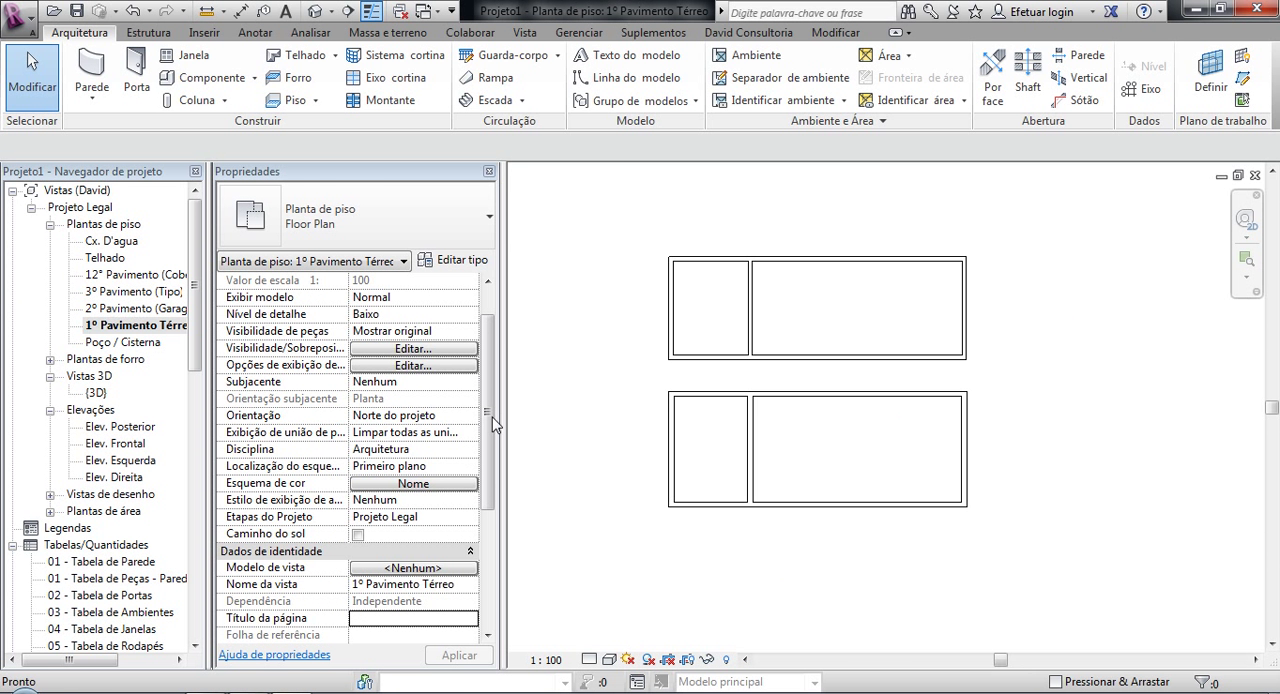
scroll(694, 457, up, 4)
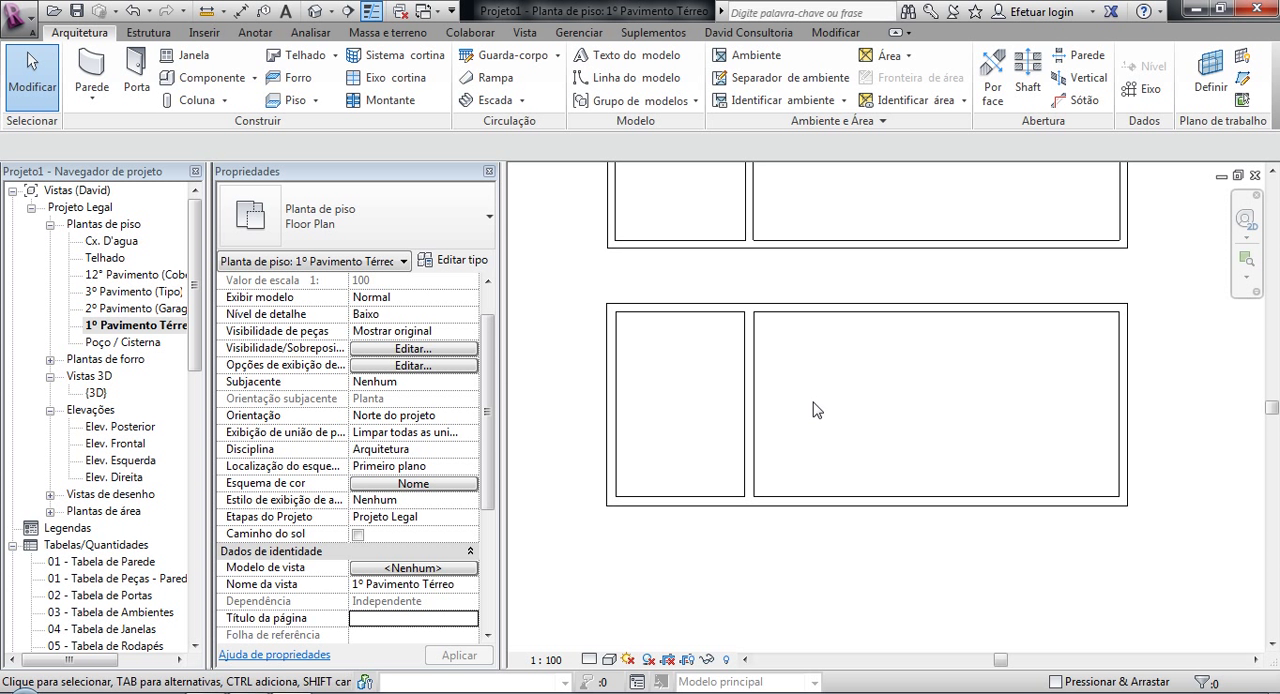
scroll(814, 403, down, 1)
middle_drag(821, 406, 805, 455)
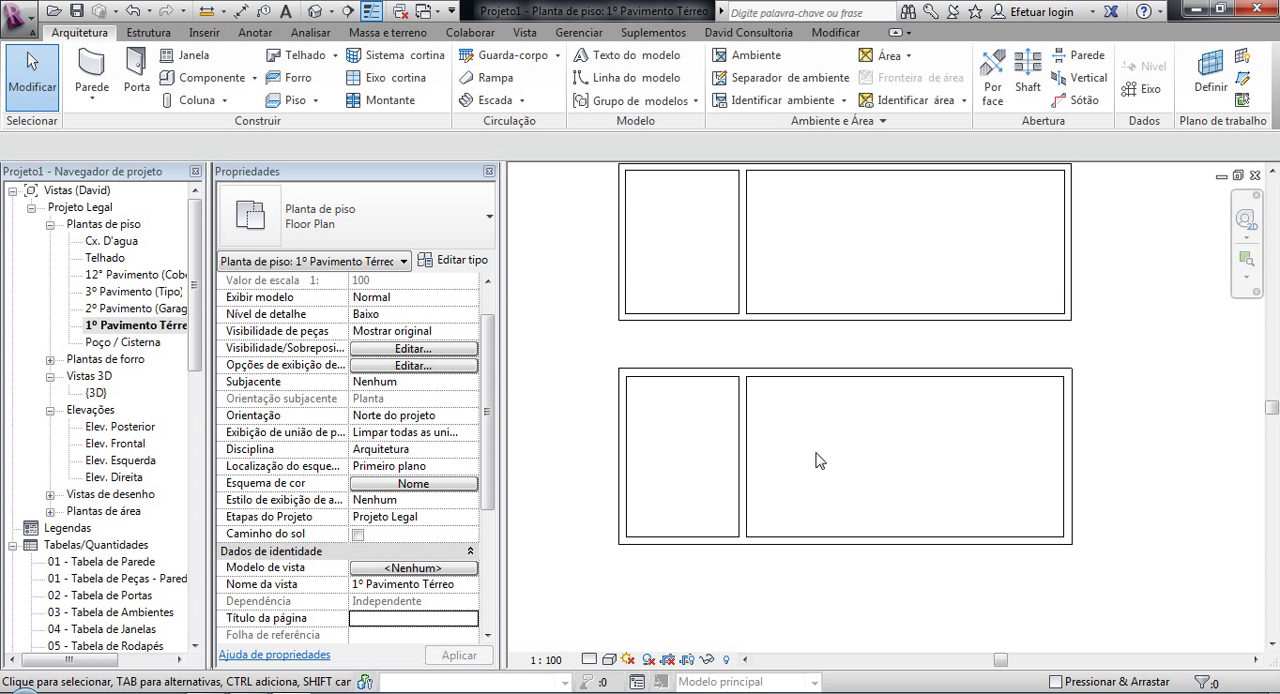
scroll(816, 460, up, 1)
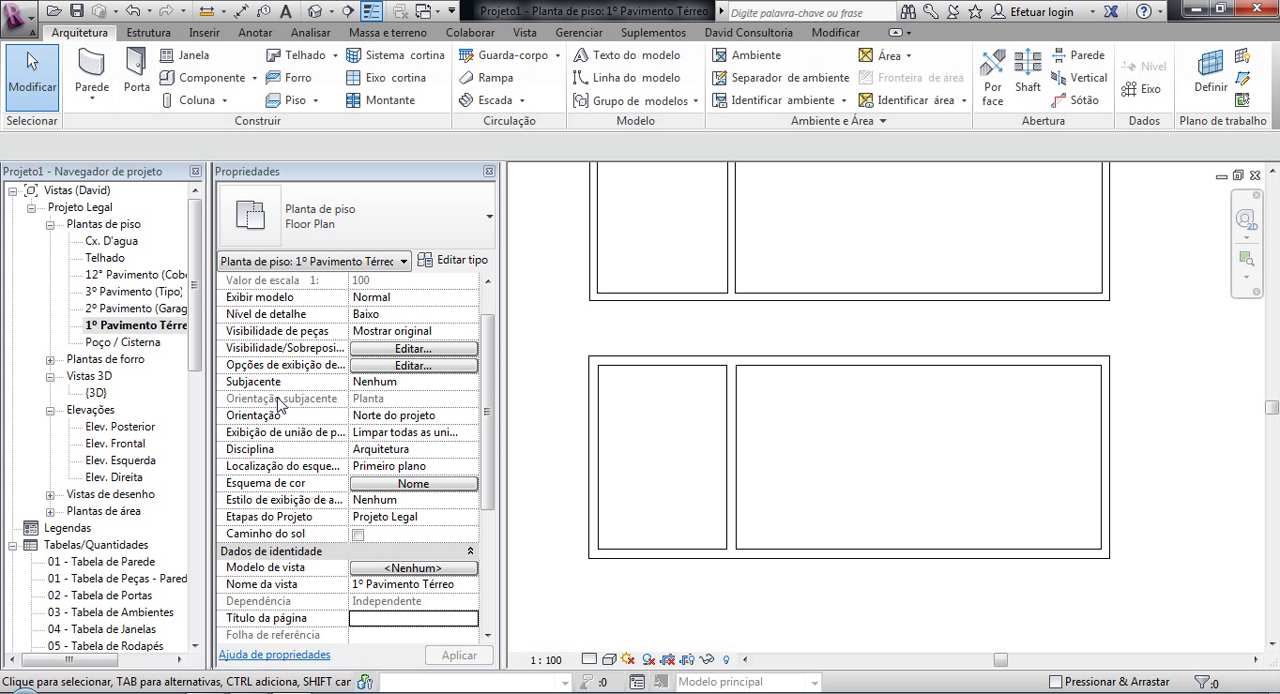
click(93, 108)
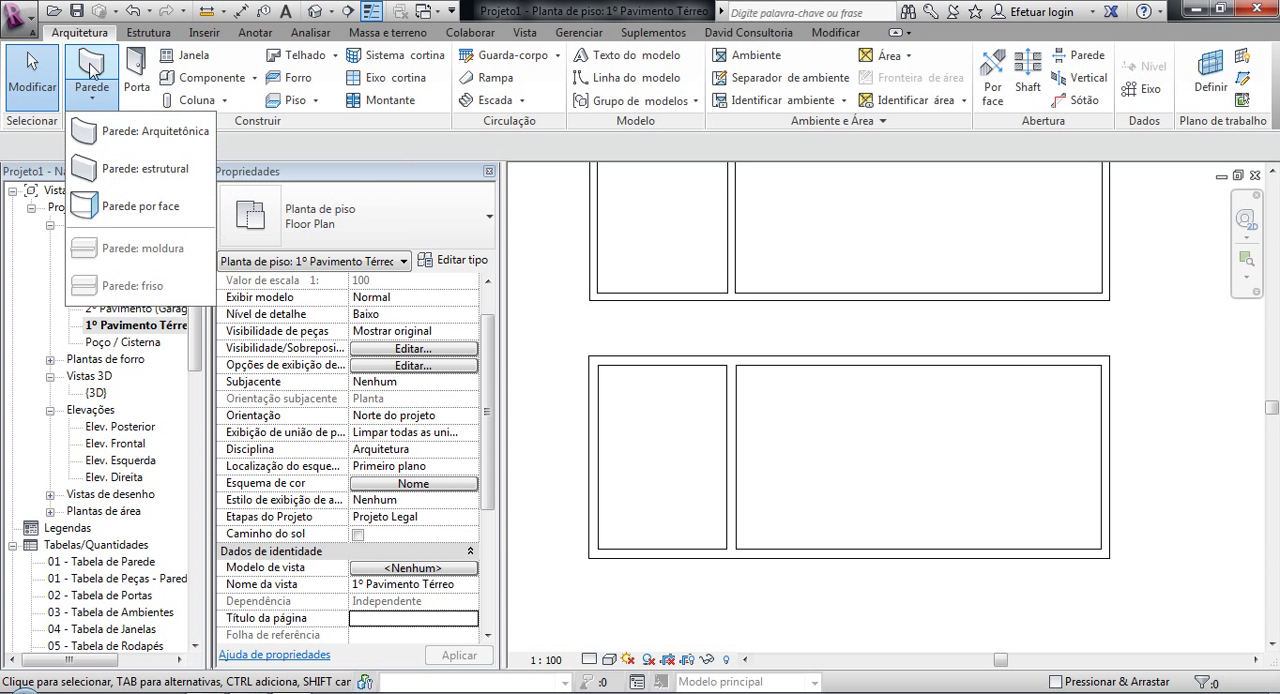
click(89, 64)
click(482, 226)
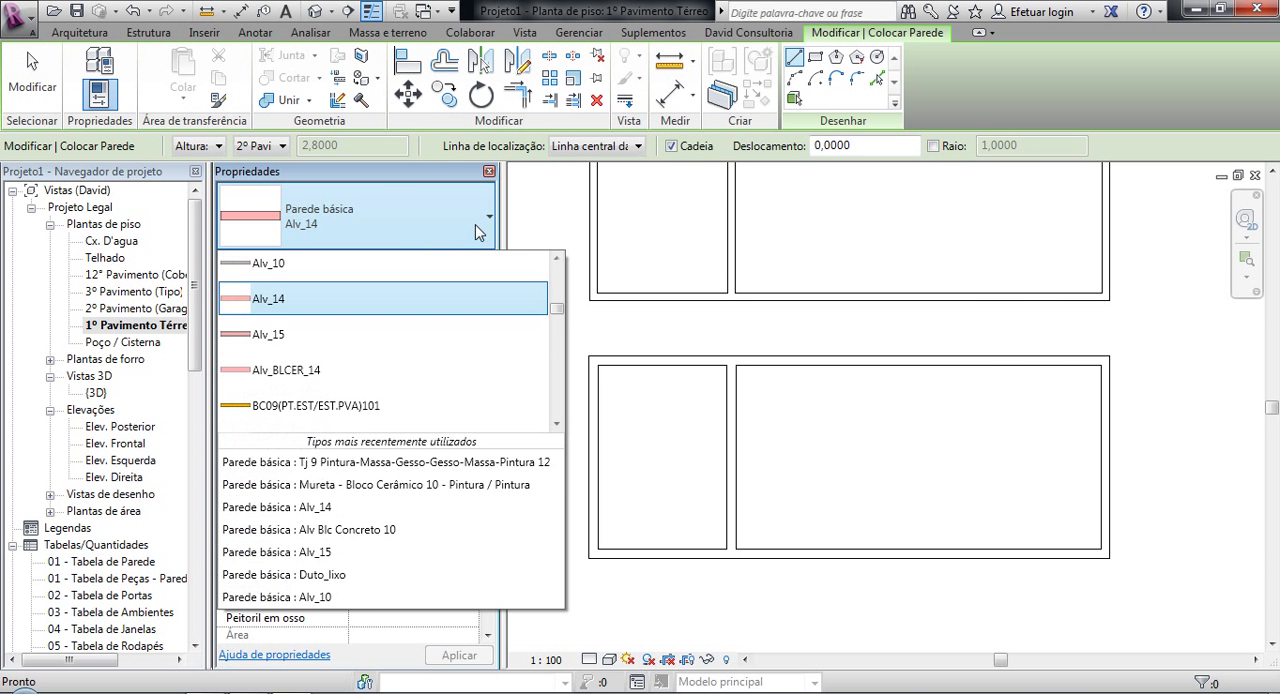
mouse_move(557, 310)
mouse_down()
mouse_move(556, 268)
mouse_move(540, 308)
mouse_up()
click(352, 320)
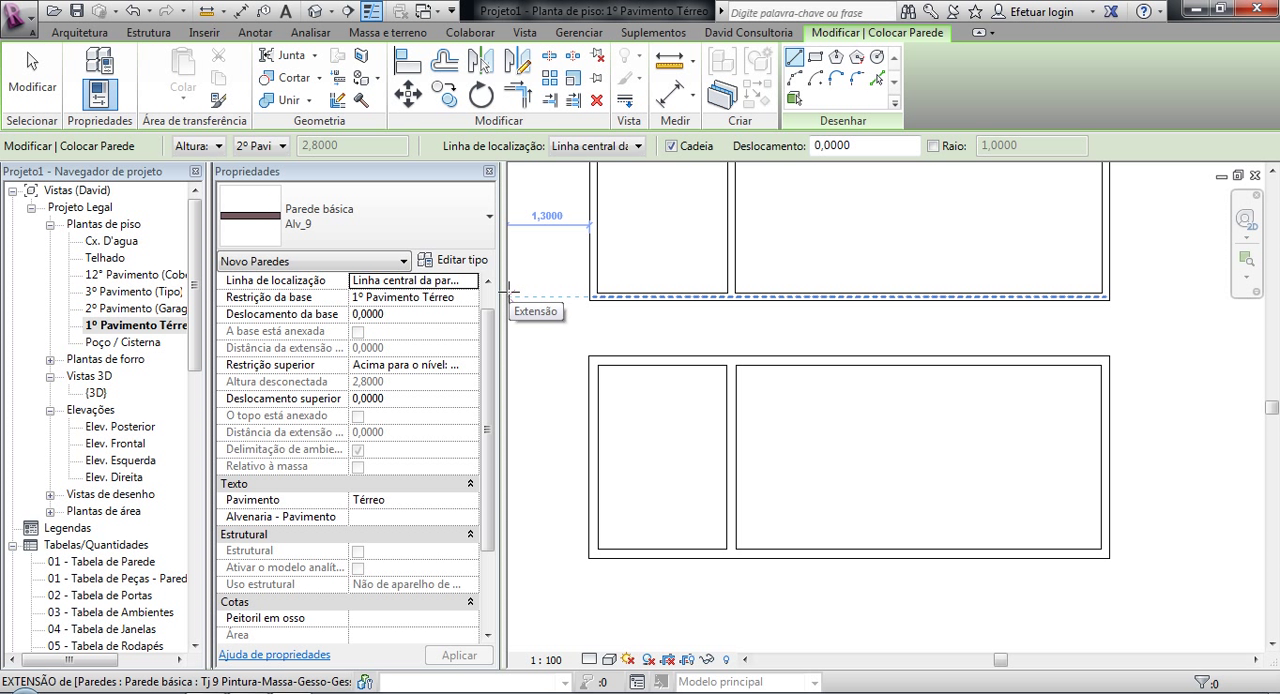
Step: Inspect the layer structure of the Alv_9 wall type without changing it
click(455, 260)
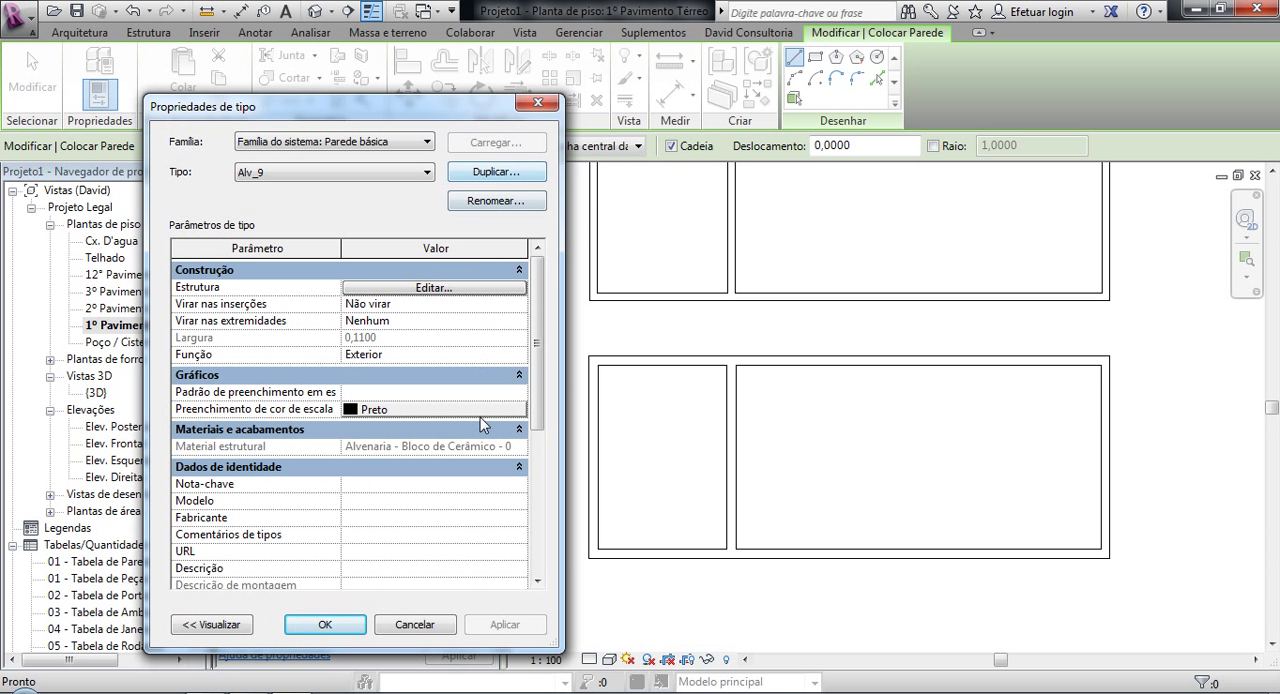
click(421, 290)
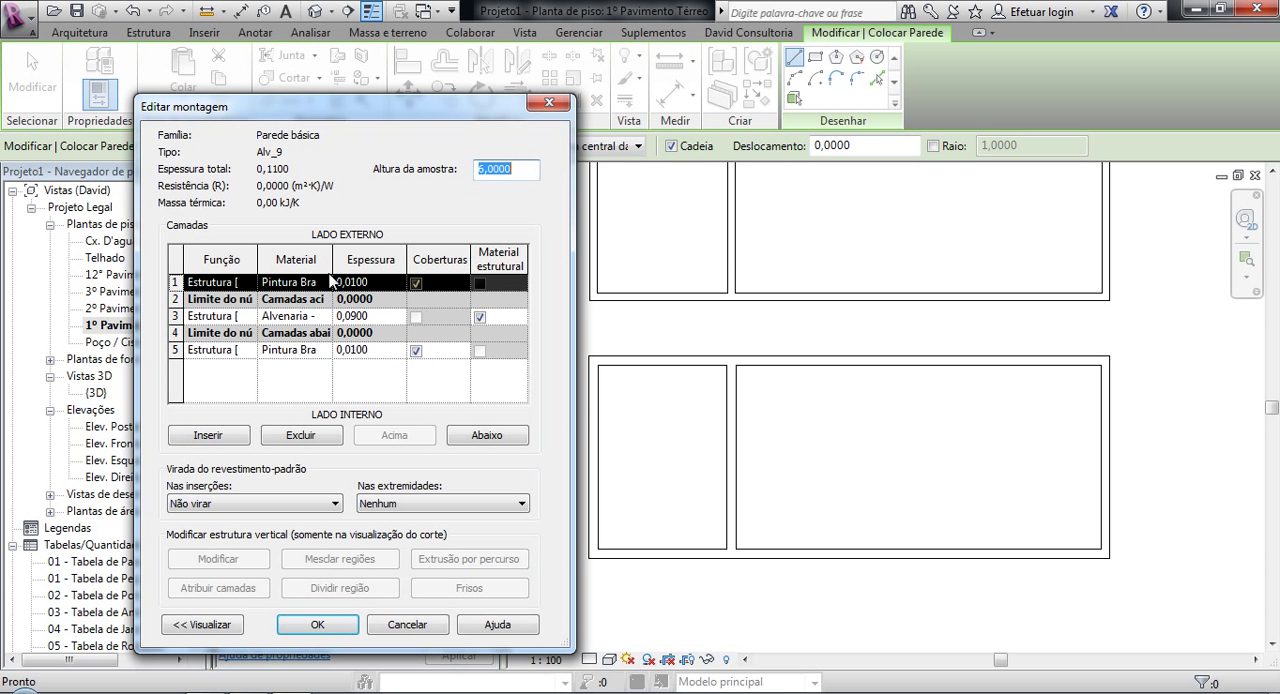
drag(333, 258, 368, 258)
click(407, 624)
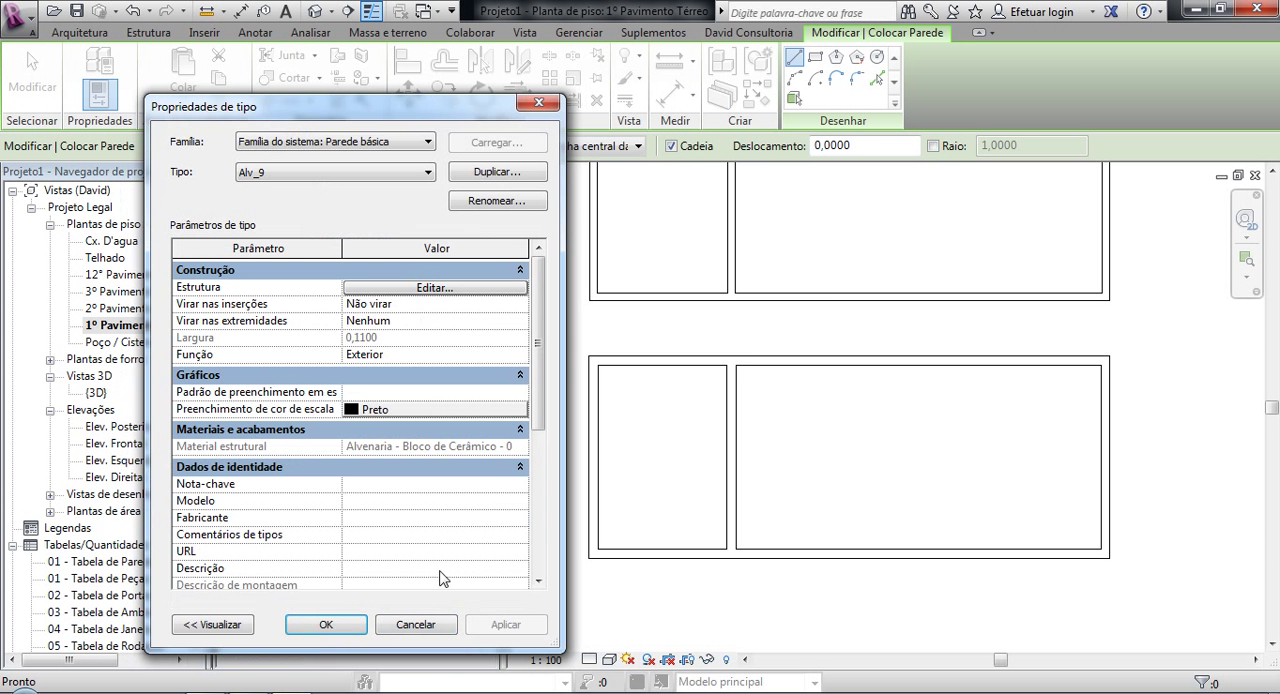
Step: Duplicate the Alv_9 wall type under the name Gesso
click(485, 178)
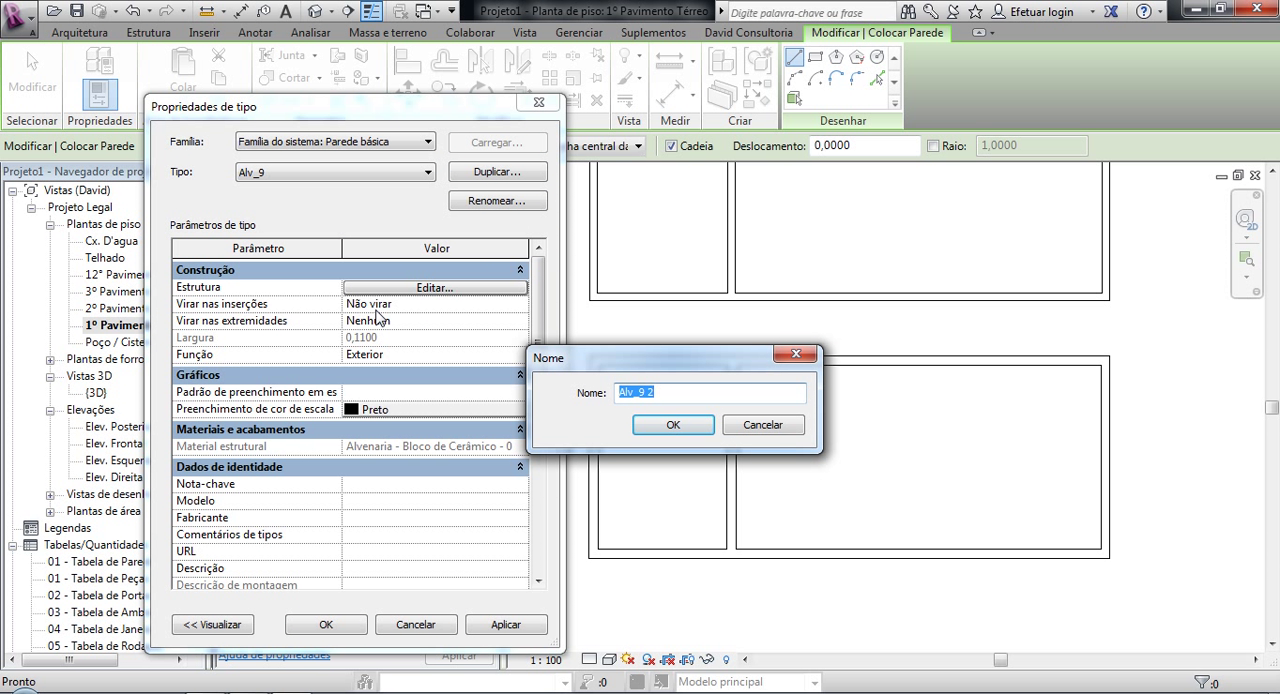
text(Gesso)
click(663, 425)
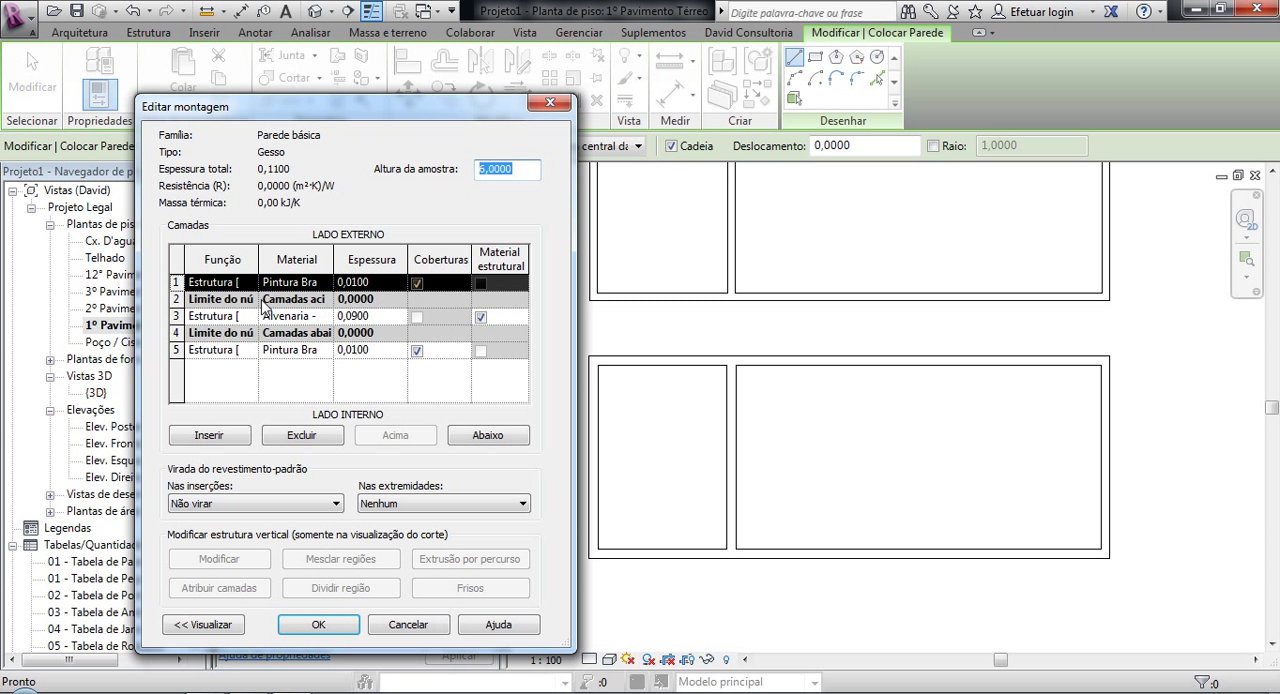
Step: Delete the exterior and interior paint layers from the Gesso wall's structure, keeping only the masonry core
click(291, 437)
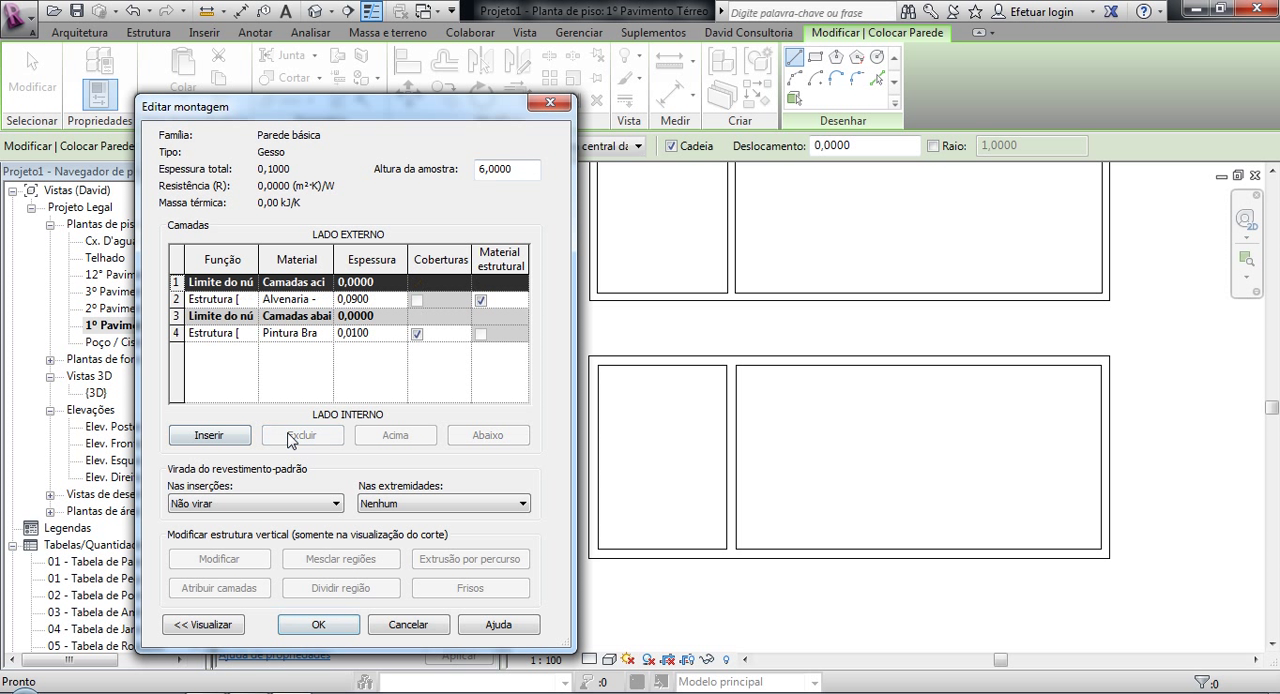
click(290, 333)
click(301, 435)
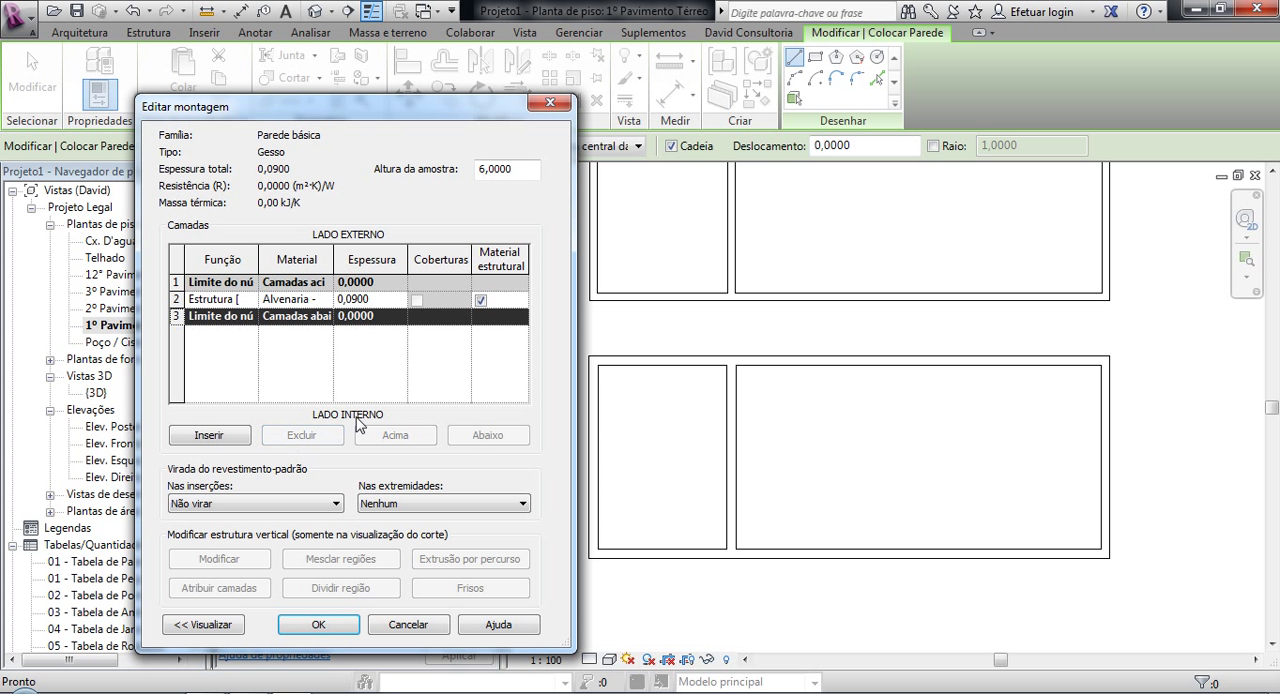
Step: Set the Gesso wall's structural layer to 0,0200 thick with the material Gesso
click(362, 299)
text(200)
click(326, 302)
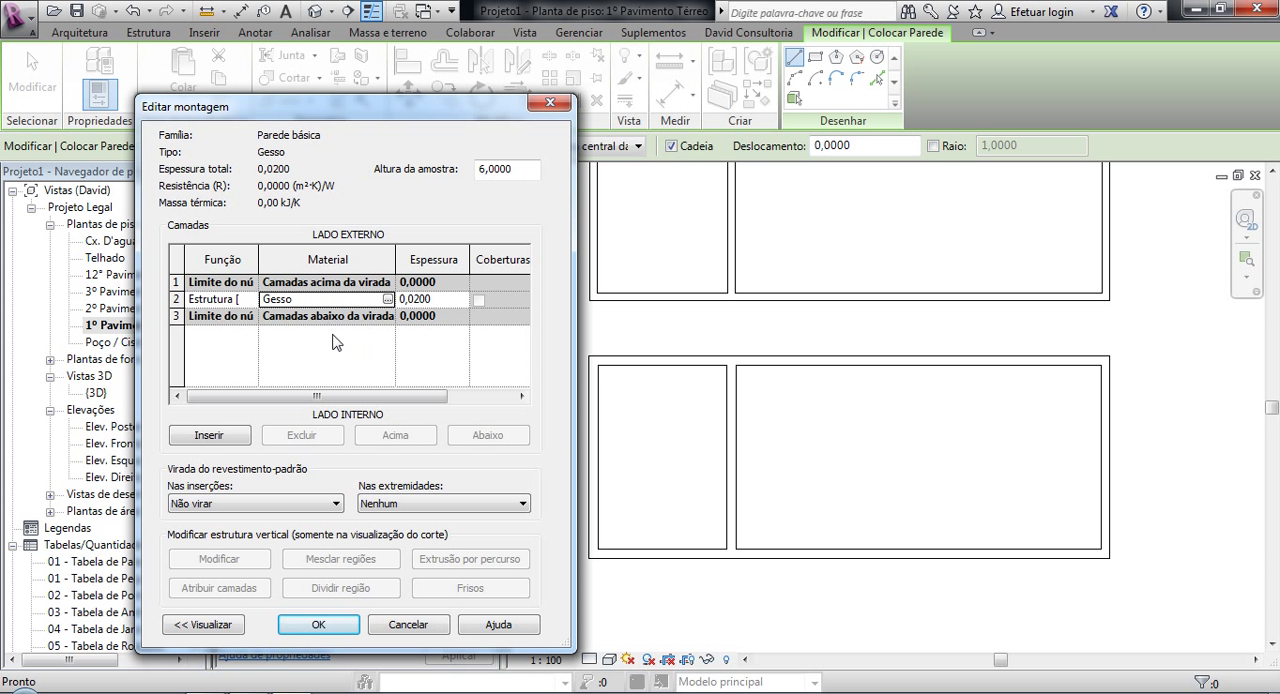
click(318, 625)
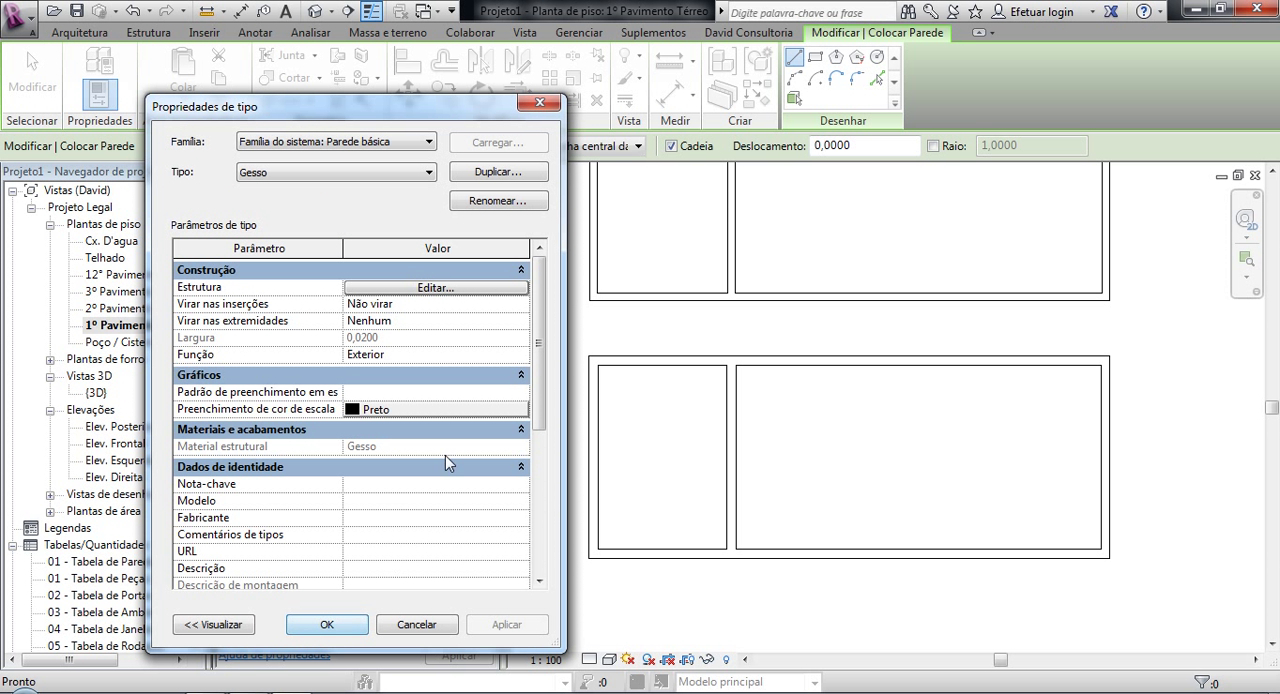
Step: Duplicate the Gesso wall type under the name Pintura
click(482, 177)
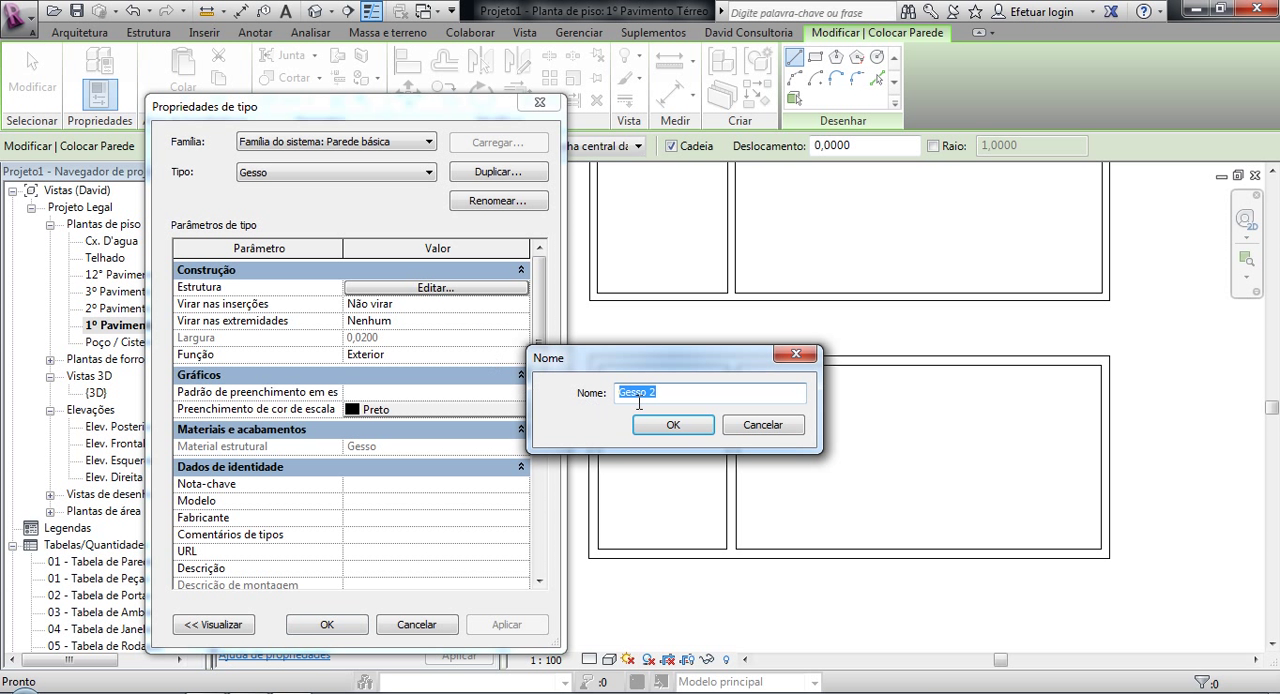
text(Pin)
click(673, 425)
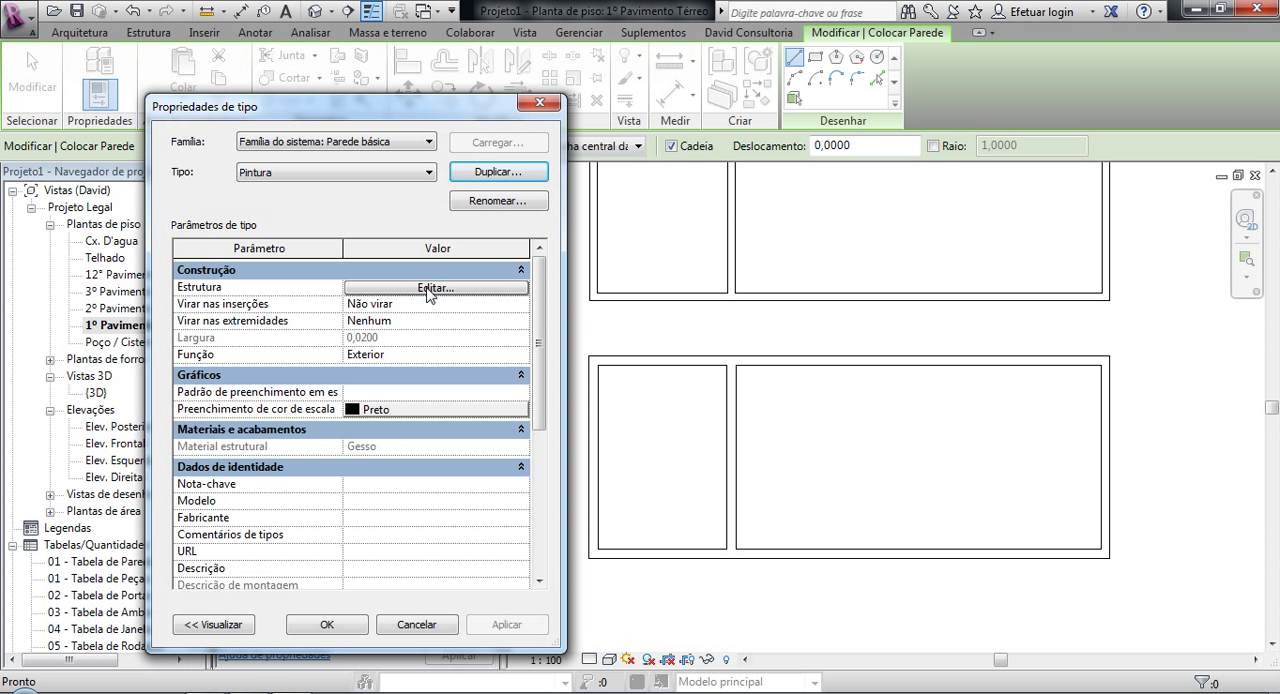
Step: Assign the material 1 Pintura Branco Gelo to the Pintura wall's structural layer and apply the type changes
click(430, 288)
click(318, 300)
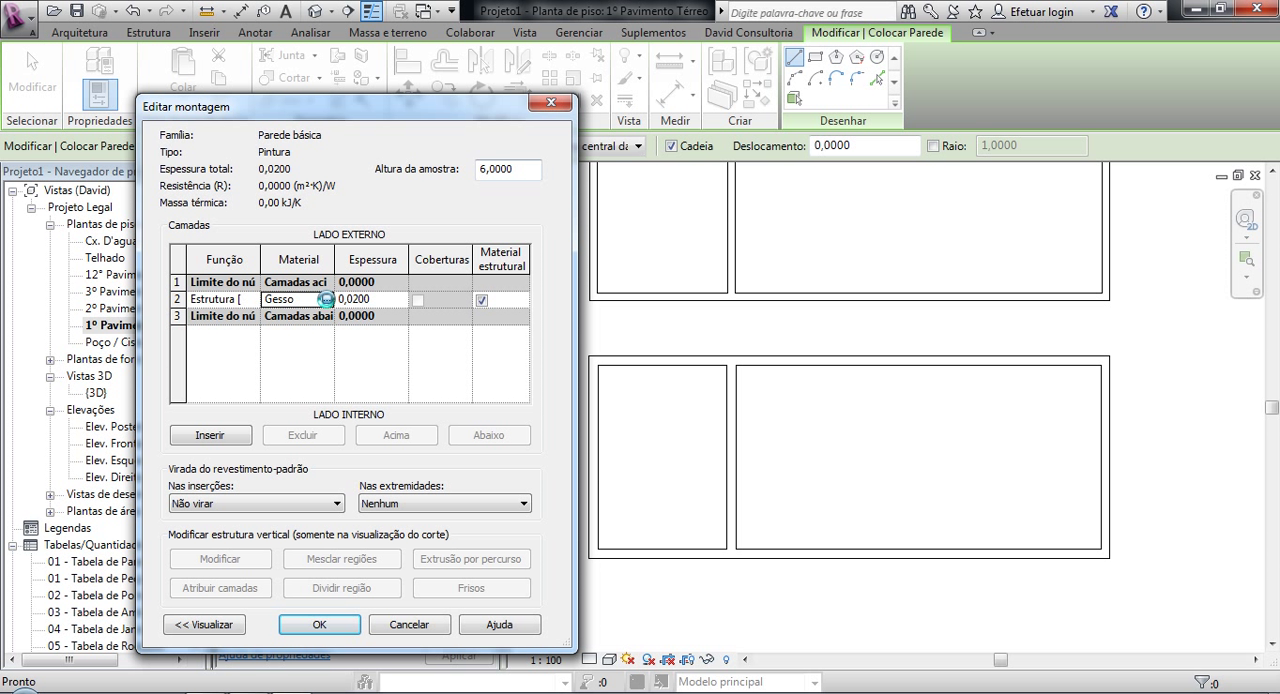
click(327, 300)
drag(334, 265, 401, 265)
click(317, 630)
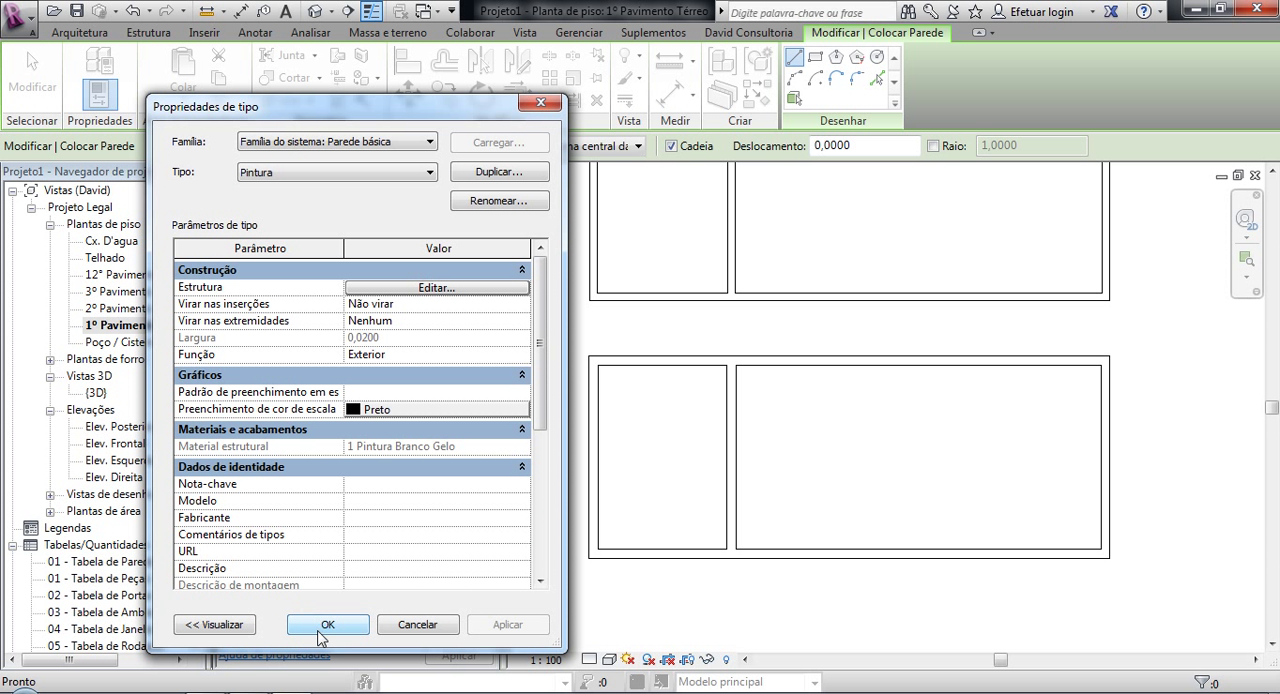
click(327, 625)
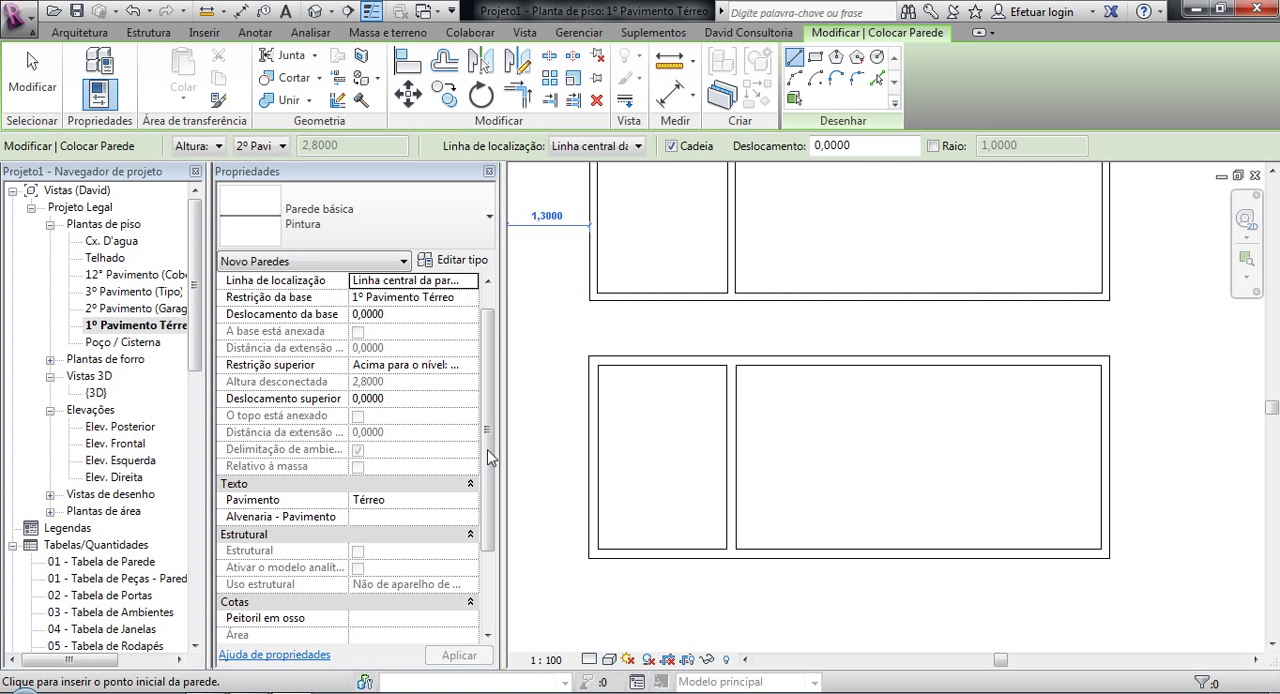
Step: Choose the Gesso wall type for the new wall and set it up for rectangular drawing
click(435, 245)
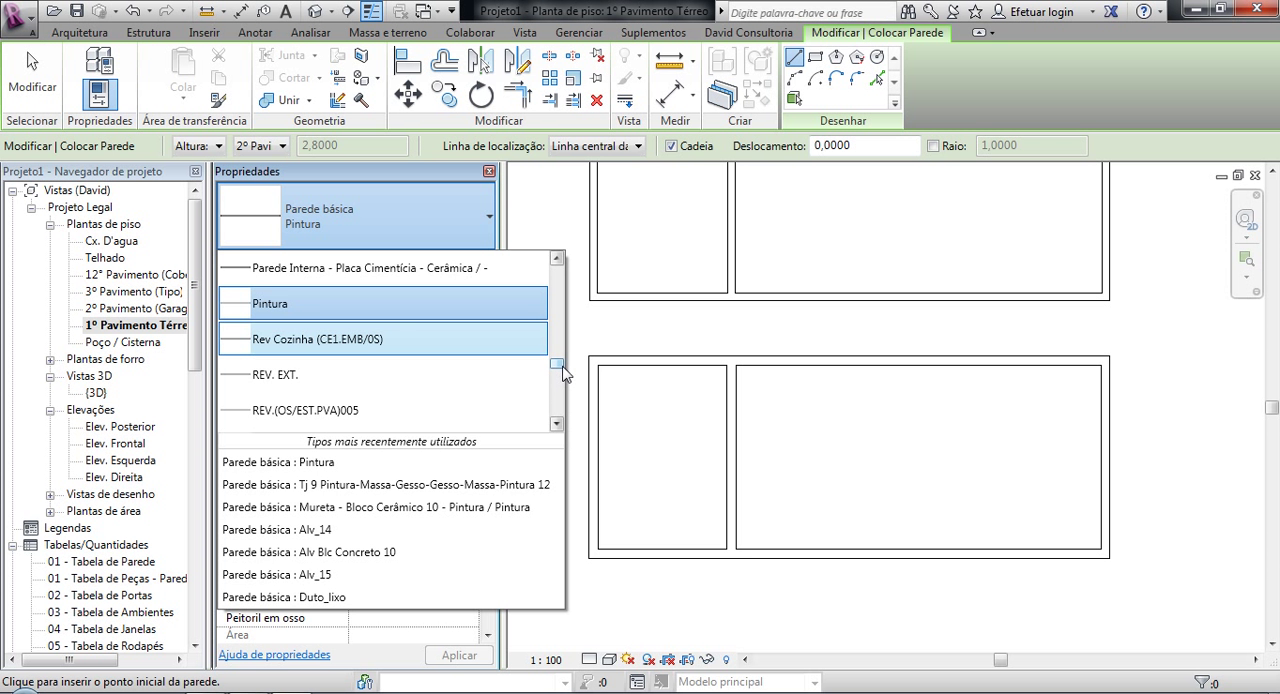
scroll(562, 372, up, 2)
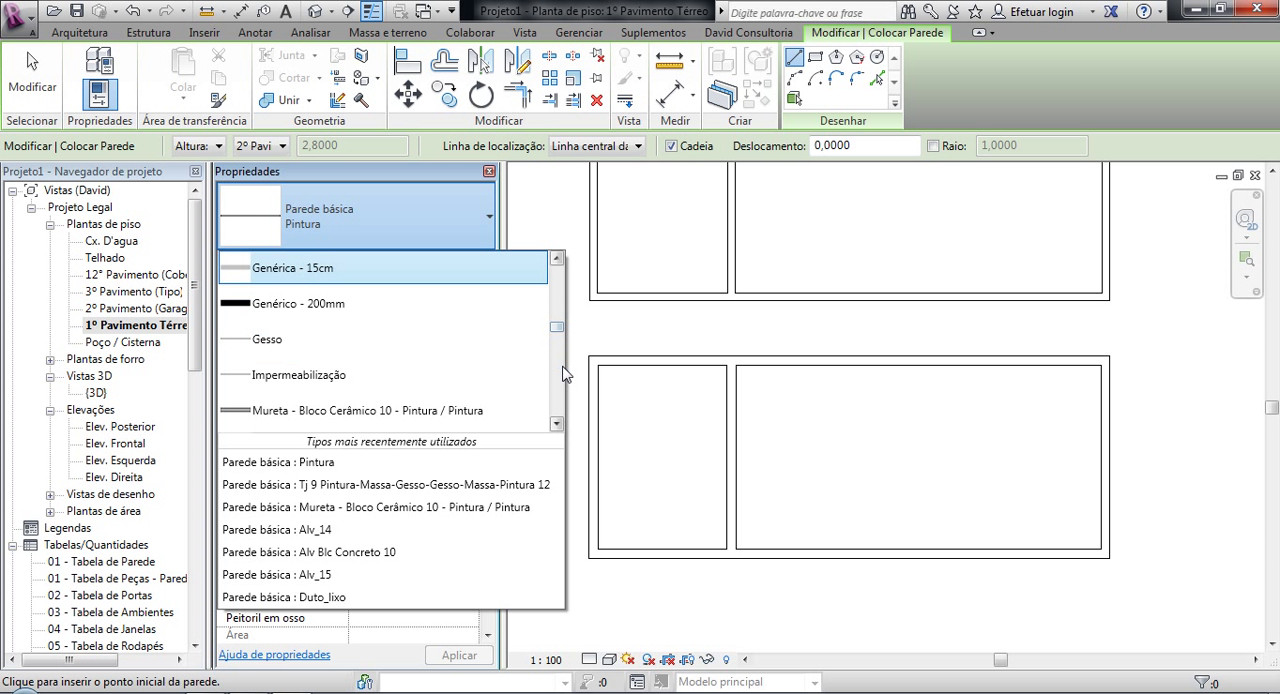
click(338, 342)
click(815, 57)
scroll(729, 371, up, 4)
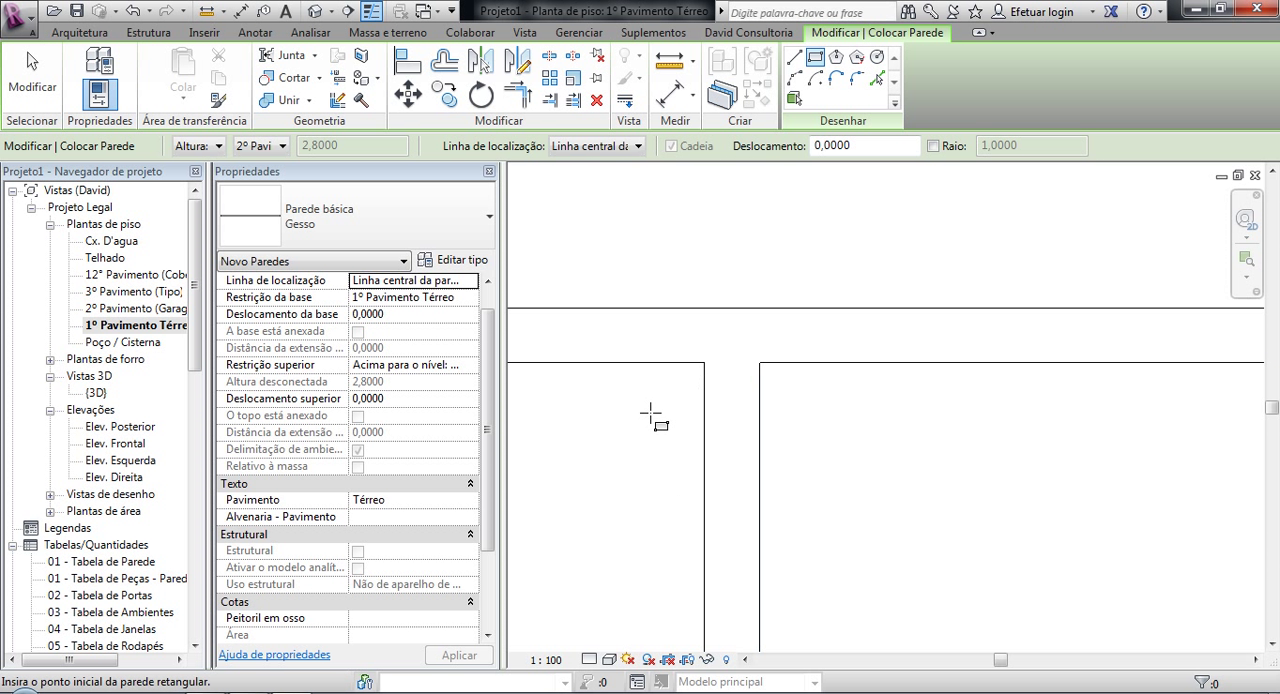
scroll(648, 414, down, 12)
middle_drag(626, 470, 678, 412)
scroll(614, 437, up, 3)
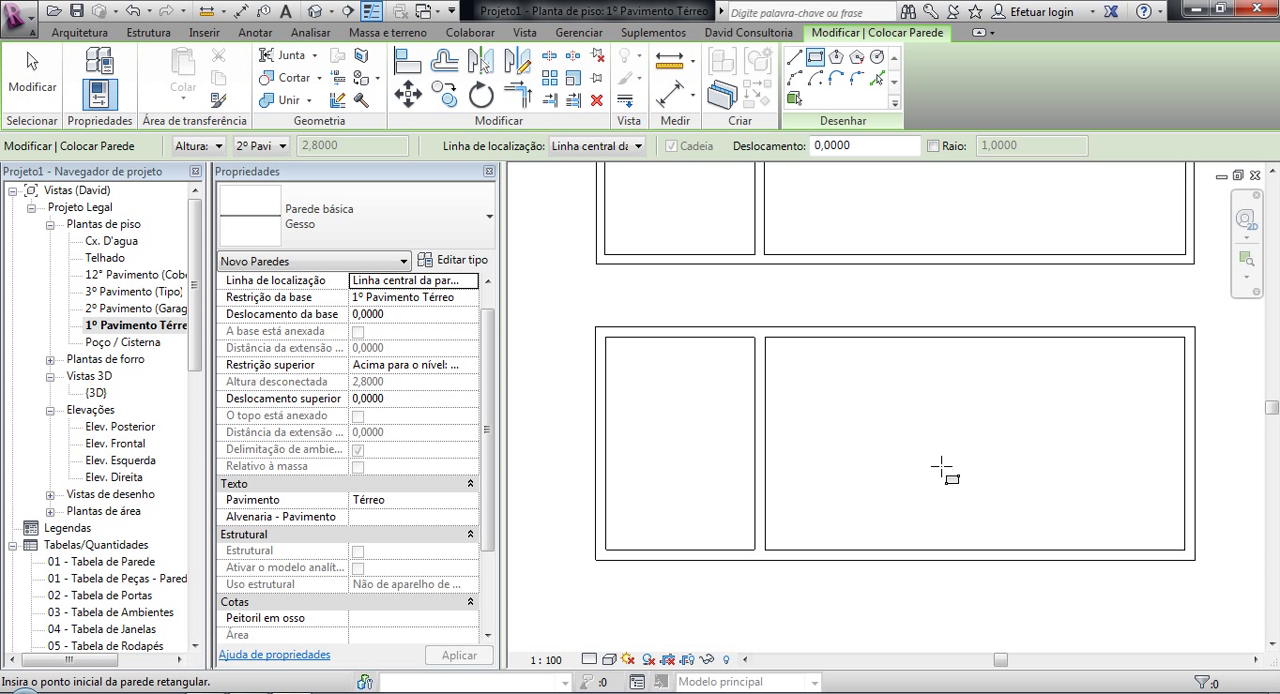
Step: Set the new Gesso wall's top constraint to Não conectado with an unconnected height of 2,5000
click(472, 368)
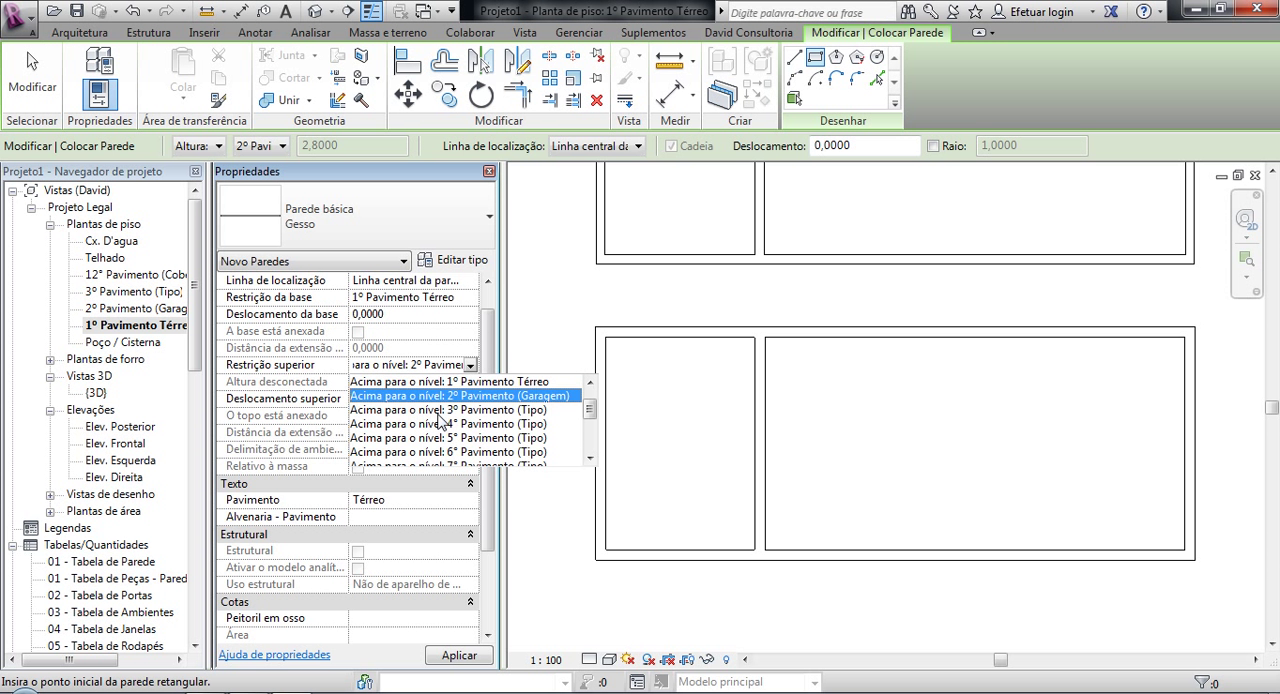
scroll(598, 430, up, 1)
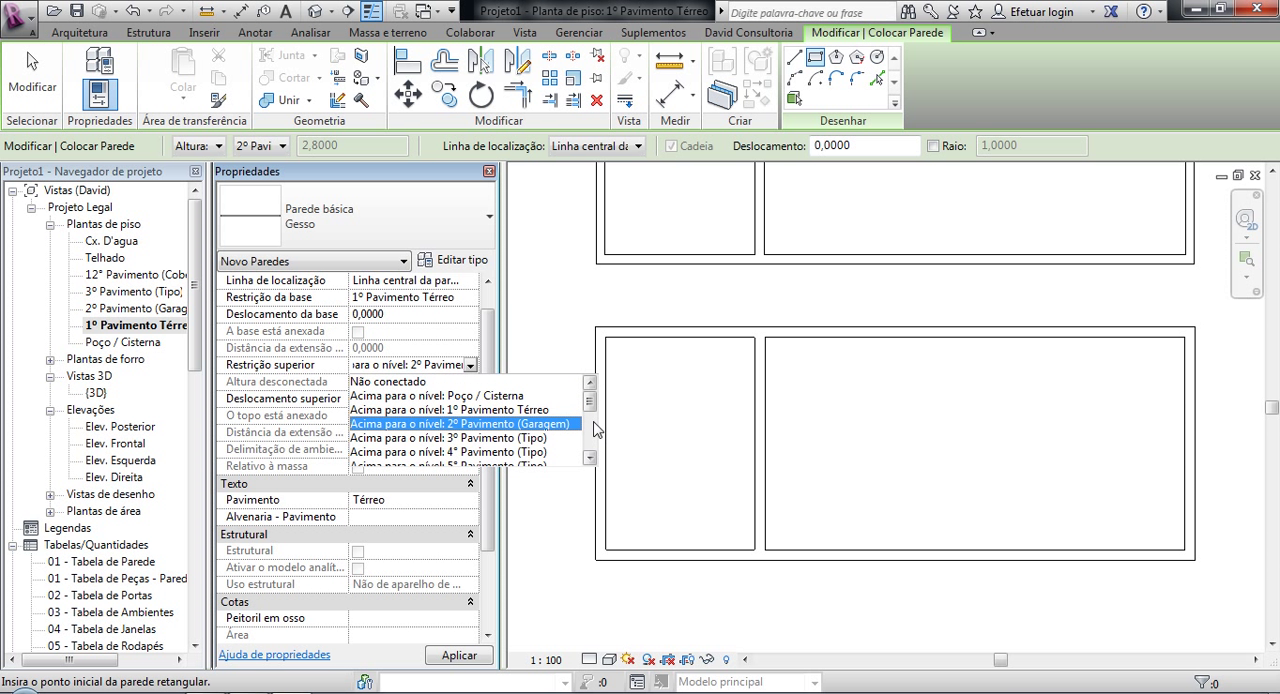
click(452, 384)
click(368, 382)
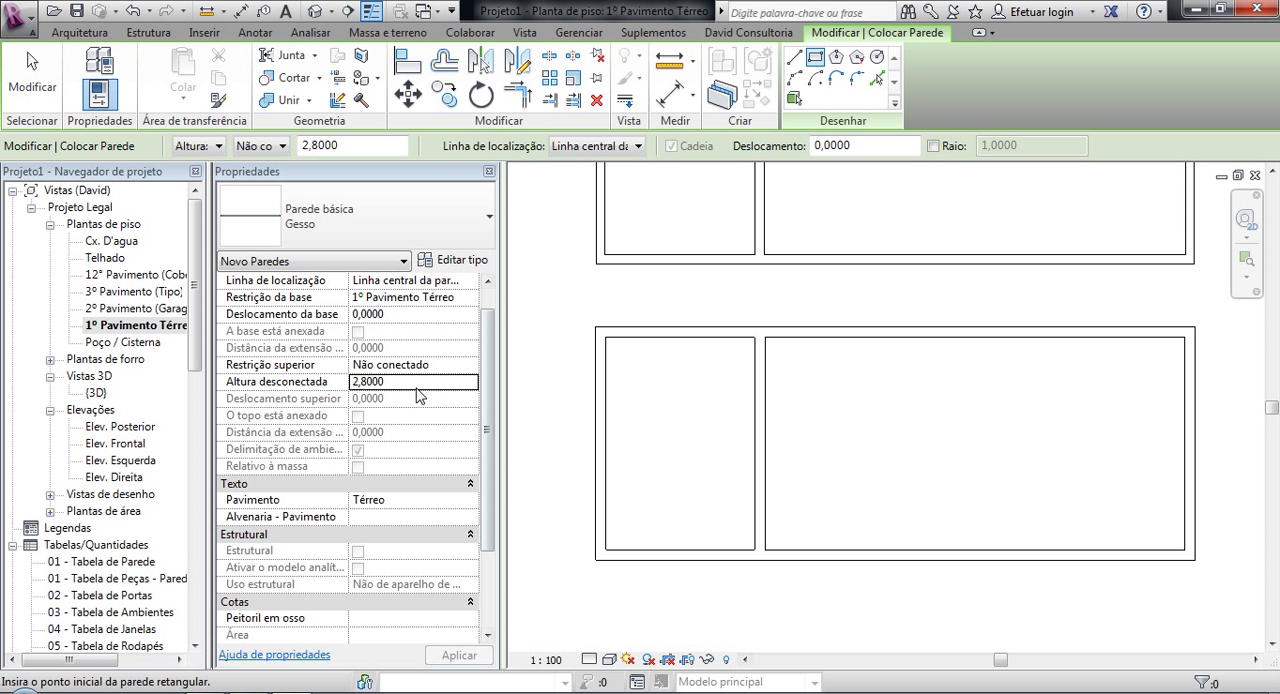
click(390, 380)
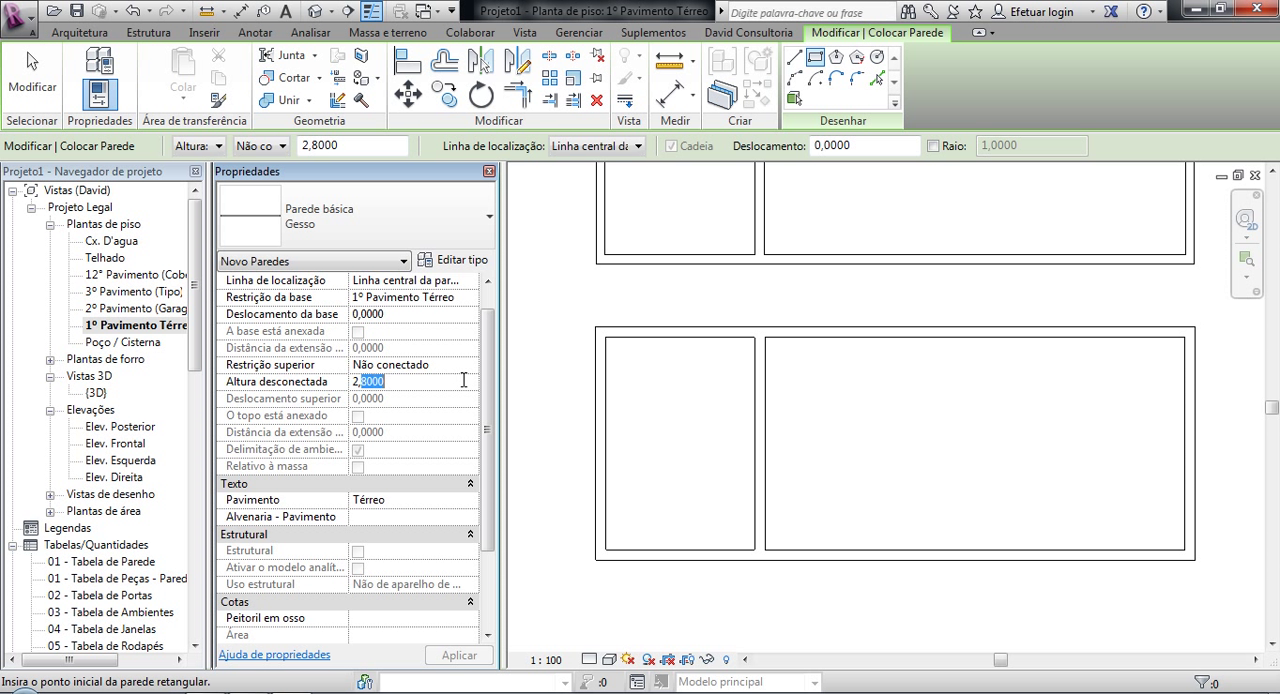
text(5000)
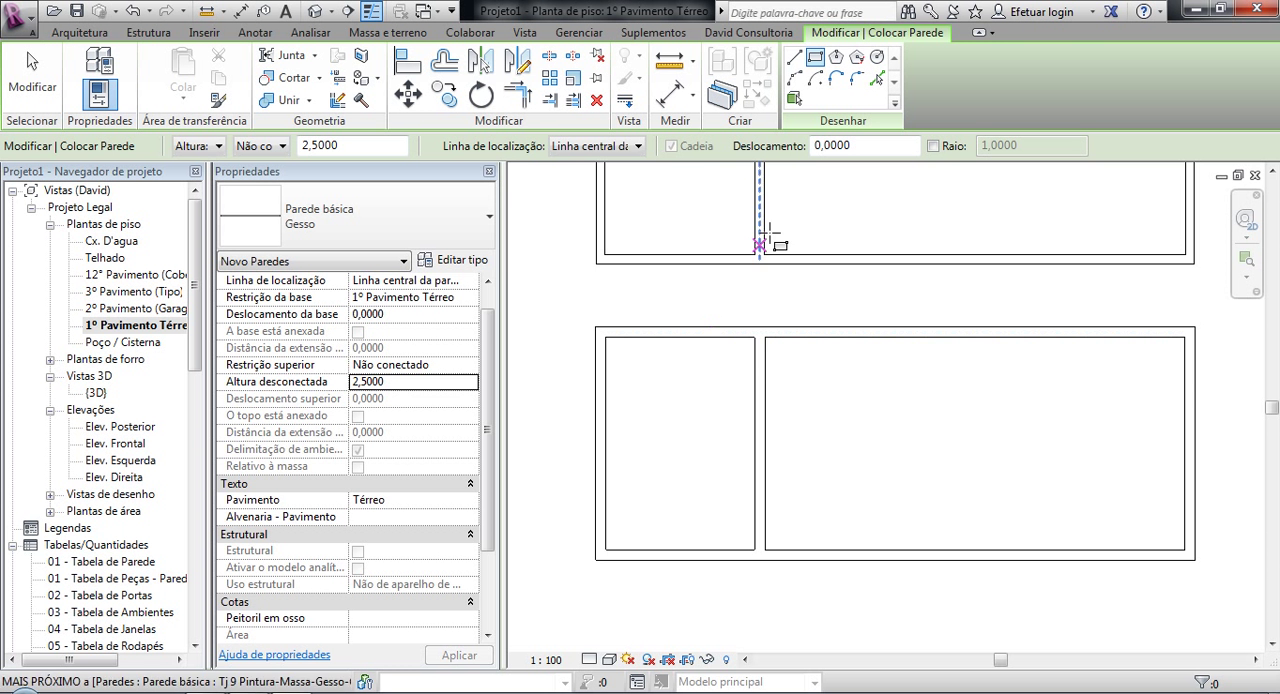
Step: Draw a rectangular Gesso wall along the smaller room's inner faces, located by Face de acabamento: Externa
scroll(752, 360, up, 2)
click(595, 146)
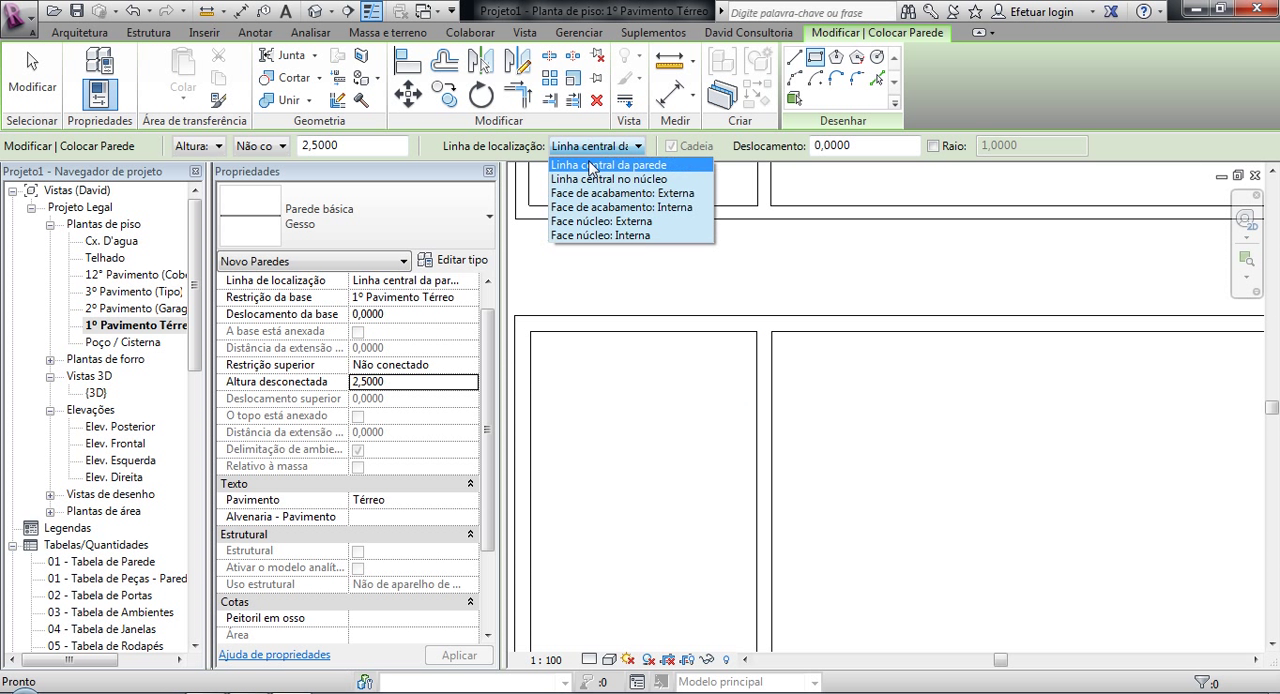
click(620, 193)
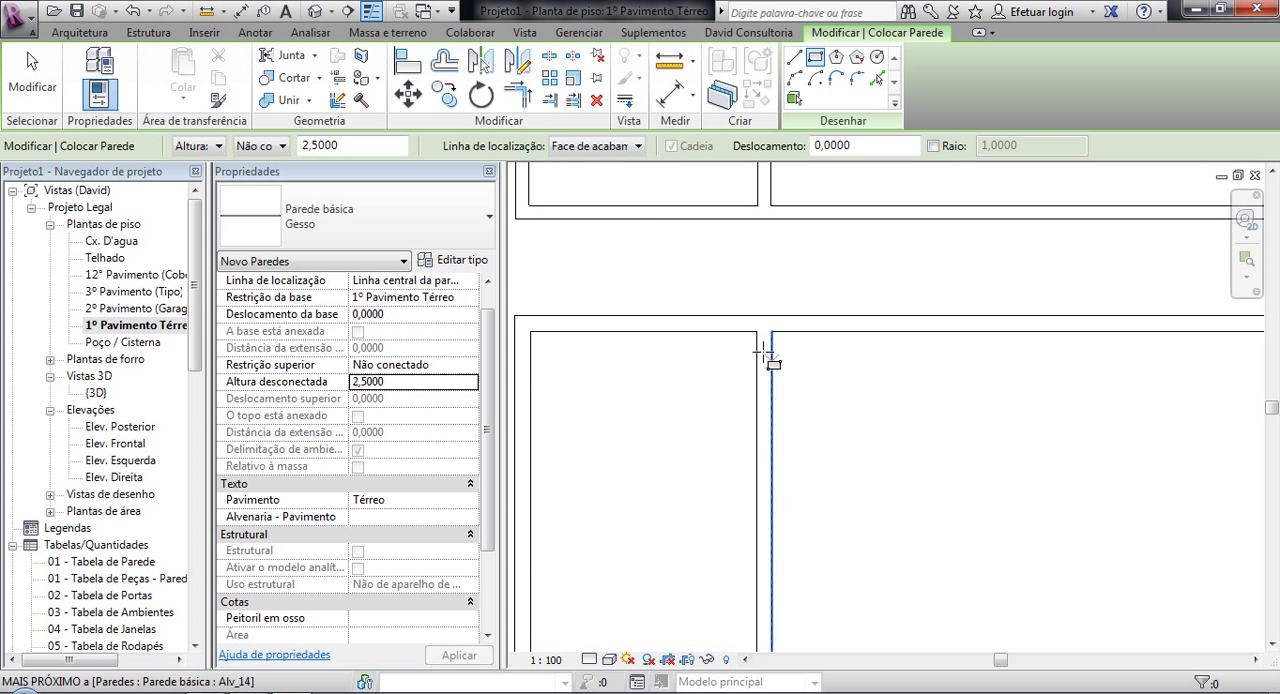
click(756, 331)
scroll(735, 390, up, 3)
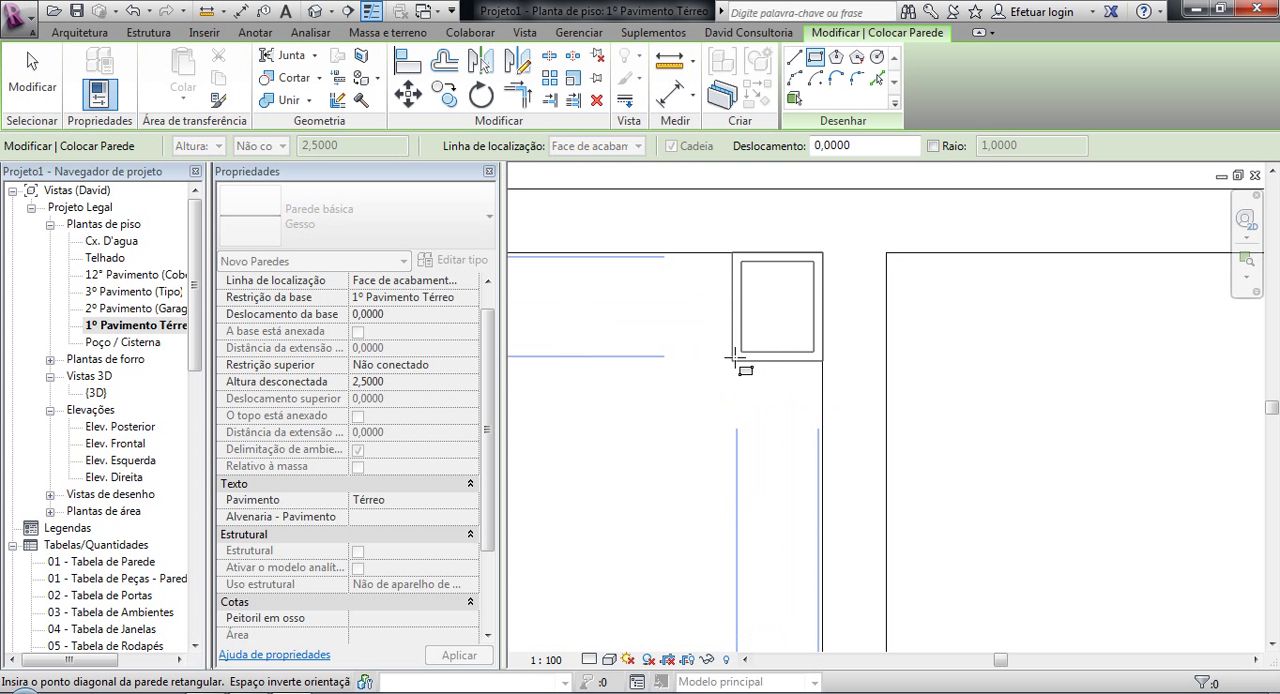
scroll(730, 395, down, 3)
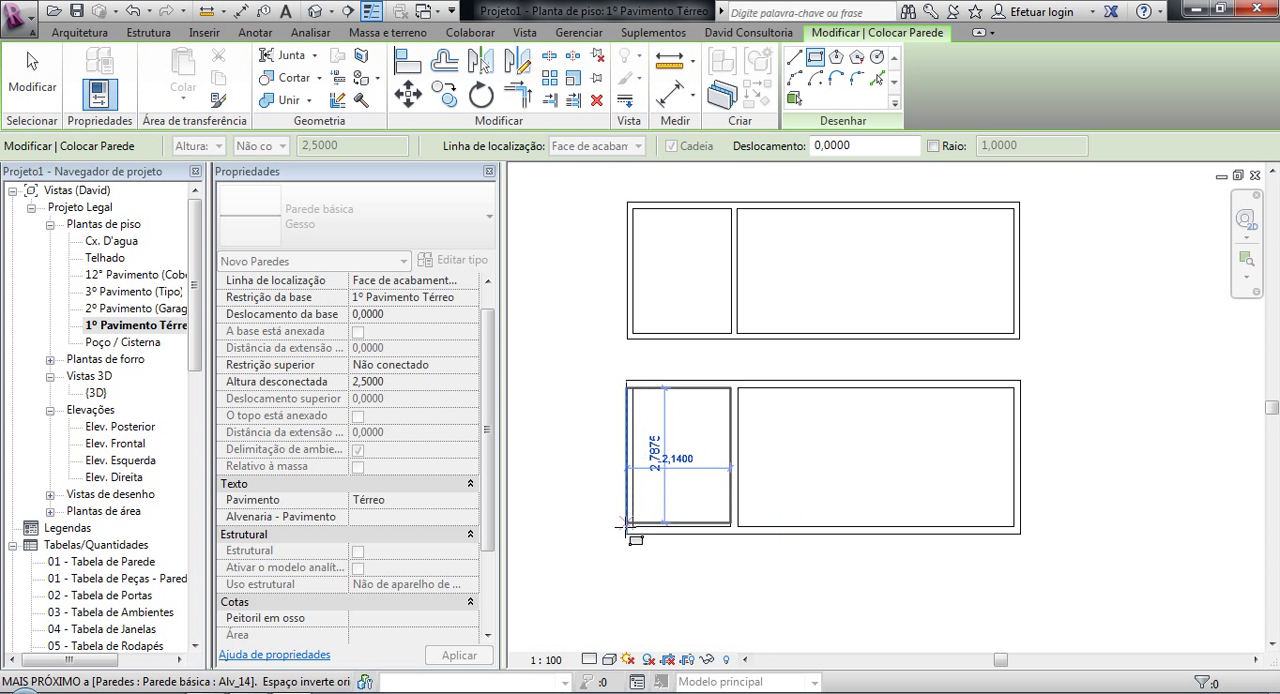
scroll(630, 533, up, 3)
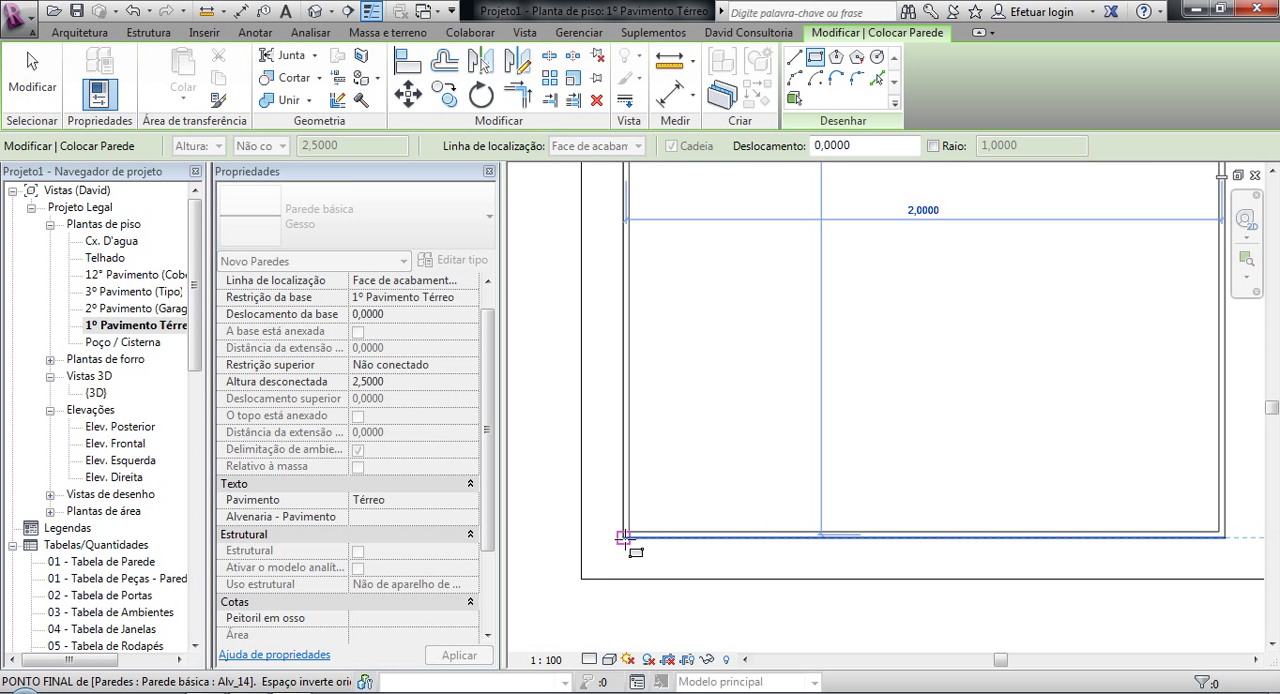
click(624, 538)
scroll(683, 491, down, 3)
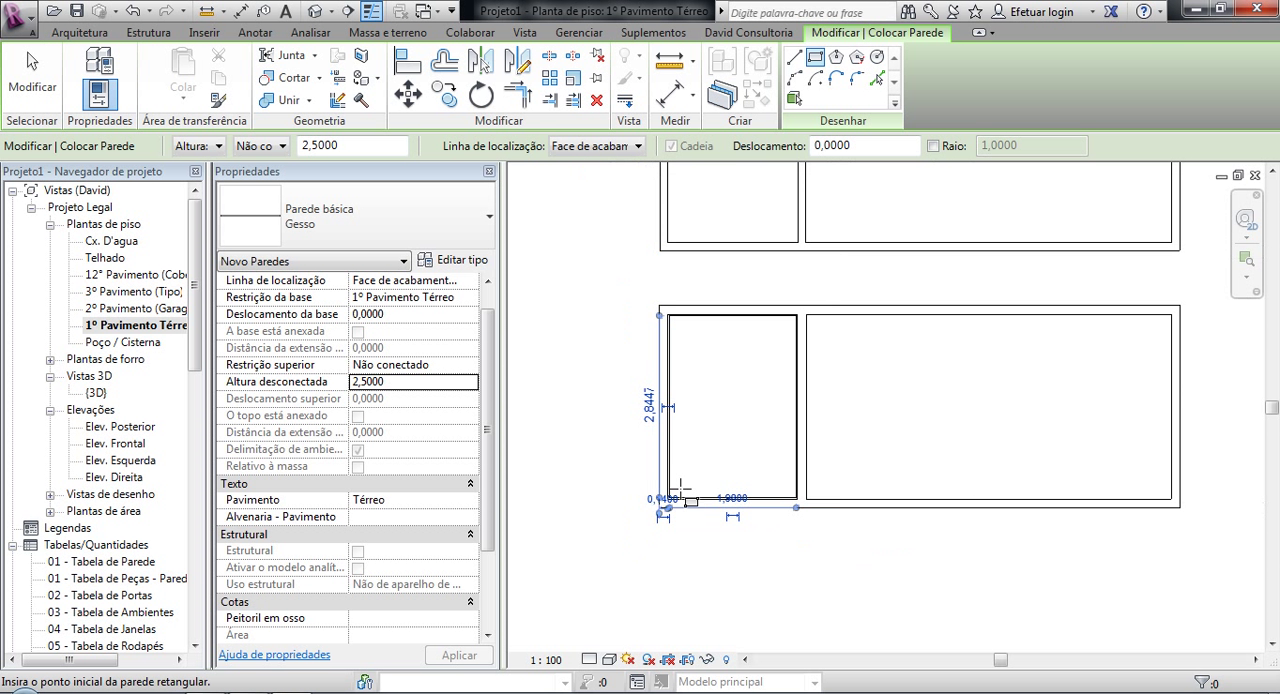
Step: Set the unconnected height for the next Gesso wall to 2,7000
middle_drag(766, 420, 680, 386)
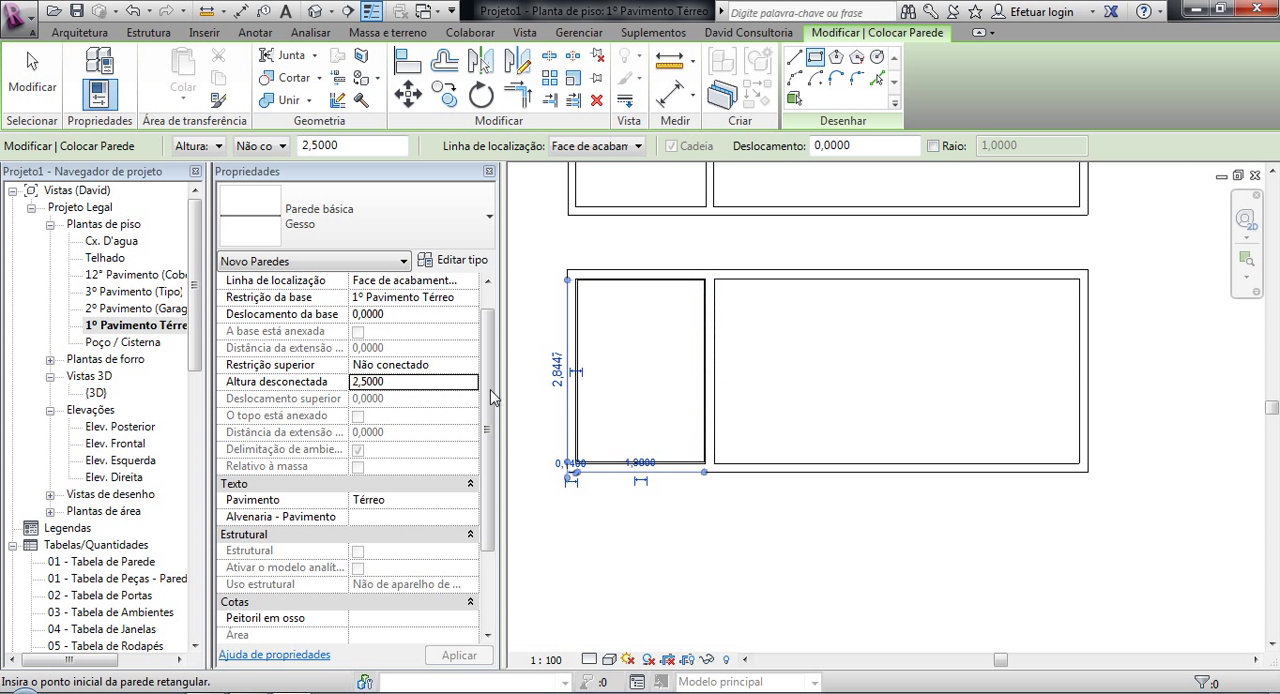
click(368, 381)
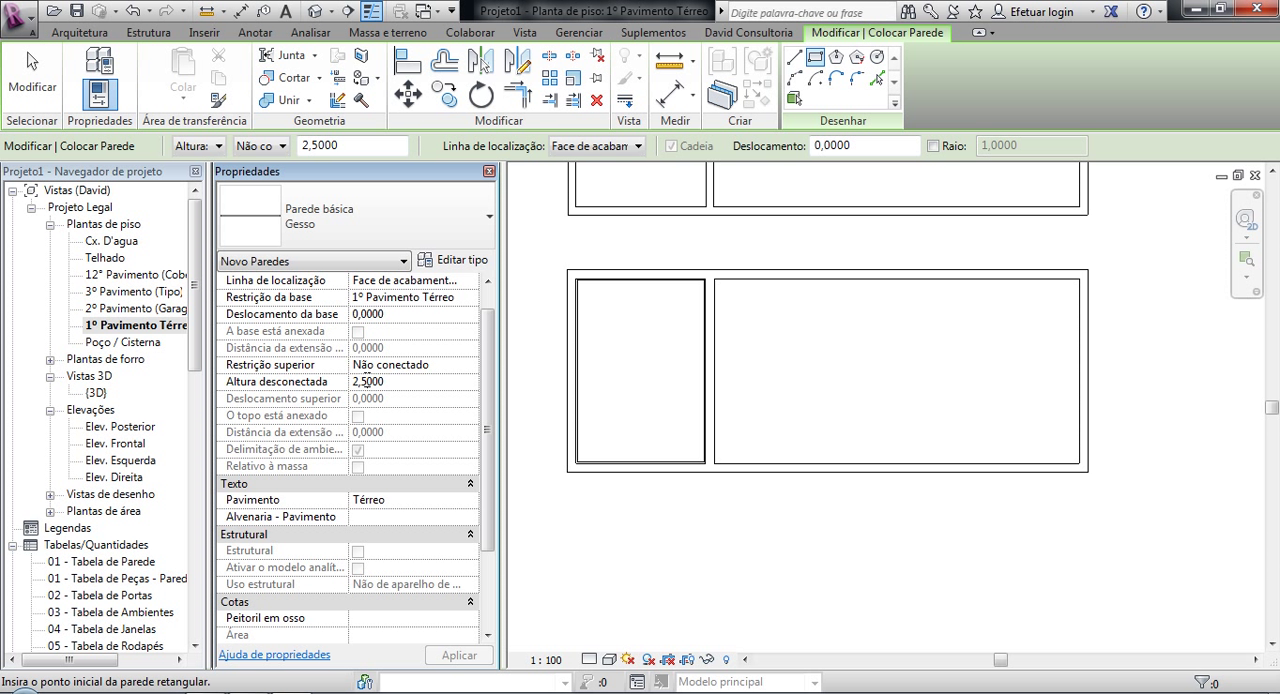
drag(364, 381, 498, 375)
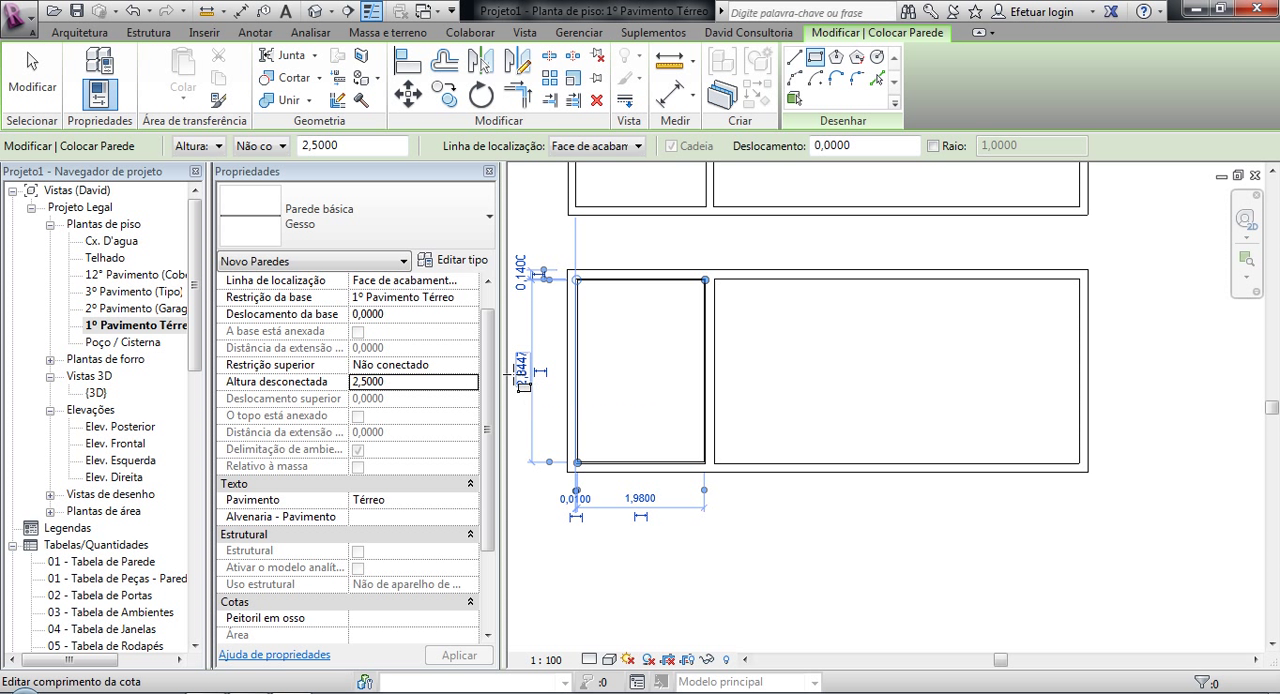
click(365, 382)
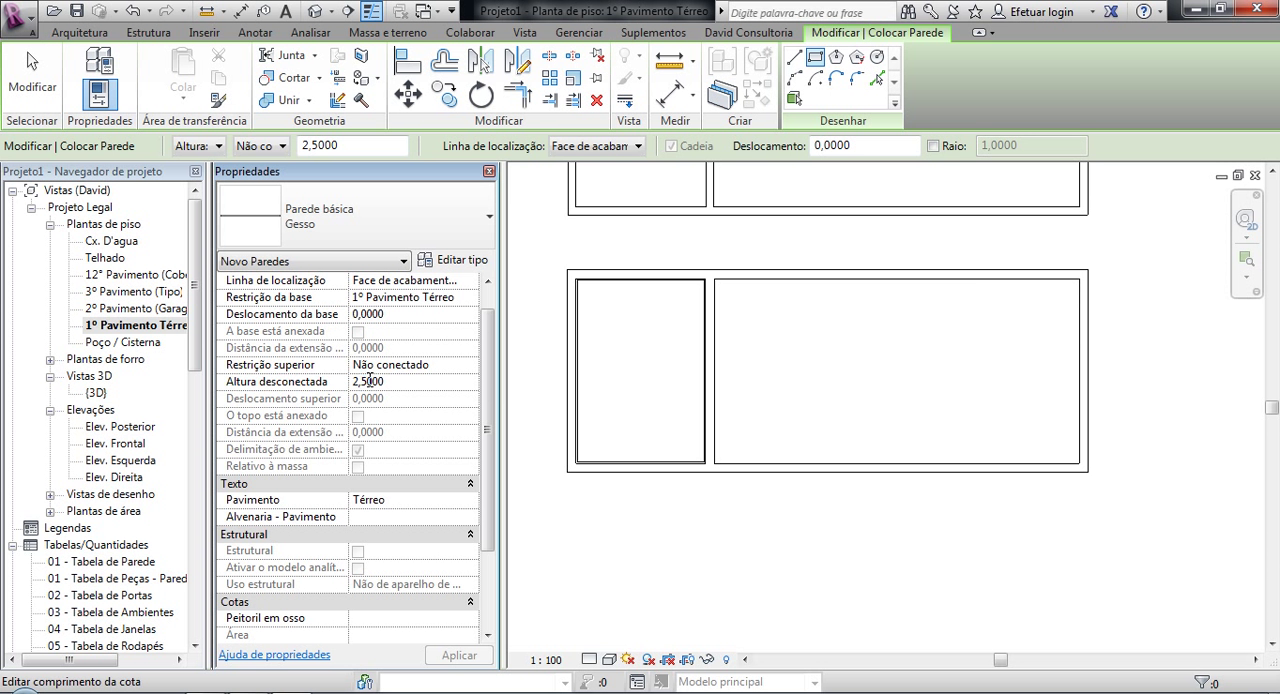
text(7)
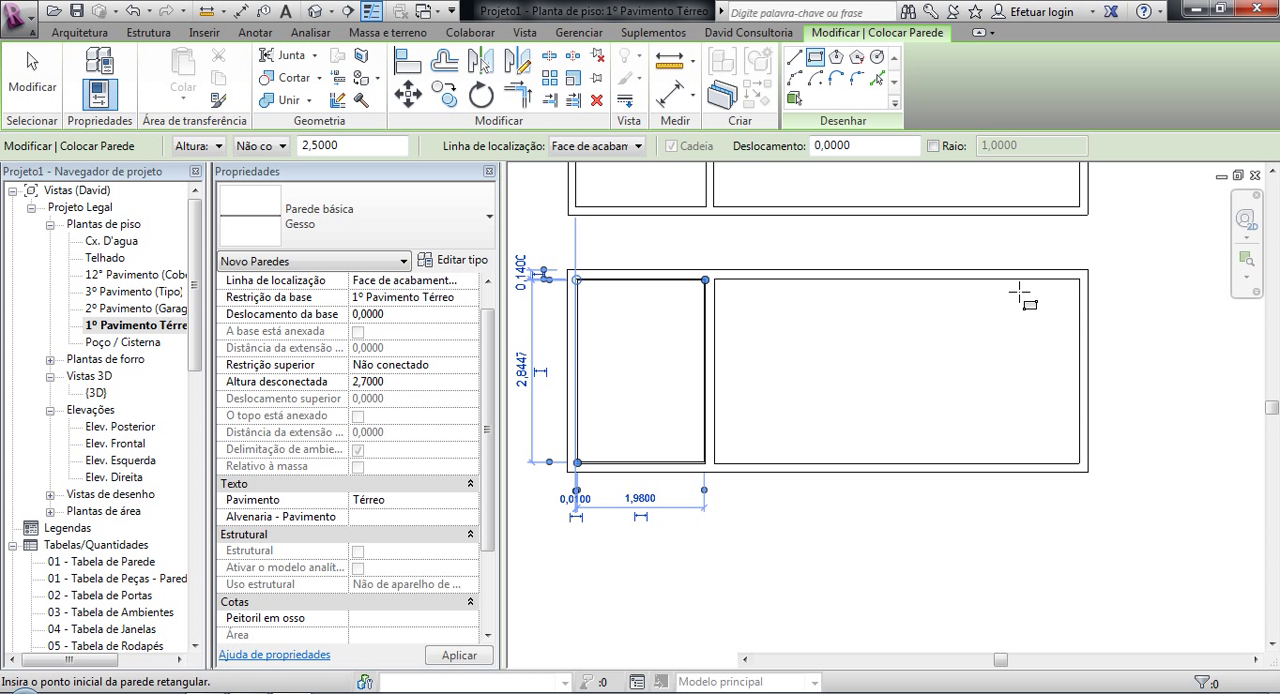
Step: Draw a rectangular Gesso wall corner to corner along the larger room's inner faces and end wall placement
click(1074, 280)
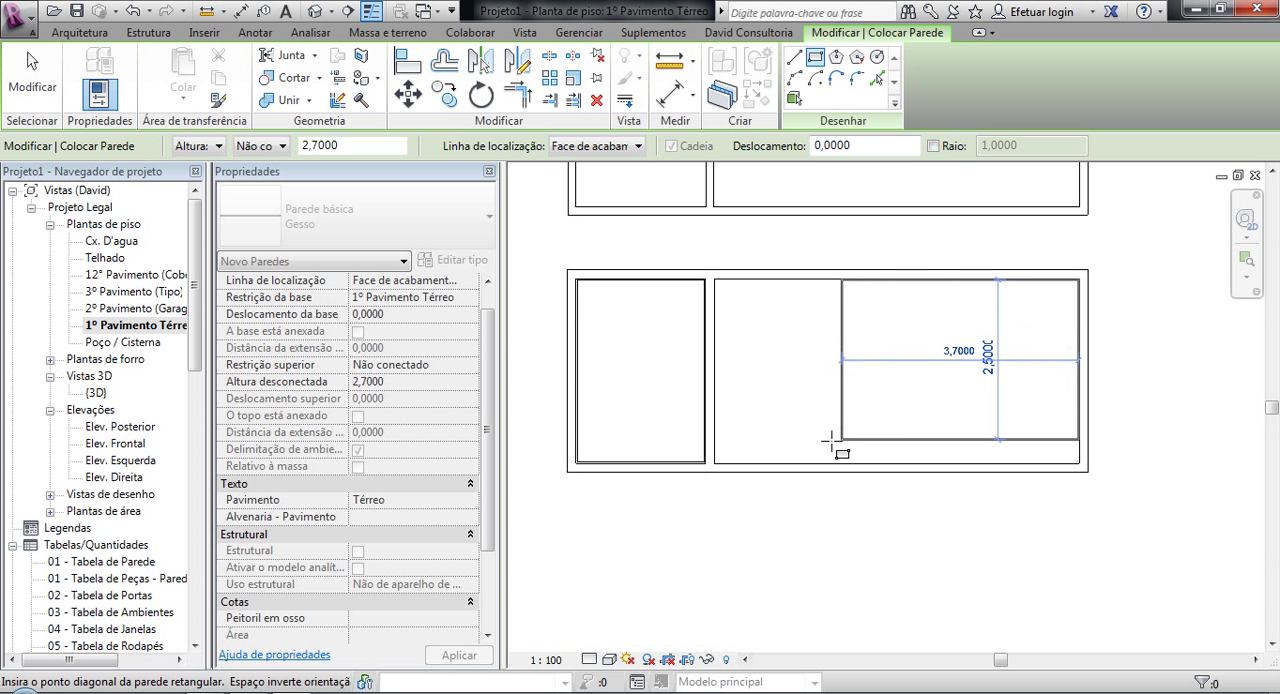
scroll(748, 450, up, 1)
scroll(744, 451, up, 5)
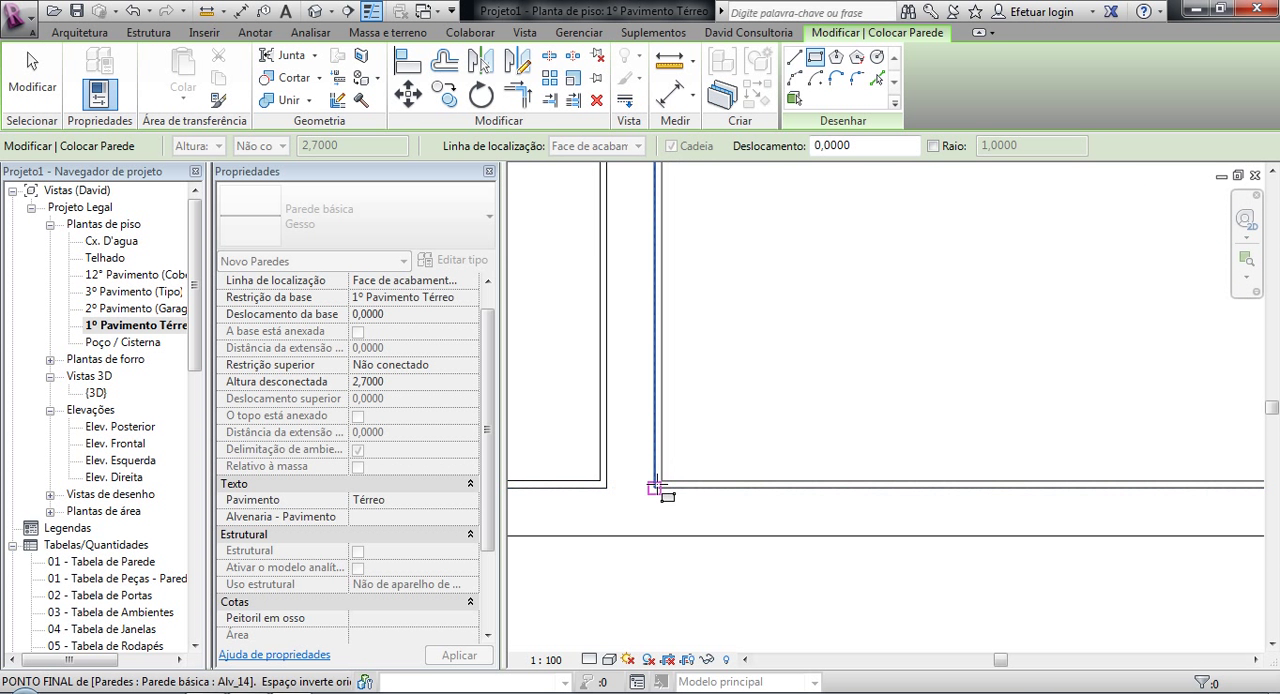
click(658, 483)
key(Escape)
key(Escape)
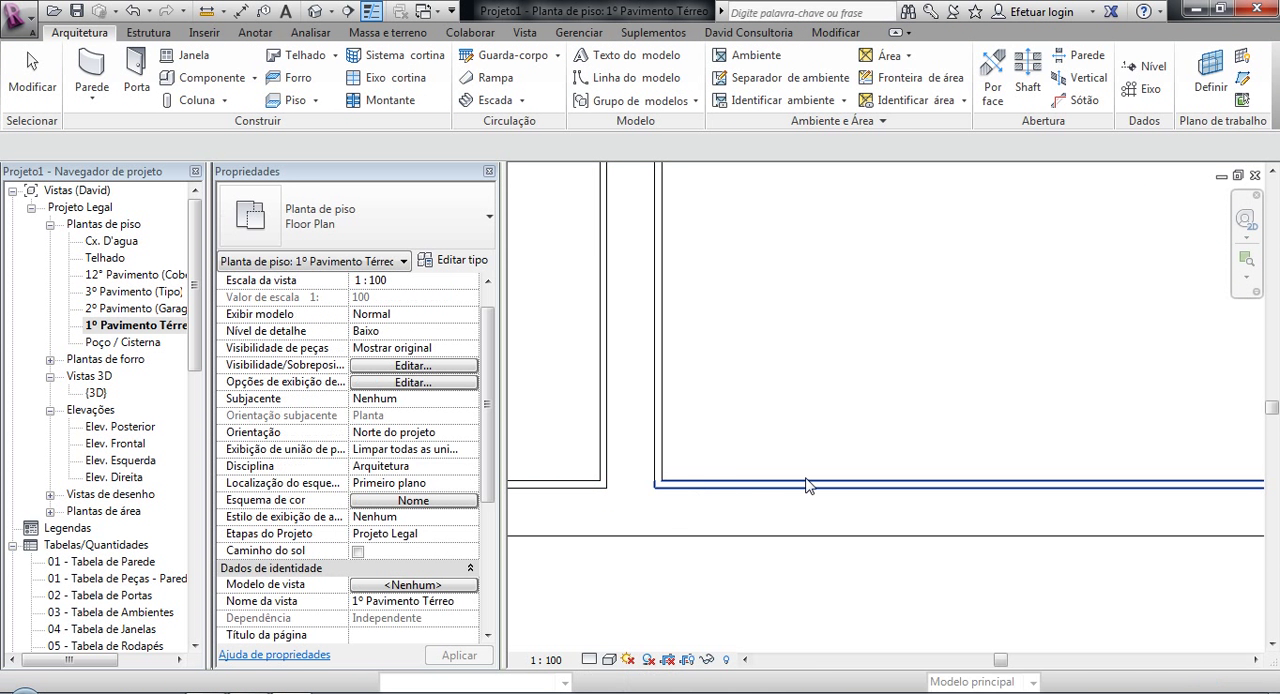
Step: Join the geometry of the second building's upper Alv_14 wall with the Gesso walls lining it in both rooms
scroll(808, 486, down, 6)
scroll(808, 486, down, 2)
middle_drag(860, 449, 872, 513)
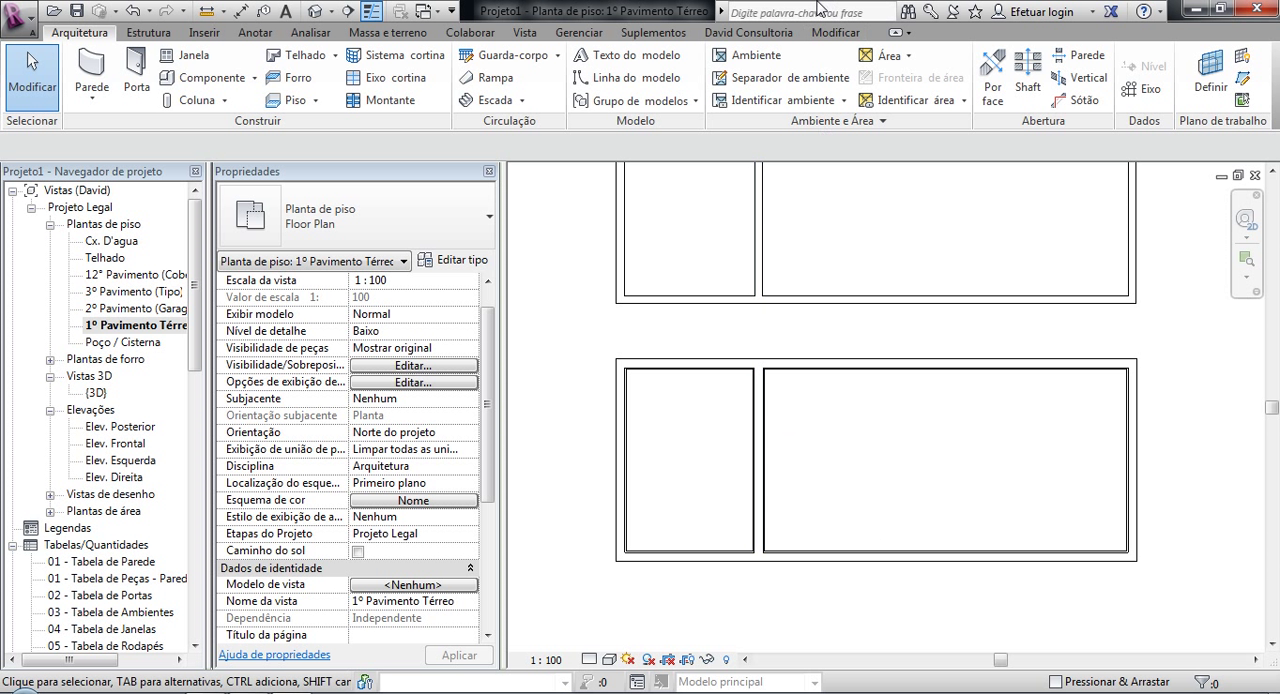
click(852, 33)
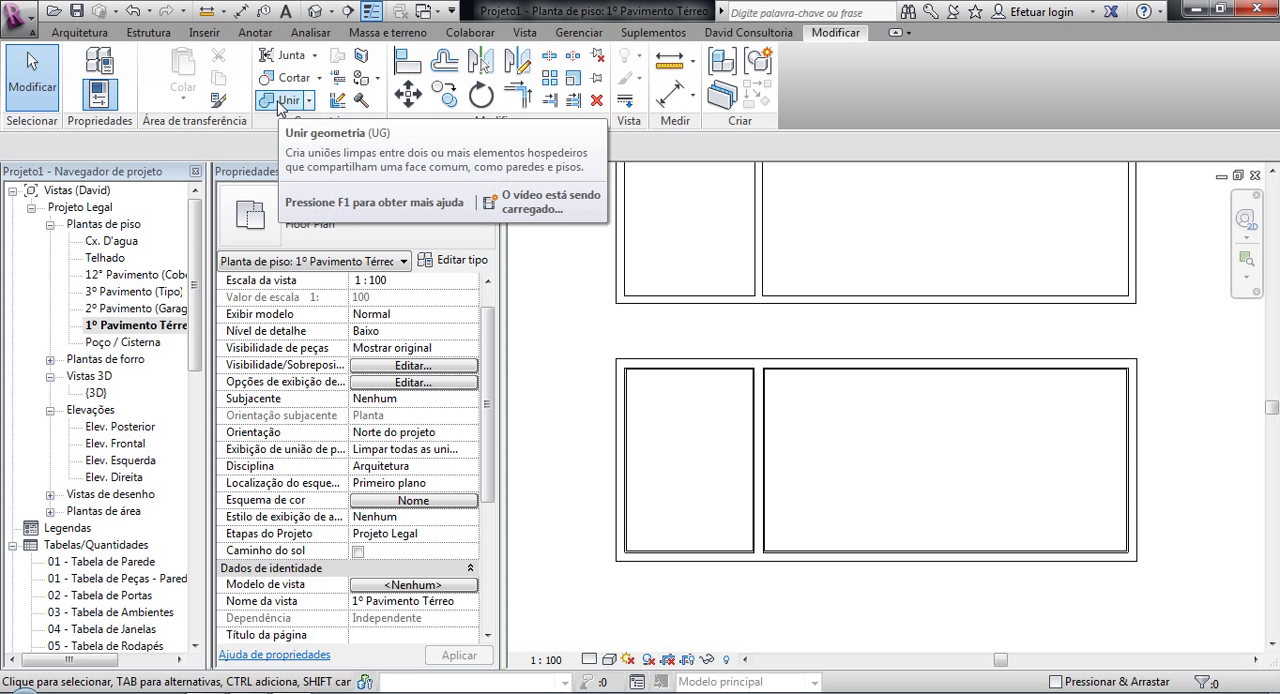
click(280, 102)
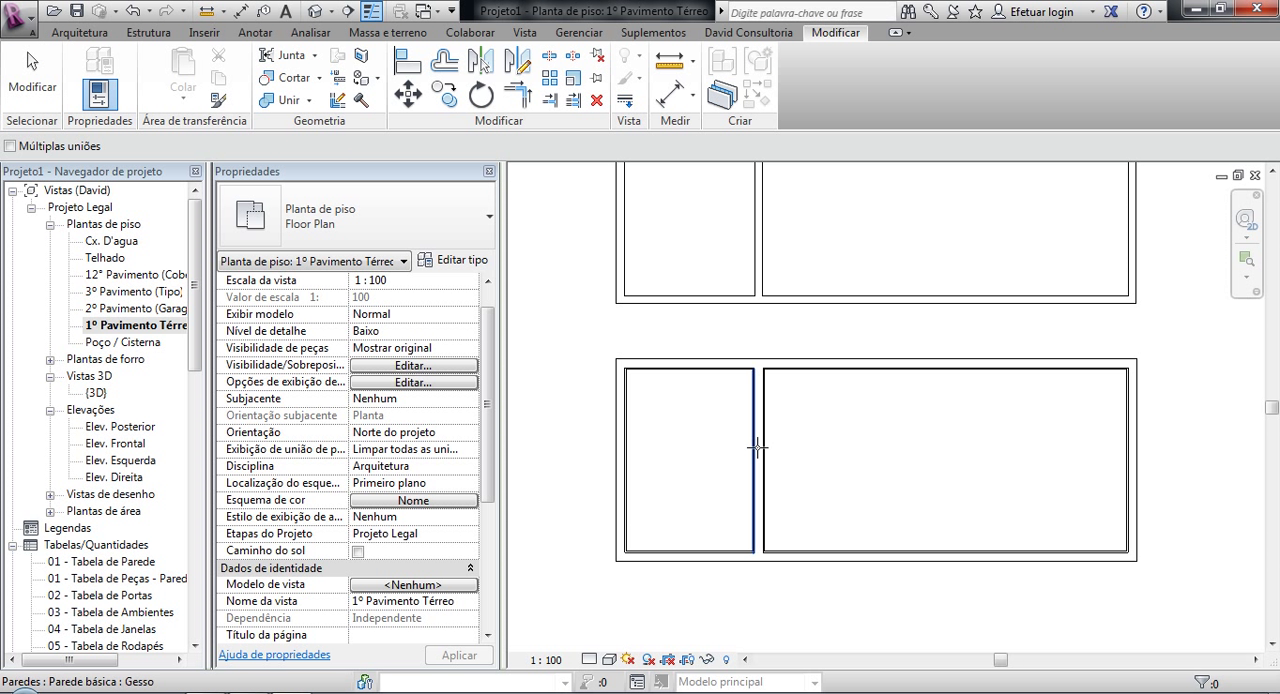
scroll(818, 382, up, 2)
click(812, 348)
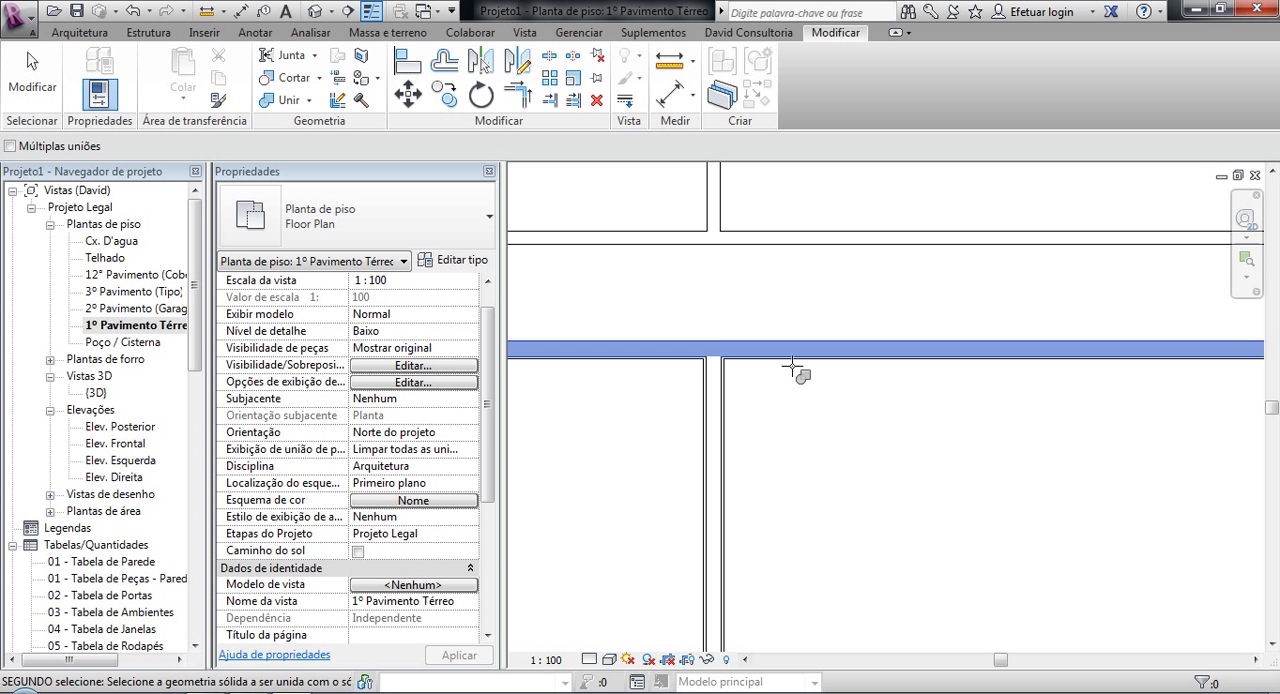
click(679, 340)
click(683, 357)
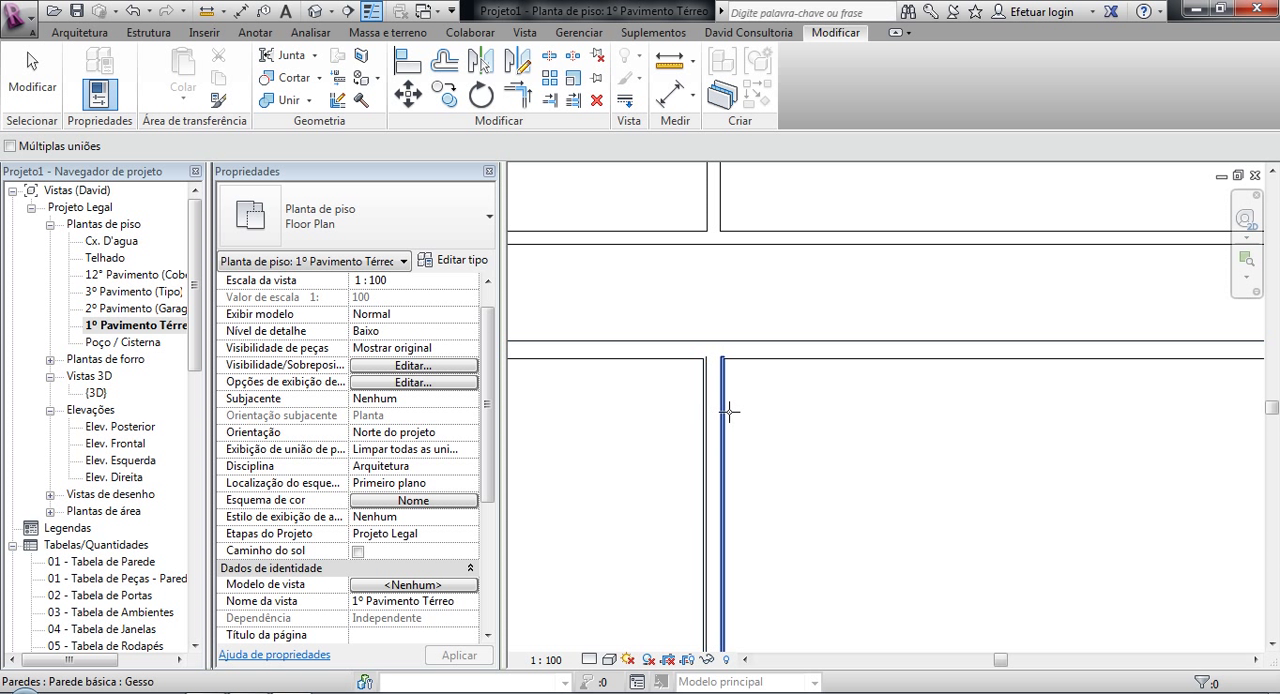
Step: Join the geometry of the second building's Alv_14 partition wall with the Gesso wall on the smaller room's side
scroll(714, 408, up, 4)
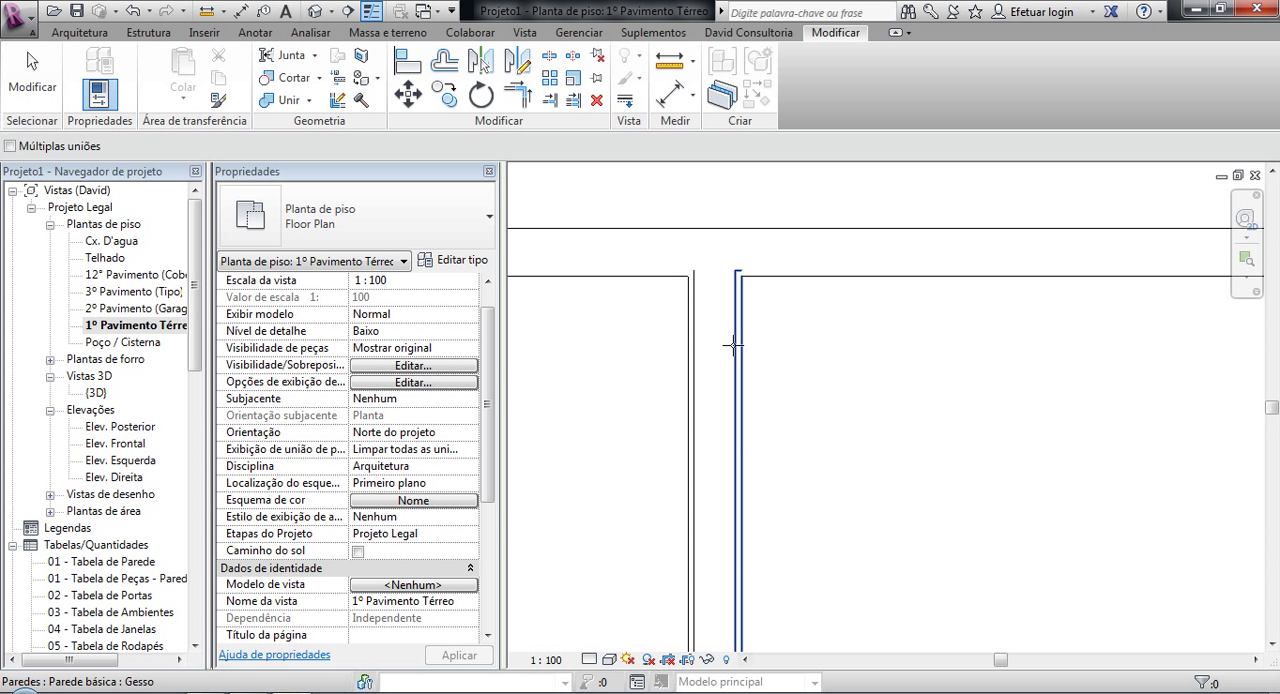
click(703, 276)
click(692, 290)
click(688, 301)
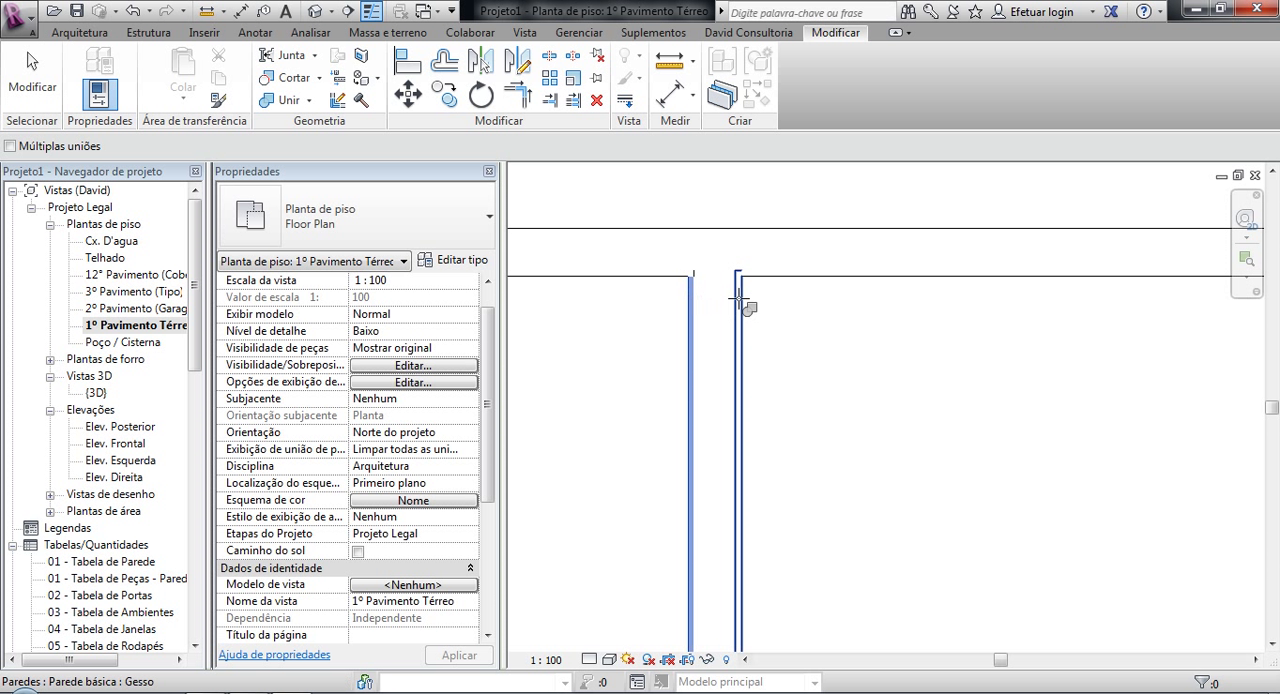
click(739, 314)
middle_drag(709, 372, 686, 320)
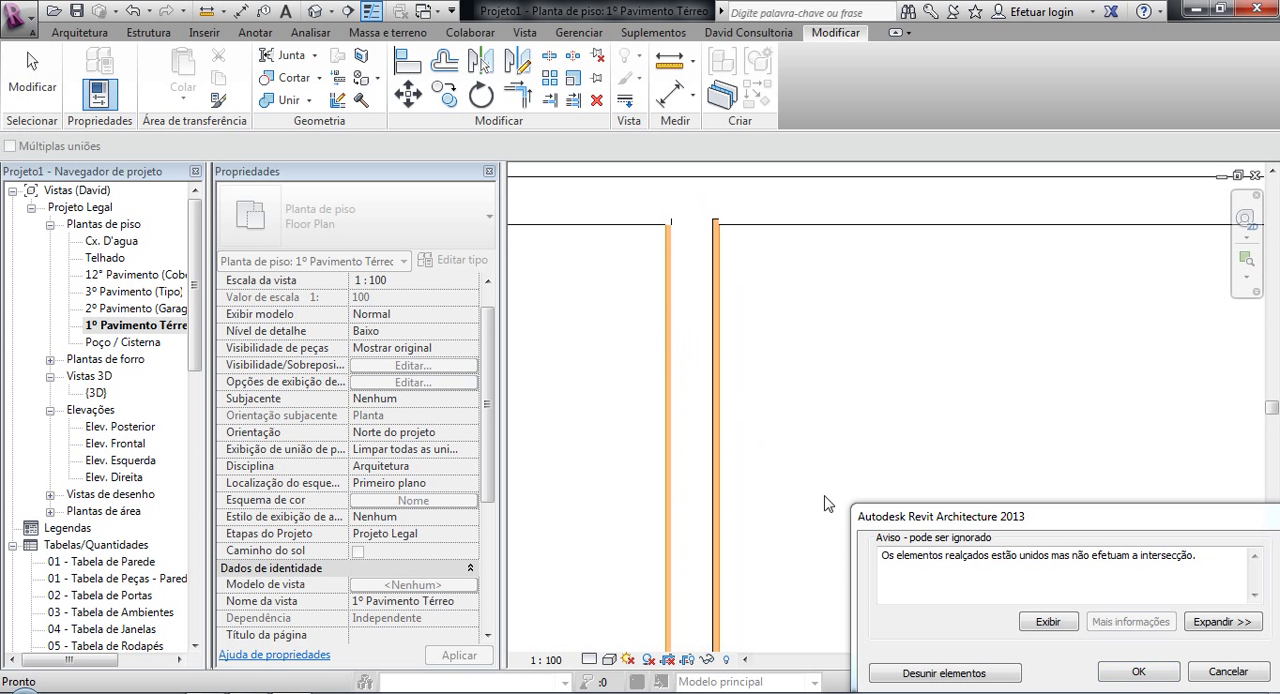
click(1193, 680)
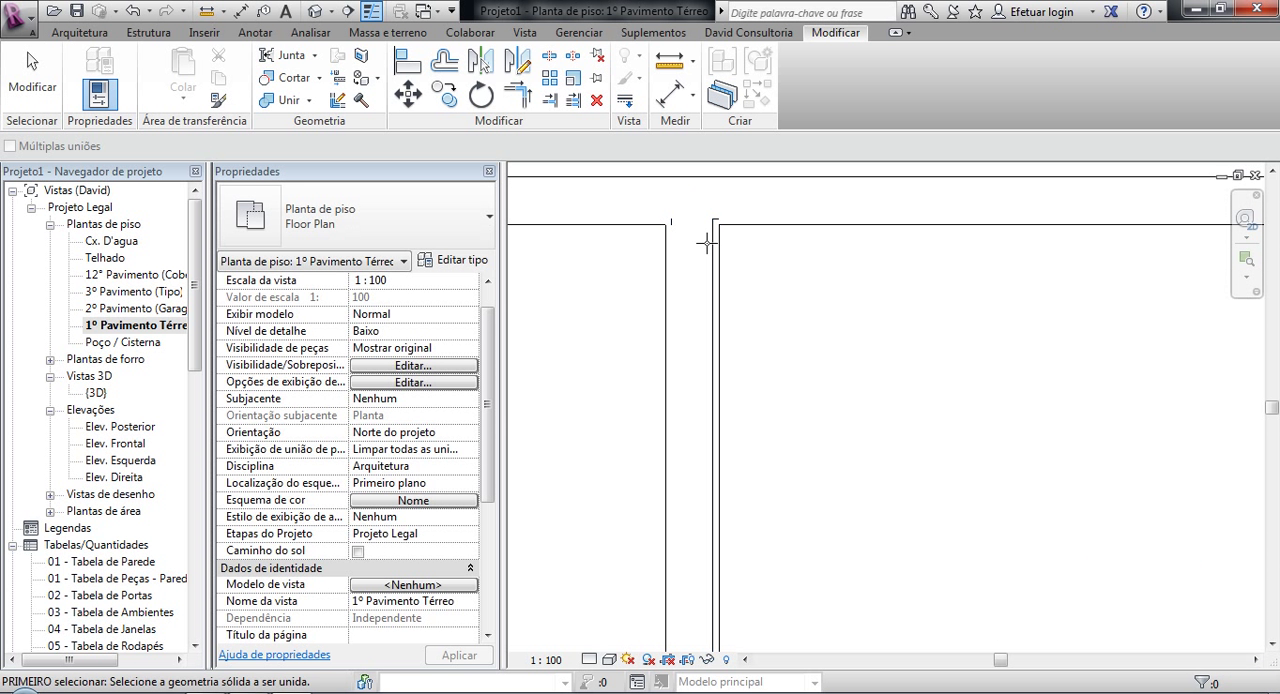
Step: Join the larger room's remaining Gesso walls with the Alv_14 partition, the right end wall and the lower wall
click(713, 240)
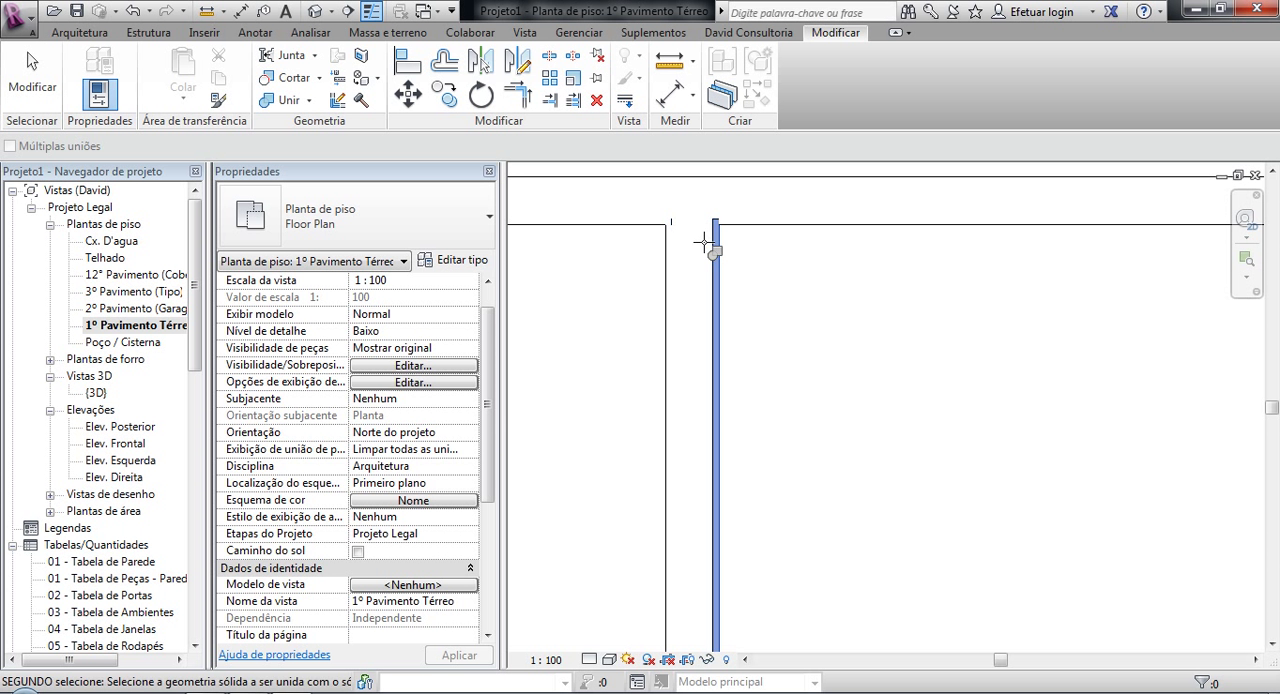
click(709, 240)
scroll(789, 351, down, 5)
middle_drag(833, 534, 793, 364)
scroll(801, 369, up, 3)
middle_drag(1074, 357, 323, 447)
scroll(875, 408, up, 3)
click(808, 367)
click(736, 336)
click(680, 462)
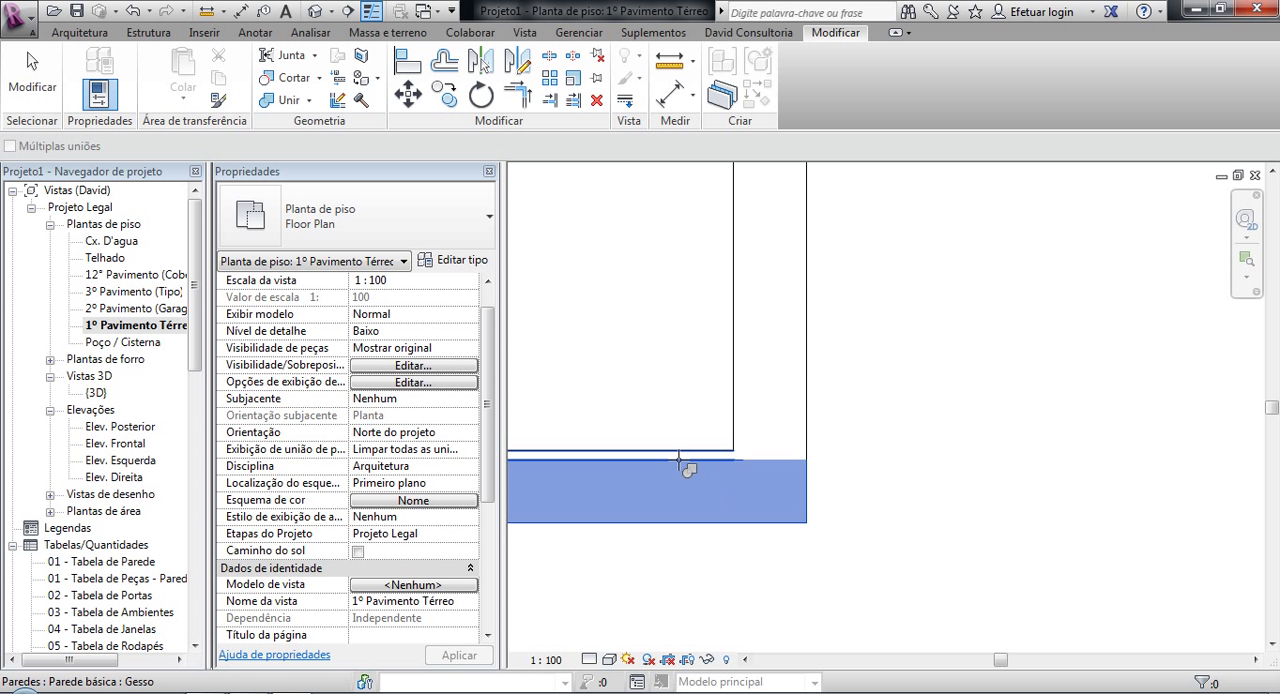
click(673, 452)
Step: Join the geometry of the lower Alv_14 wall with the Gesso wall lining it in the smaller room
scroll(694, 457, down, 3)
middle_drag(694, 457, 1051, 366)
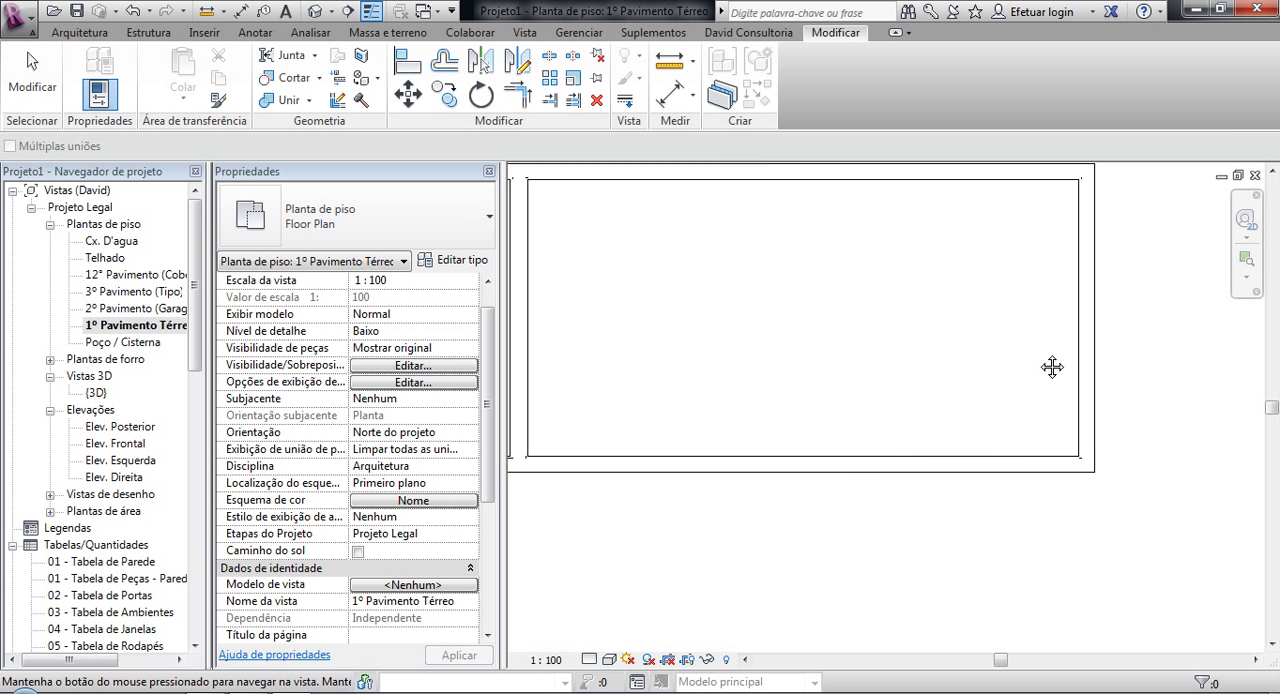
scroll(759, 473, up, 3)
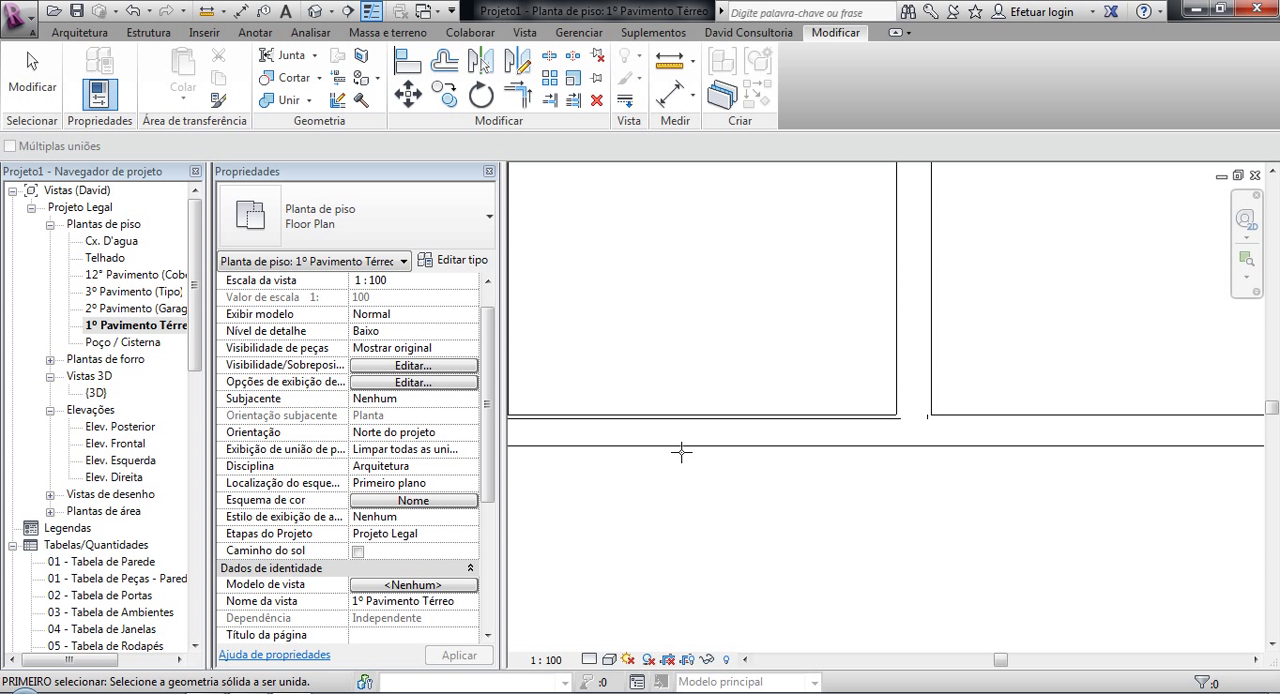
click(694, 428)
click(697, 415)
middle_drag(651, 320, 757, 417)
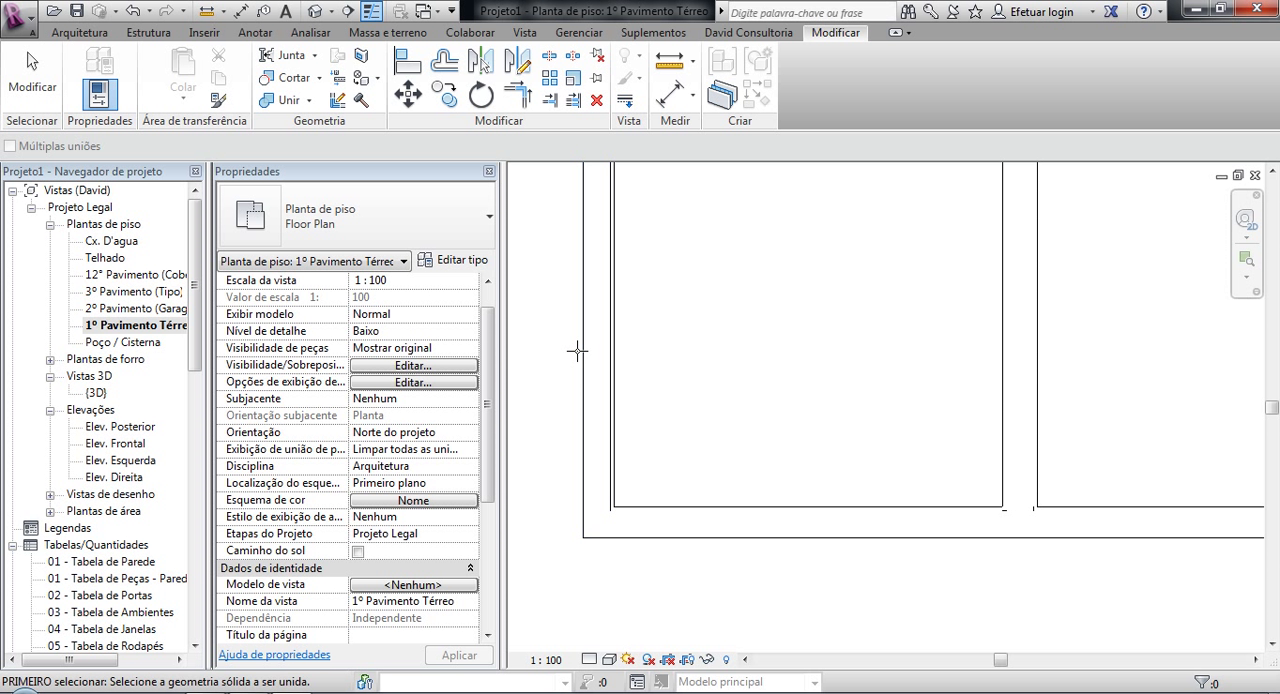
scroll(706, 422, down, 2)
middle_drag(708, 420, 680, 602)
scroll(690, 540, down, 3)
Step: Open the {3D} view, orbit to see both buildings from above and end the geometry joining
key(3)
key(d)
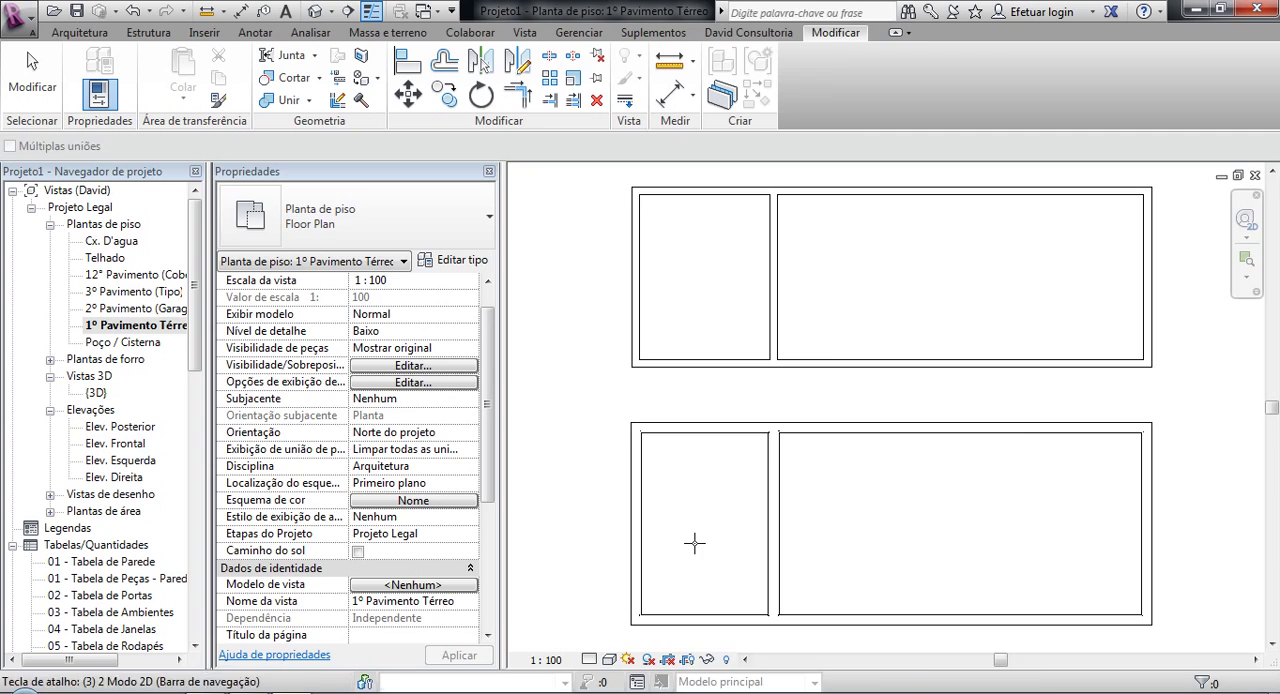
shift+middle_drag(669, 508, 826, 482)
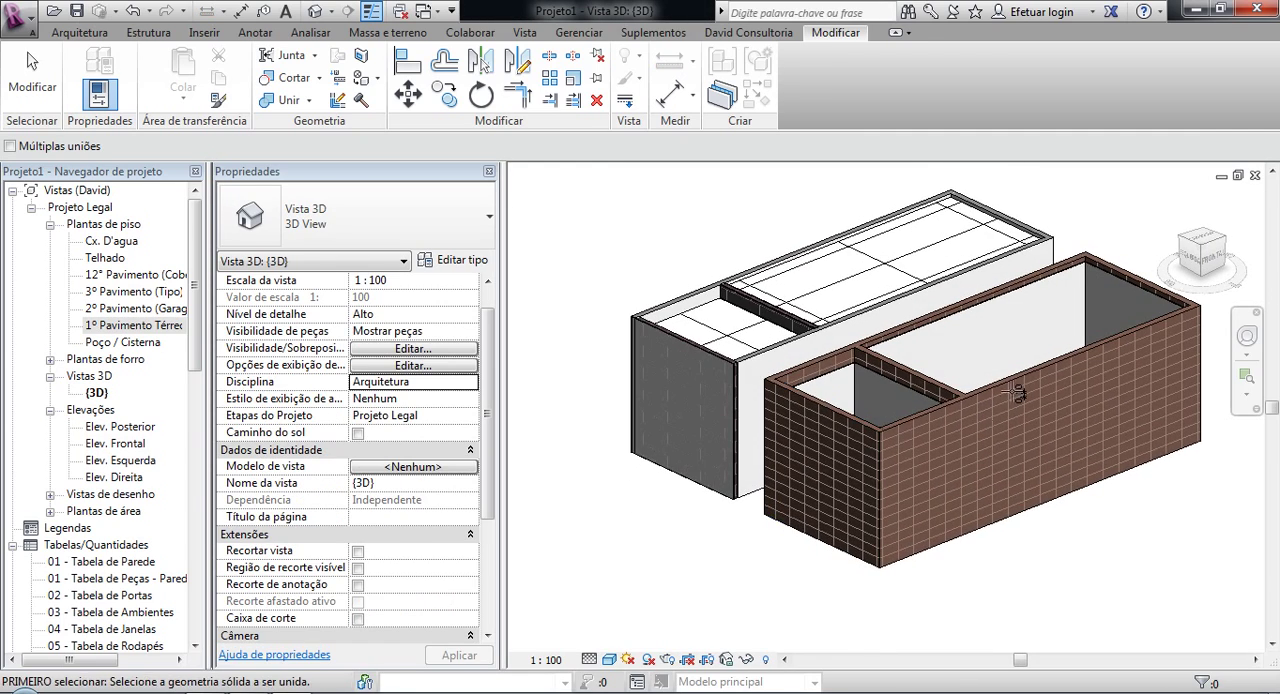
key(Escape)
key(Escape)
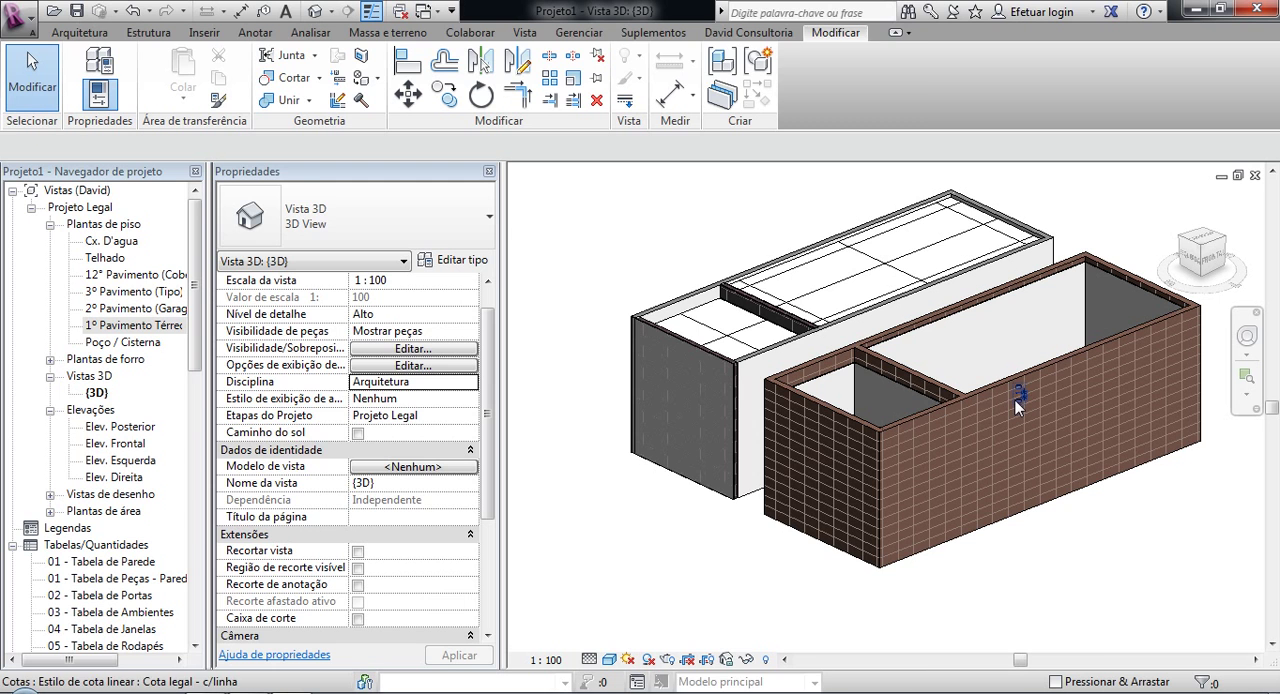
click(1015, 400)
key(Escape)
Step: Examine the unconnected height of the smaller room's Gesso partition lining and compare it with the first building's partition parts
scroll(846, 381, up, 5)
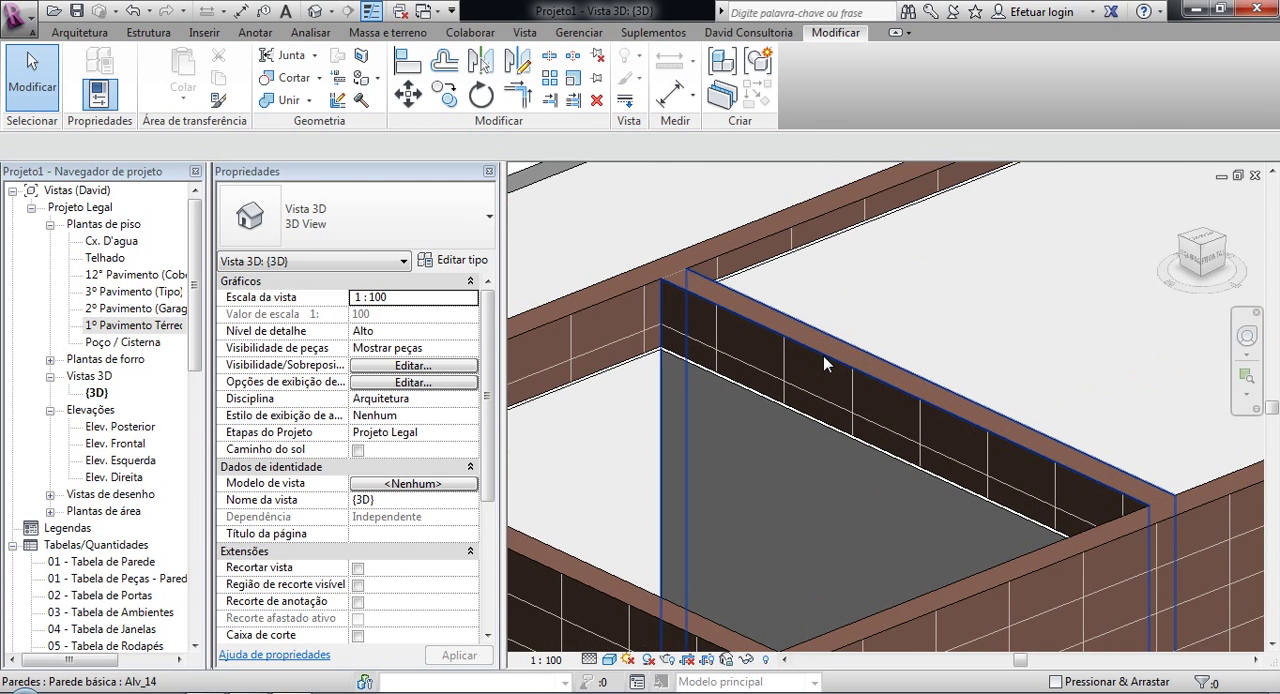
scroll(980, 365, down, 3)
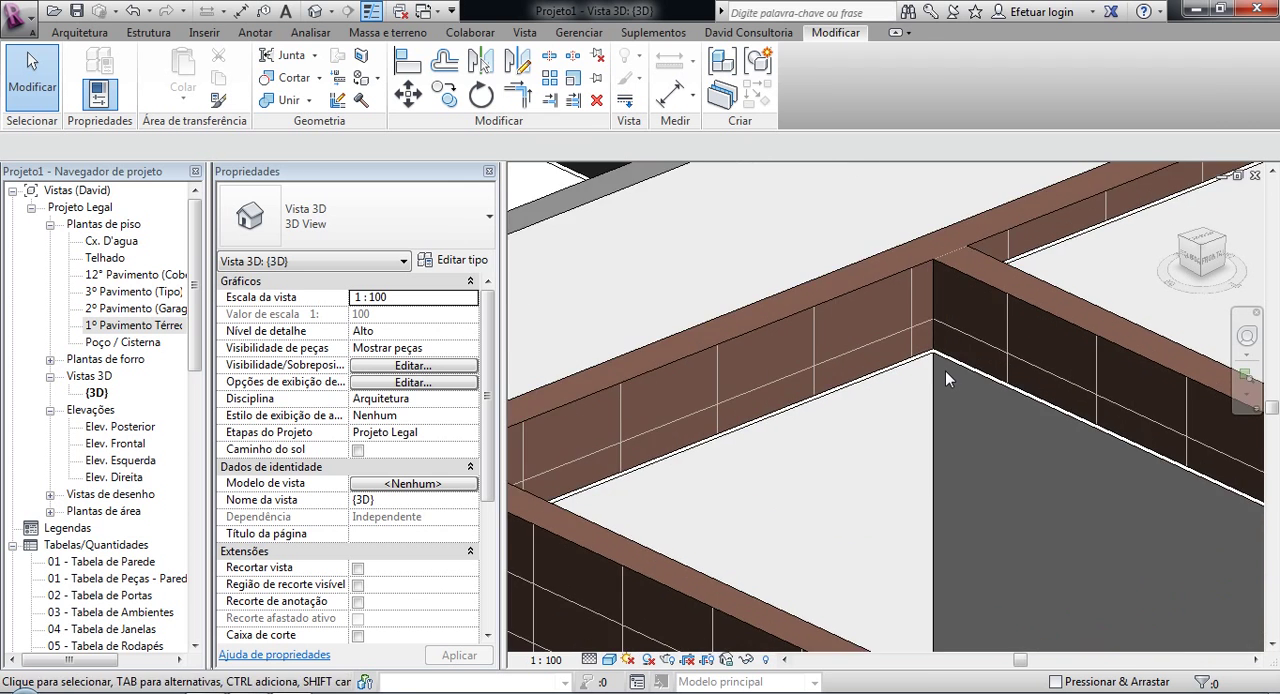
scroll(942, 373, down, 2)
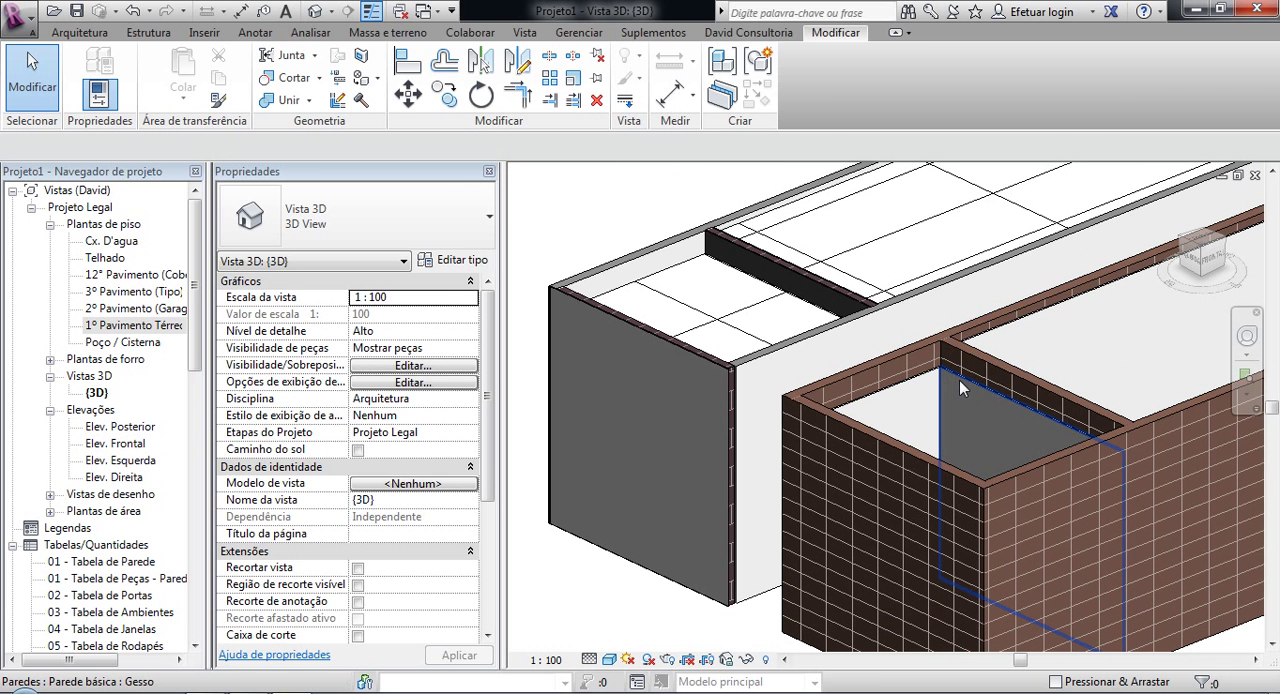
click(959, 380)
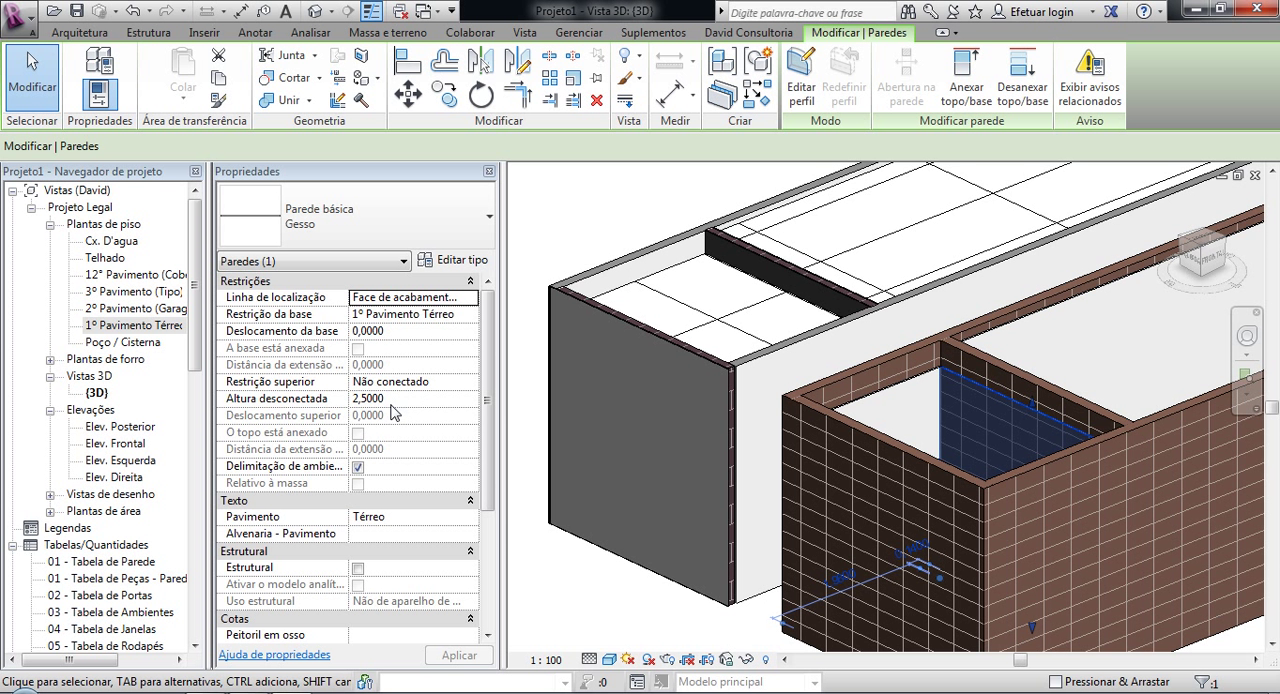
click(540, 564)
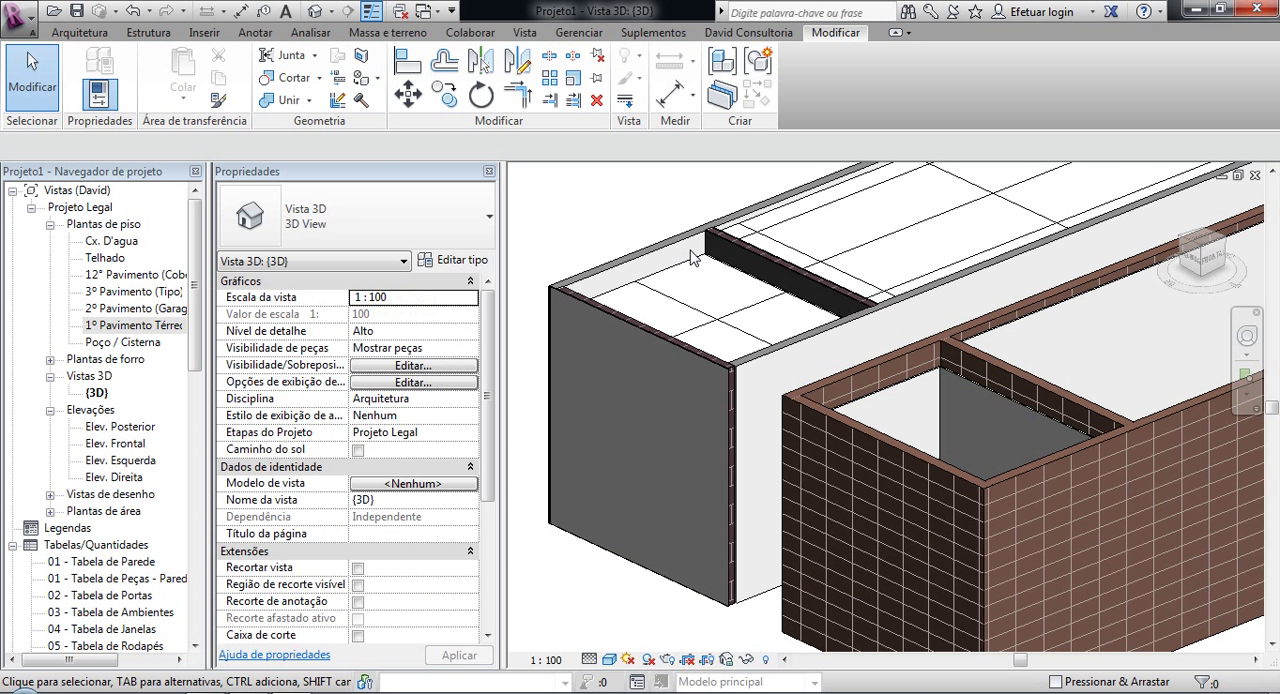
scroll(625, 365, up, 5)
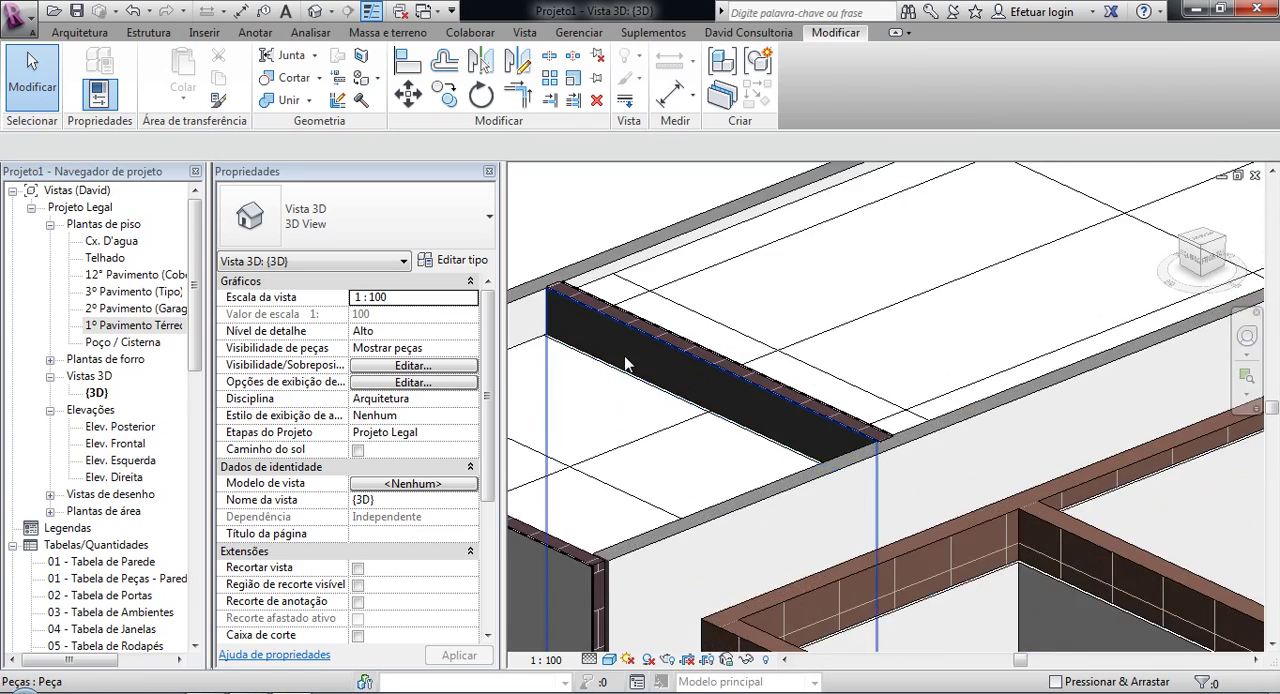
scroll(625, 365, down, 4)
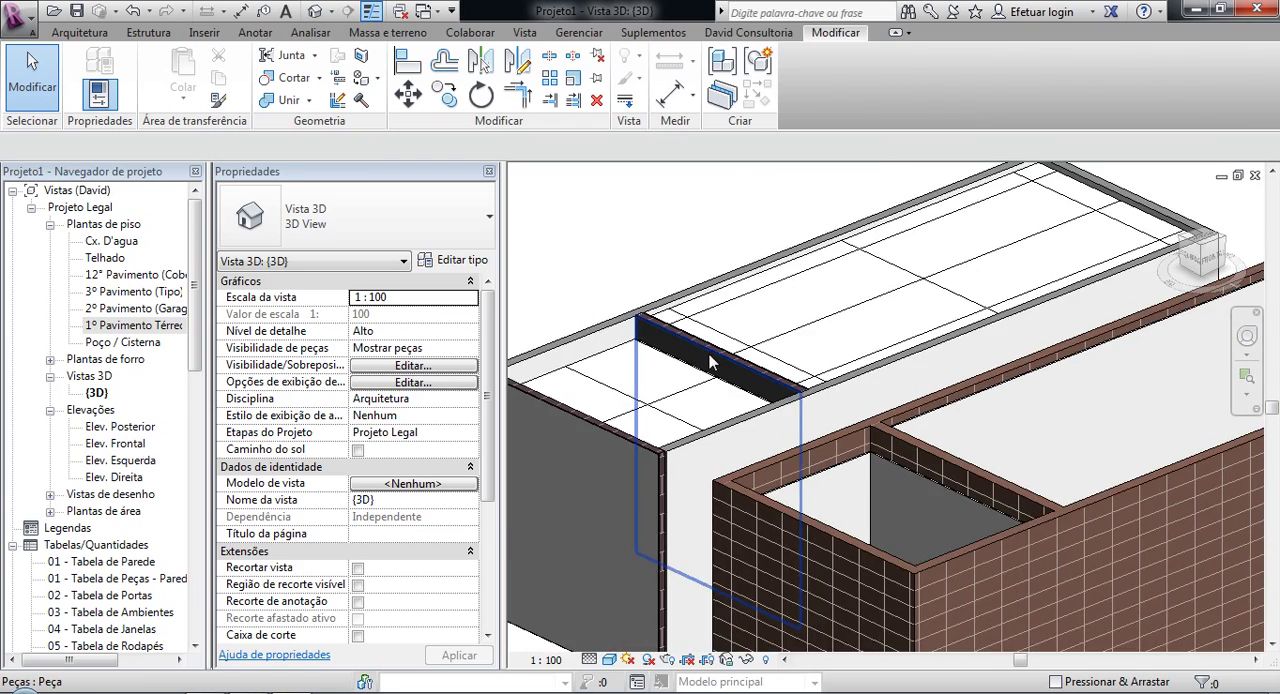
scroll(710, 362, down, 4)
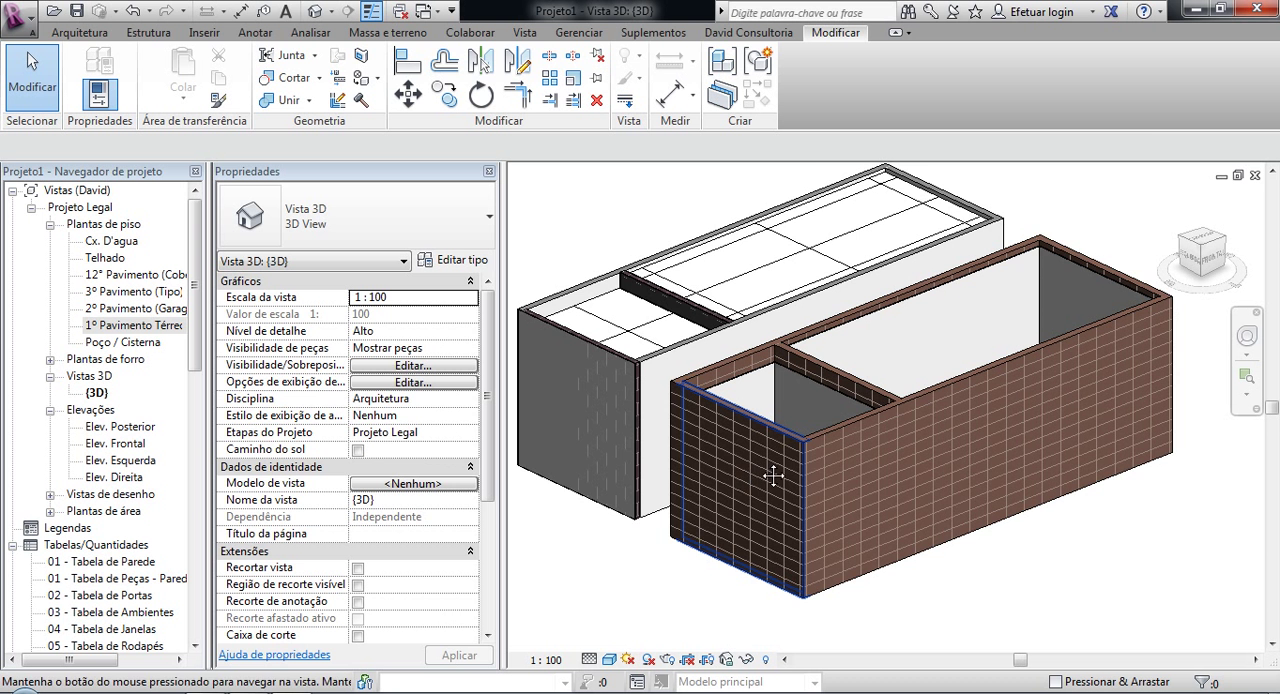
middle_drag(773, 476, 803, 479)
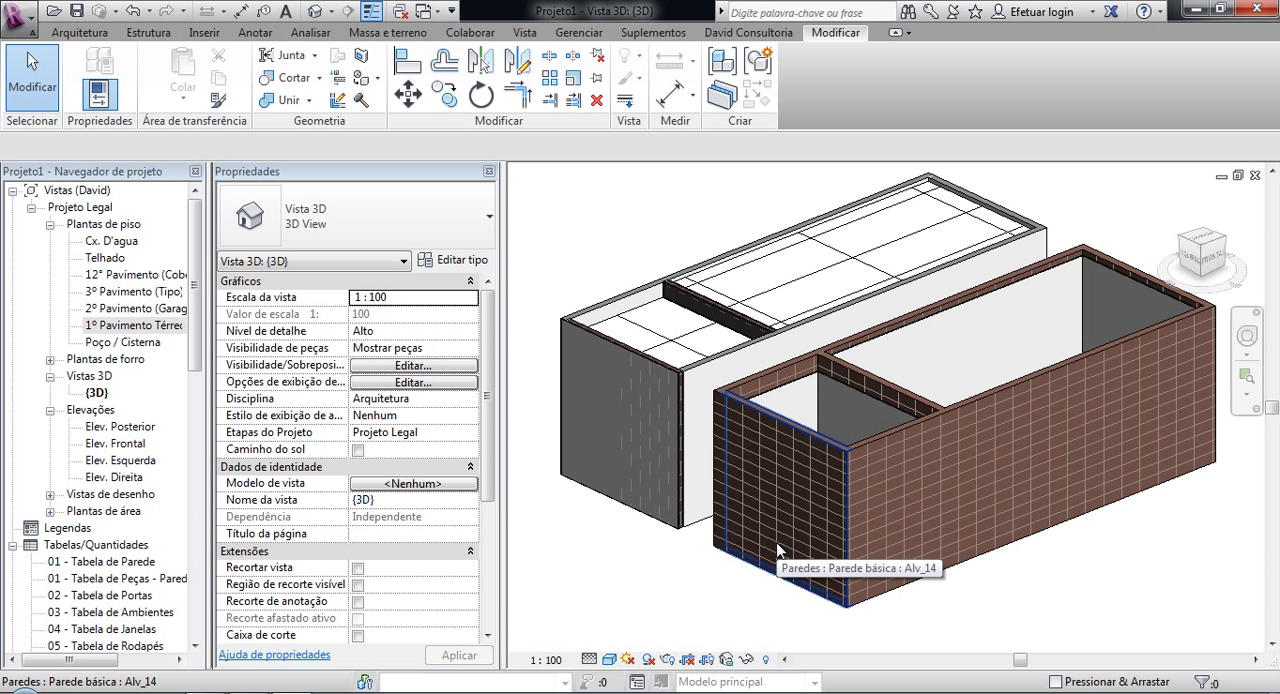
key(w)
key(a)
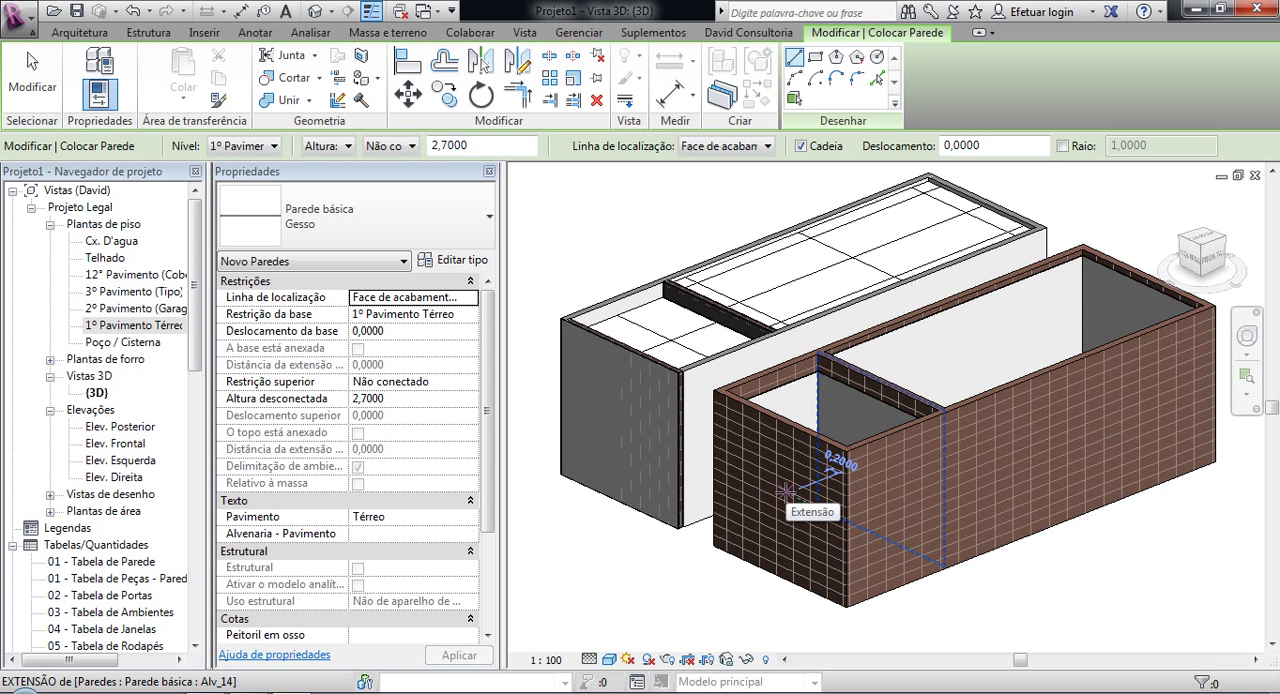
key(Escape)
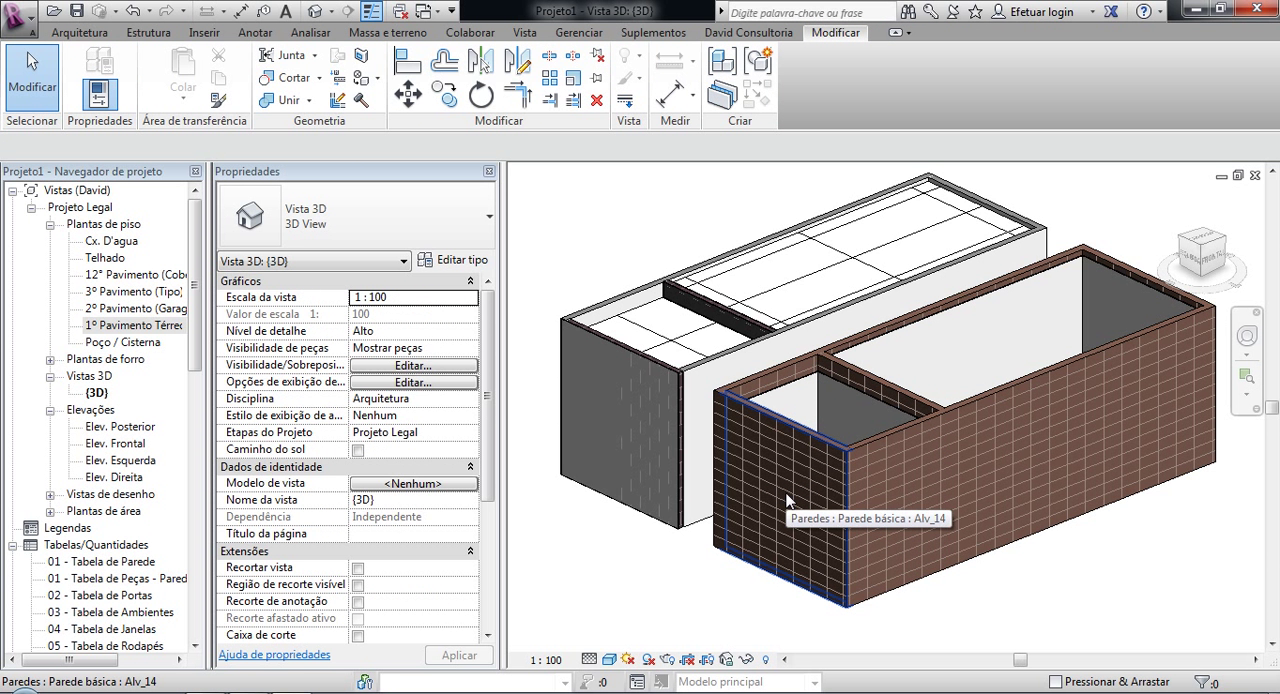
Step: Place a Janela Pivotante 0300x1200mm window in the smaller room's Alv_14 end wall in the second building
key(w)
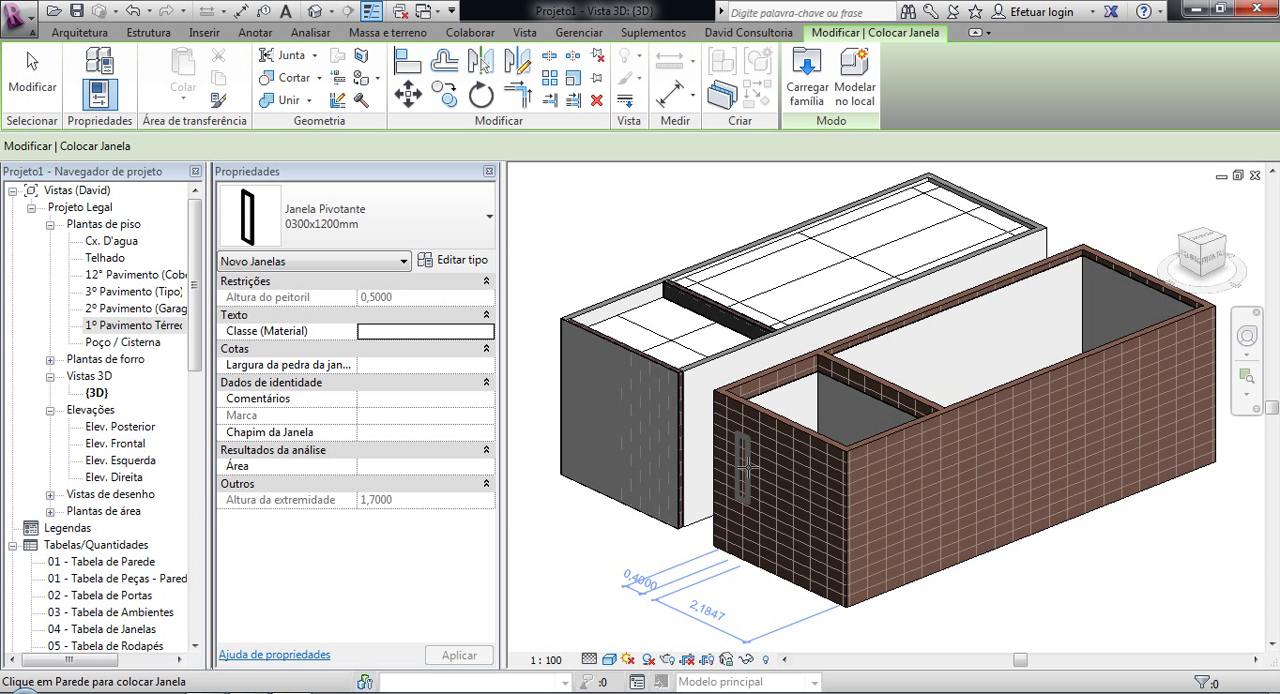
click(745, 465)
key(Escape)
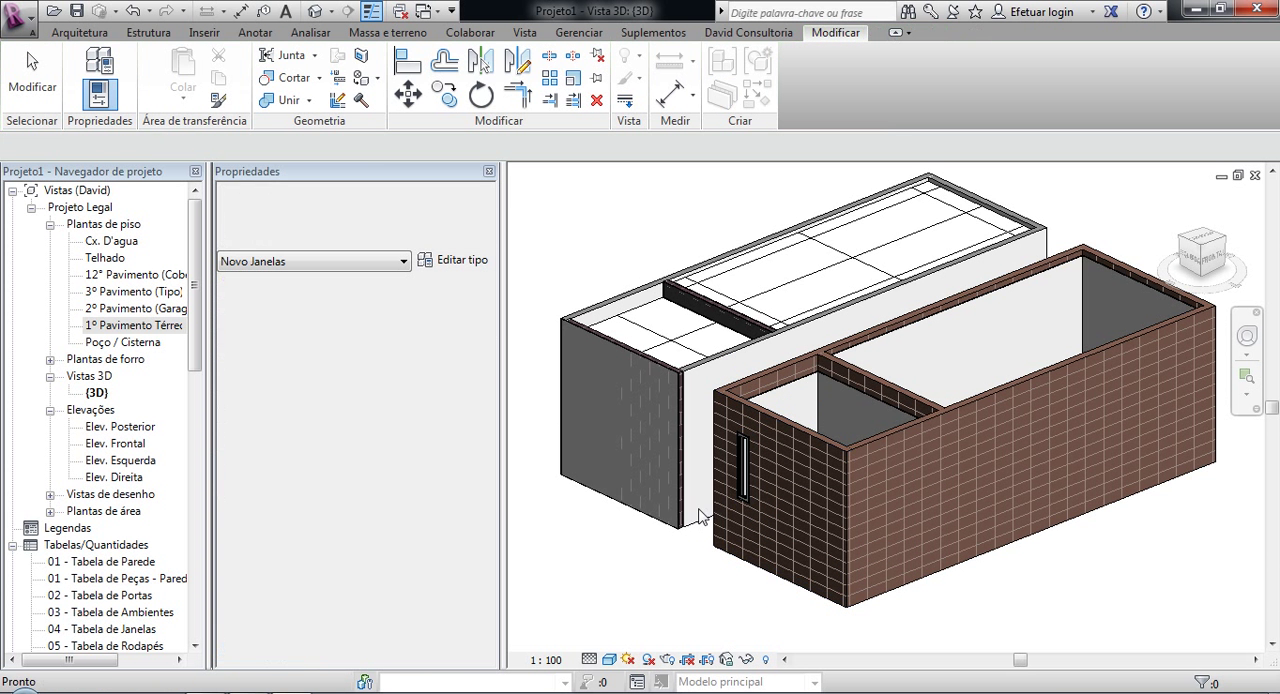
Step: Inspect the new window and its opening from several angles and compare the wall construction of the two buildings
shift+middle_drag(703, 512, 800, 385)
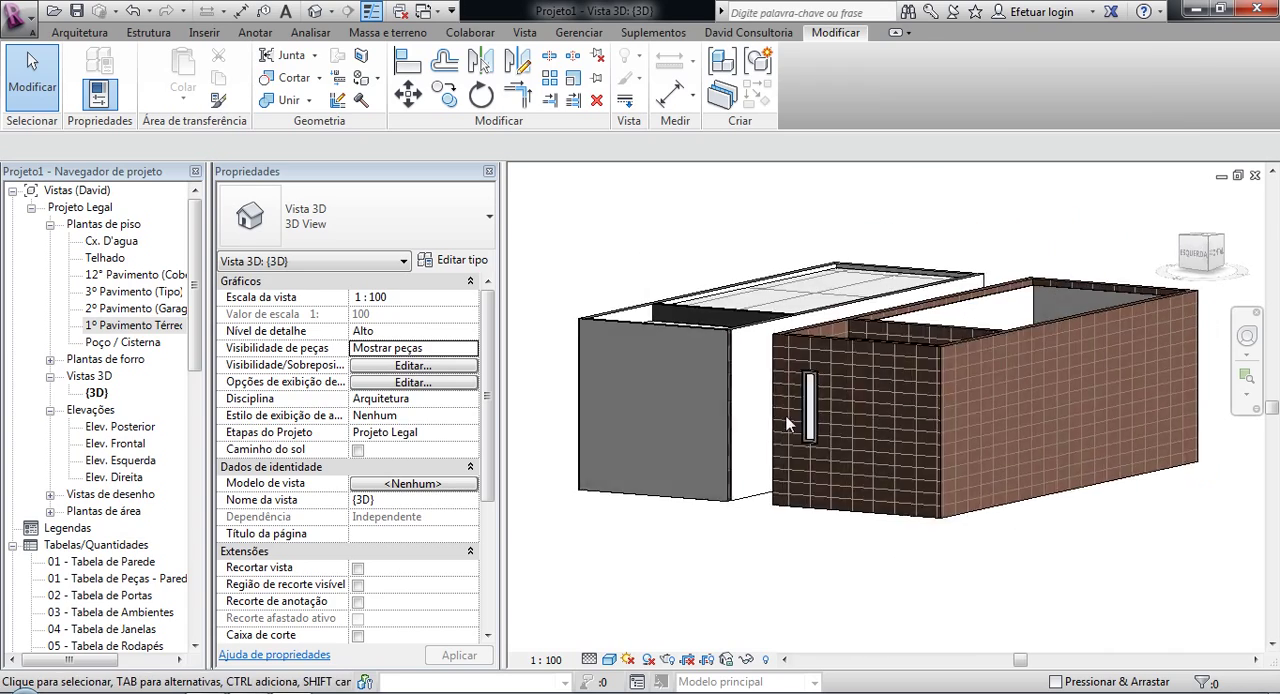
scroll(800, 385, up, 5)
scroll(800, 385, up, 3)
shift+middle_drag(873, 421, 979, 171)
scroll(877, 378, down, 8)
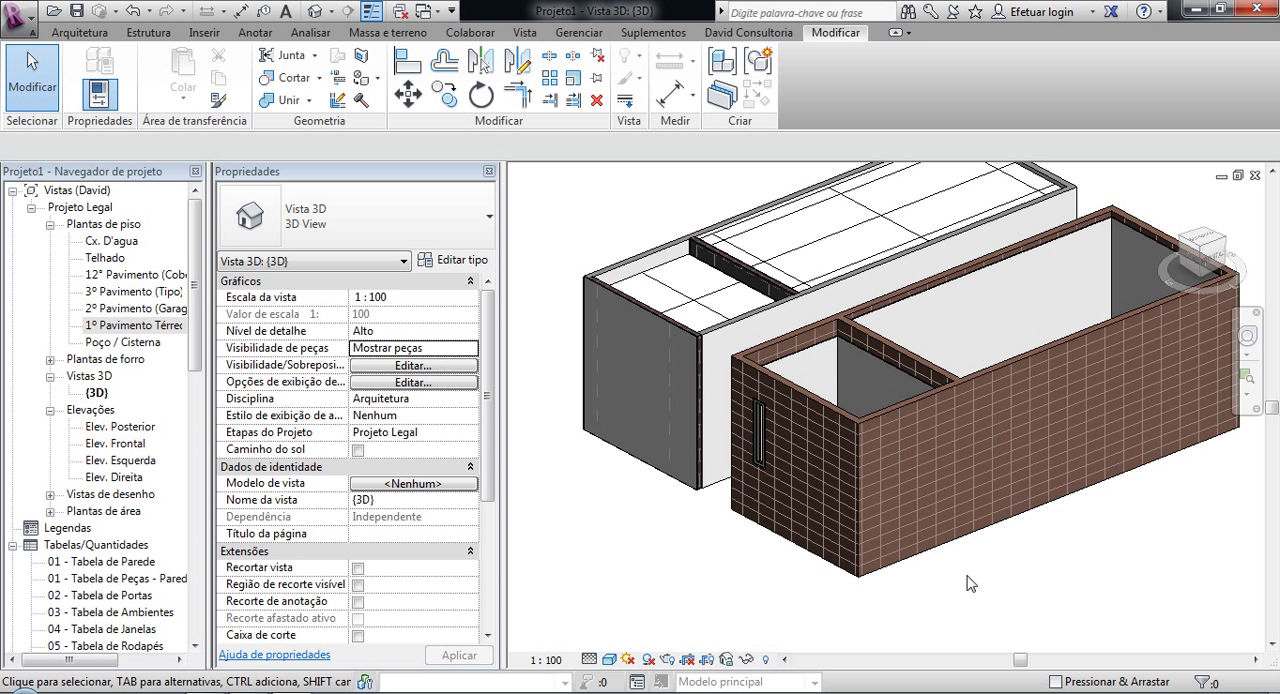
middle_drag(1093, 556, 1130, 581)
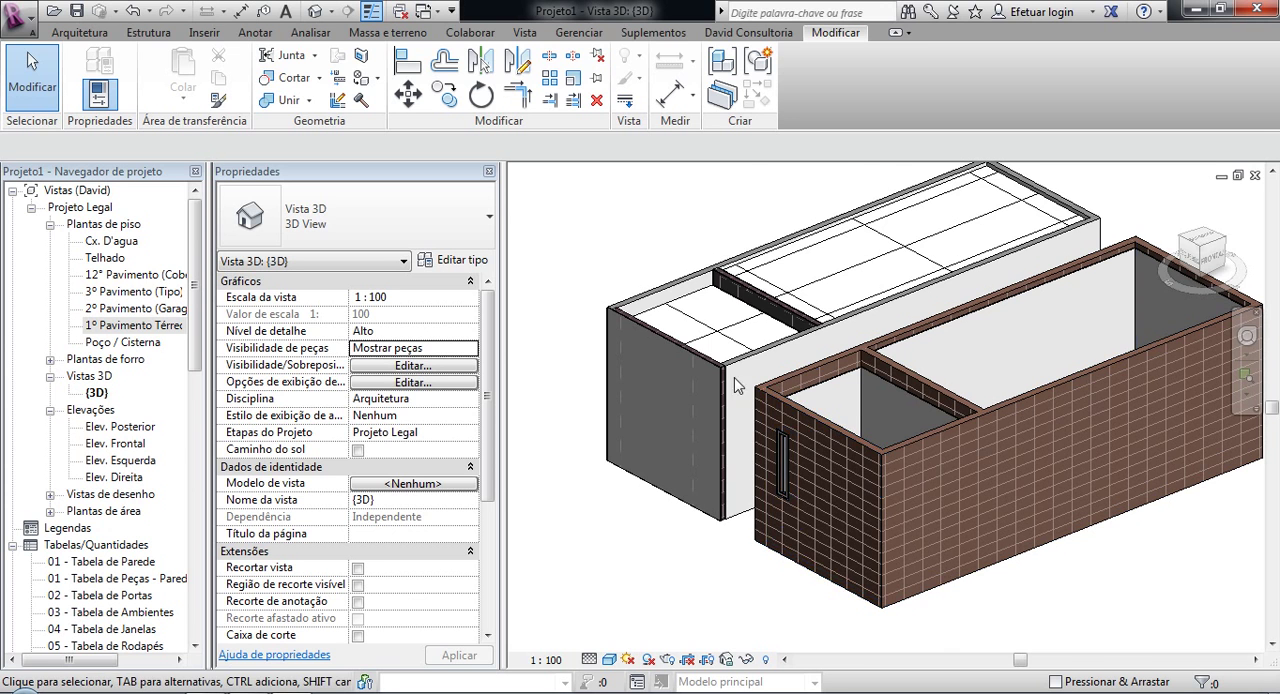
scroll(740, 381, up, 2)
scroll(740, 381, down, 3)
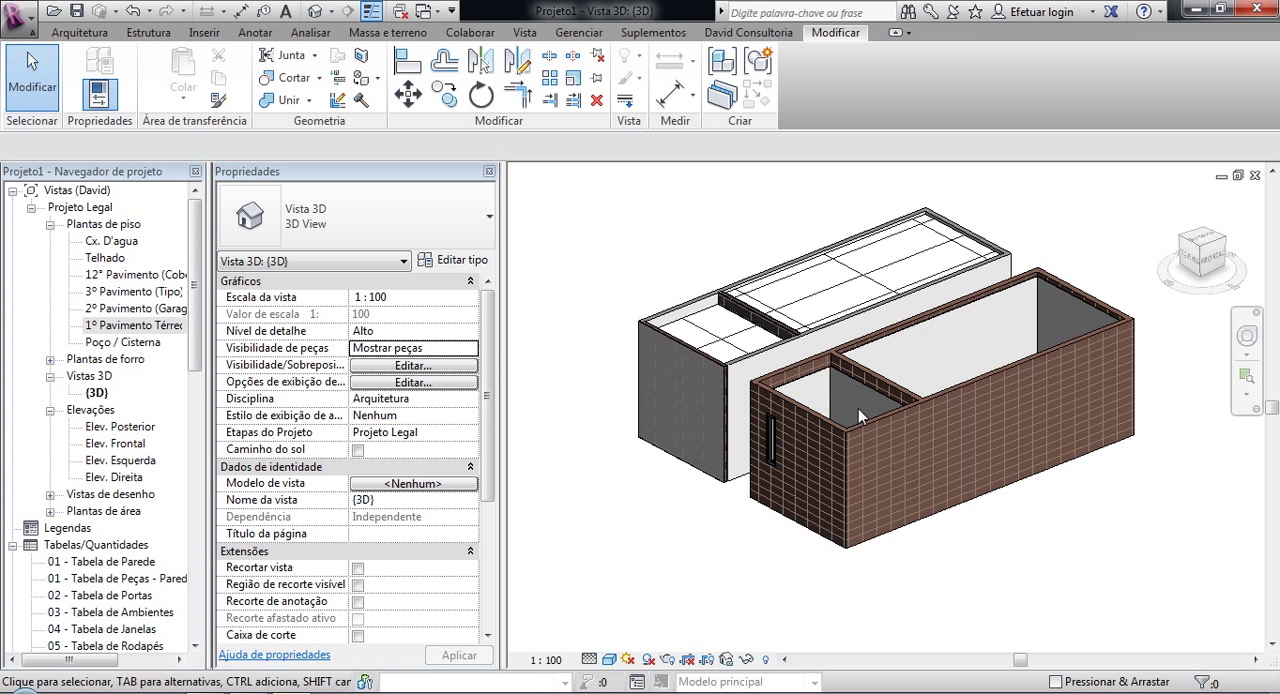
scroll(859, 406, up, 3)
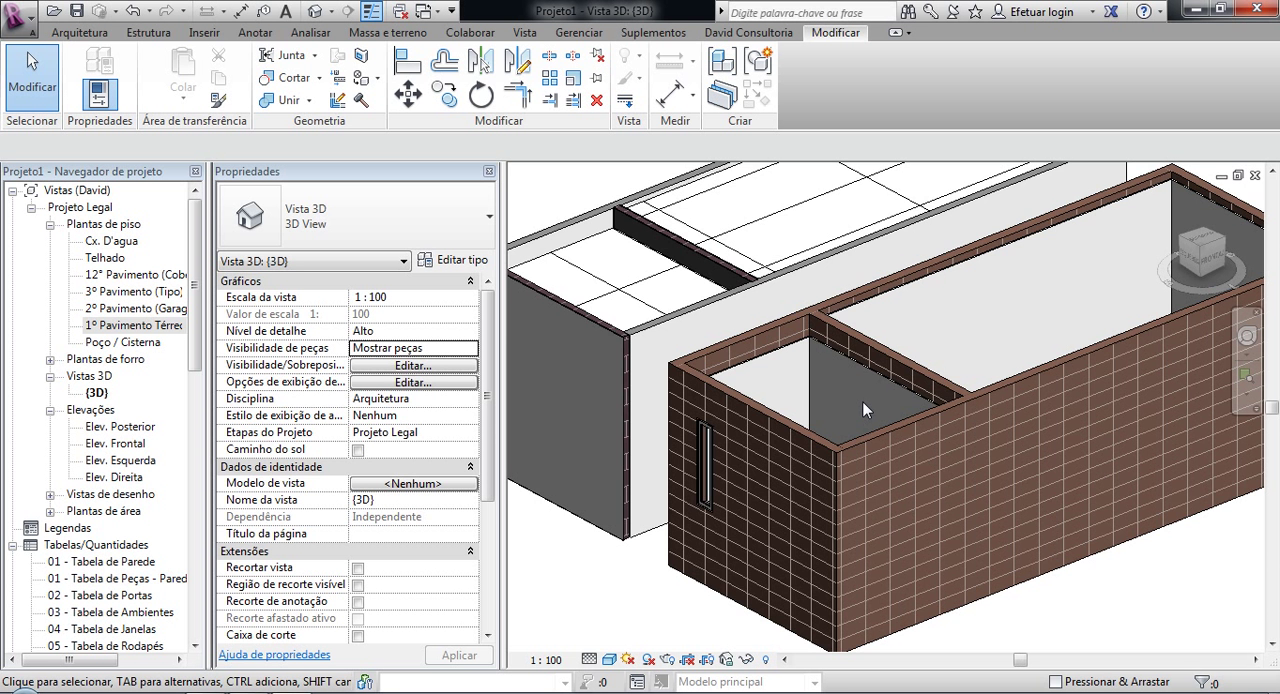
scroll(860, 404, down, 4)
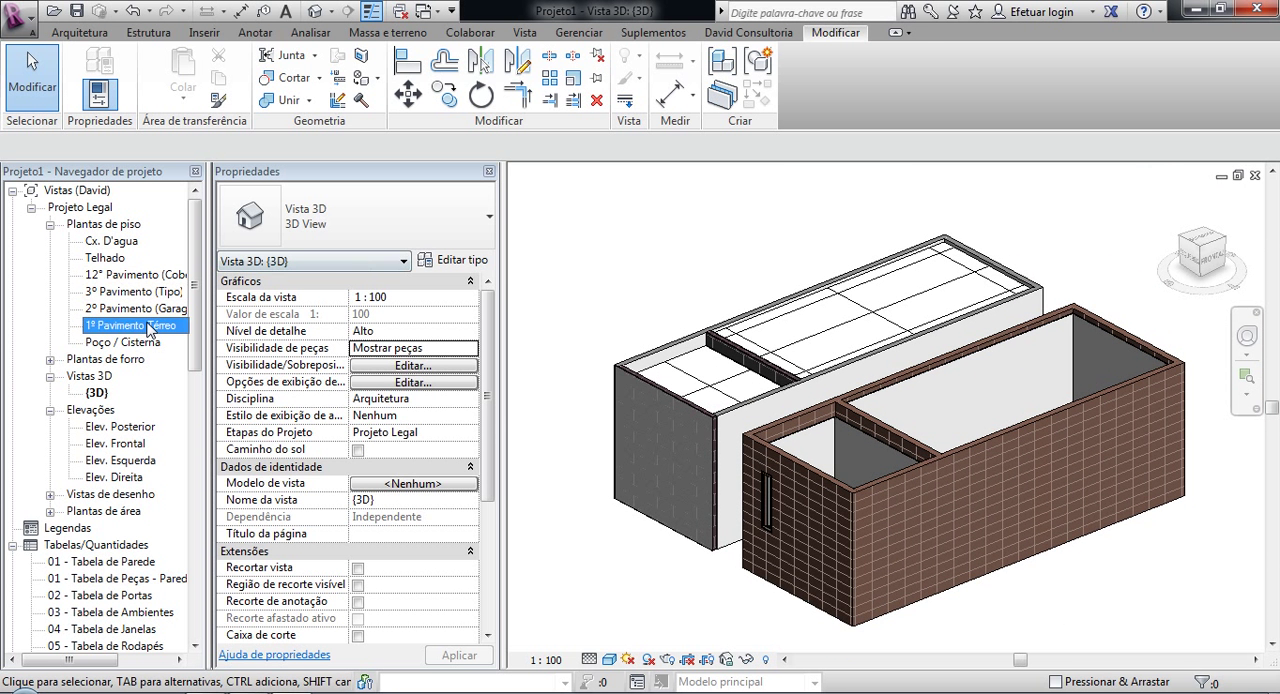
Step: In the 1º Pavimento Térreo floor plan, draw one horizontal section line lengthwise through each of the two buildings
double_click(148, 326)
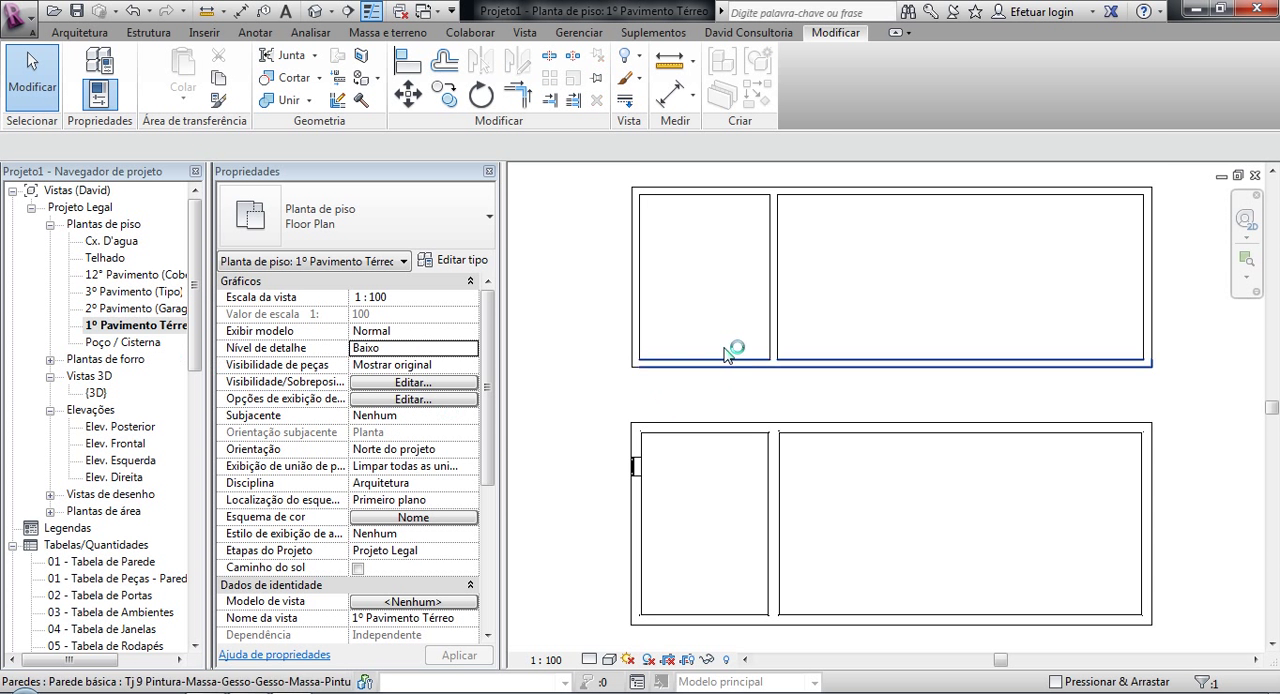
scroll(689, 330, down, 2)
middle_drag(690, 328, 682, 374)
key(s)
key(e)
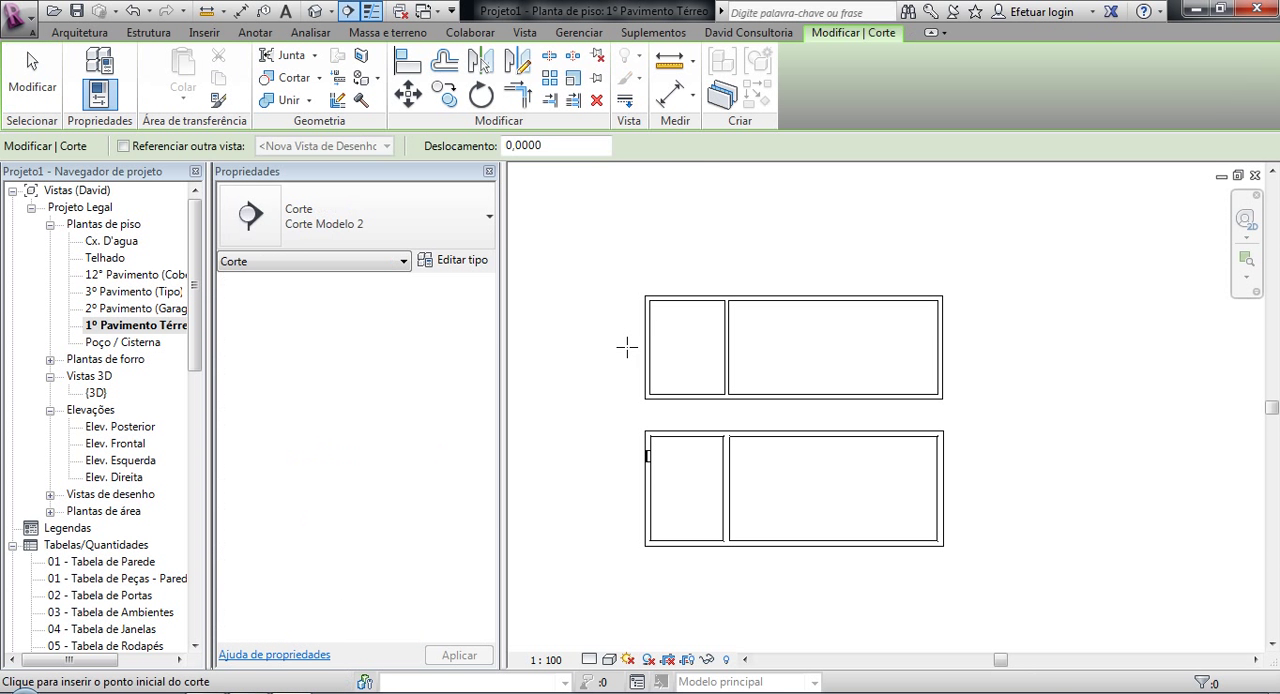
click(598, 338)
click(980, 338)
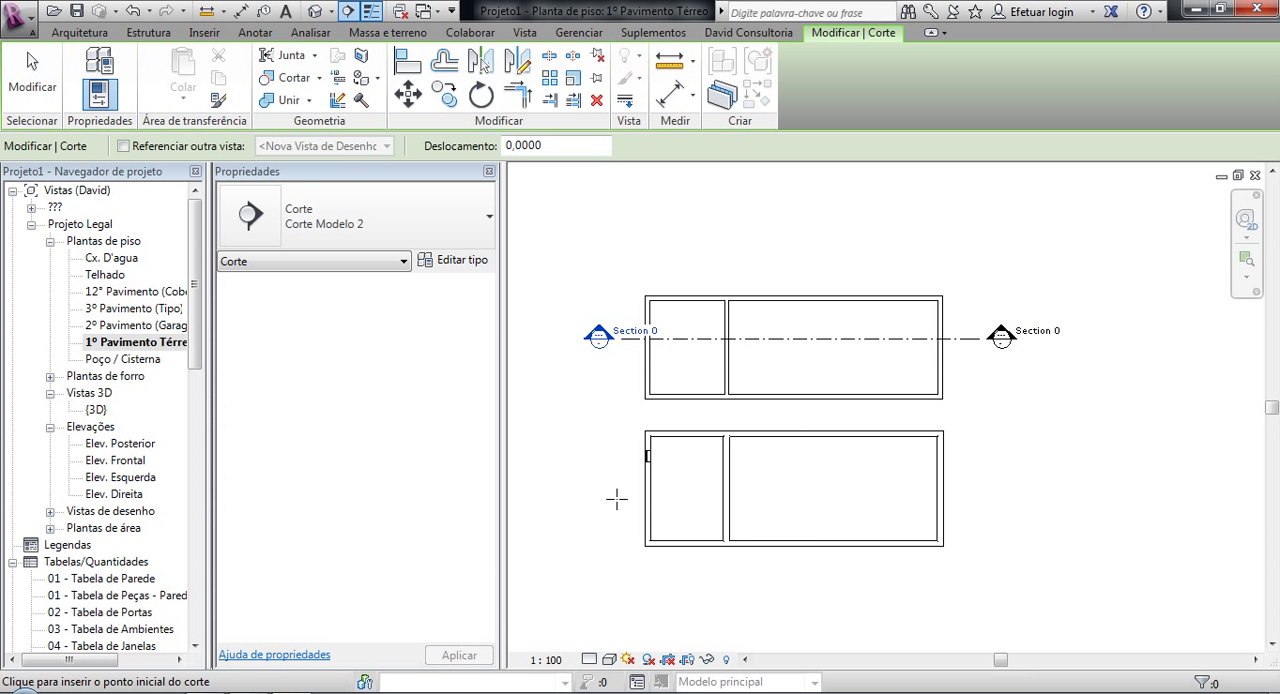
click(578, 497)
click(1010, 497)
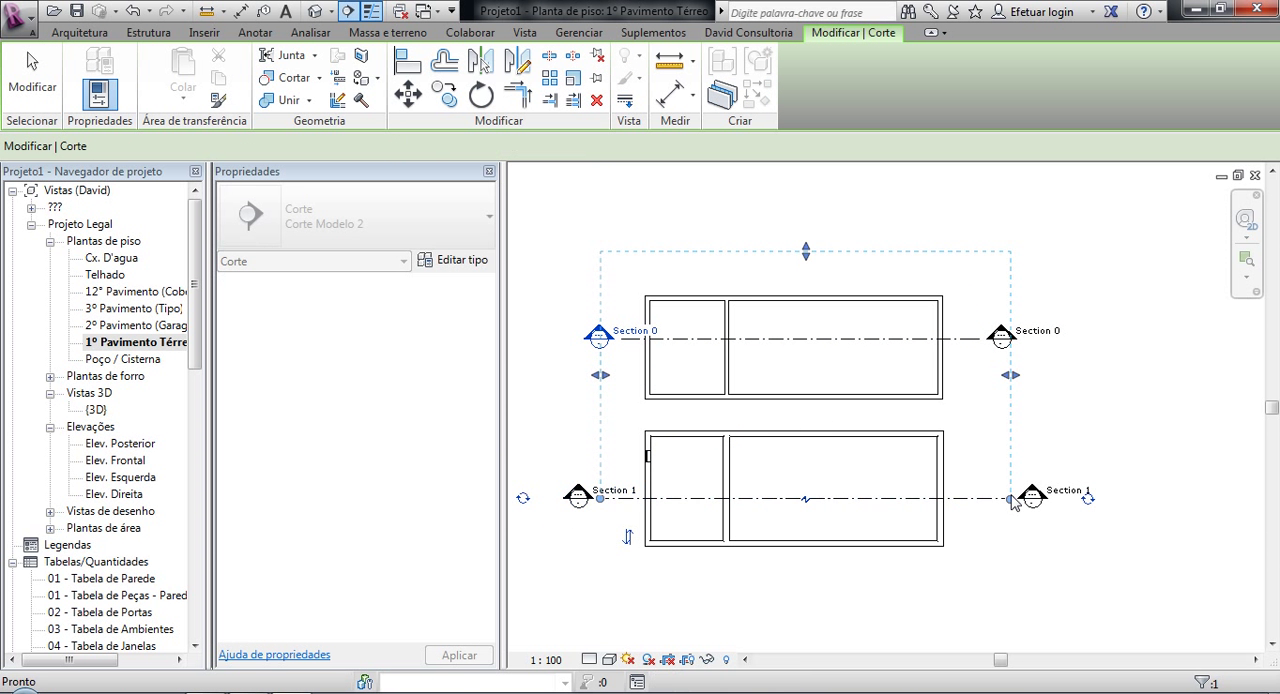
Step: Open the Section 0 view through the first building and set its detail level to Alto
key(Escape)
key(Escape)
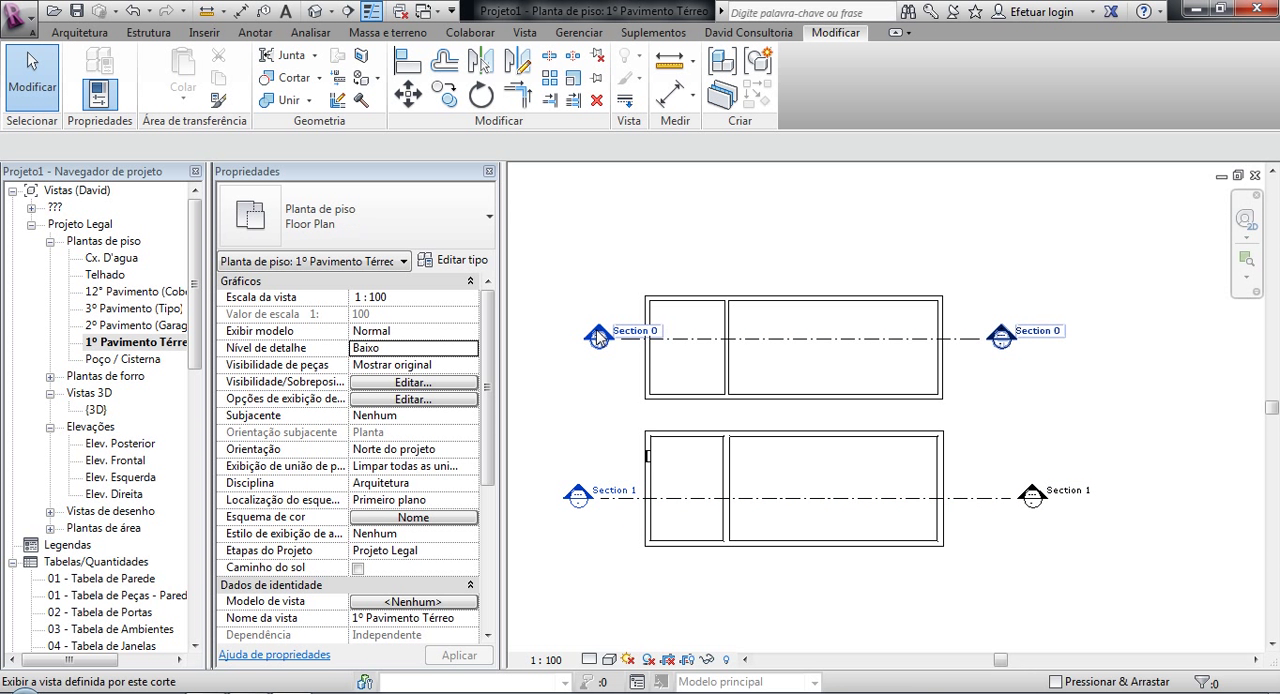
double_click(598, 336)
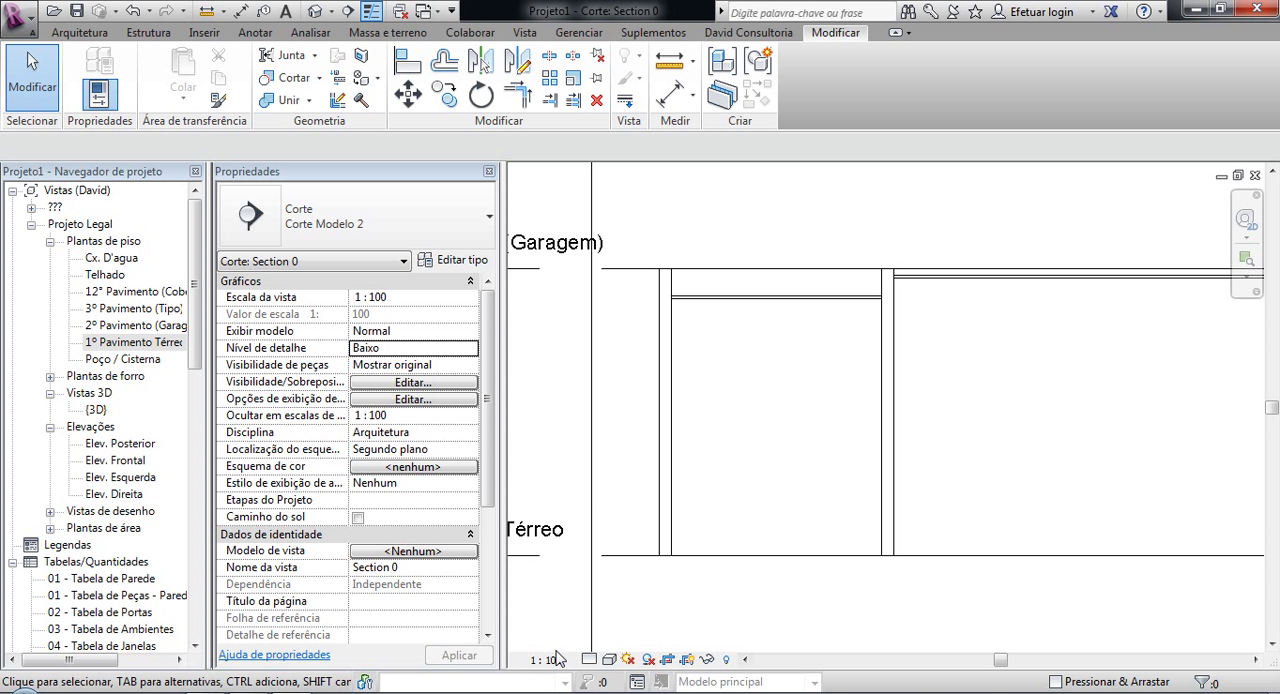
click(590, 660)
click(610, 640)
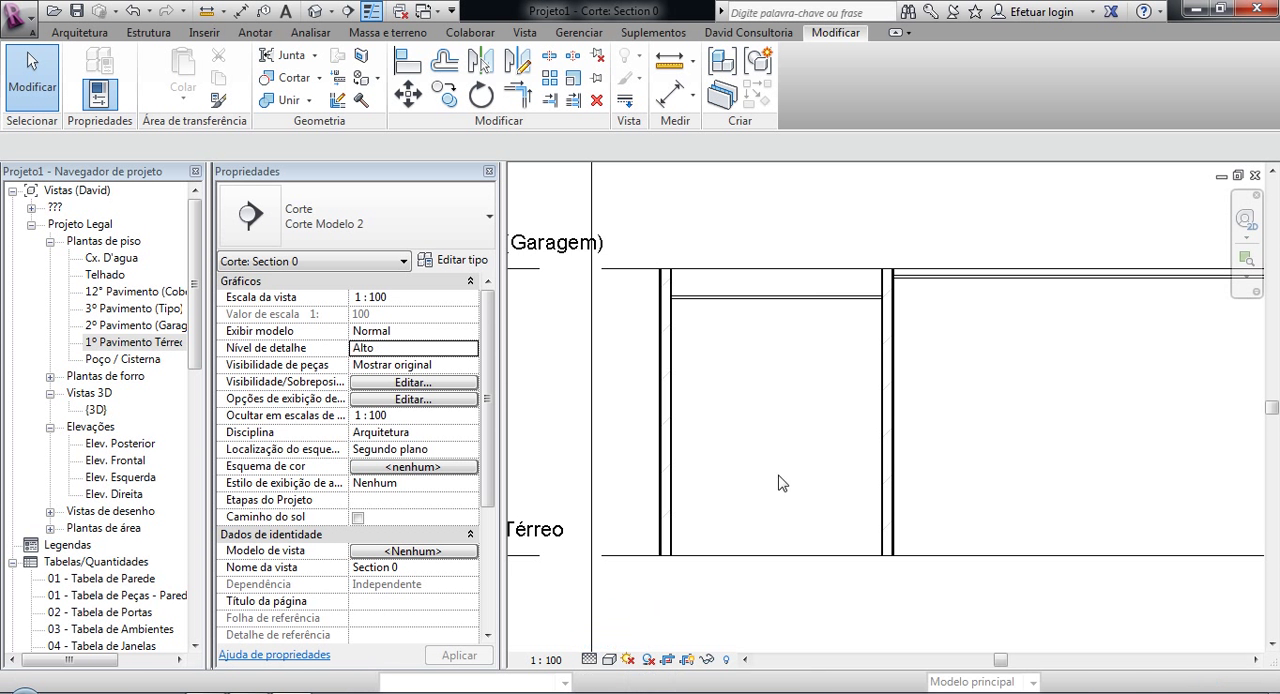
Step: Examine the cut walls and their layers in Section 0, from the upper wall ends to the whole section
scroll(888, 340, up, 5)
scroll(957, 261, up, 1)
middle_drag(949, 270, 1098, 366)
scroll(1066, 353, down, 2)
scroll(778, 370, down, 2)
middle_drag(643, 408, 800, 406)
scroll(702, 332, up, 6)
scroll(722, 374, down, 7)
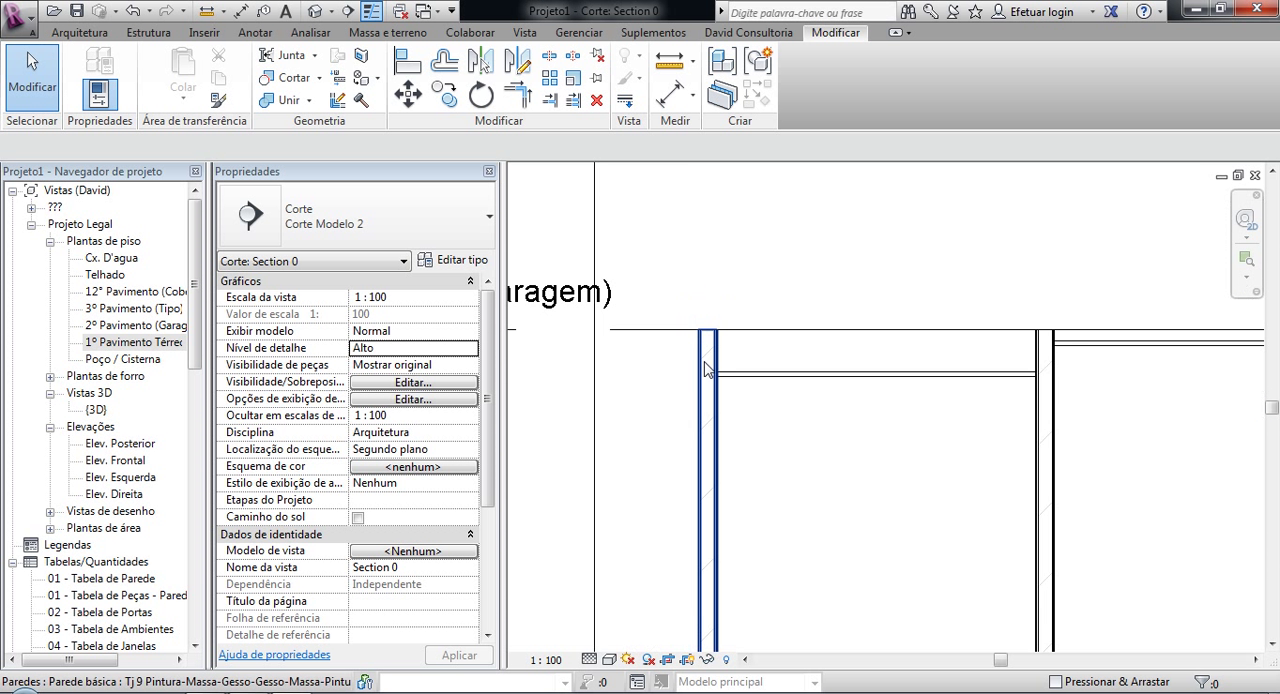
middle_drag(738, 376, 646, 286)
scroll(653, 300, down, 2)
middle_drag(826, 350, 927, 377)
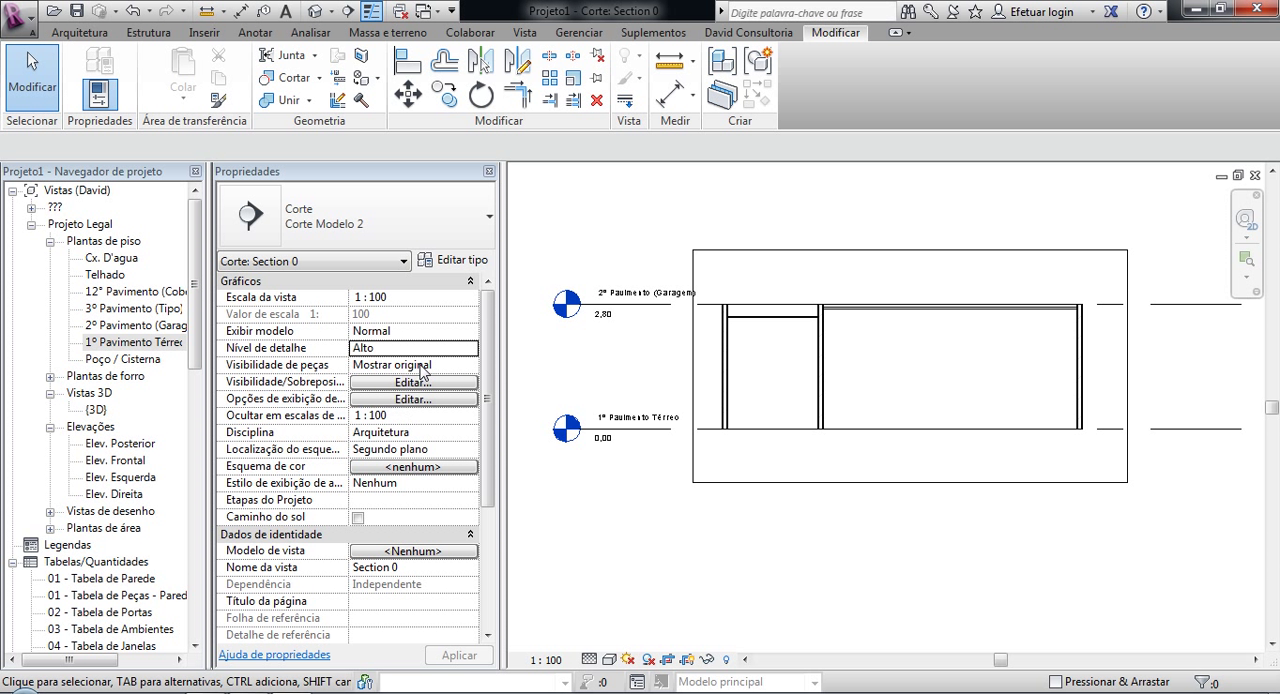
Step: Set Section 0's parts visibility to Mostrar peças with shaded display, and dismiss the save reminder
click(462, 364)
click(469, 366)
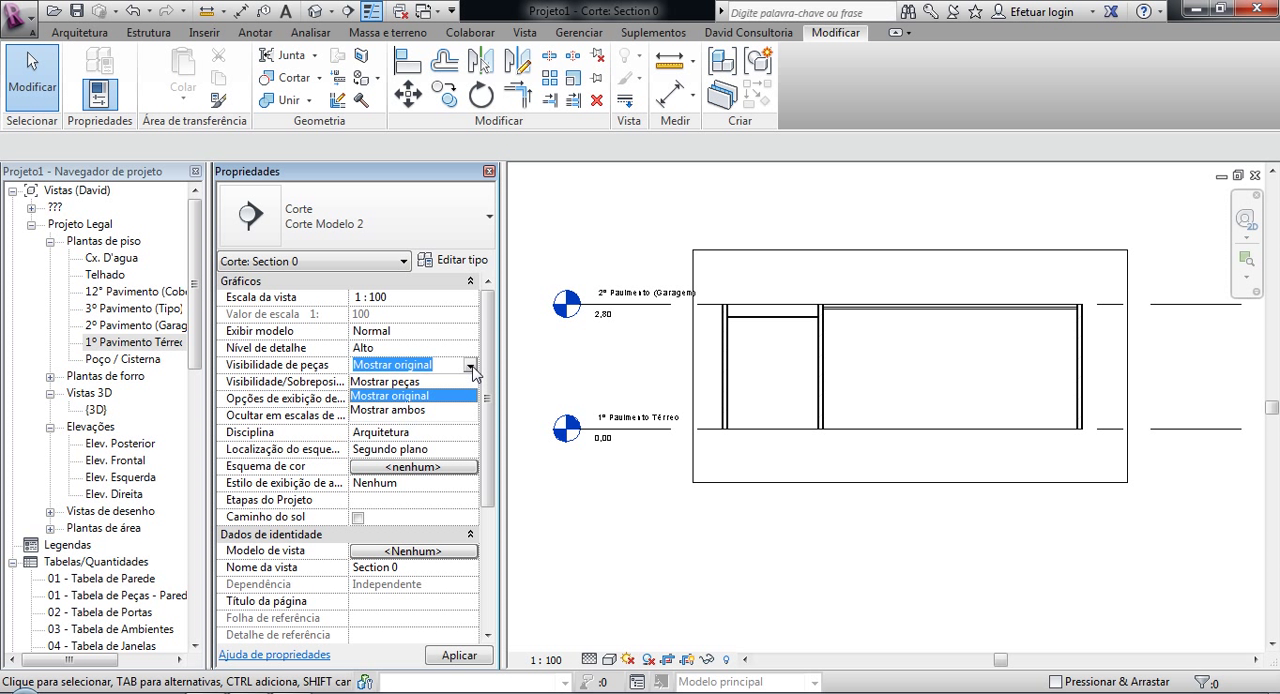
click(419, 382)
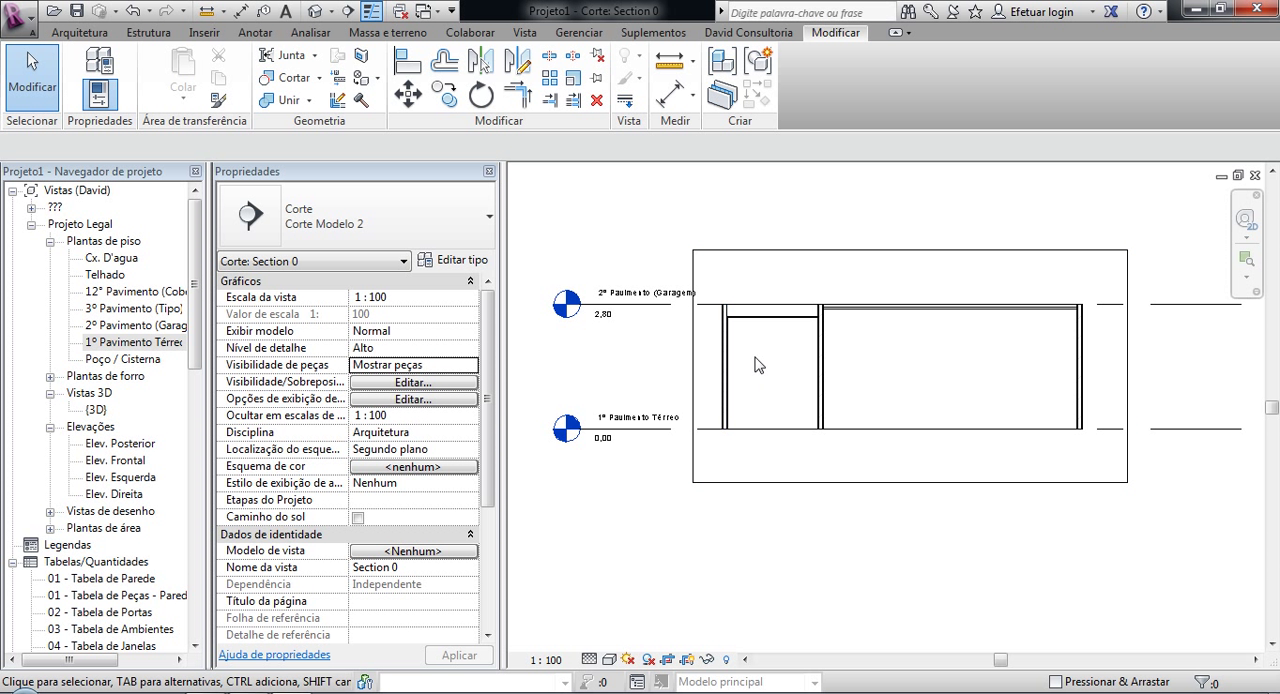
scroll(757, 366, up, 6)
scroll(750, 320, up, 3)
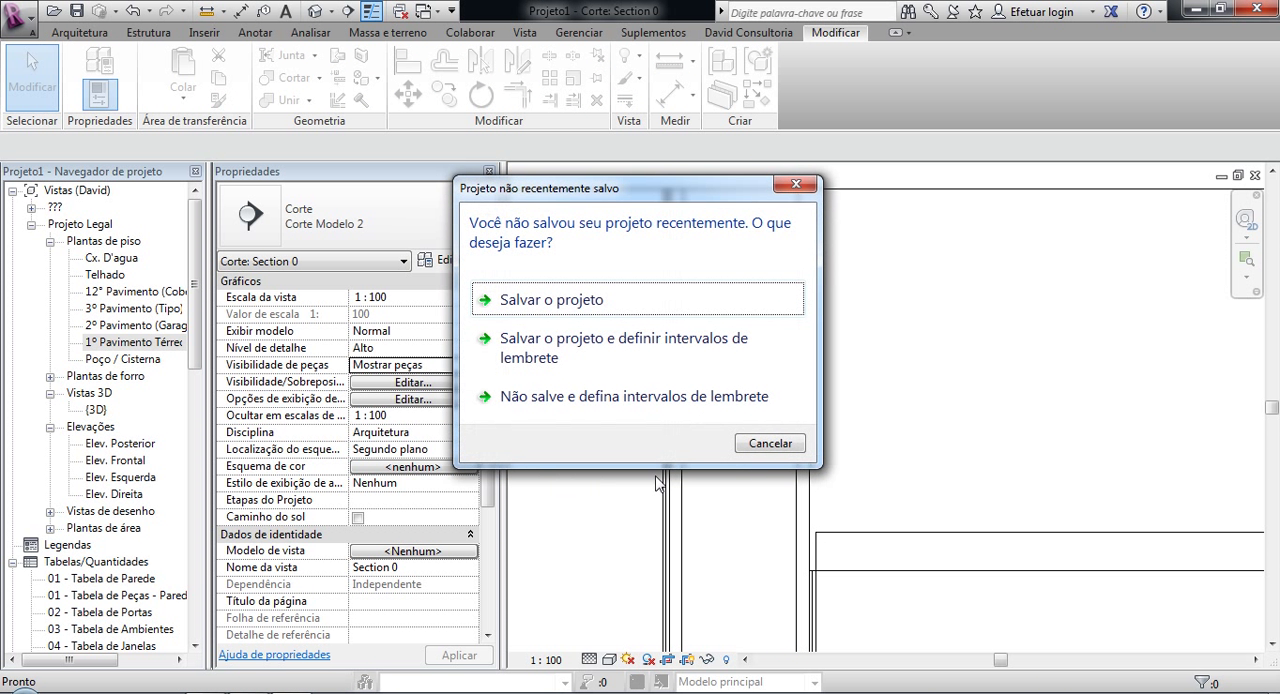
click(768, 443)
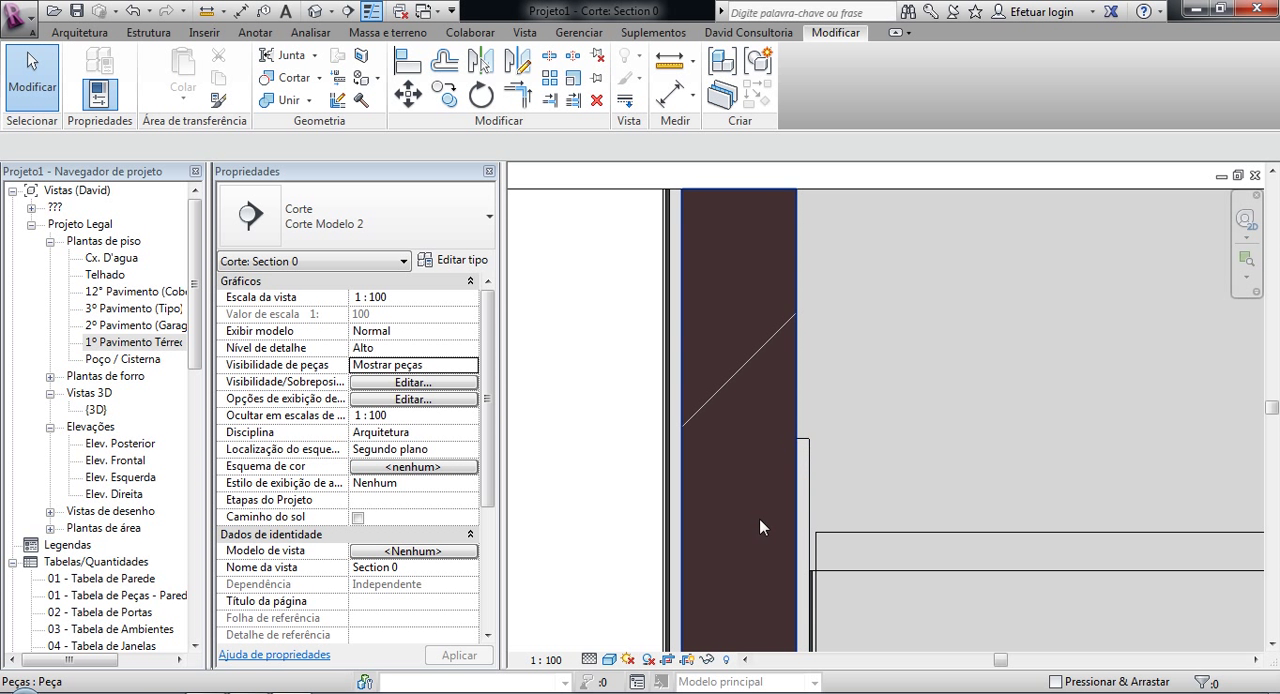
Step: Examine the heights of the finish parts on the end wall and the partition wall in Section 0
scroll(679, 478, down, 1)
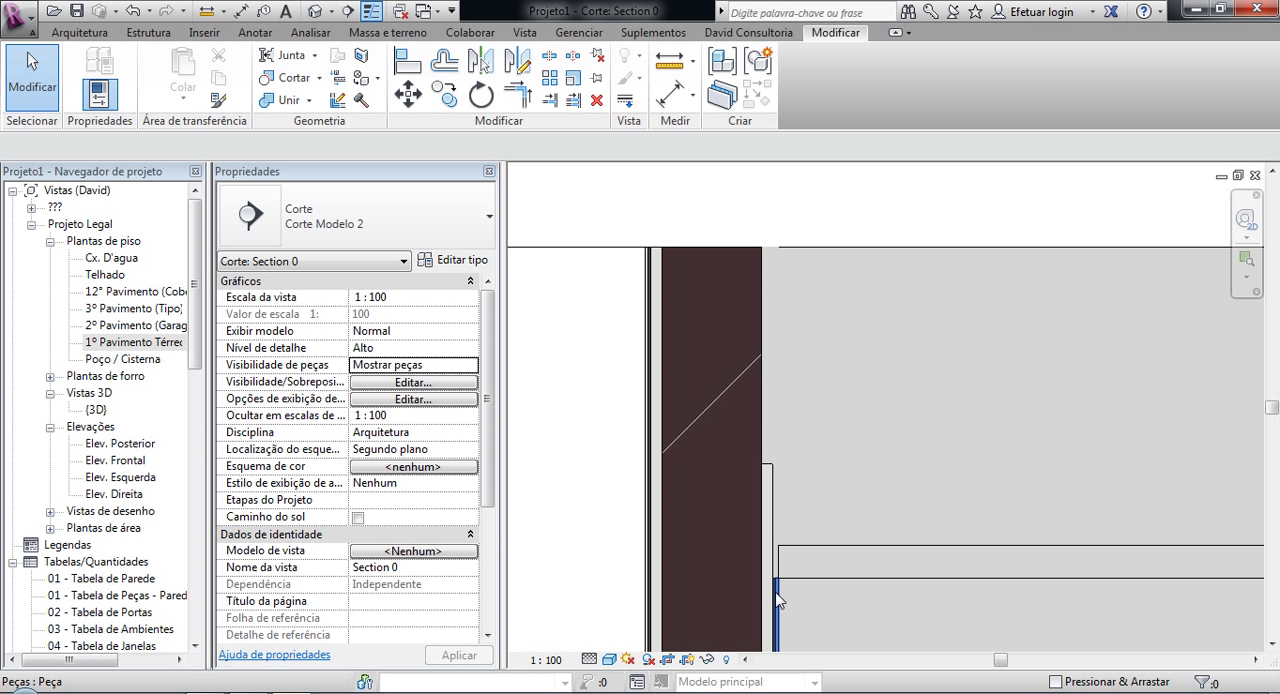
scroll(628, 369, down, 1)
scroll(628, 364, down, 3)
middle_drag(978, 414, 585, 380)
scroll(877, 318, up, 3)
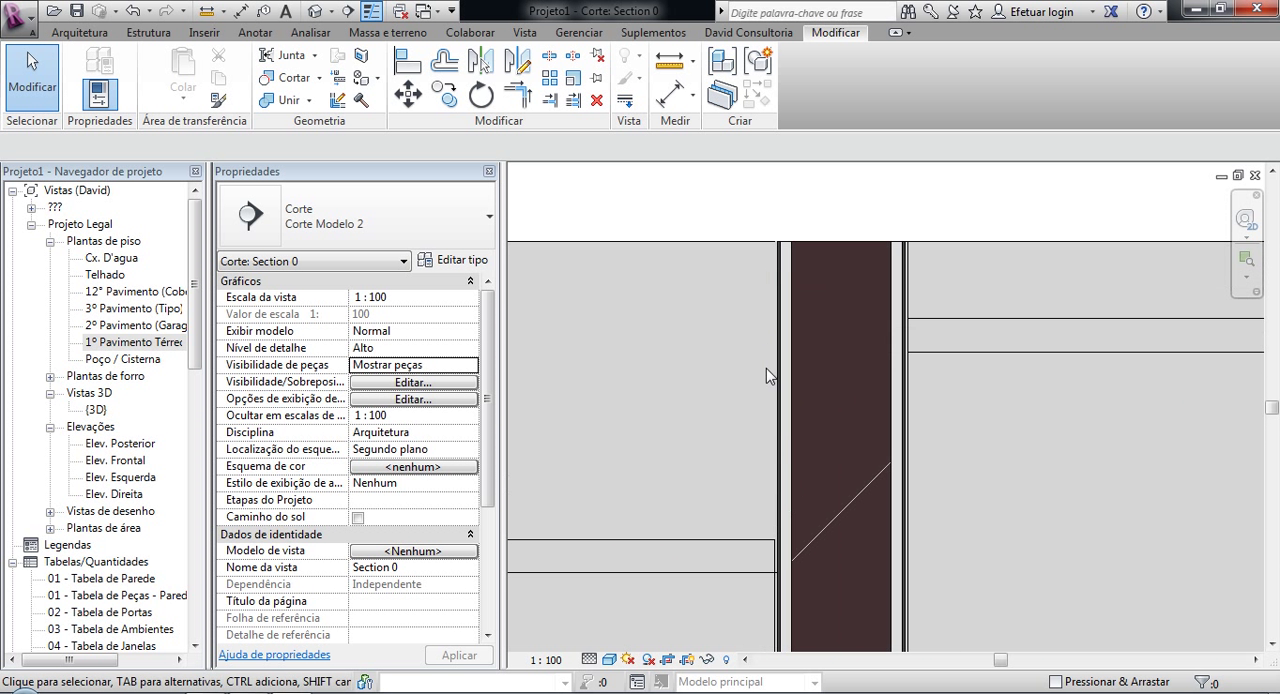
middle_drag(884, 416, 987, 459)
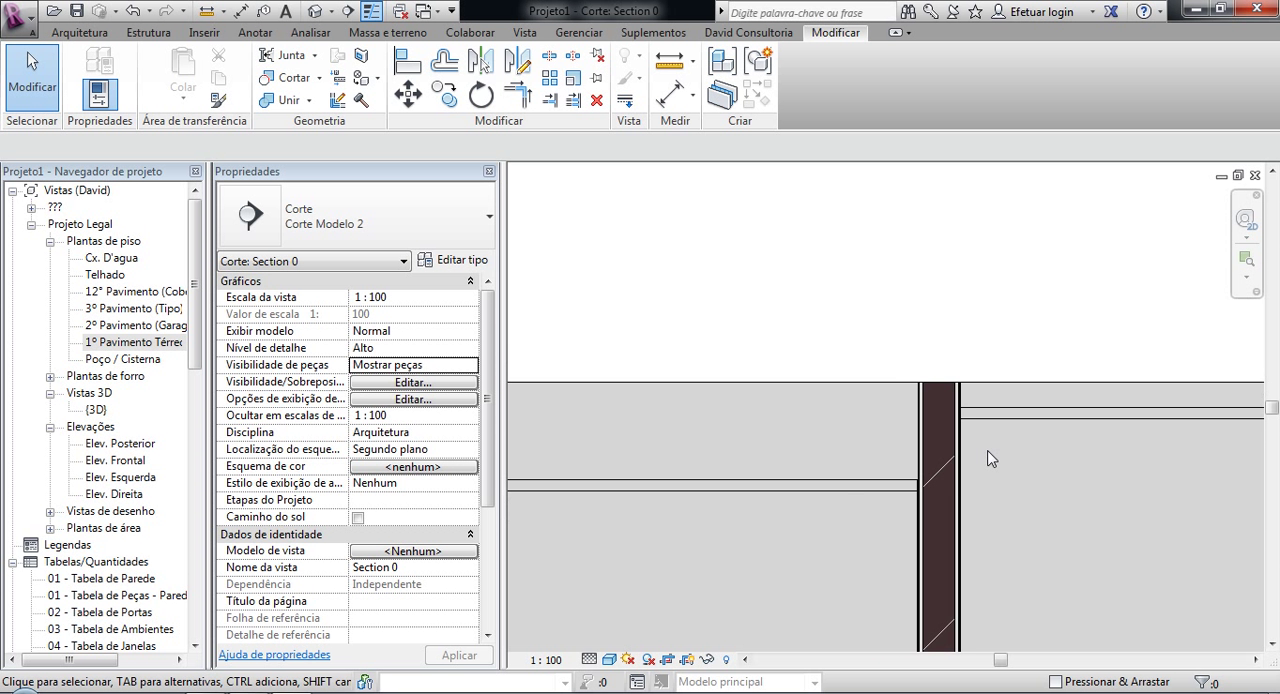
scroll(987, 459, up, 1)
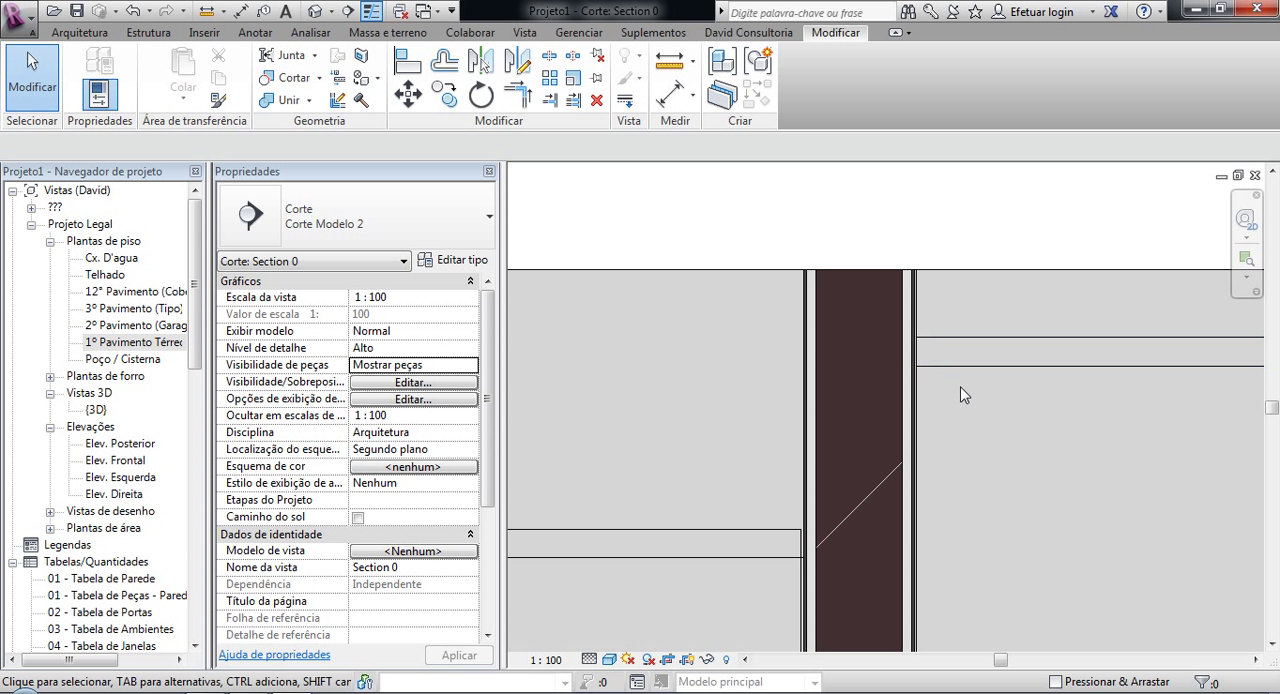
scroll(926, 304, up, 2)
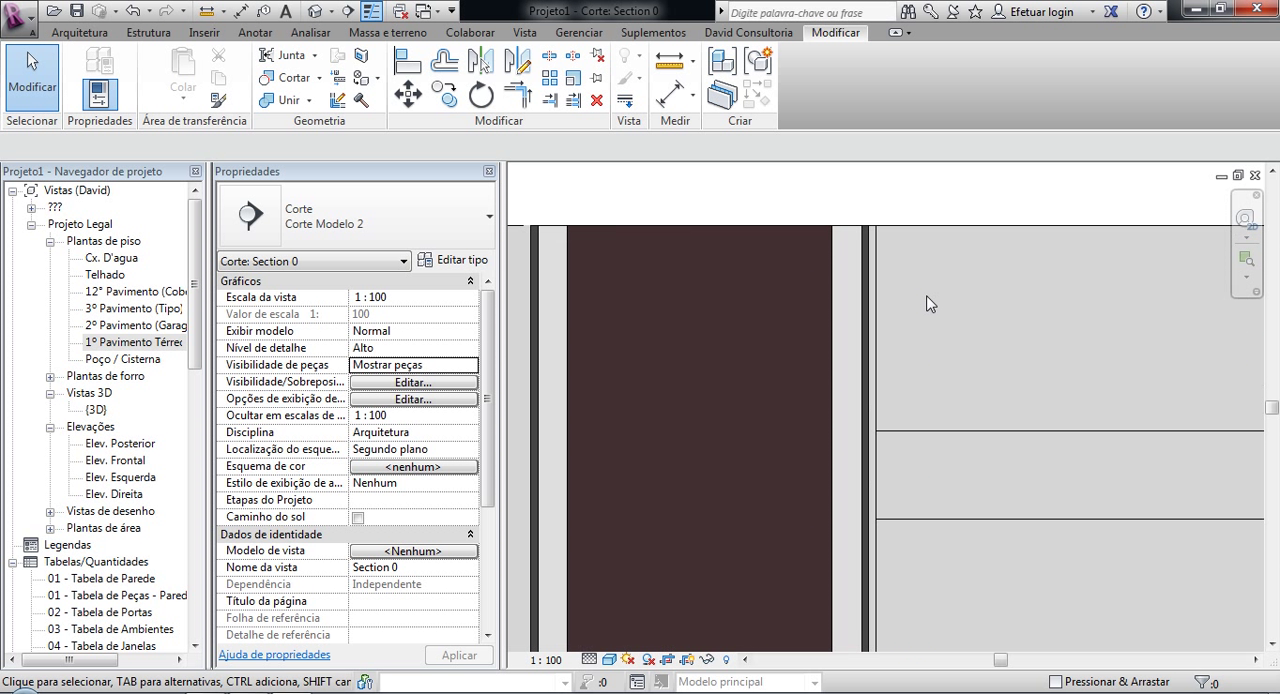
Step: Inspect the Pintura Branco Gelo part on the larger room's side of the partition and its height above the ceiling
click(877, 302)
scroll(914, 394, down, 2)
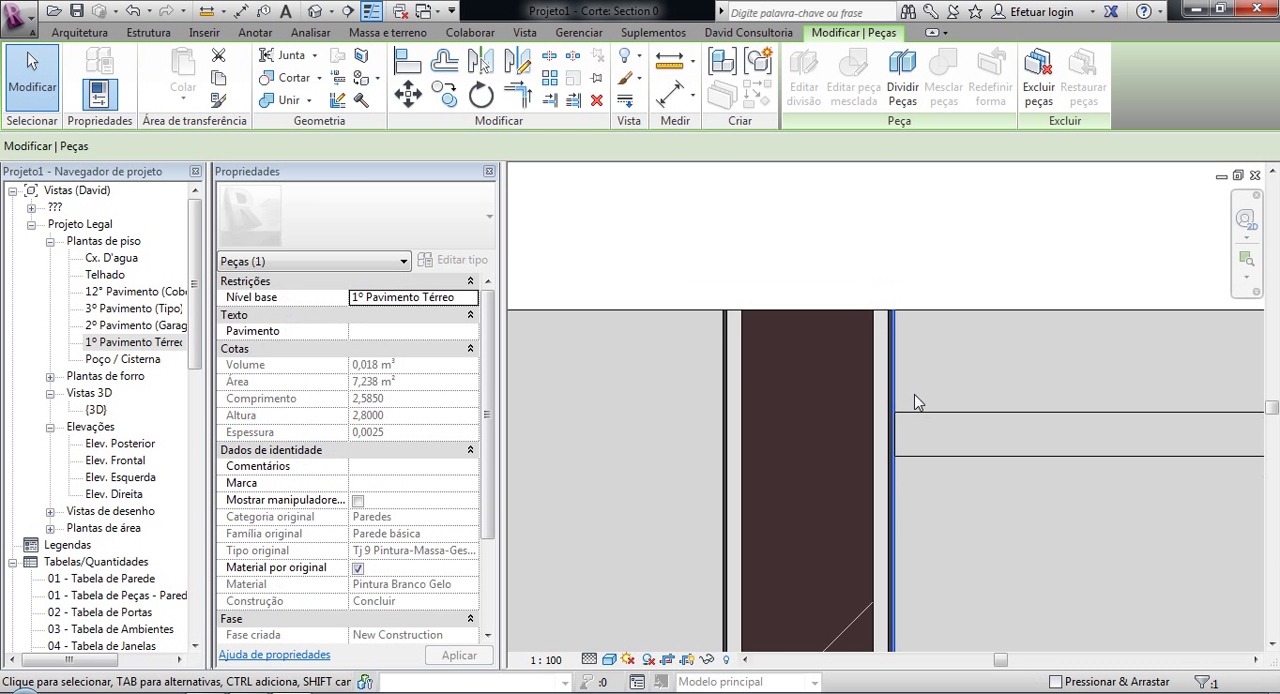
click(958, 472)
scroll(950, 495, up, 2)
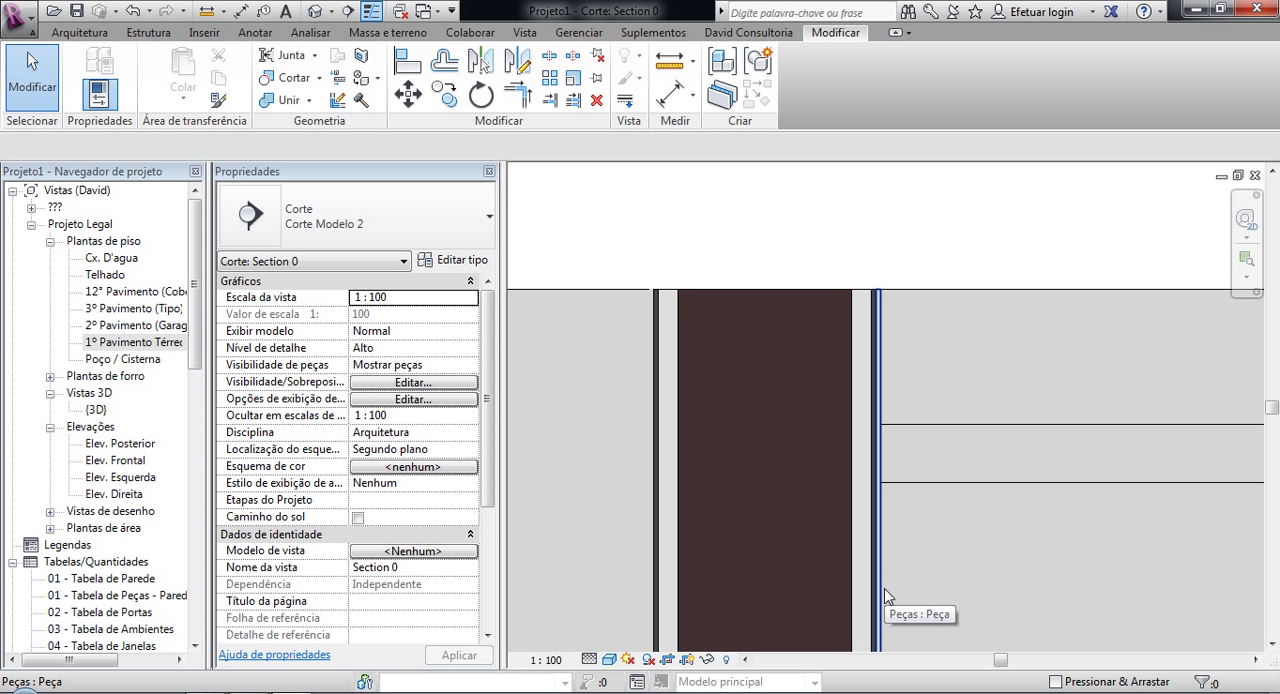
click(880, 516)
click(921, 518)
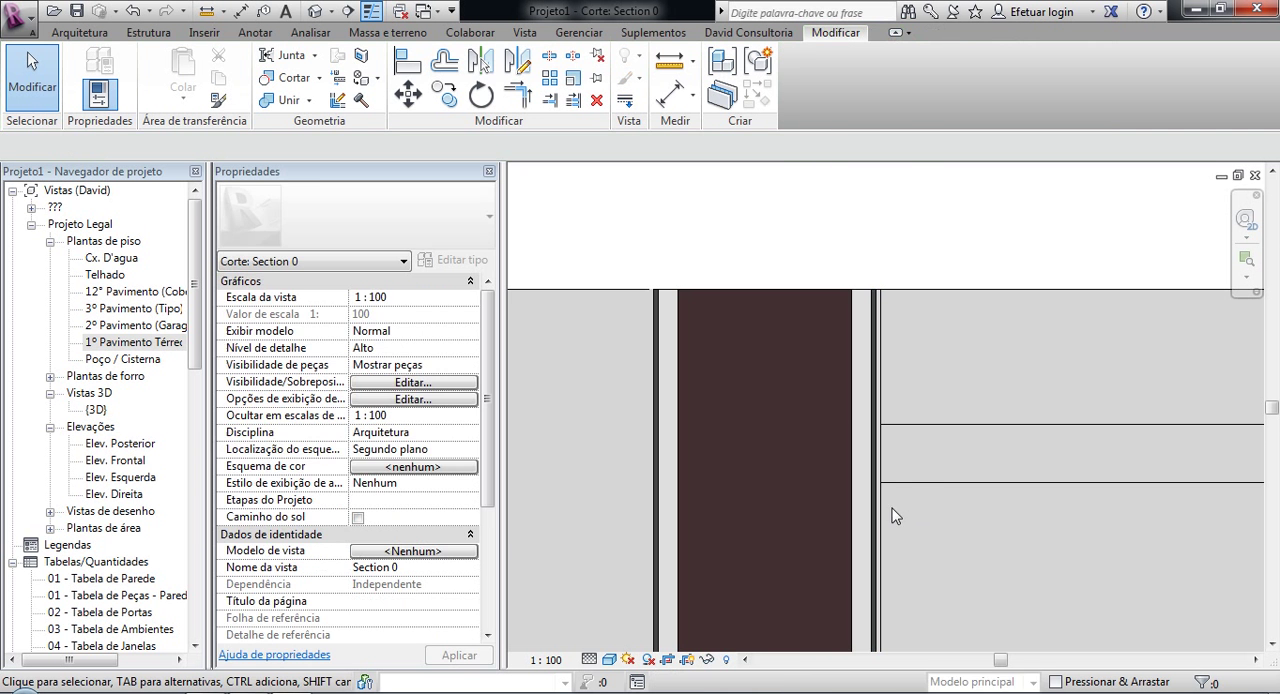
click(886, 503)
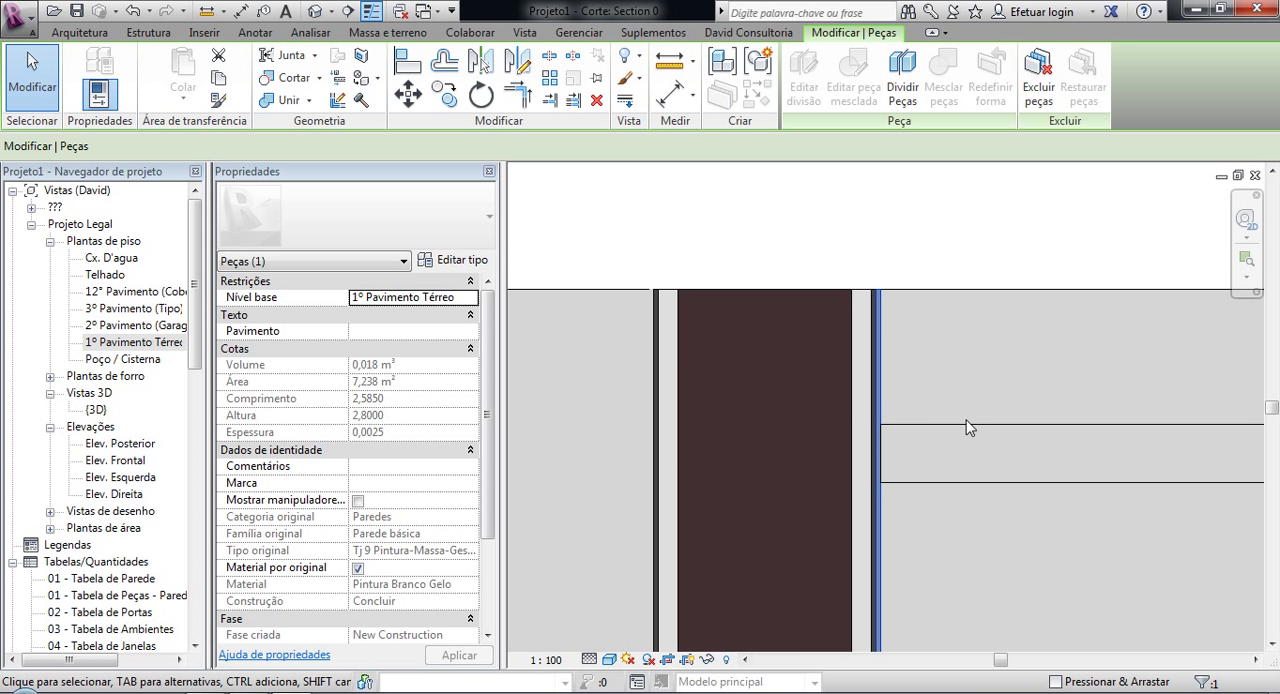
scroll(927, 508, down, 3)
scroll(960, 517, up, 3)
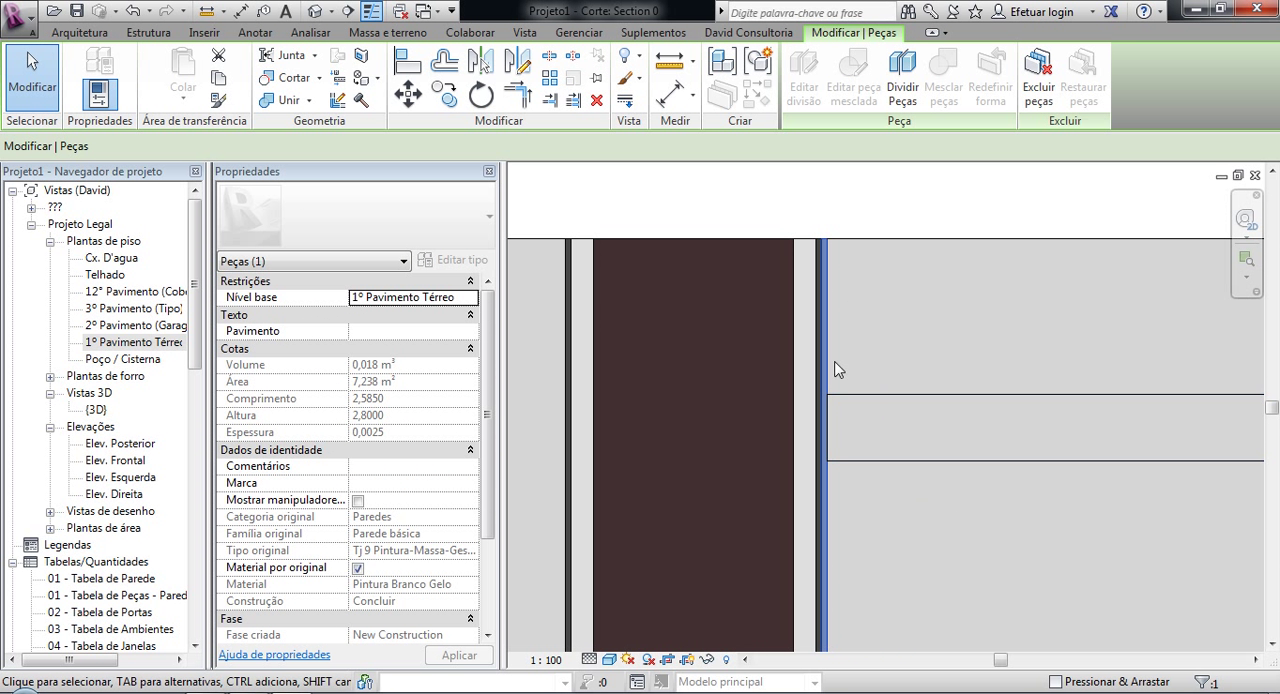
scroll(943, 526, down, 5)
middle_drag(942, 484, 869, 370)
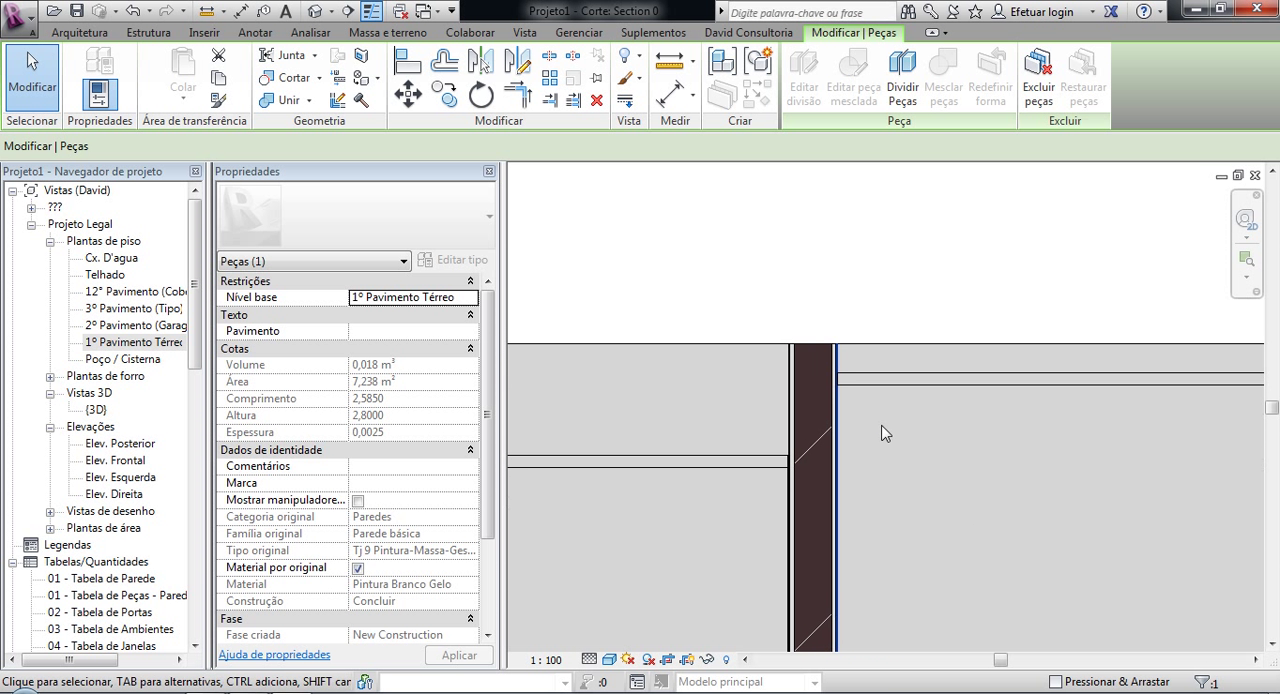
click(874, 351)
scroll(815, 355, up, 6)
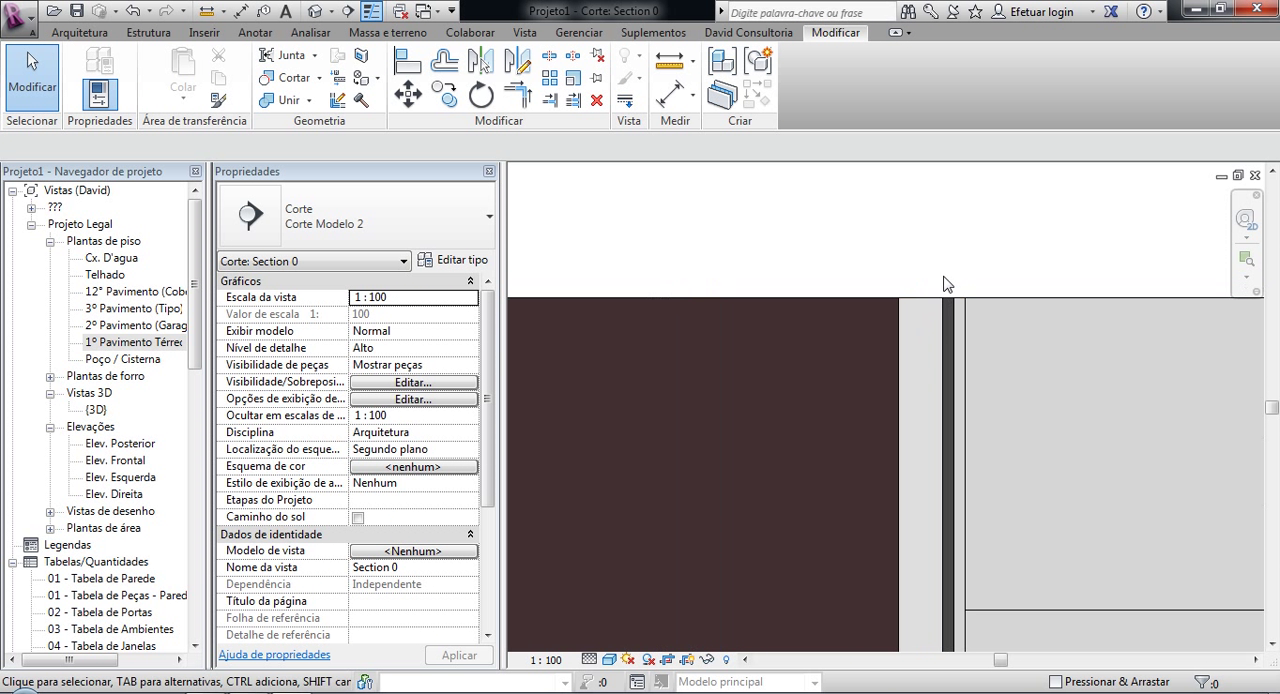
scroll(940, 348, down, 5)
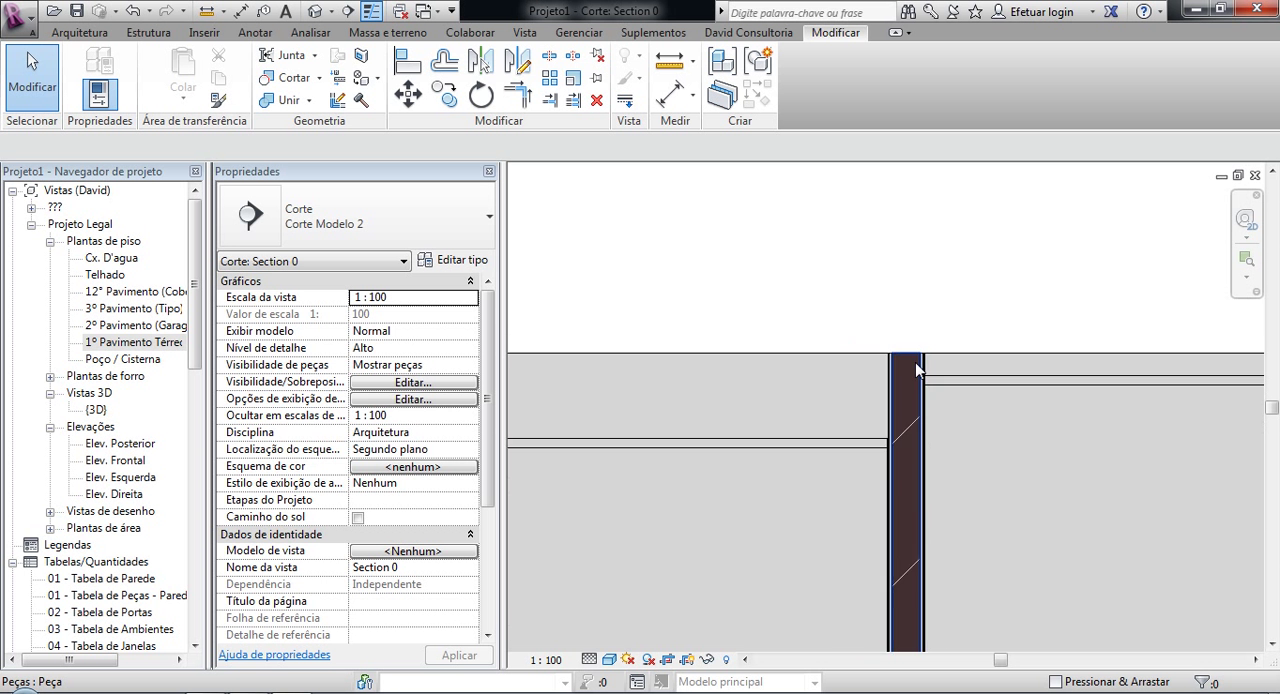
Step: Return to the 1º Pavimento Térreo floor plan and open the Section 1 view through the second building
double_click(97, 345)
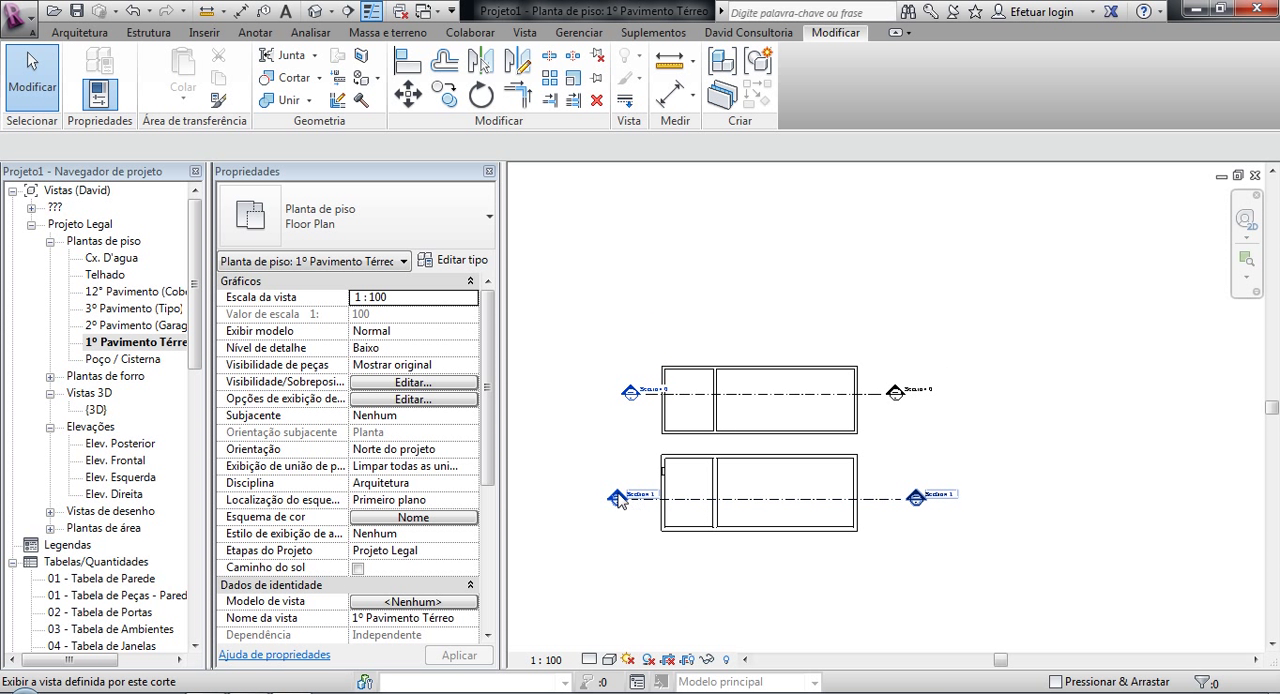
double_click(618, 498)
scroll(706, 517, up, 5)
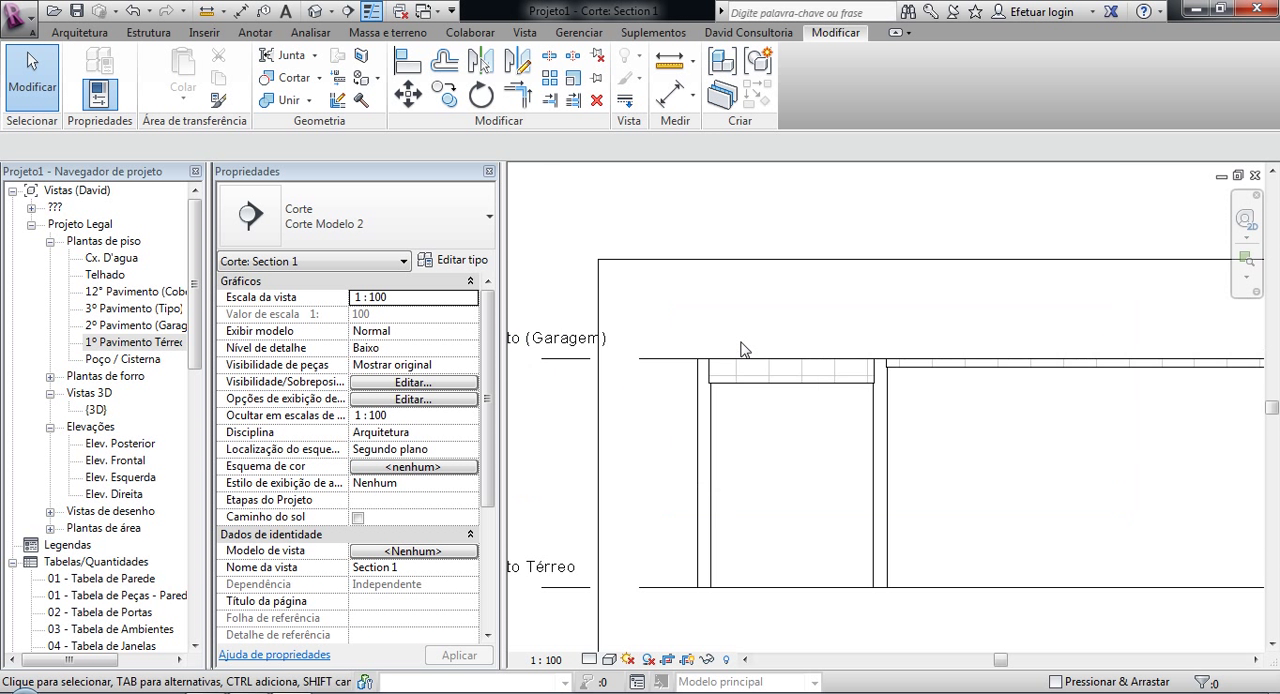
scroll(715, 420, up, 4)
middle_drag(748, 404, 548, 444)
scroll(620, 432, down, 3)
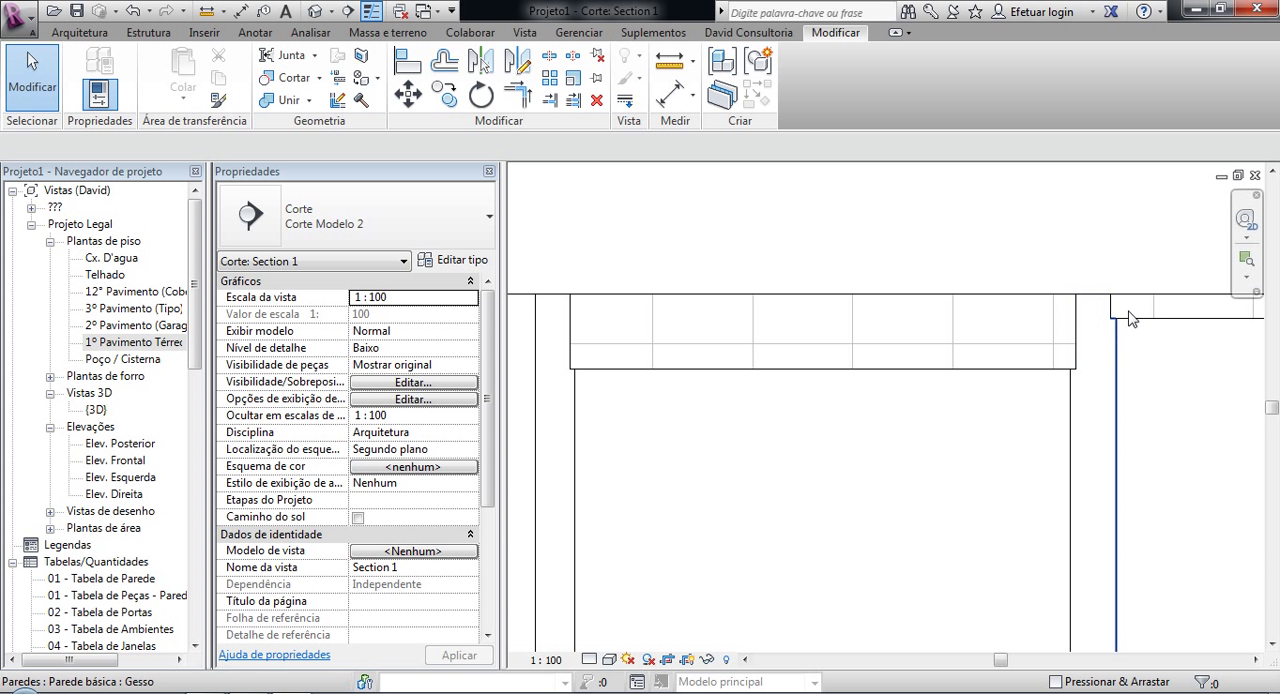
Step: Set the Section 1 view to shaded display and its detail level to Alto
key(s)
key(d)
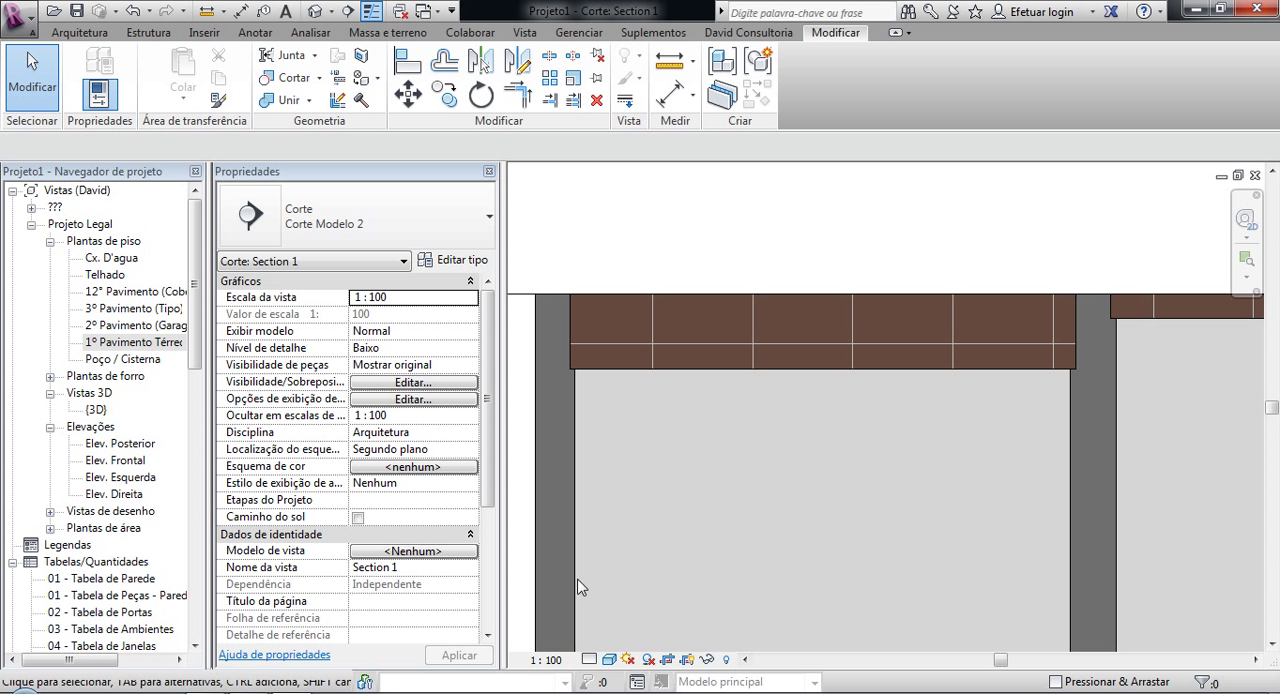
click(596, 660)
click(610, 637)
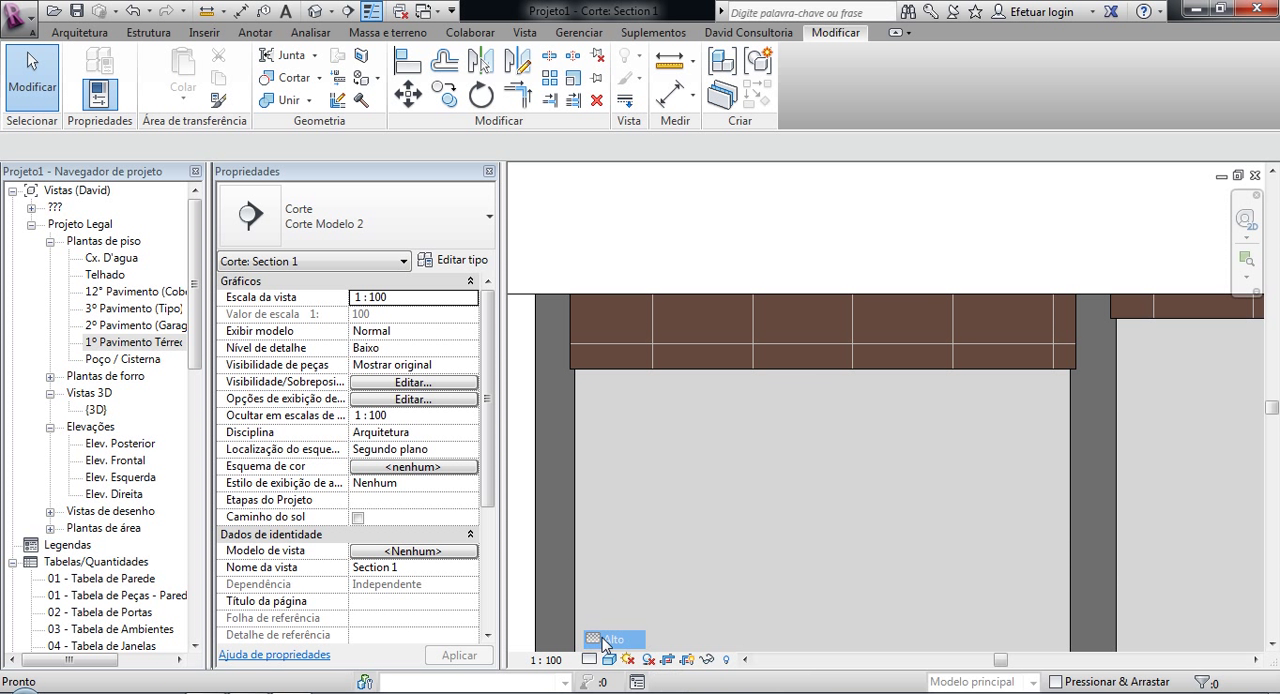
Step: Examine how the Gesso linings meet the Alv_14 partition wall and the exposed masonry above them in Section 1
scroll(1094, 431, up, 5)
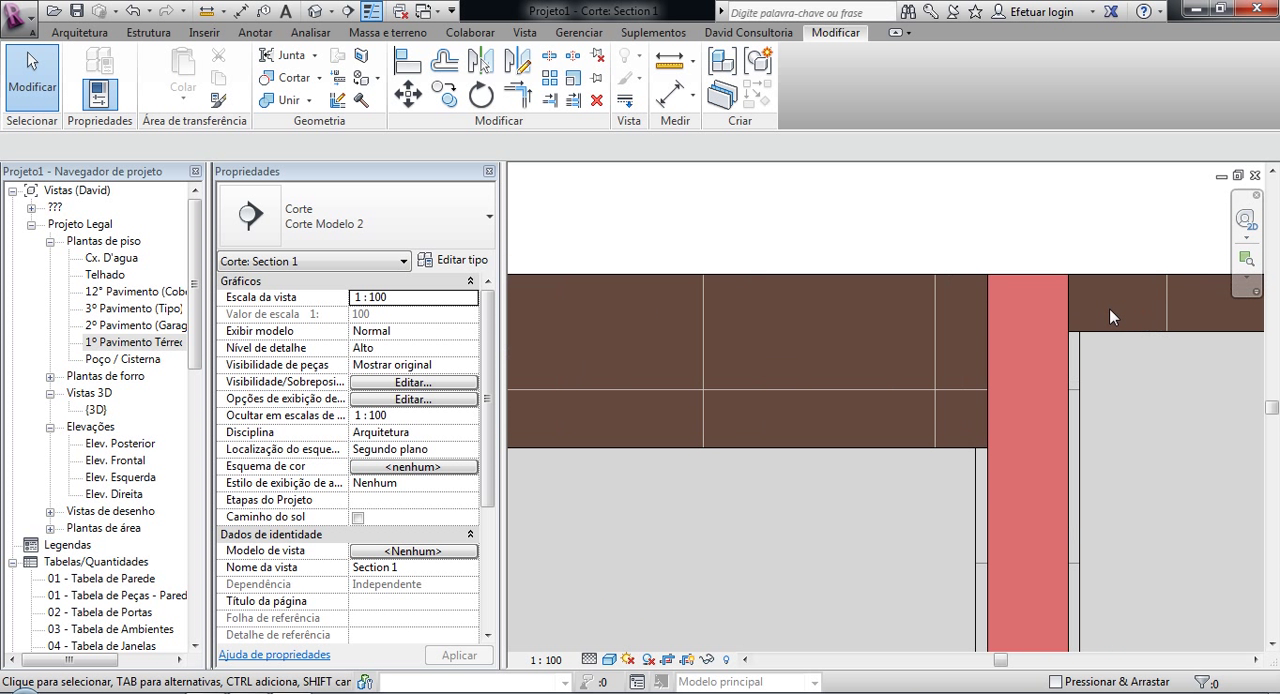
scroll(910, 282, down, 5)
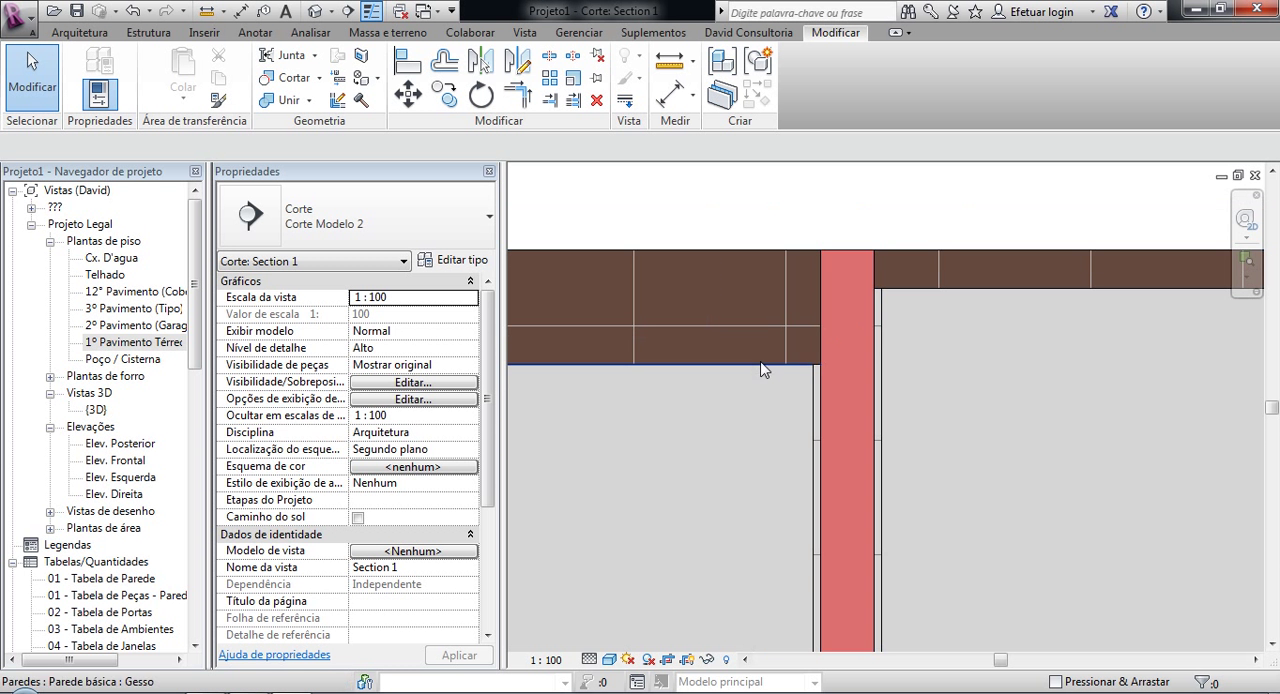
scroll(847, 310, up, 4)
scroll(885, 351, down, 5)
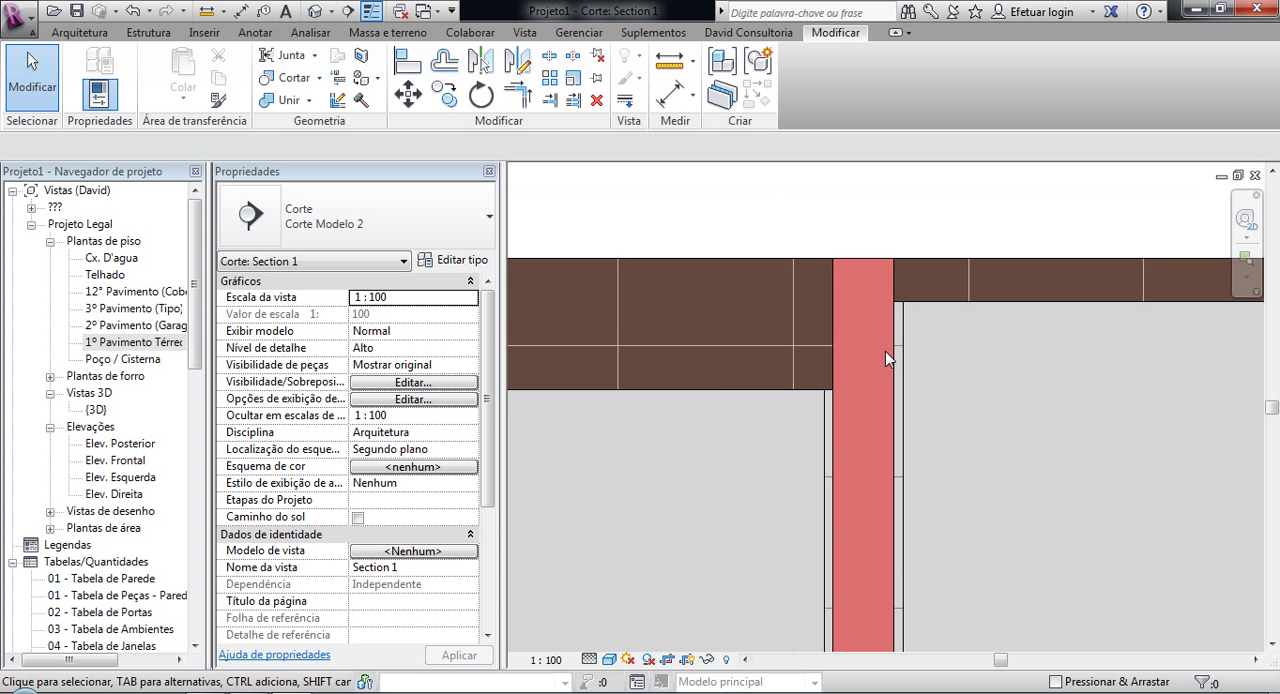
middle_drag(825, 373, 740, 361)
scroll(868, 333, down, 2)
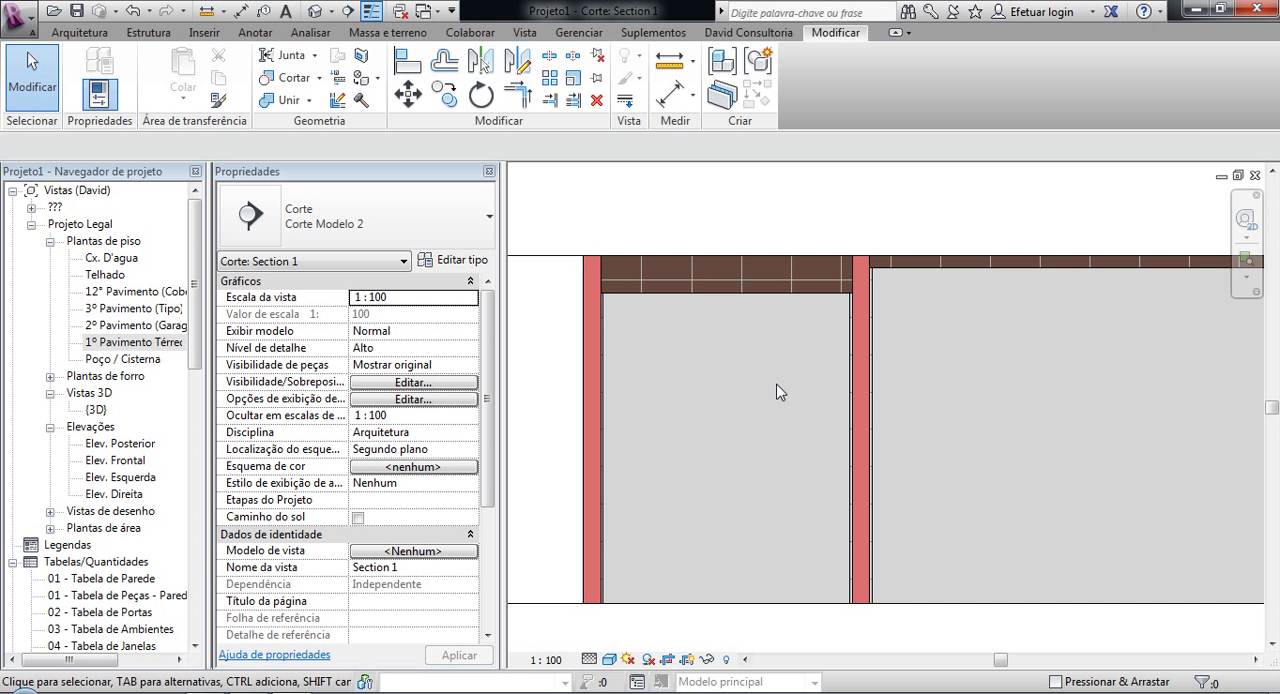
scroll(780, 392, down, 3)
scroll(798, 378, up, 4)
scroll(880, 261, up, 3)
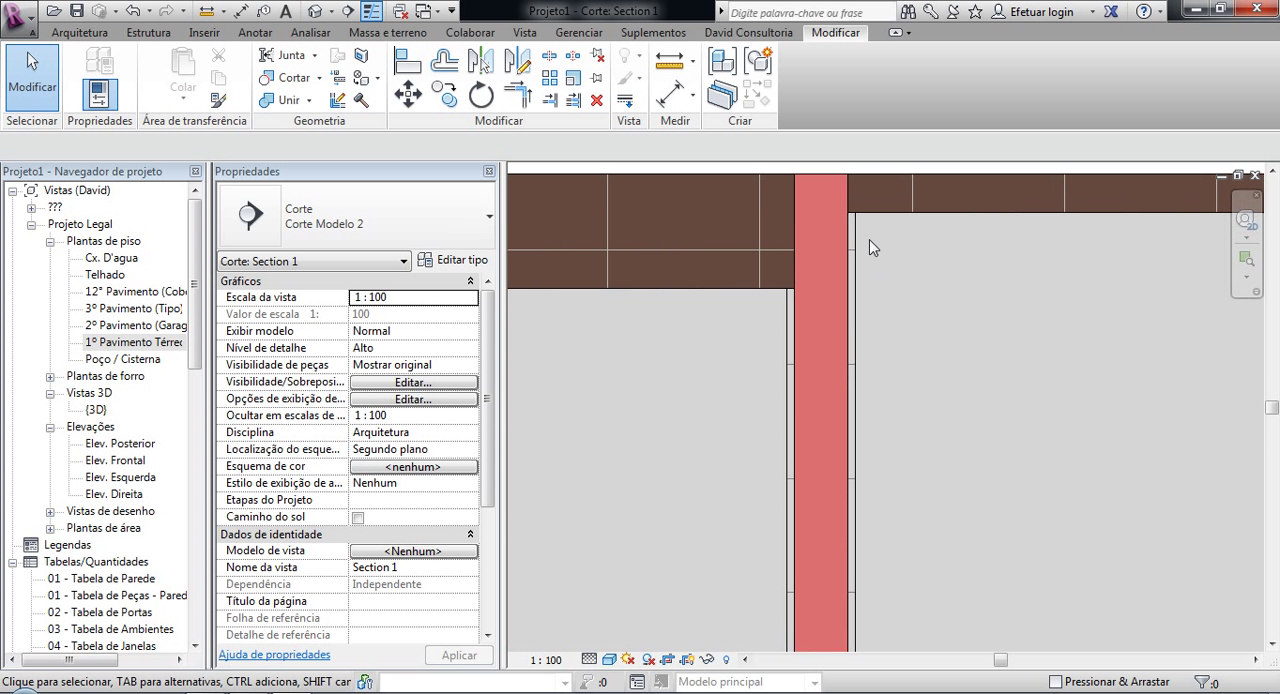
scroll(788, 245, up, 3)
middle_drag(797, 275, 790, 403)
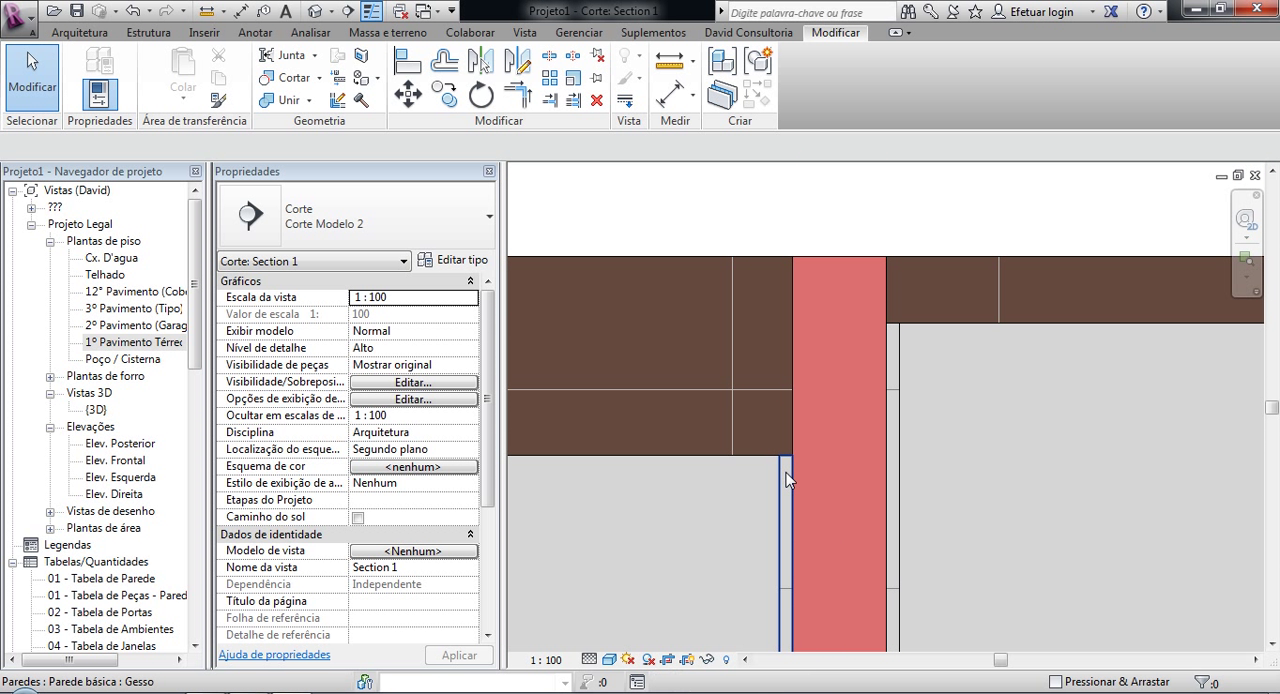
Step: Select the smaller room's Gesso lining and the Alv_14 partition wall in turn to compare their properties and heights
click(786, 472)
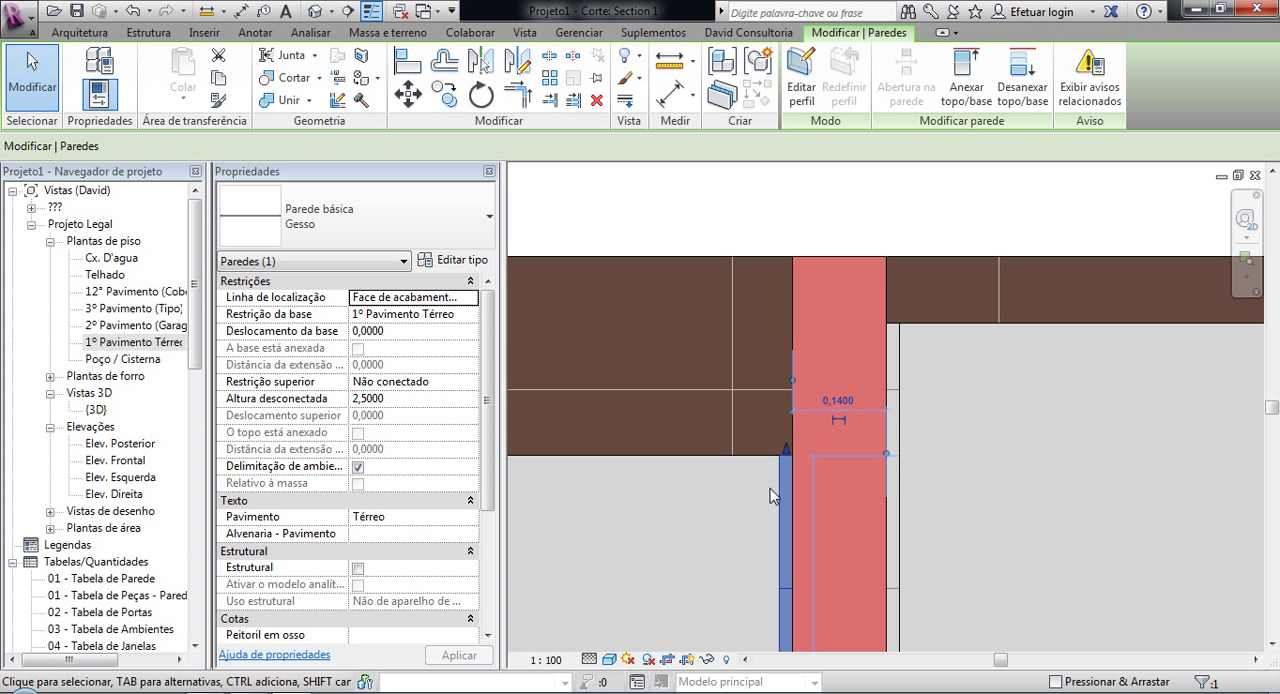
click(796, 301)
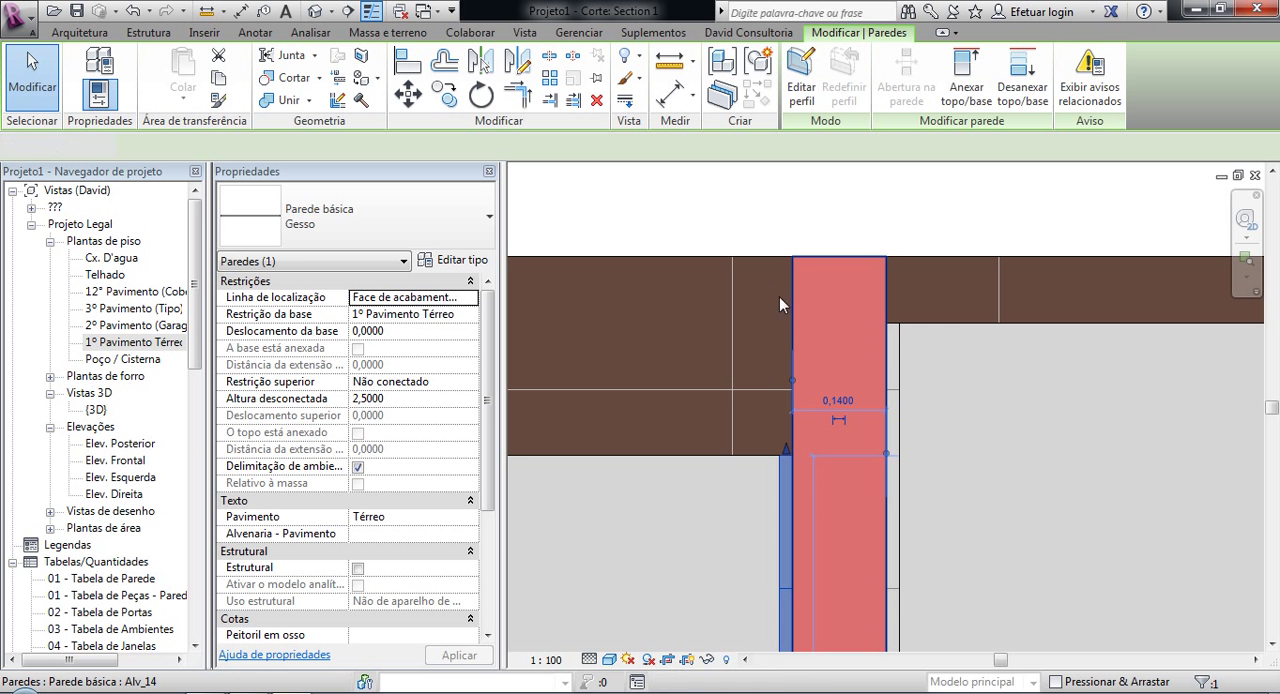
click(711, 226)
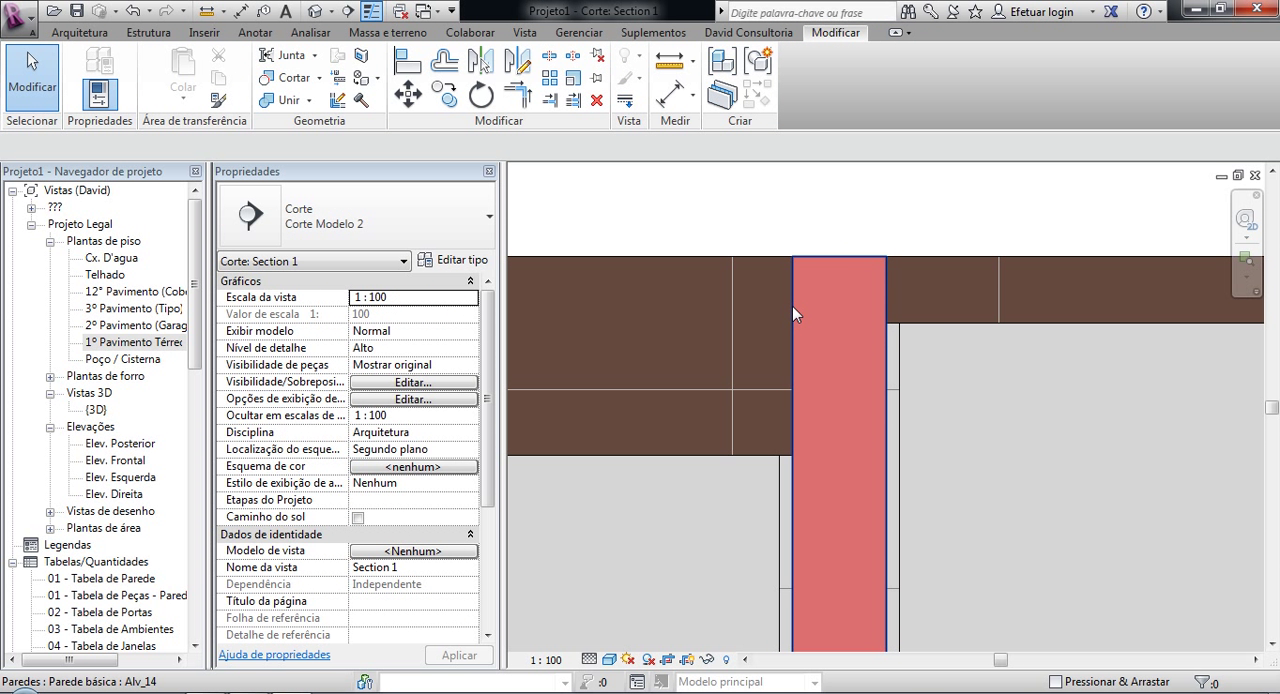
click(794, 306)
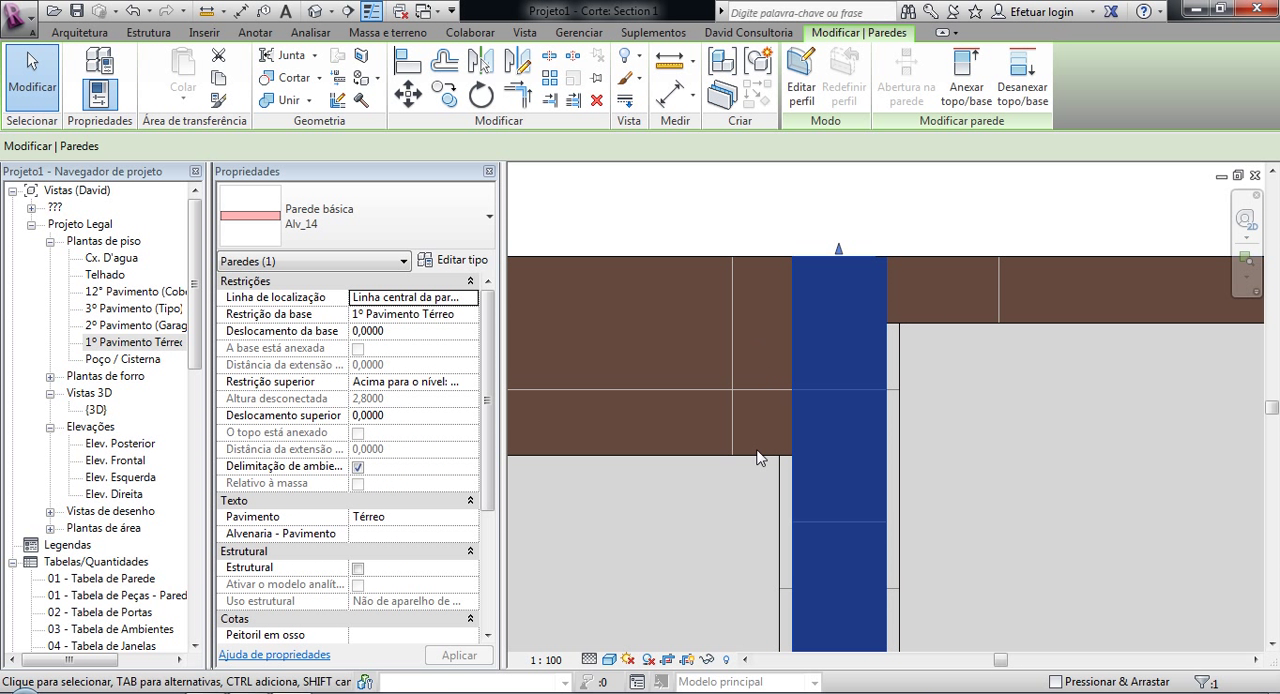
key(Tab)
click(772, 516)
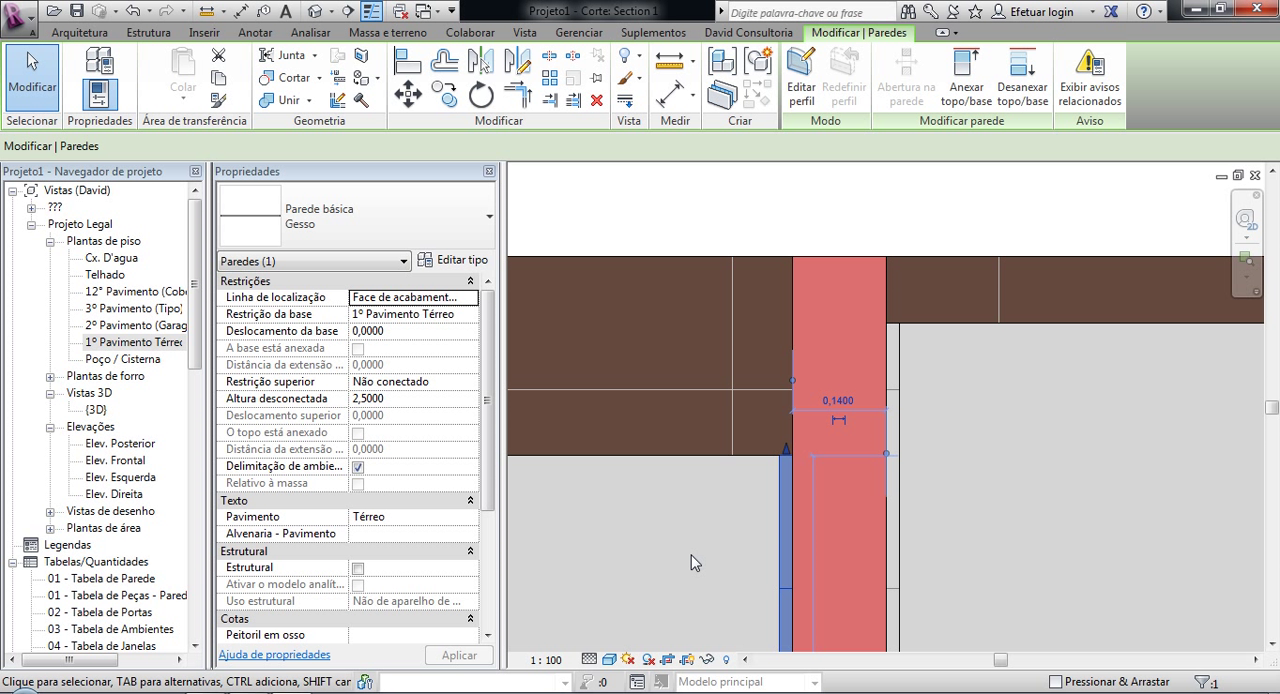
key(Escape)
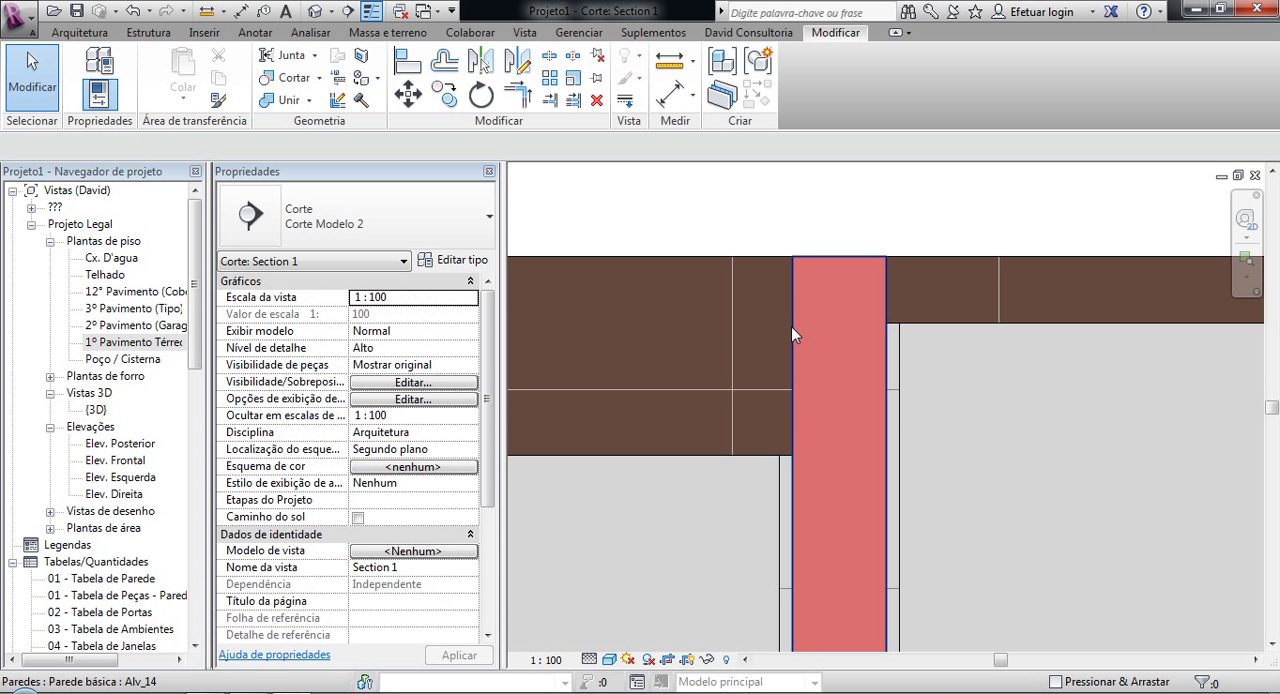
click(791, 326)
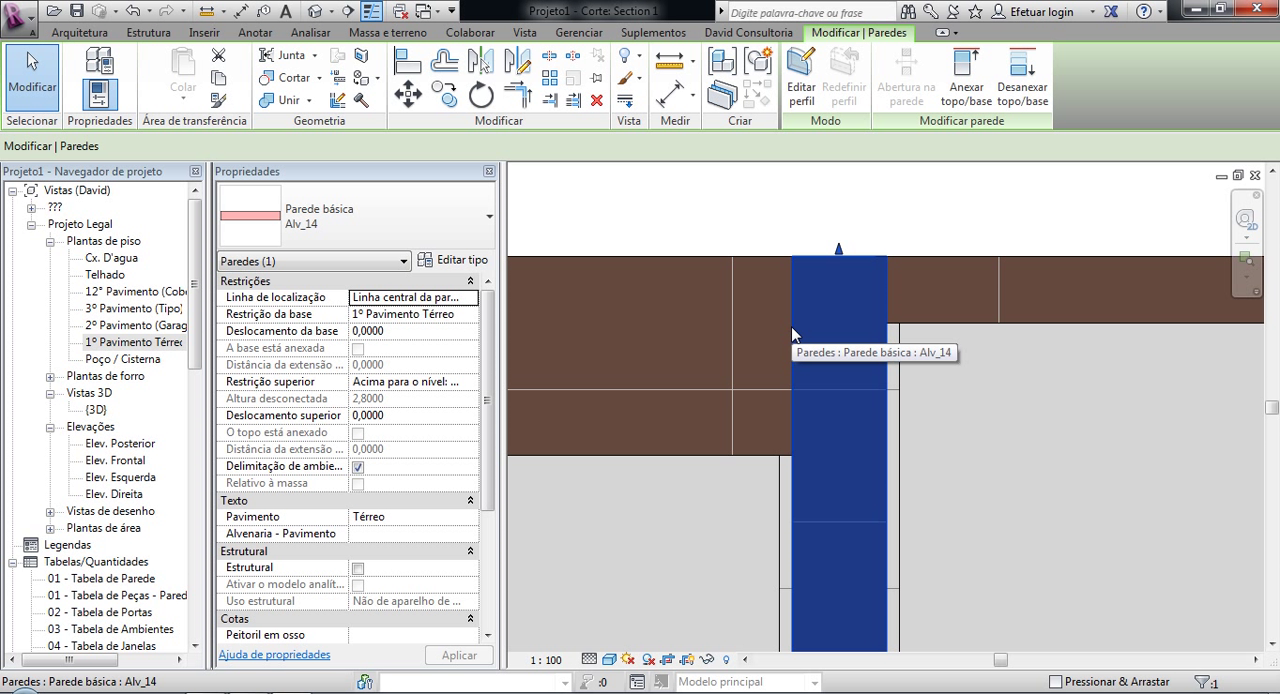
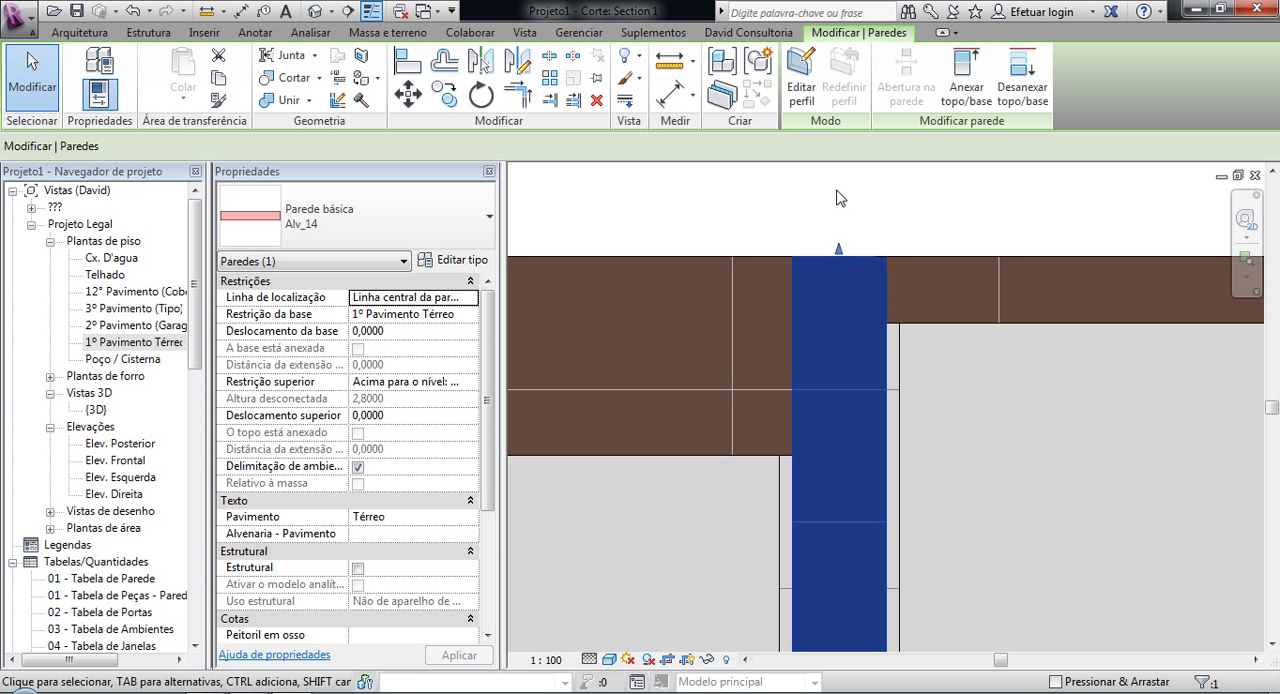
Step: Compare the top constraints and heights of the smaller room's Gesso lining and the adjoining Alv_14 wall in Section 1
click(794, 217)
click(794, 272)
click(784, 486)
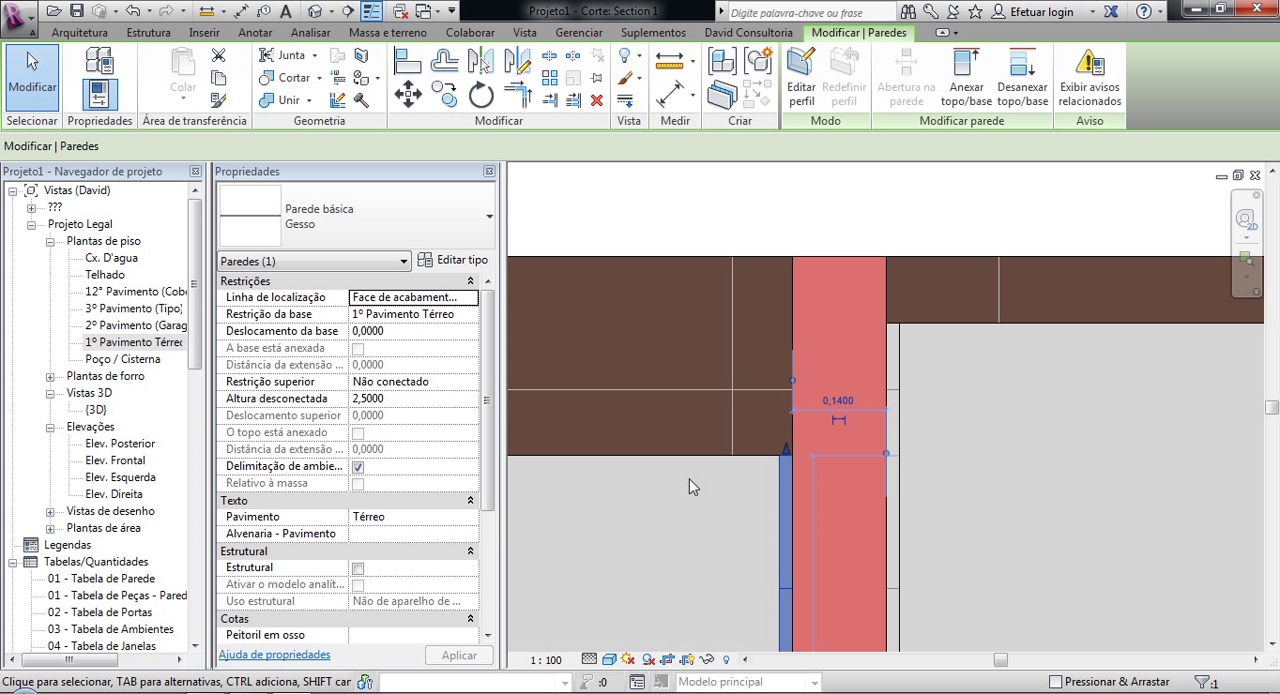
key(Escape)
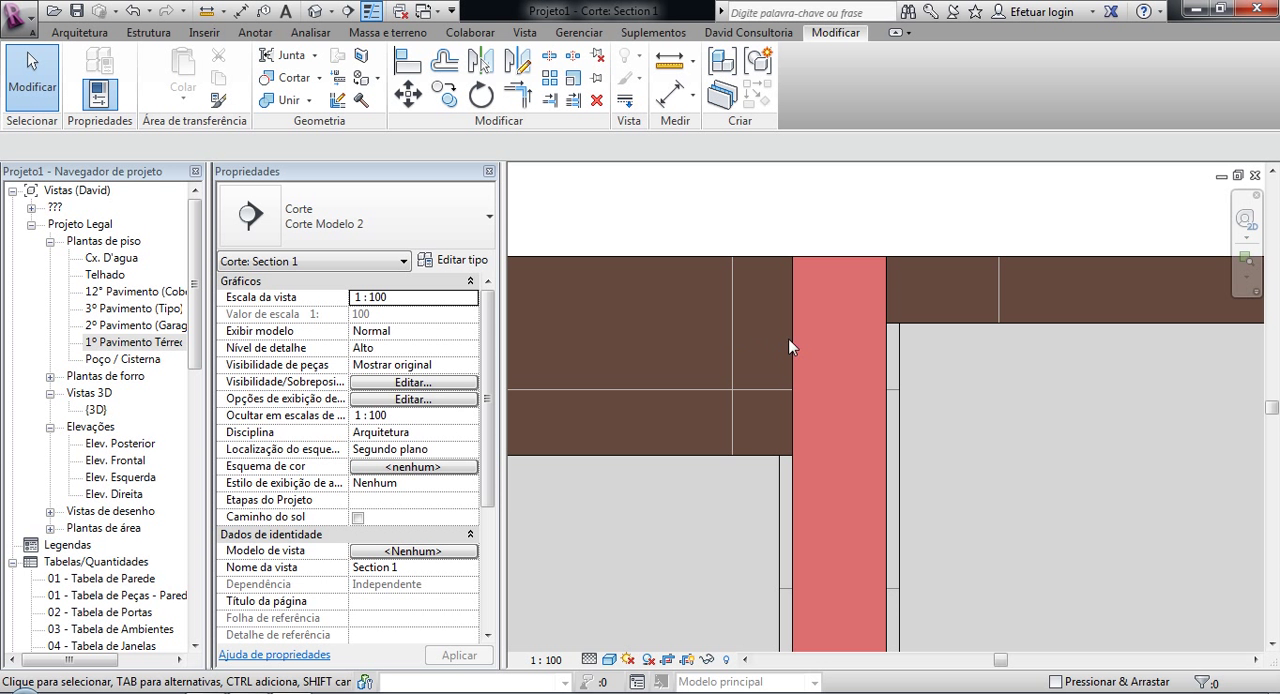
click(798, 345)
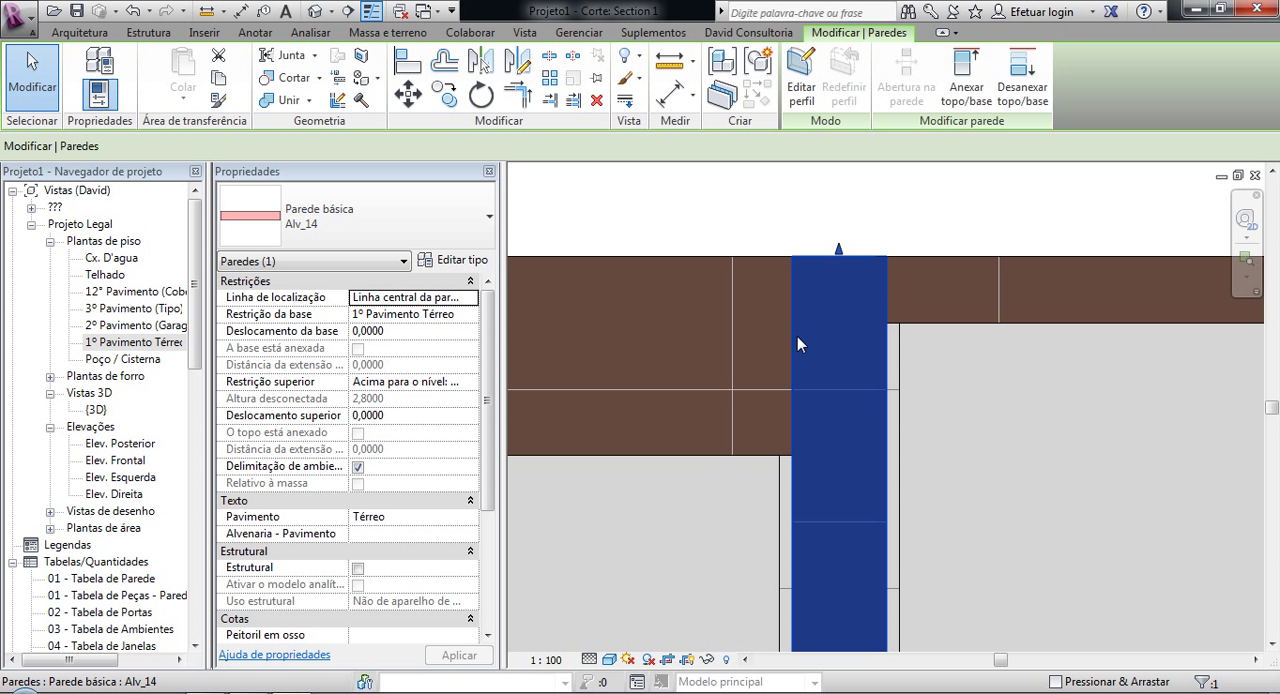
click(775, 521)
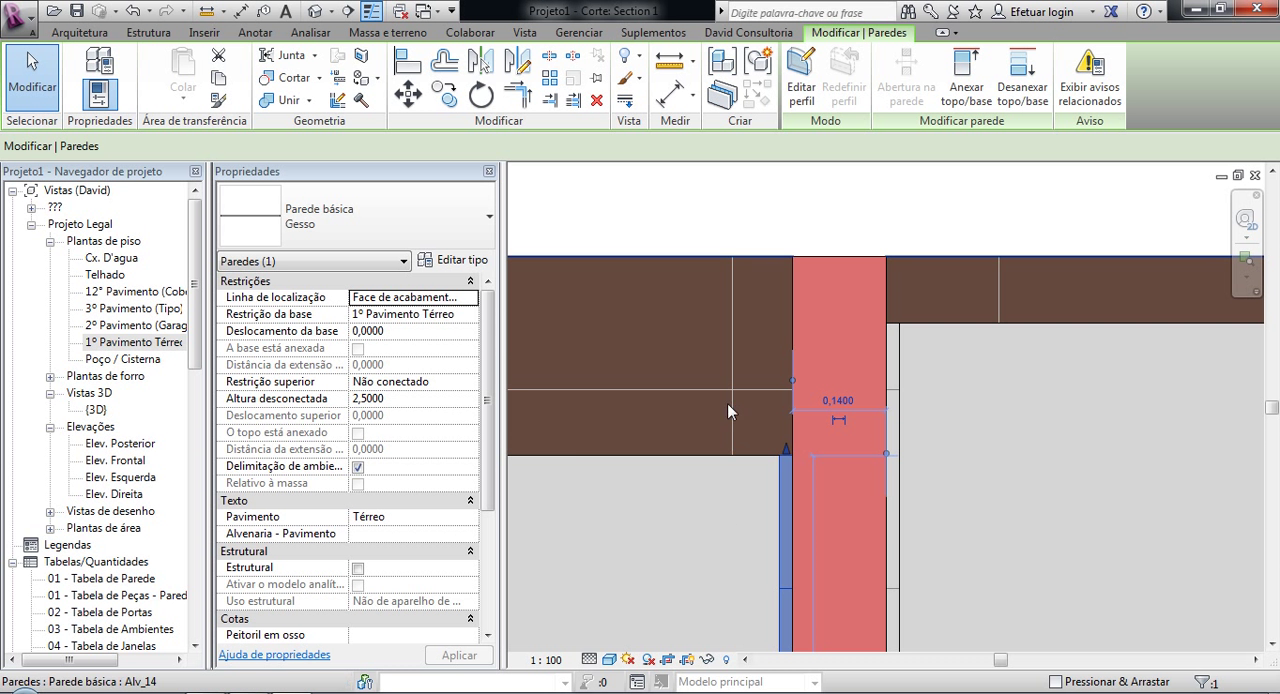
scroll(617, 477, down, 2)
middle_drag(608, 430, 568, 292)
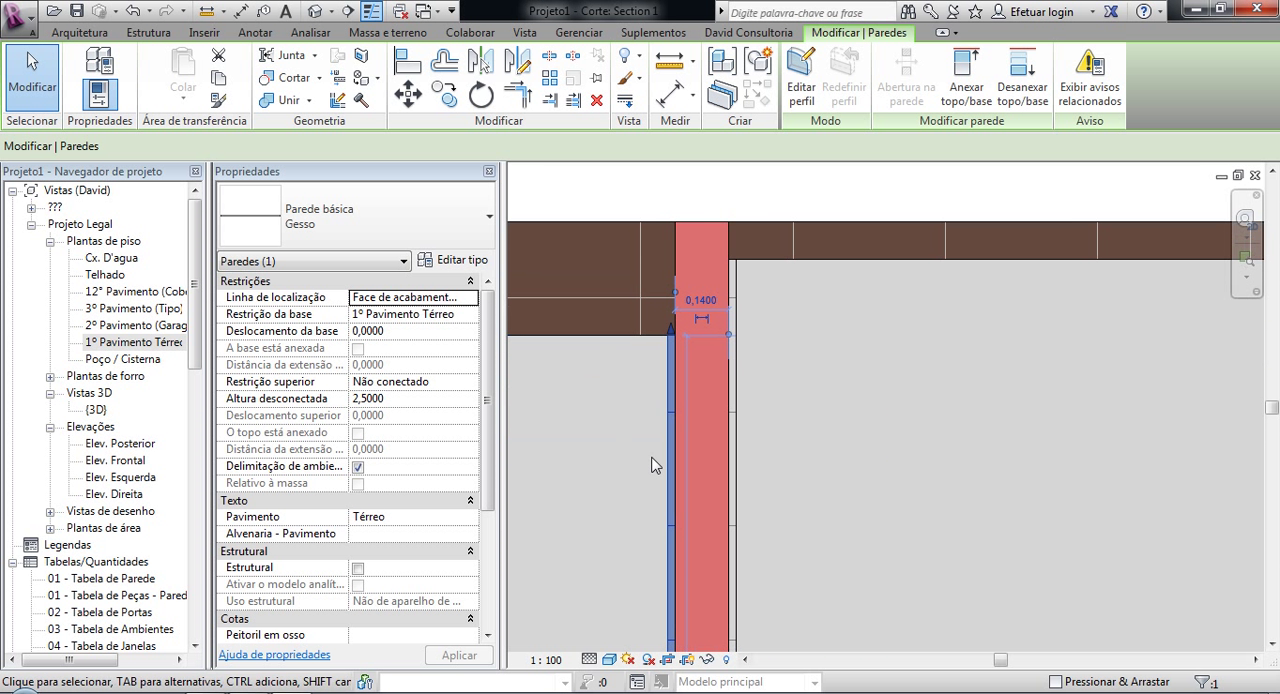
scroll(675, 267, up, 2)
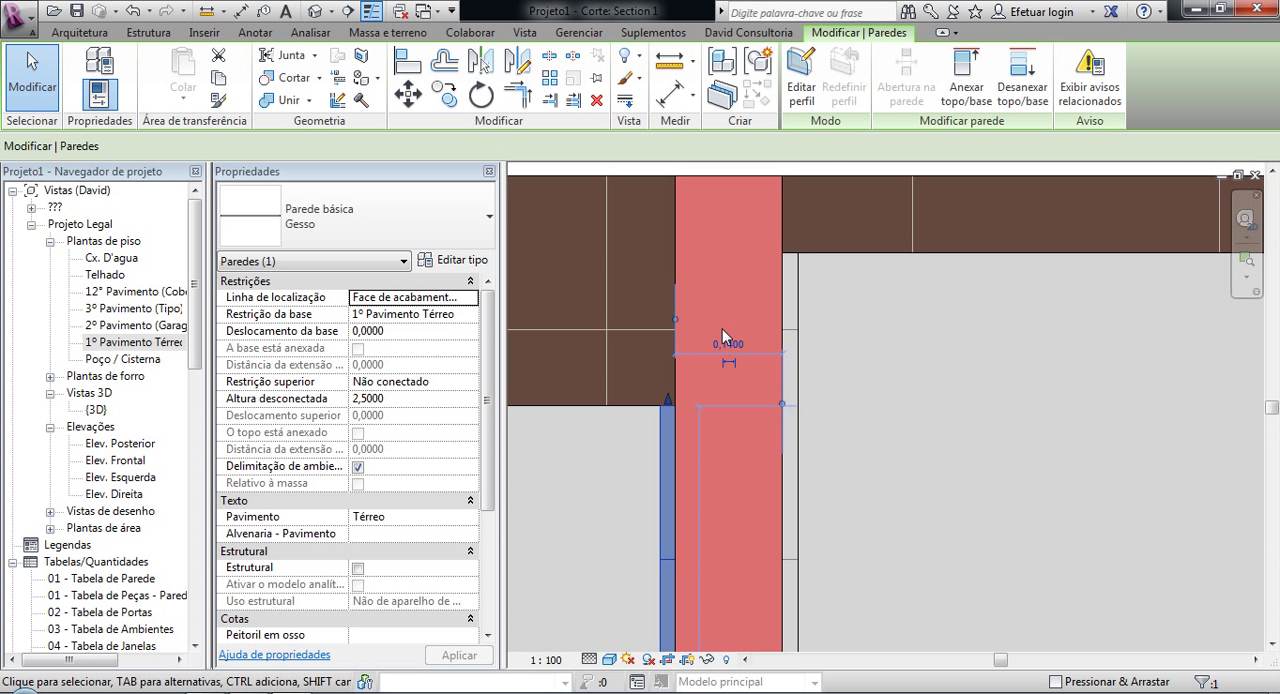
Step: Open the default 3D view and check the type and properties of the parts-based building's long rear wall
scroll(720, 330, down, 5)
key(3)
key(d)
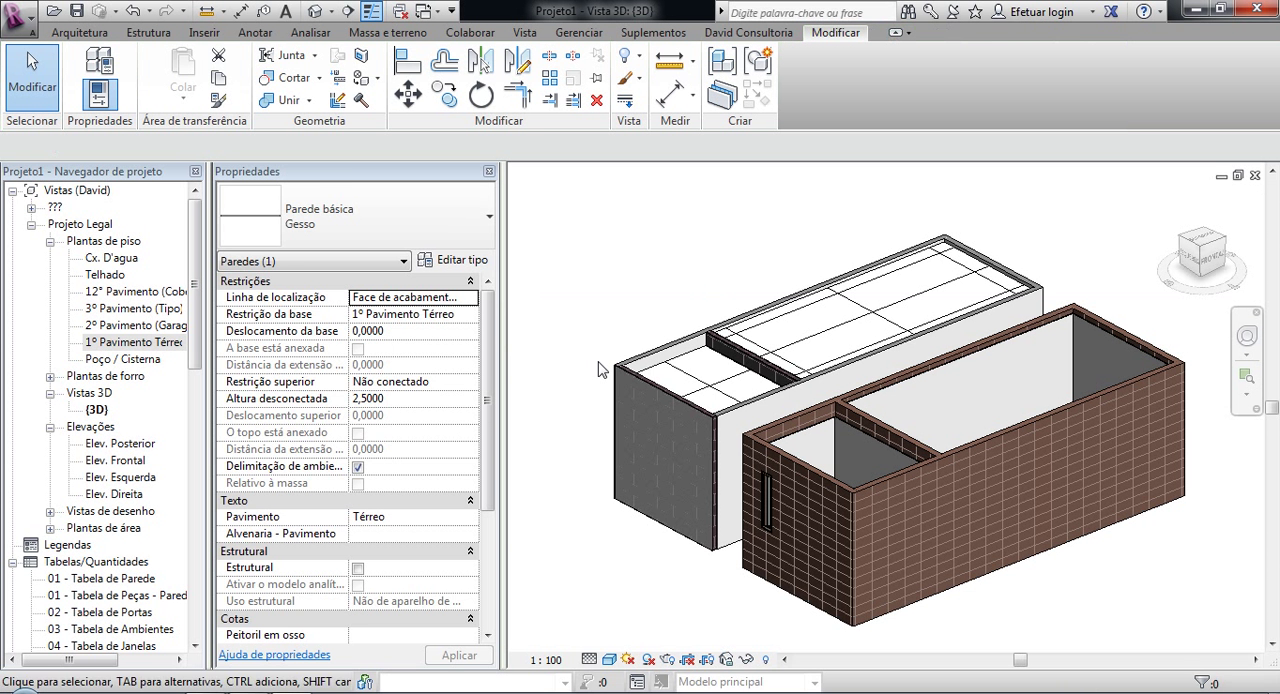
click(598, 362)
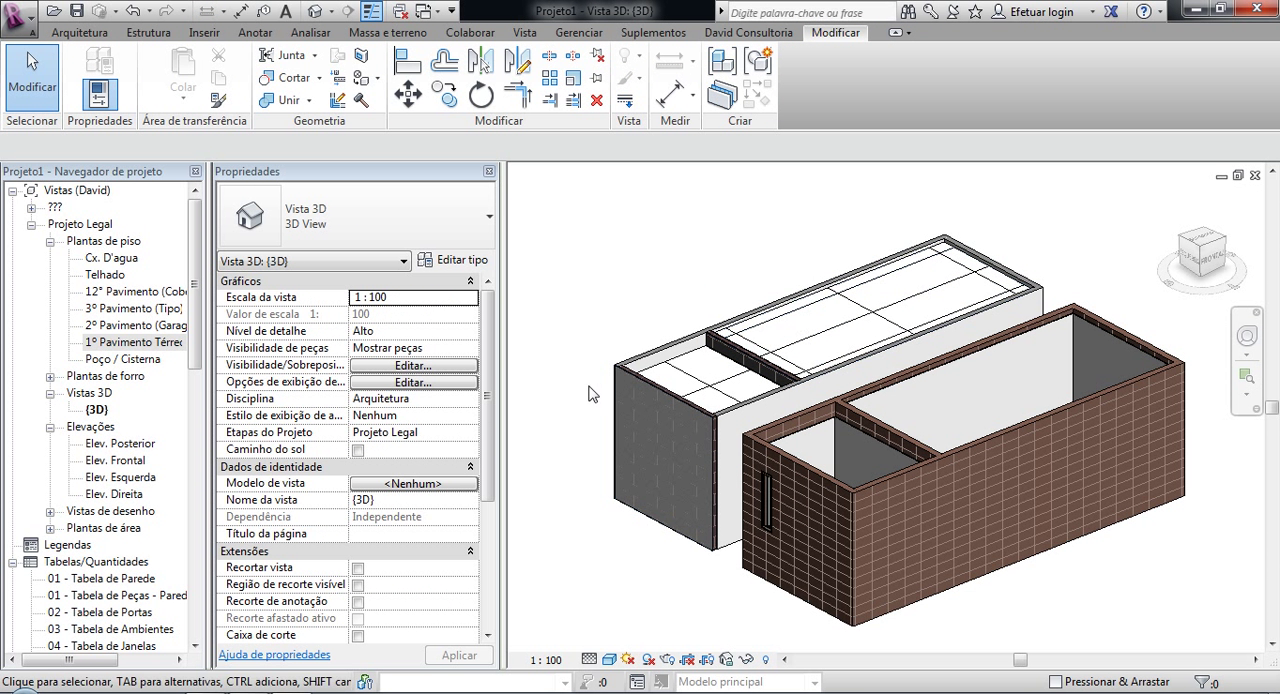
click(636, 354)
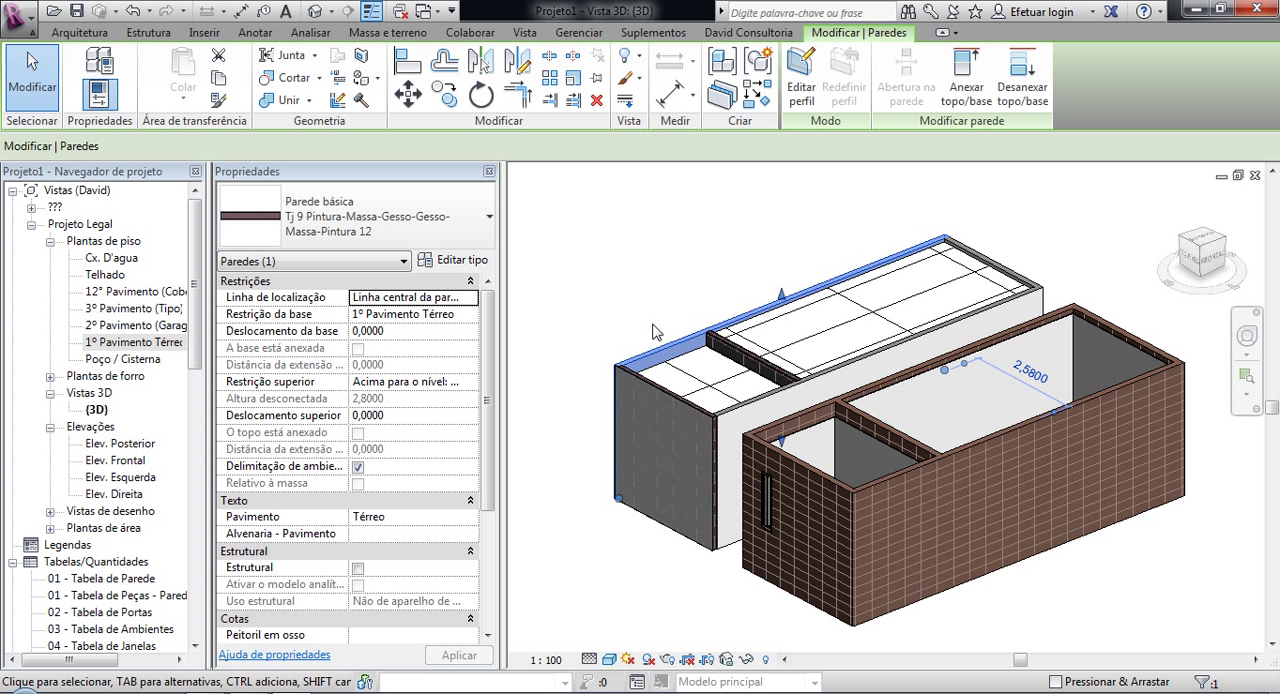
key(Escape)
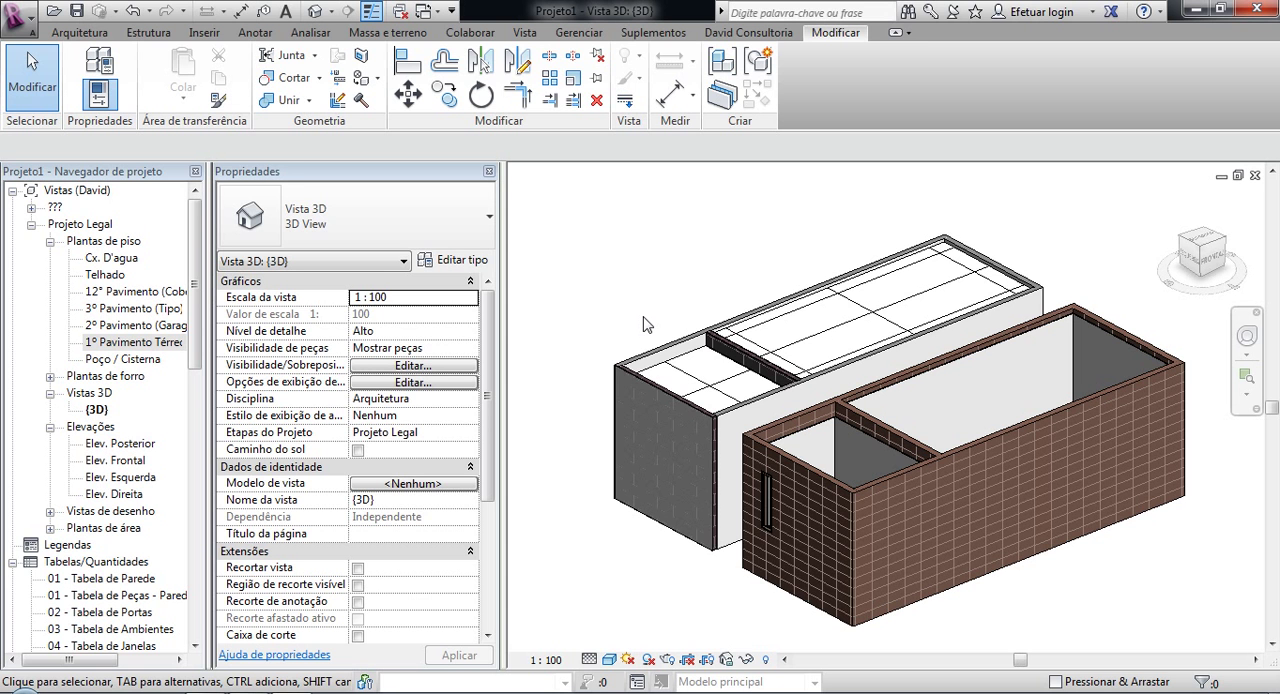
Step: Examine both buildings in 3D, comparing the composite long wall and ceilings of one with the exposed masonry of the other
scroll(1006, 358, up, 3)
scroll(960, 410, down, 5)
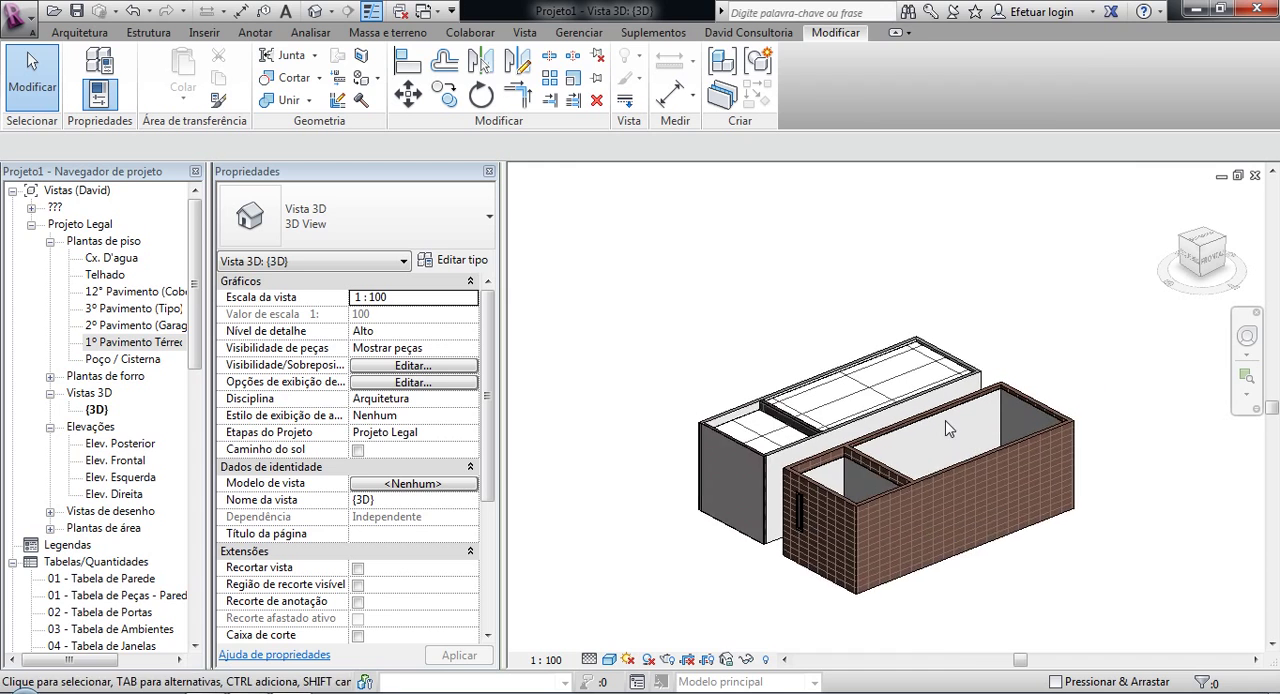
scroll(875, 390, up, 3)
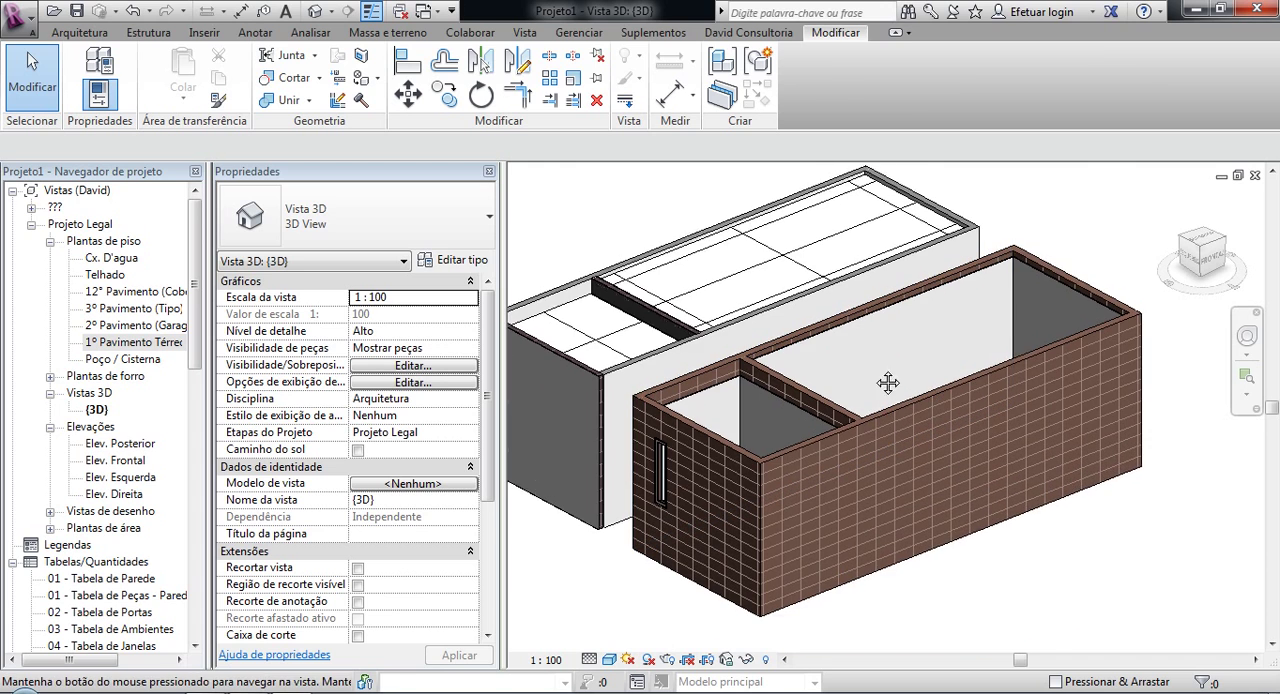
scroll(870, 393, up, 3)
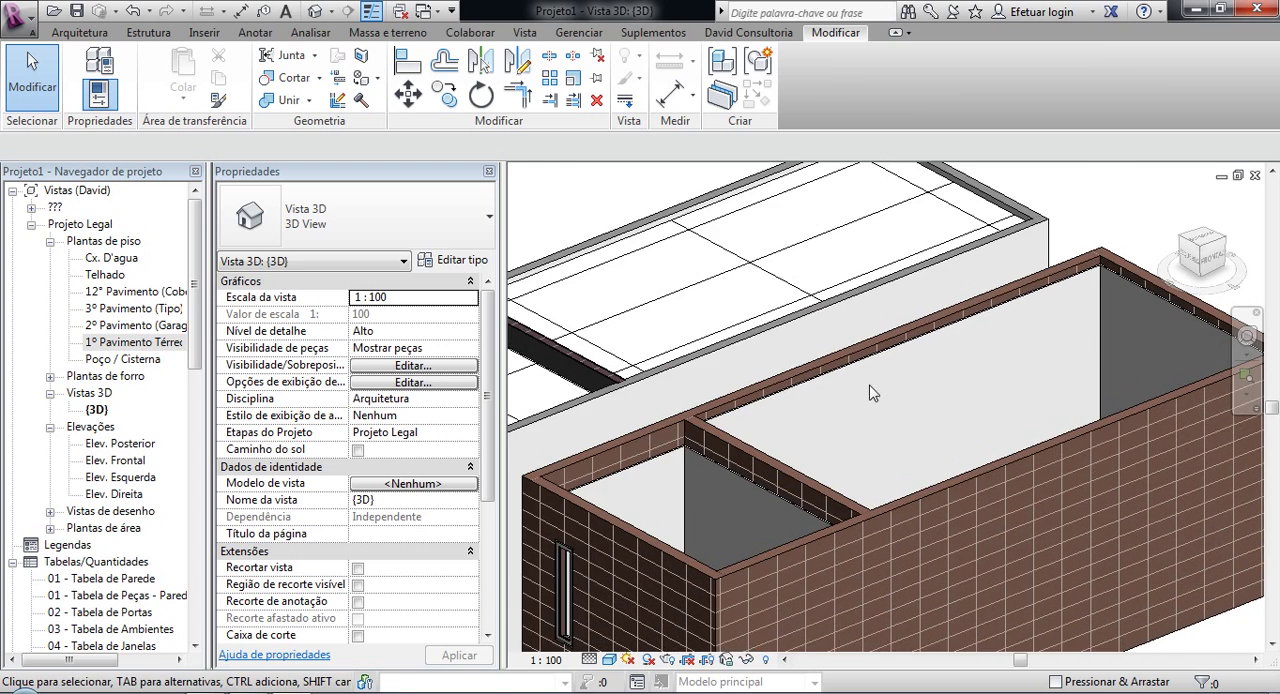
middle_drag(684, 352, 884, 290)
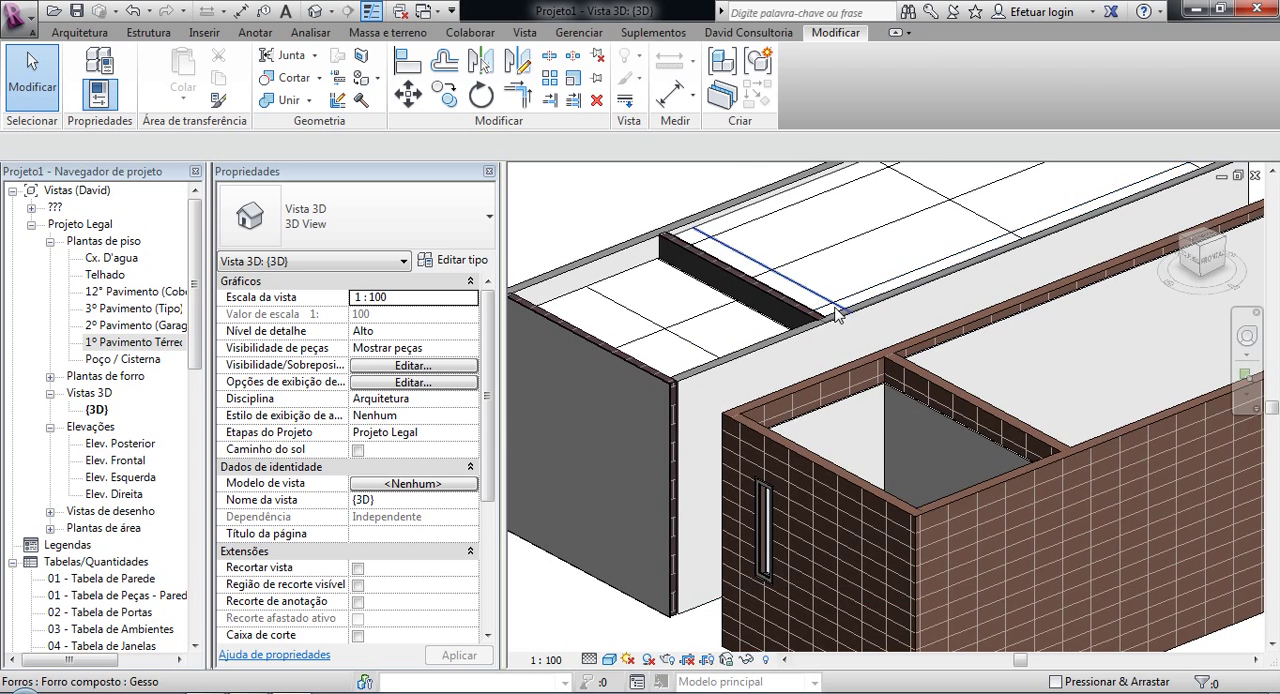
scroll(838, 312, down, 4)
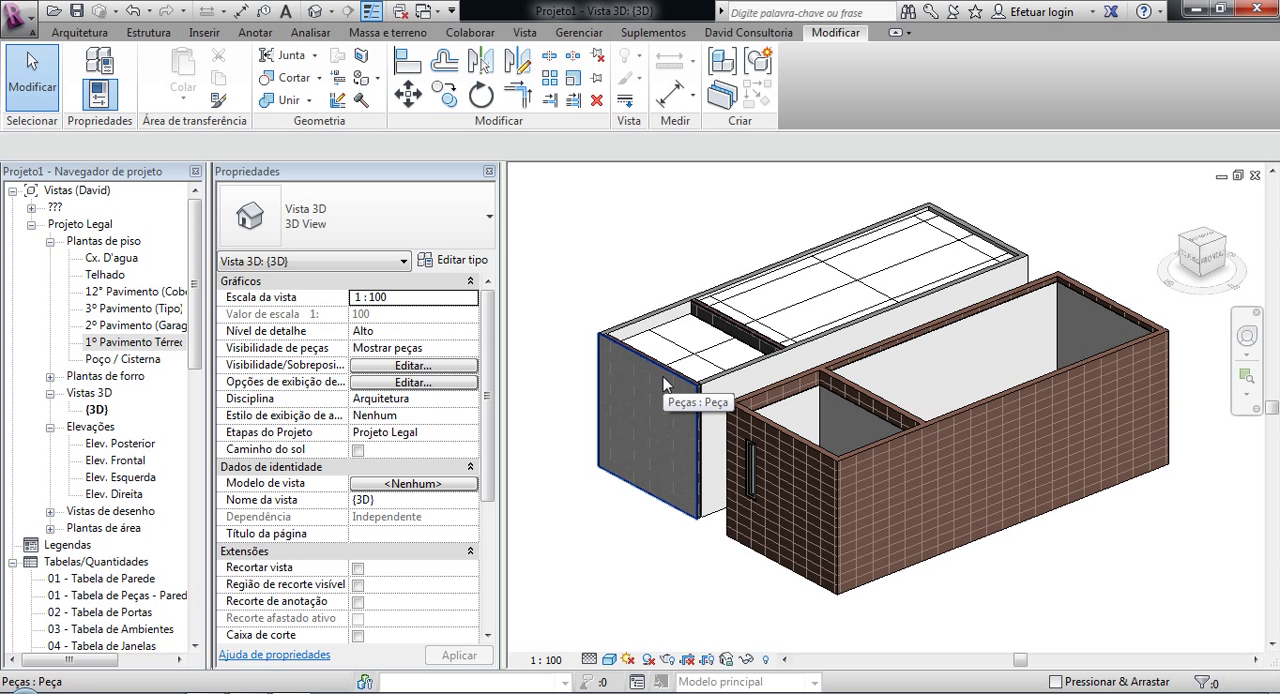
click(657, 318)
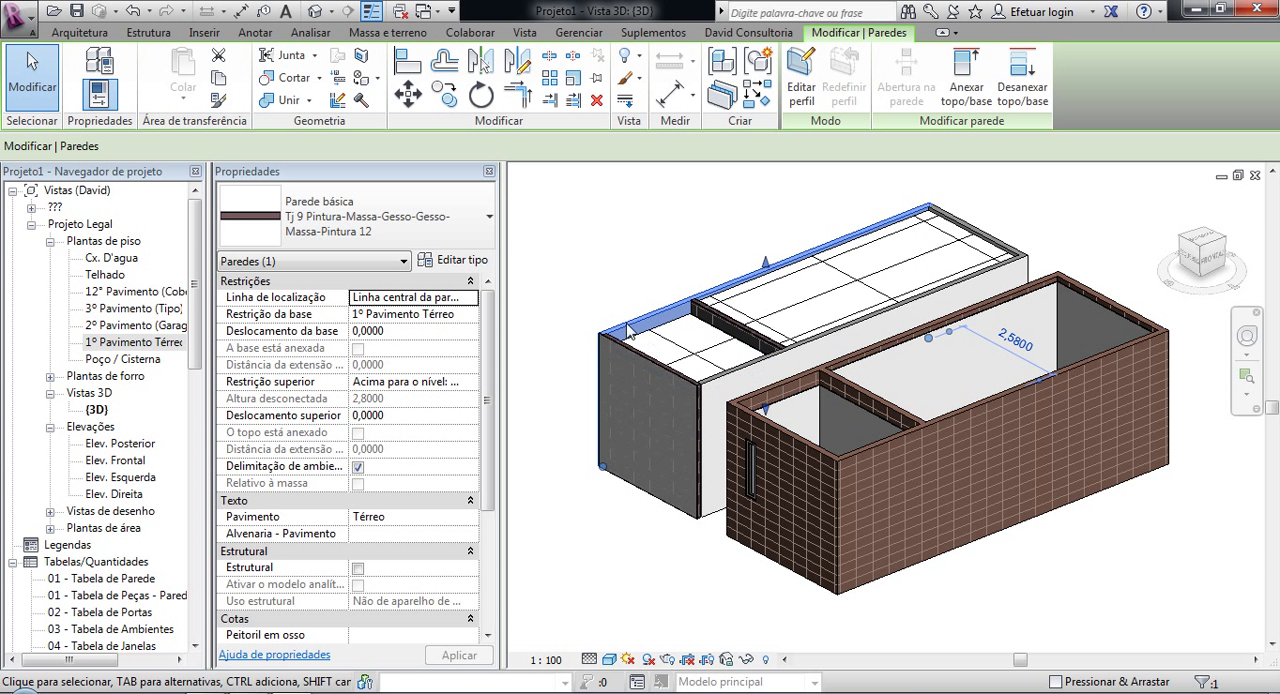
click(592, 284)
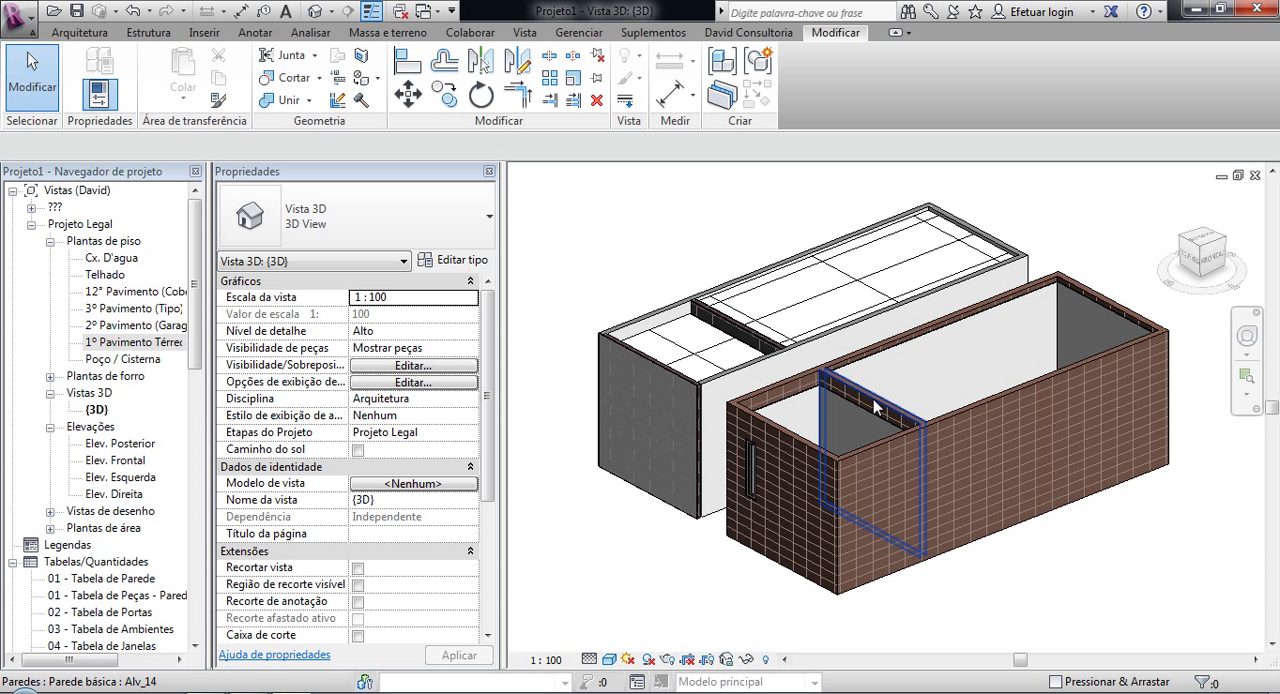
shift+middle_drag(934, 469, 930, 512)
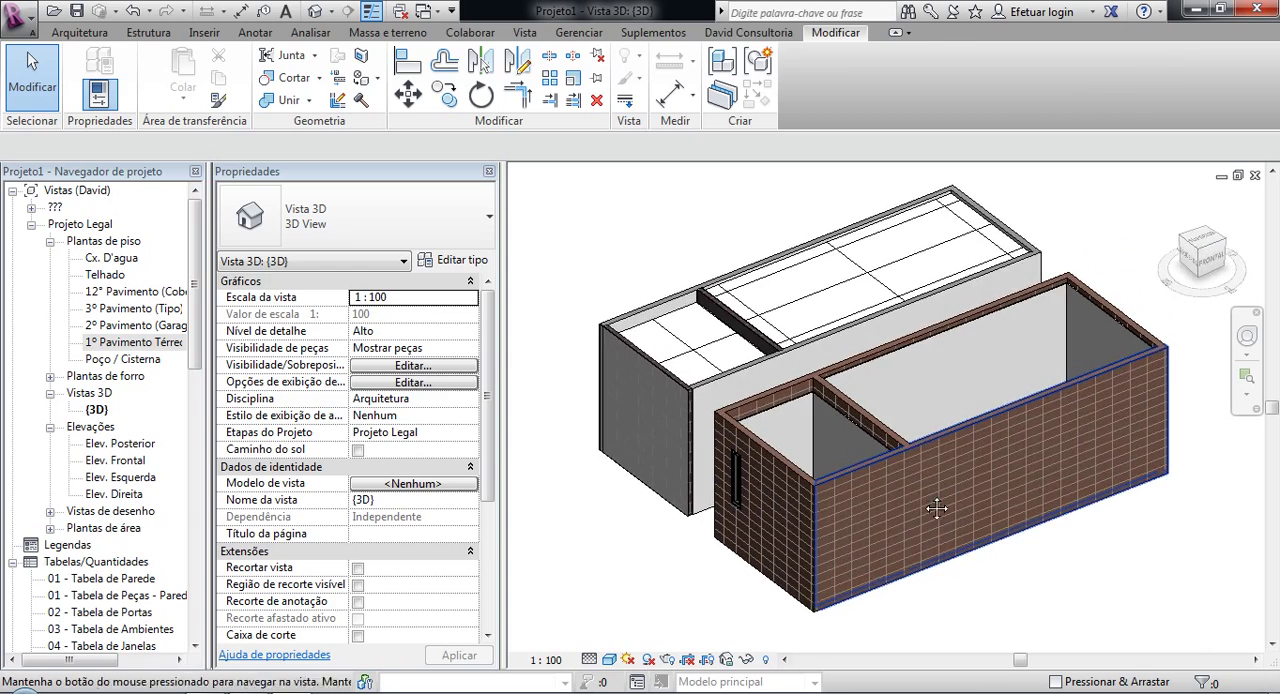
middle_drag(992, 542, 974, 578)
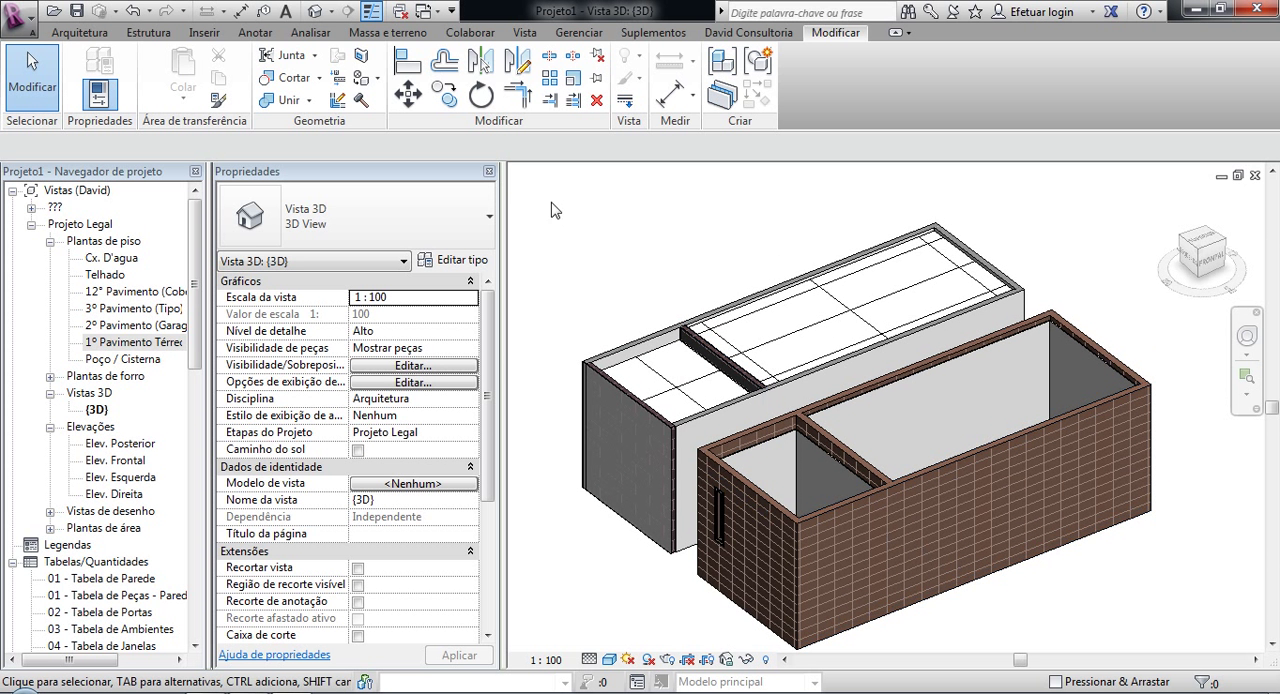
Step: Switch to the 3D view of Avance Tipo sem peças.rvt and temporarily hide the Laje_20 slab covering the building
click(424, 14)
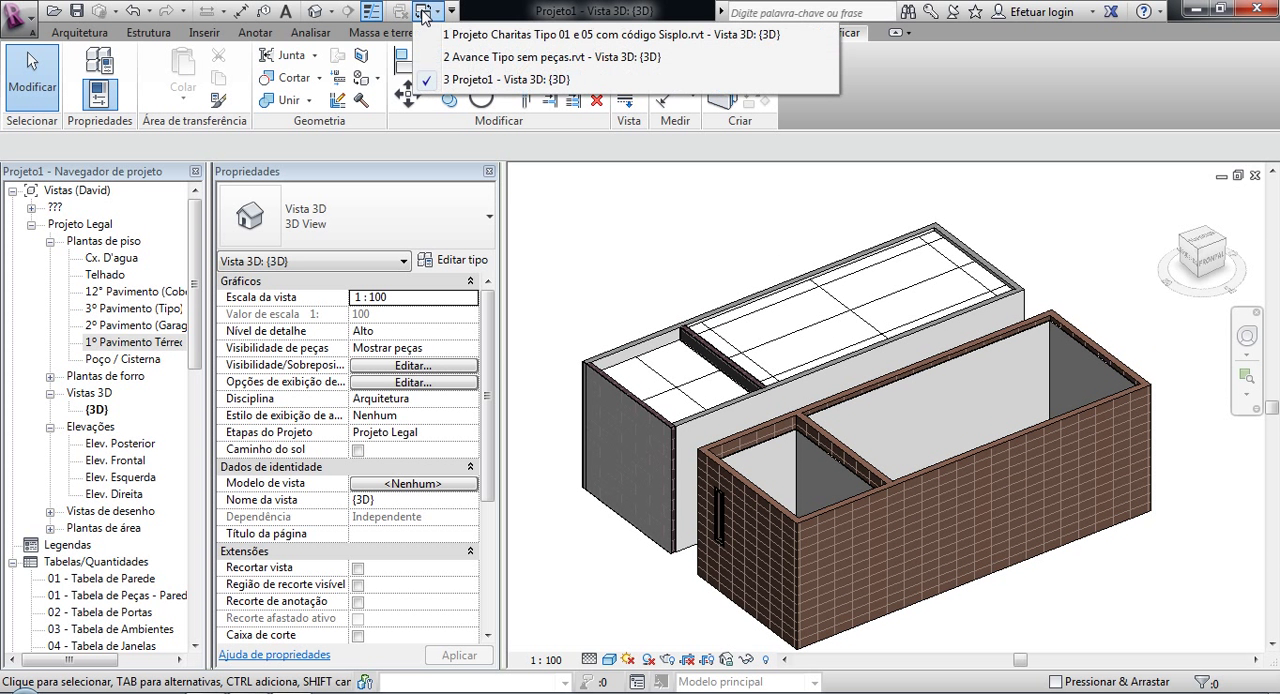
click(476, 58)
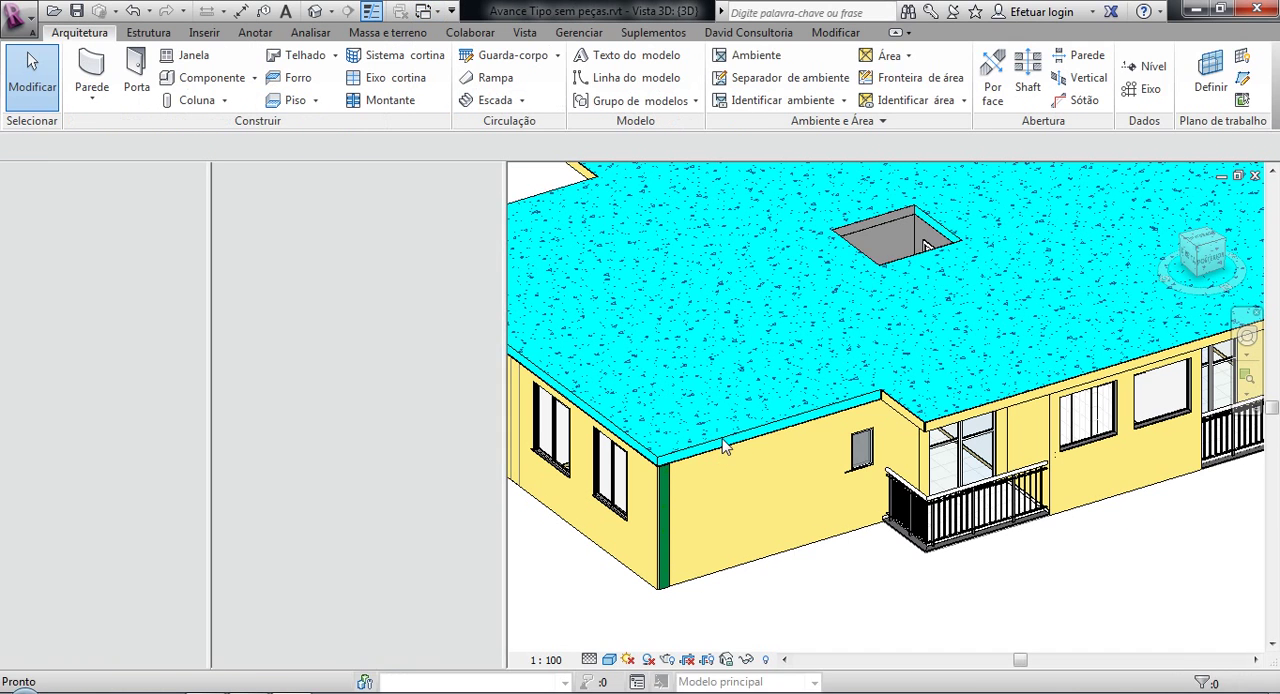
click(770, 436)
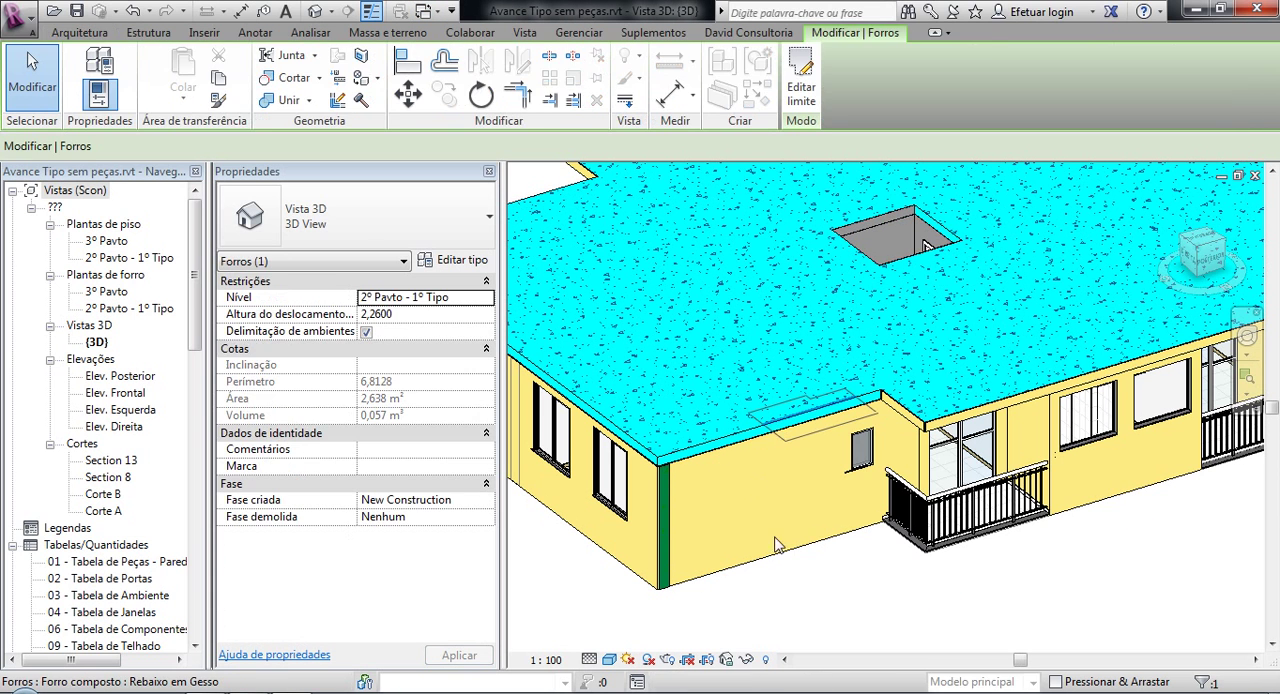
click(701, 444)
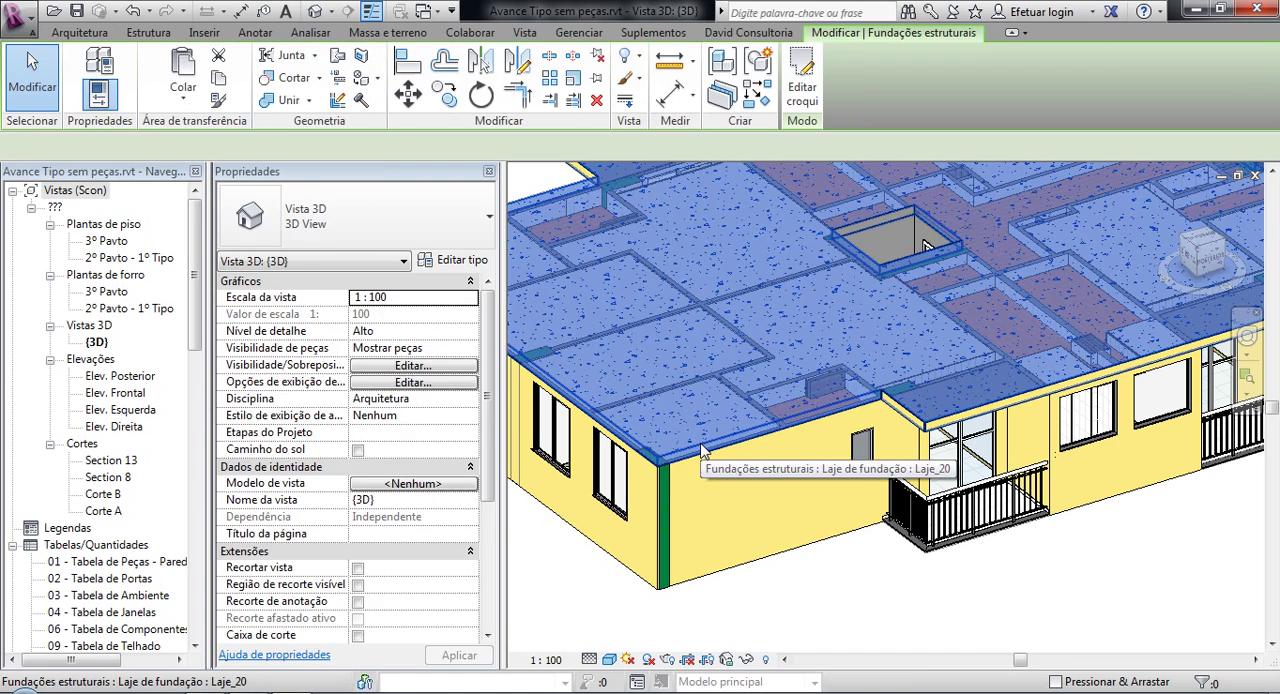
key(h)
key(h)
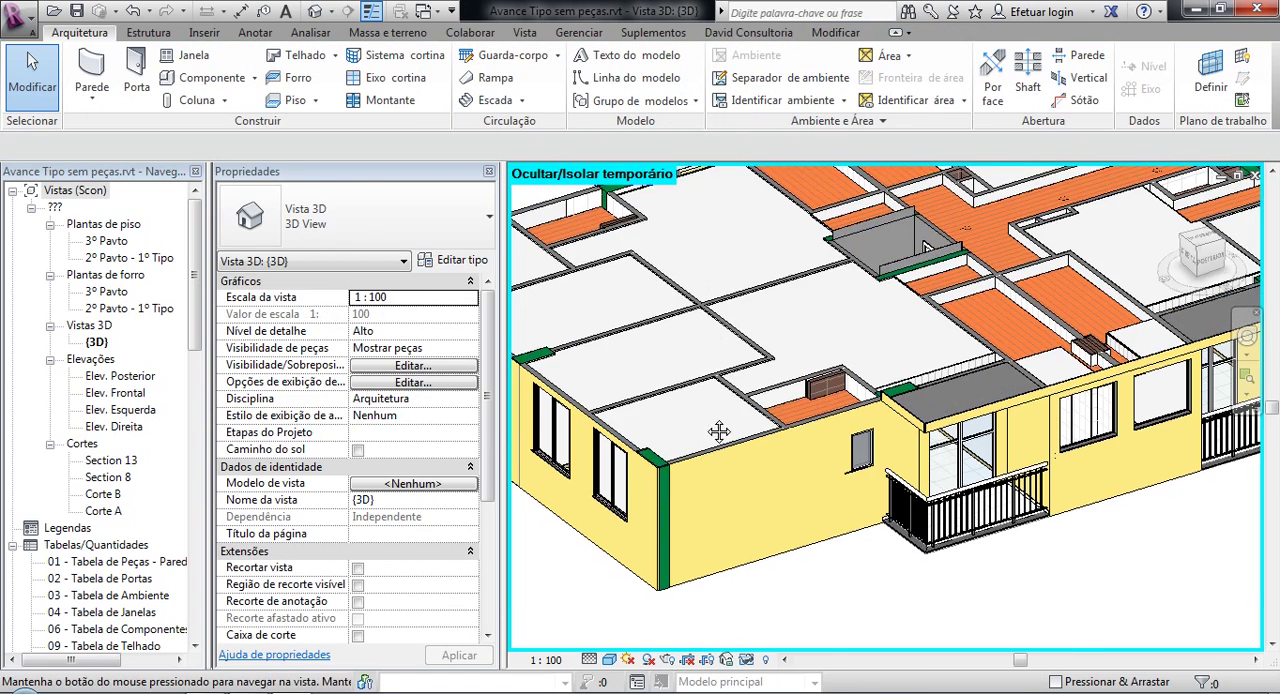
Step: Select the TJ09(PVA.EST/EST.PVA)10 wall alongside the building's central corridor to inspect its properties
scroll(710, 430, up, 3)
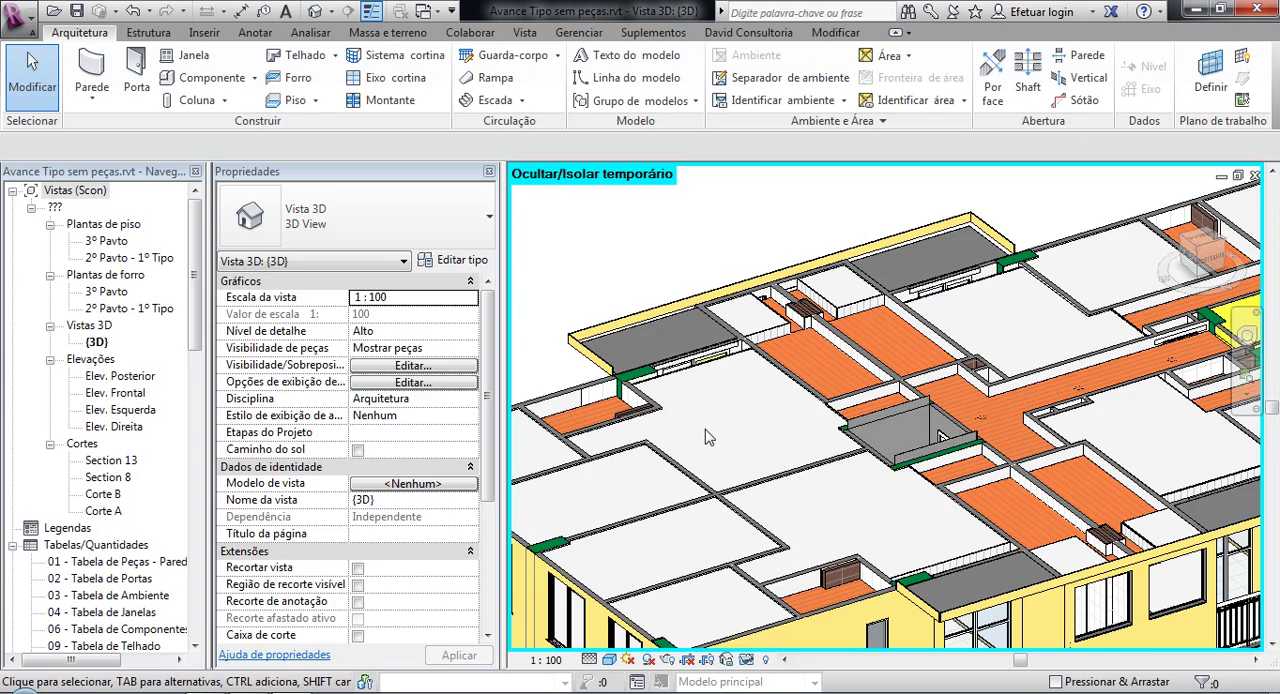
scroll(890, 350, up, 4)
middle_drag(892, 341, 641, 302)
scroll(928, 465, up, 1)
middle_drag(888, 494, 699, 595)
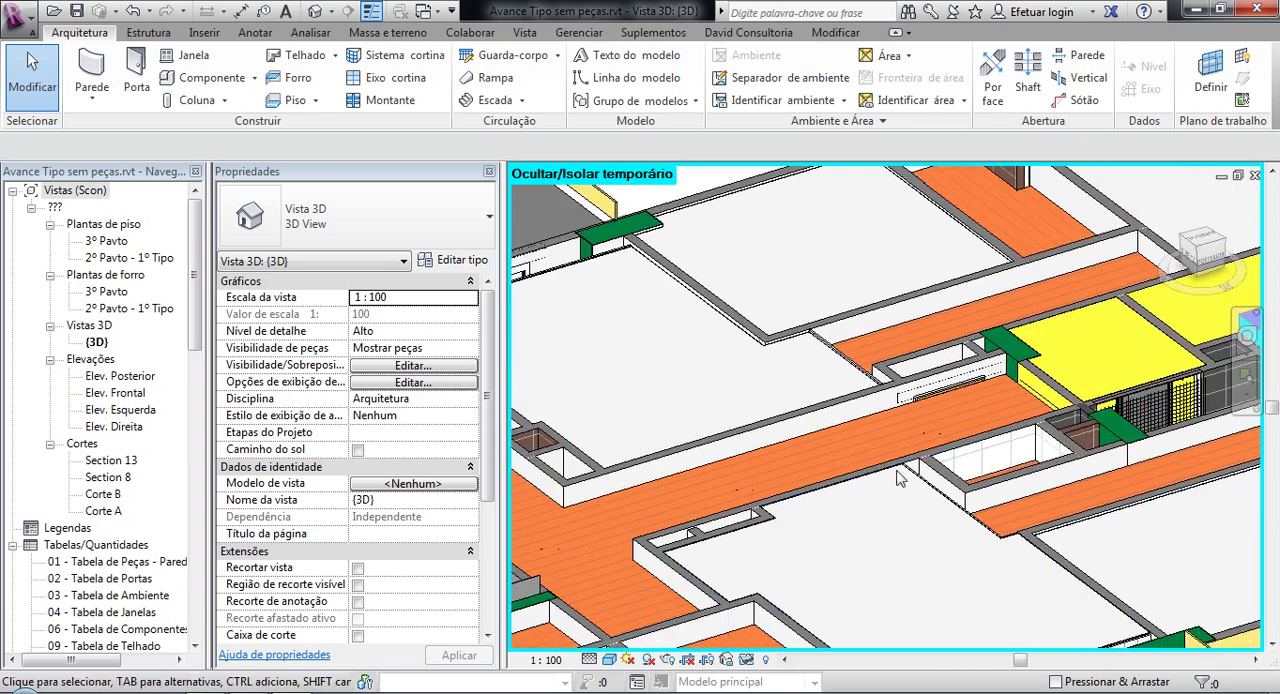
scroll(769, 460, up, 3)
scroll(702, 450, up, 1)
middle_drag(702, 445, 846, 404)
click(874, 458)
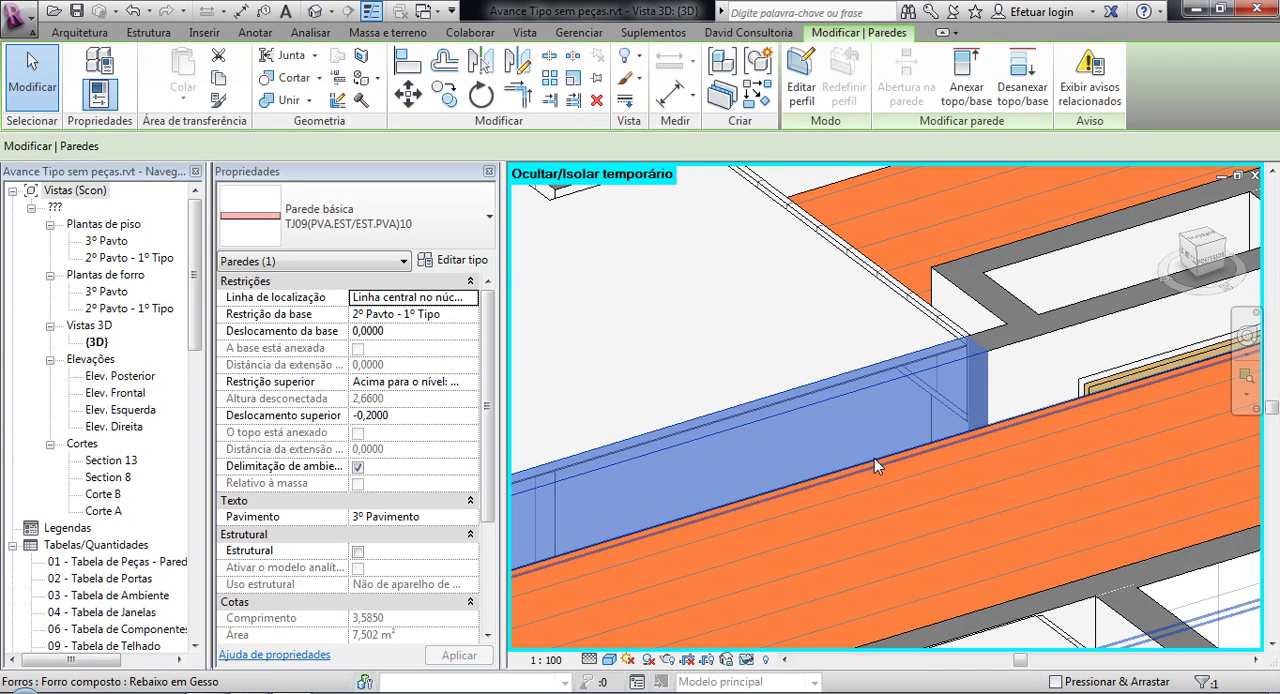
Step: Review the layer structure of the corridor wall's type, leave it without changes and deselect the wall
click(462, 261)
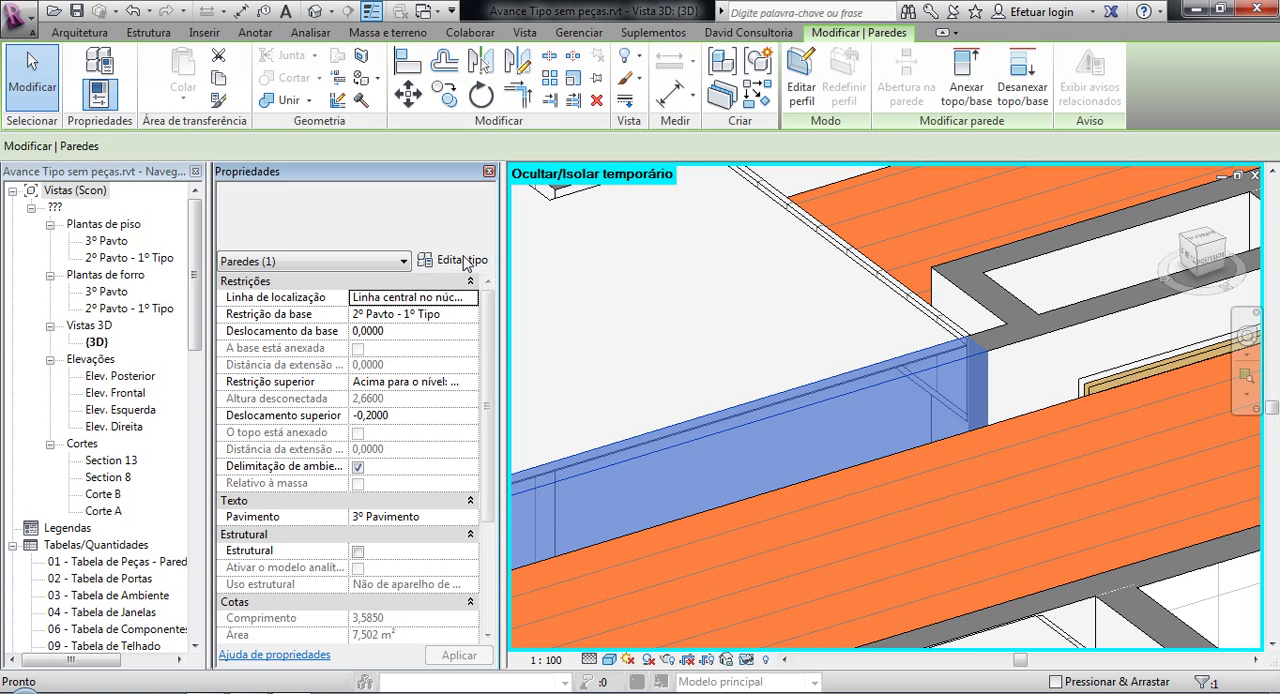
click(430, 288)
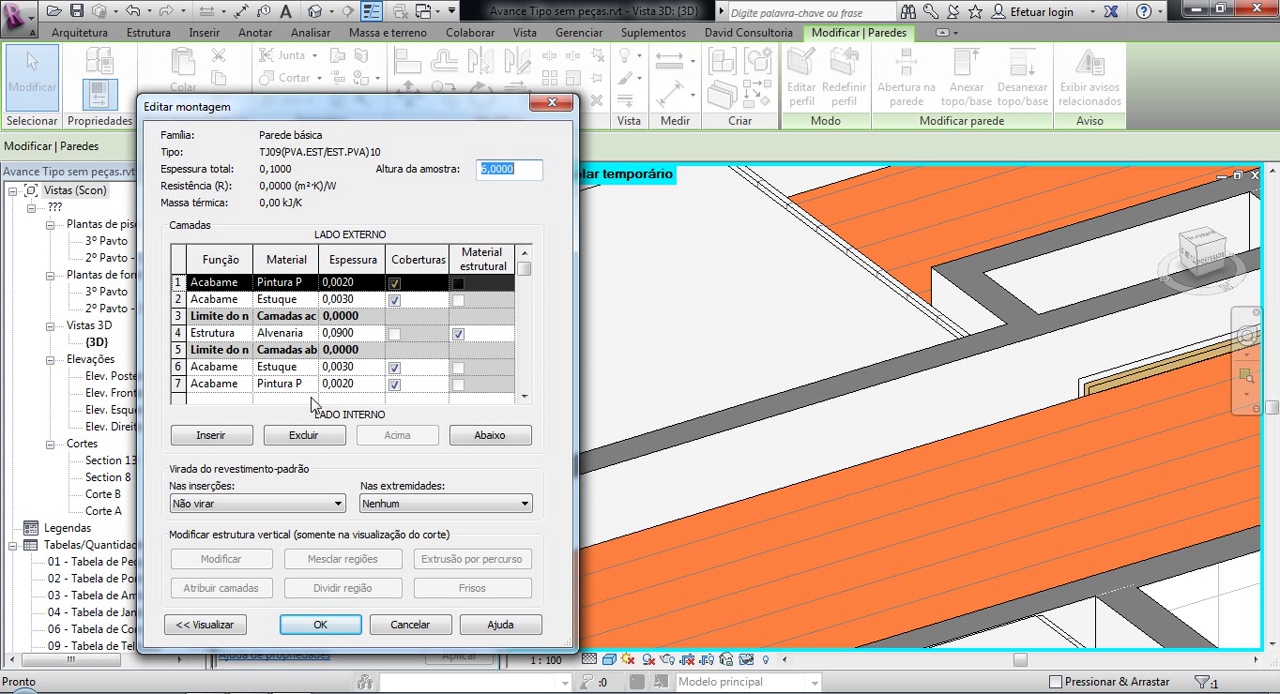
click(548, 104)
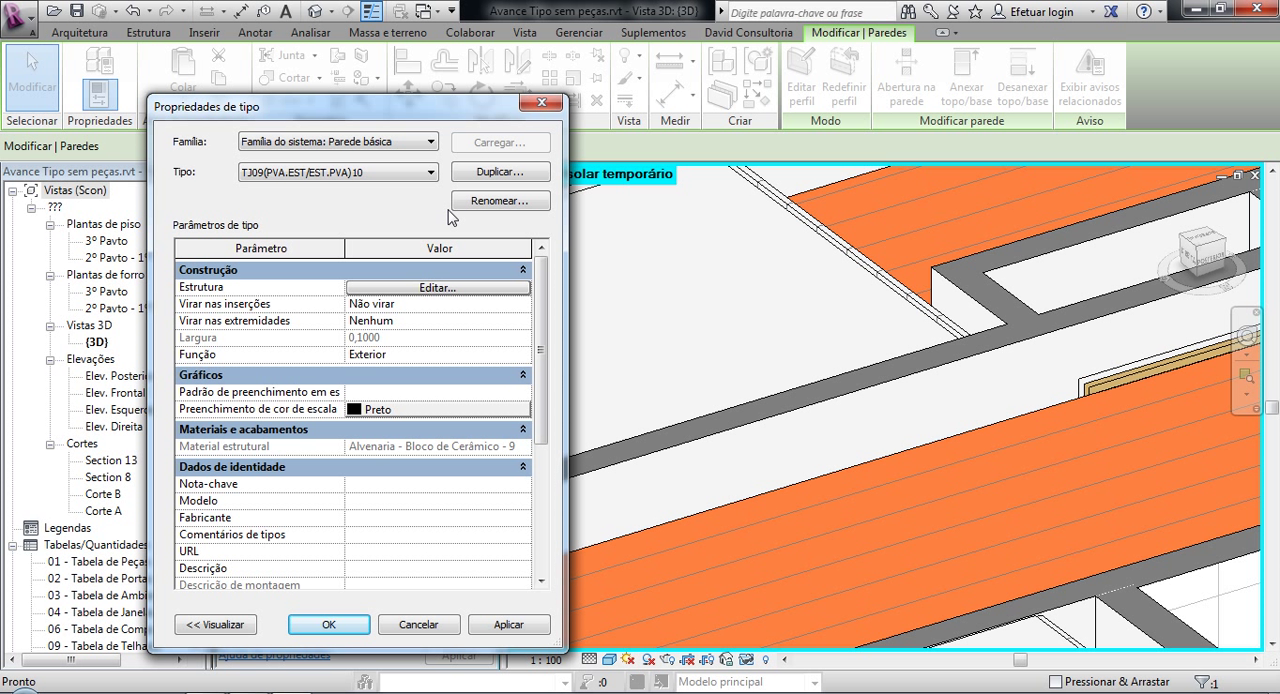
click(427, 626)
click(752, 248)
Step: Look over the exposed apartment floor layout and the David Consultoria plugin commands
scroll(755, 308, down, 4)
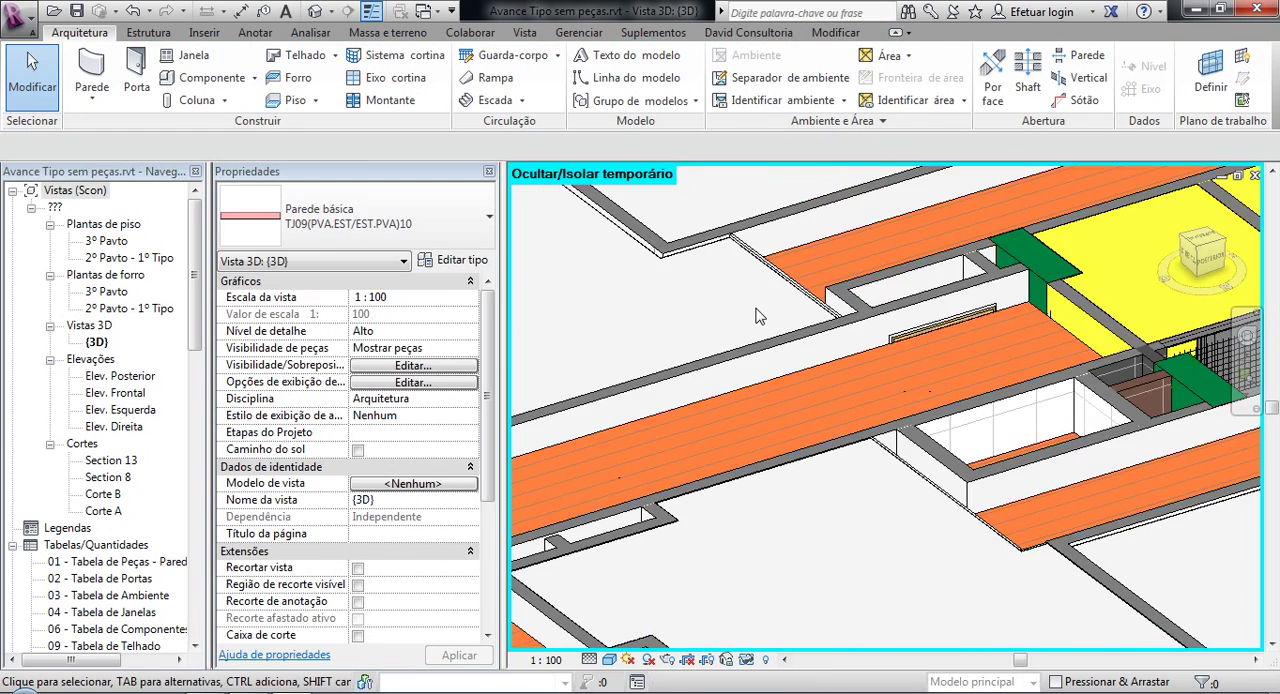
middle_drag(726, 305, 820, 298)
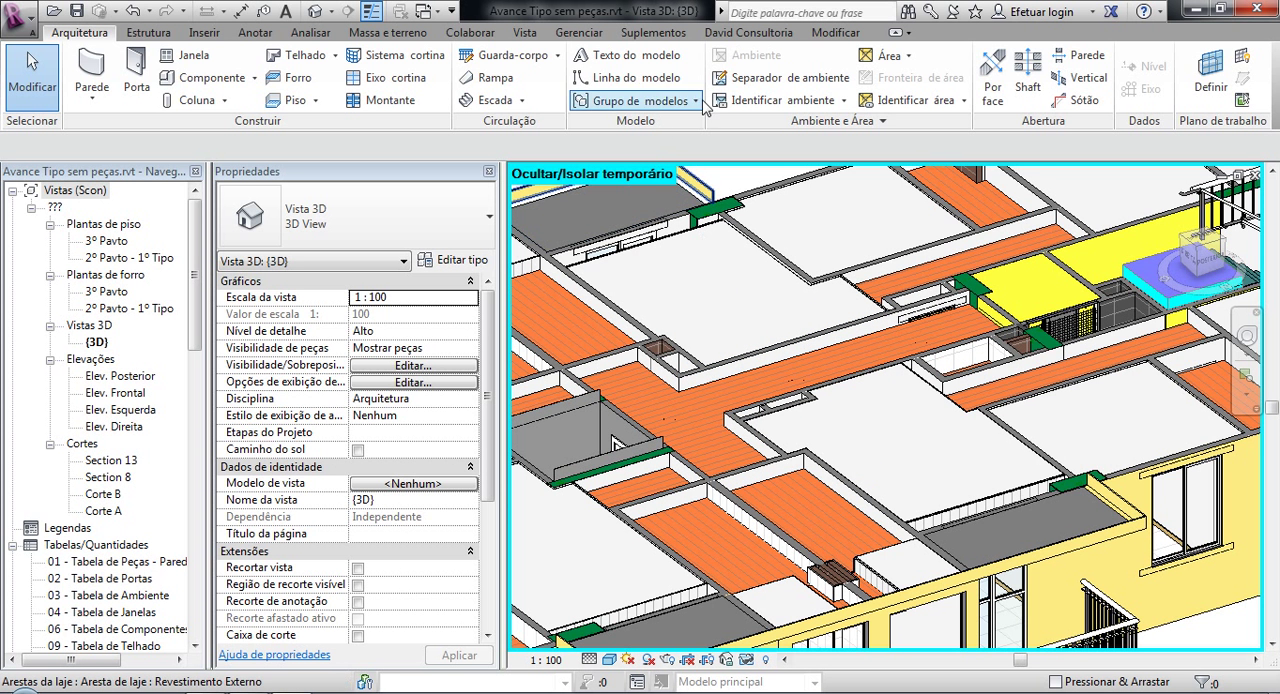
click(748, 32)
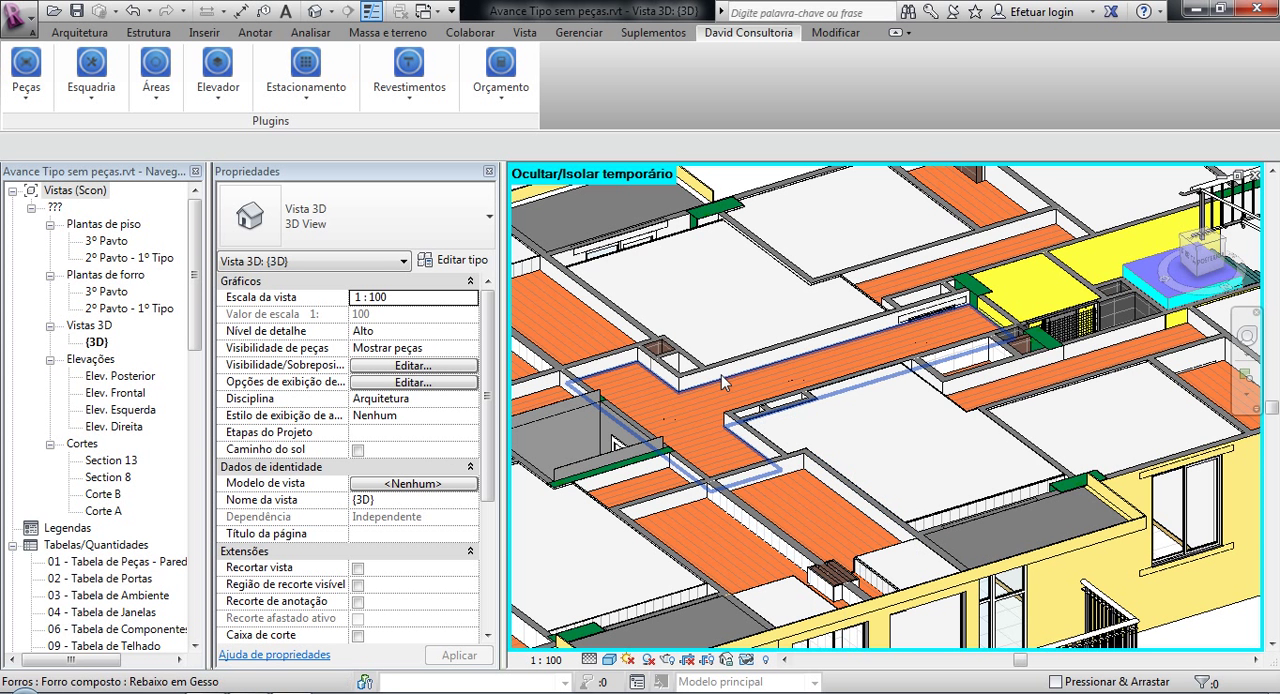
click(424, 11)
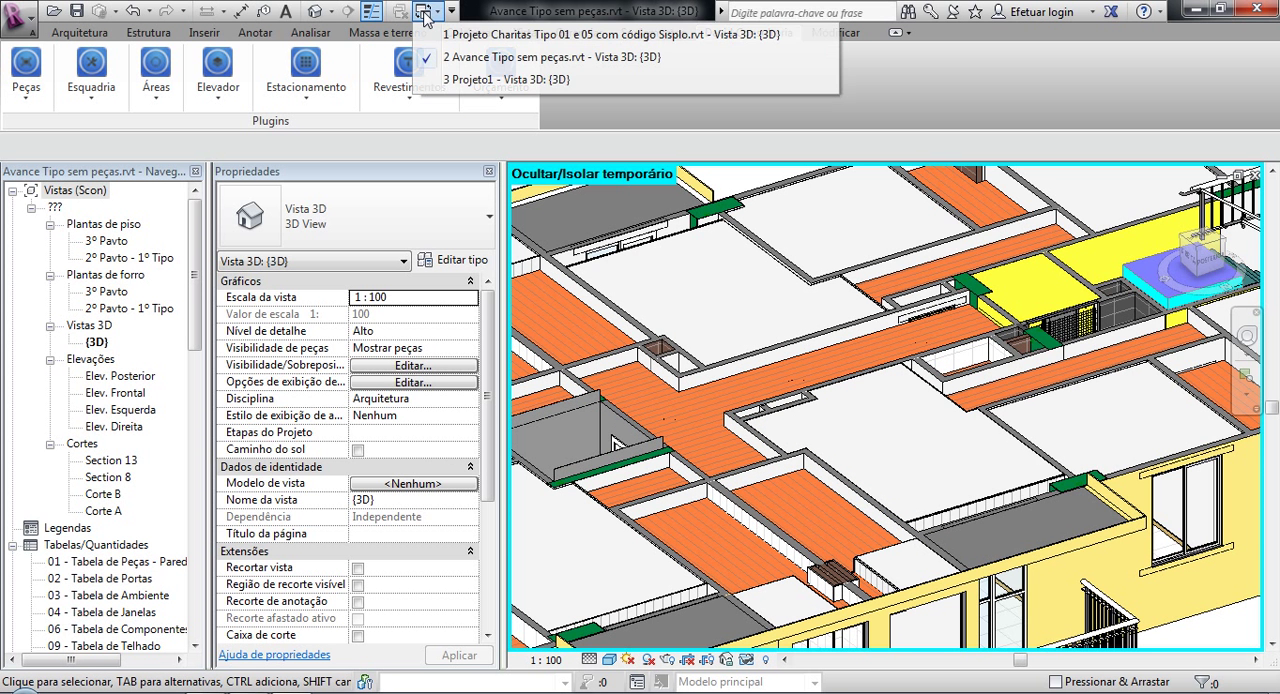
click(665, 295)
middle_drag(670, 293, 763, 257)
scroll(763, 257, down, 3)
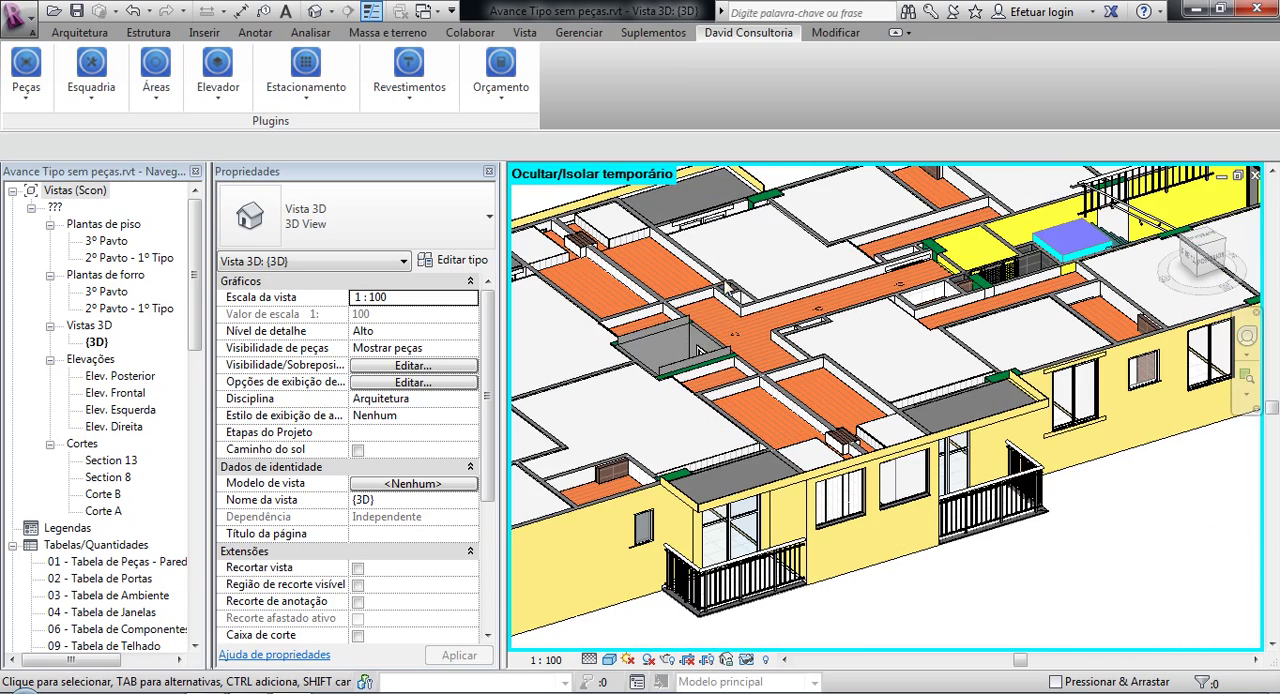
Step: Examine the apartment partitions, ceilings and balcony façade of the Avance building in the 3D view
shift+middle_drag(760, 362, 808, 505)
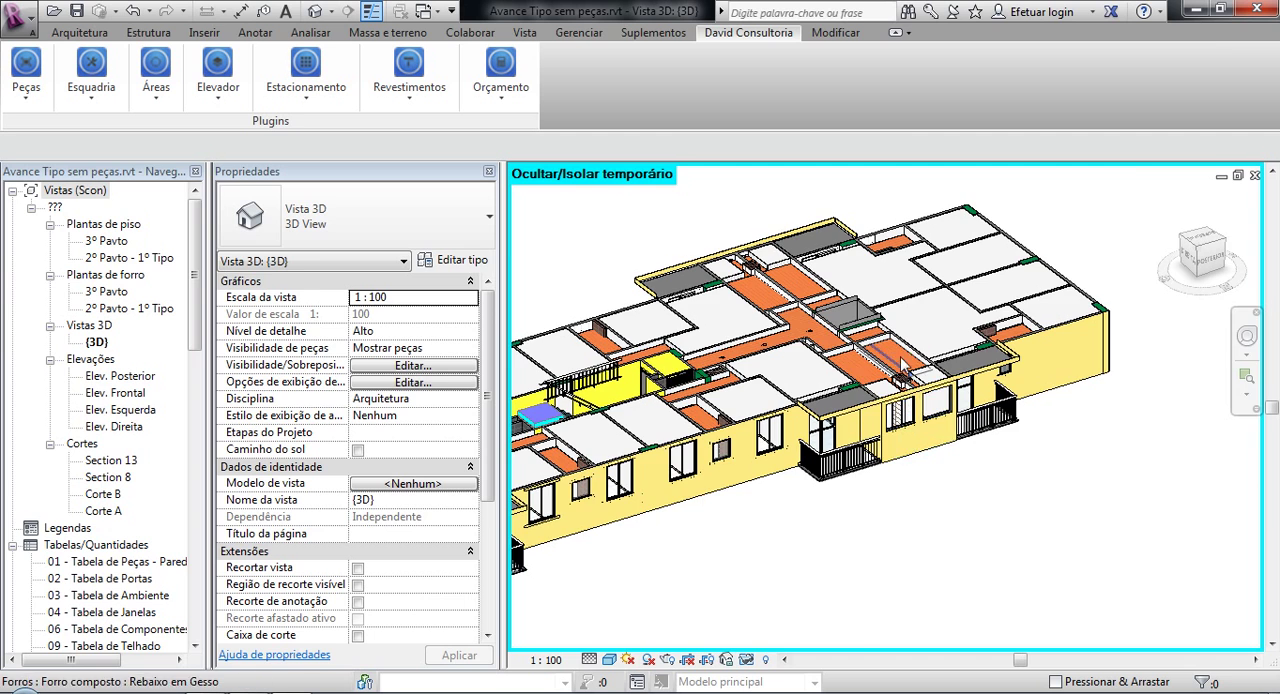
scroll(912, 322, up, 4)
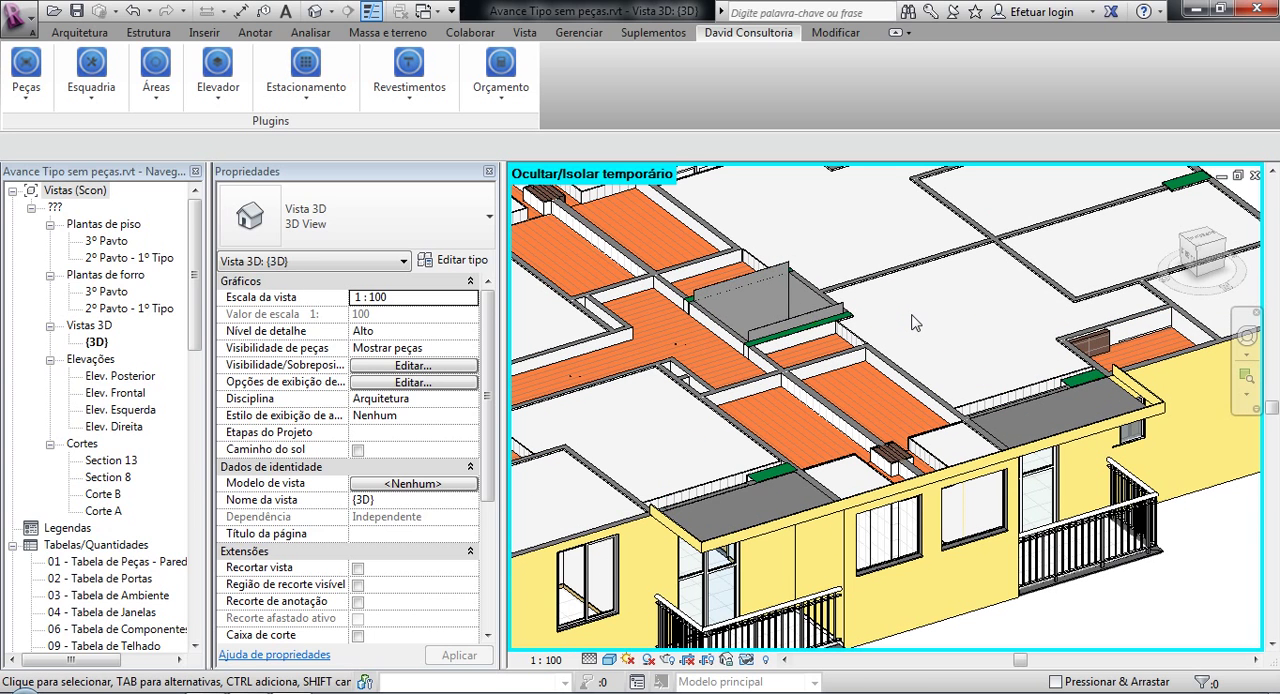
scroll(862, 319, up, 2)
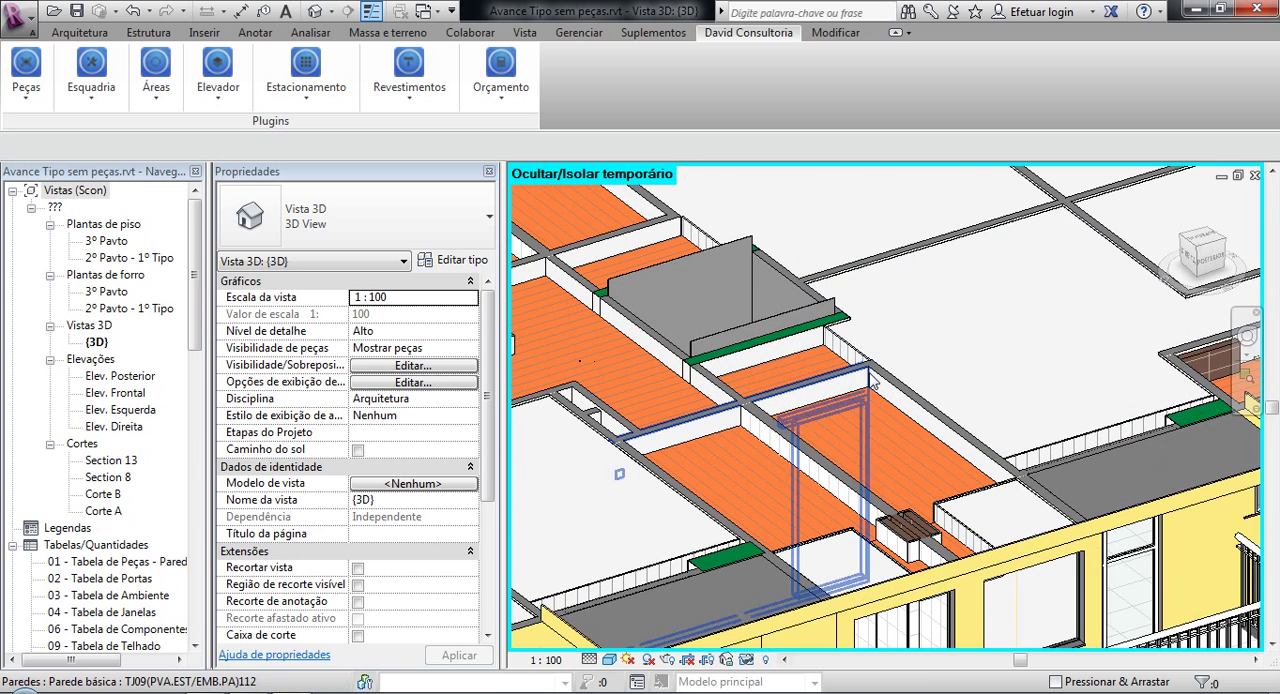
scroll(912, 427, up, 2)
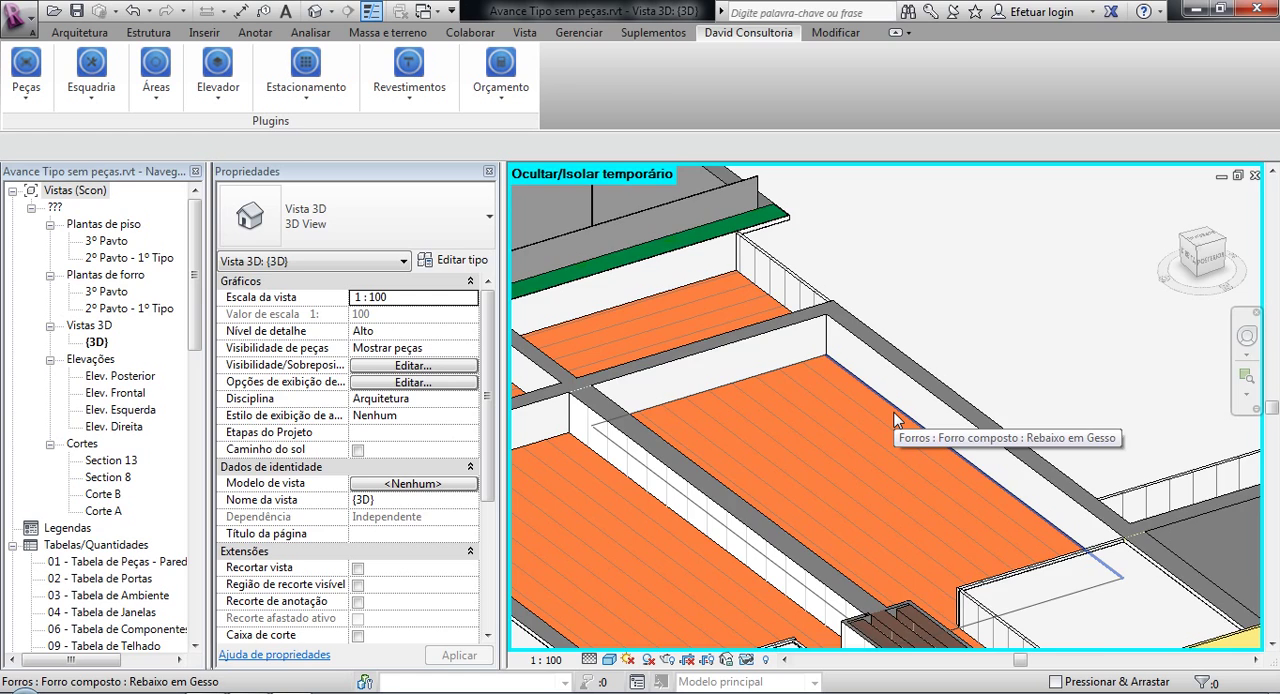
scroll(895, 420, down, 5)
middle_drag(895, 425, 937, 387)
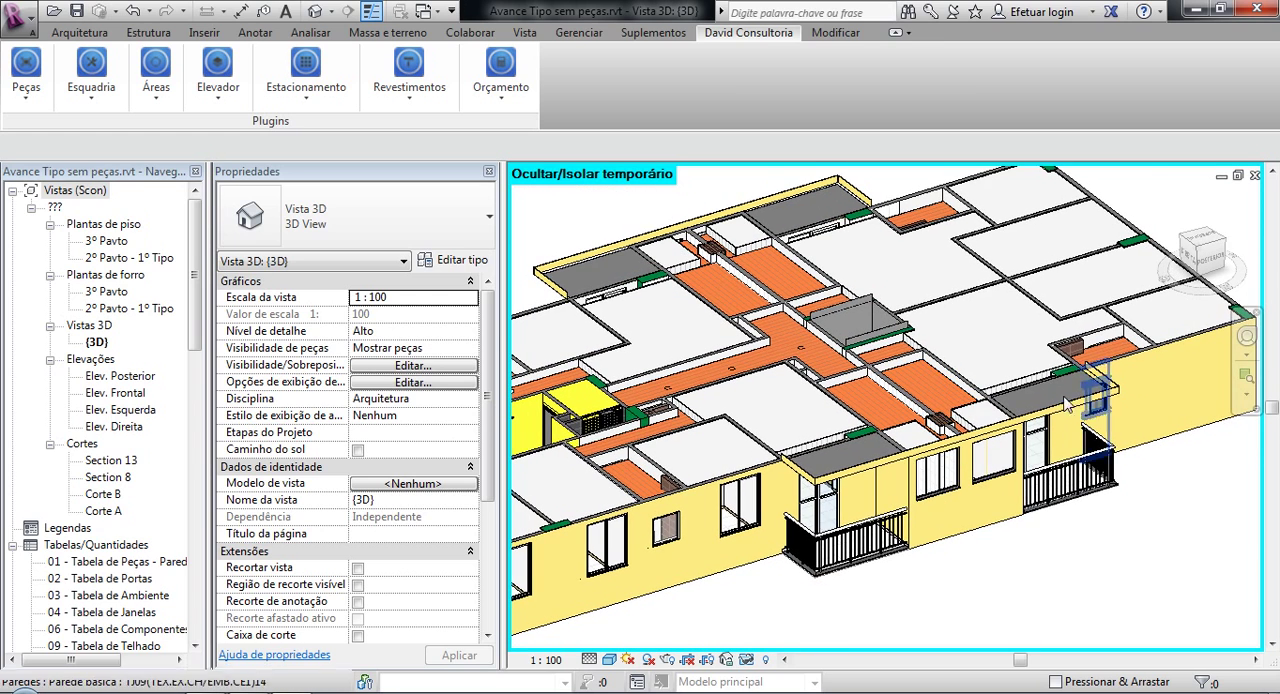
middle_drag(792, 565, 857, 535)
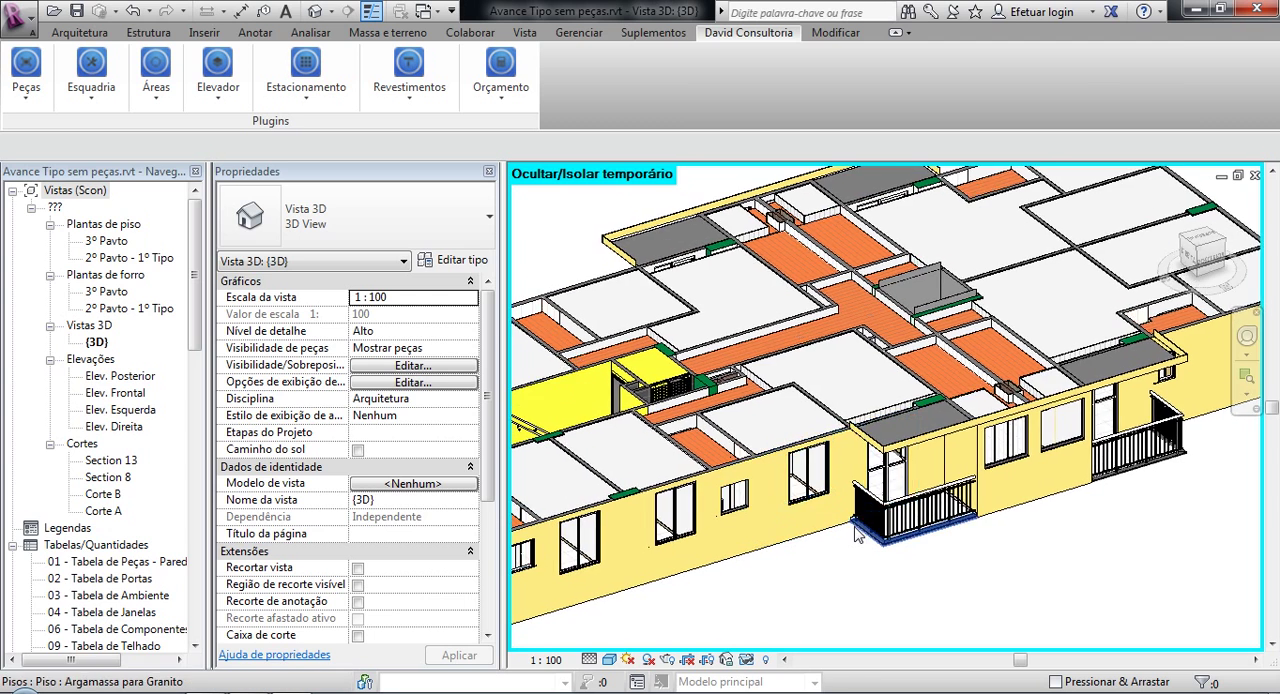
scroll(840, 545, down, 3)
middle_drag(790, 580, 922, 485)
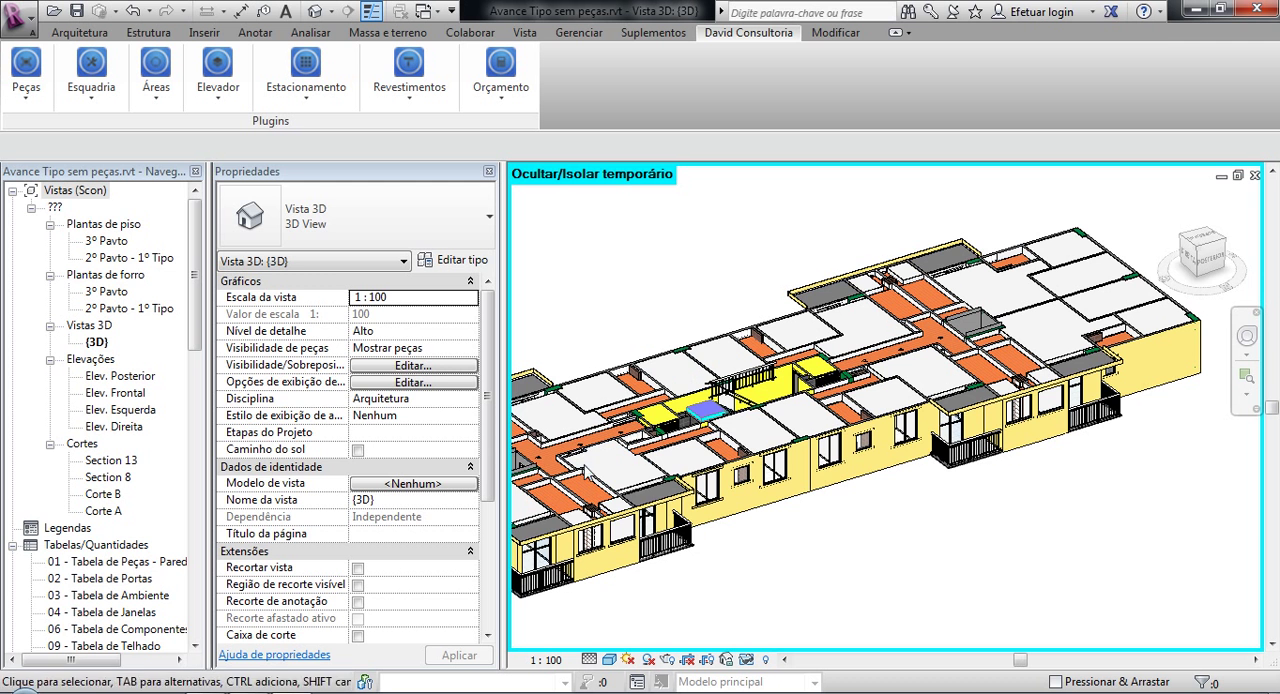
middle_drag(690, 518, 735, 503)
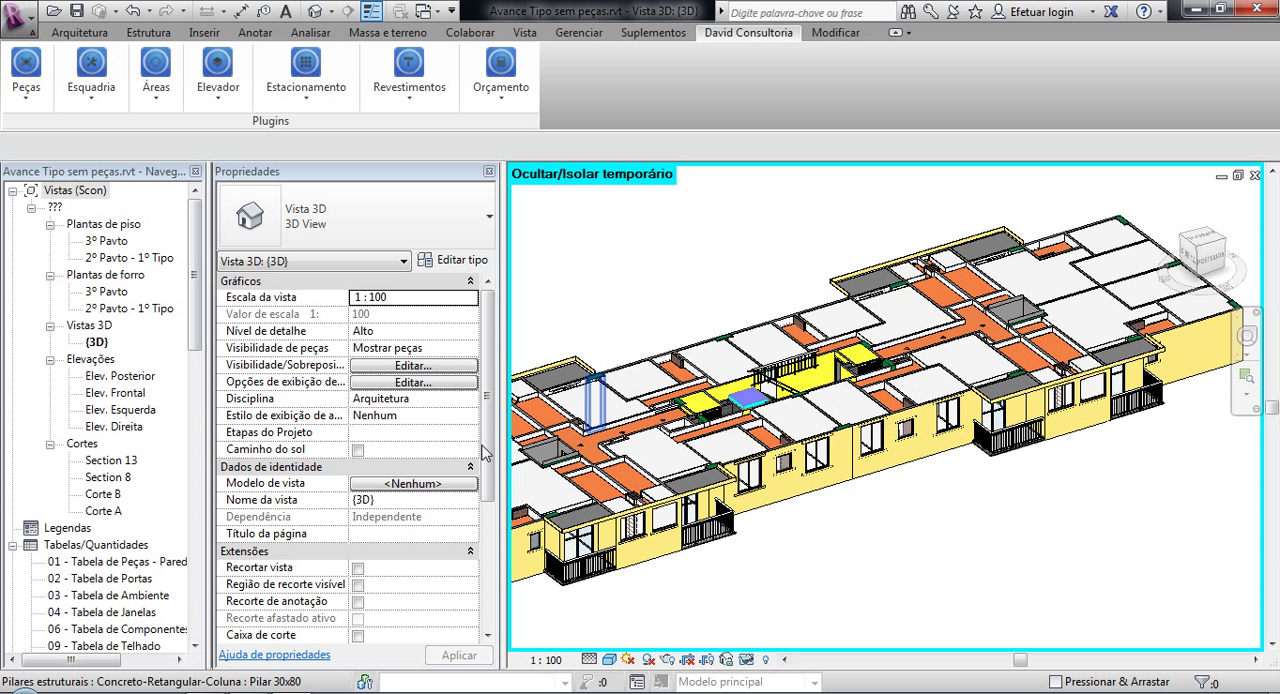
Step: Switch to the 3D view of Projeto Charitas Tipo 01 e 05 com código Sisplo.rvt and view the building from its corner
click(427, 11)
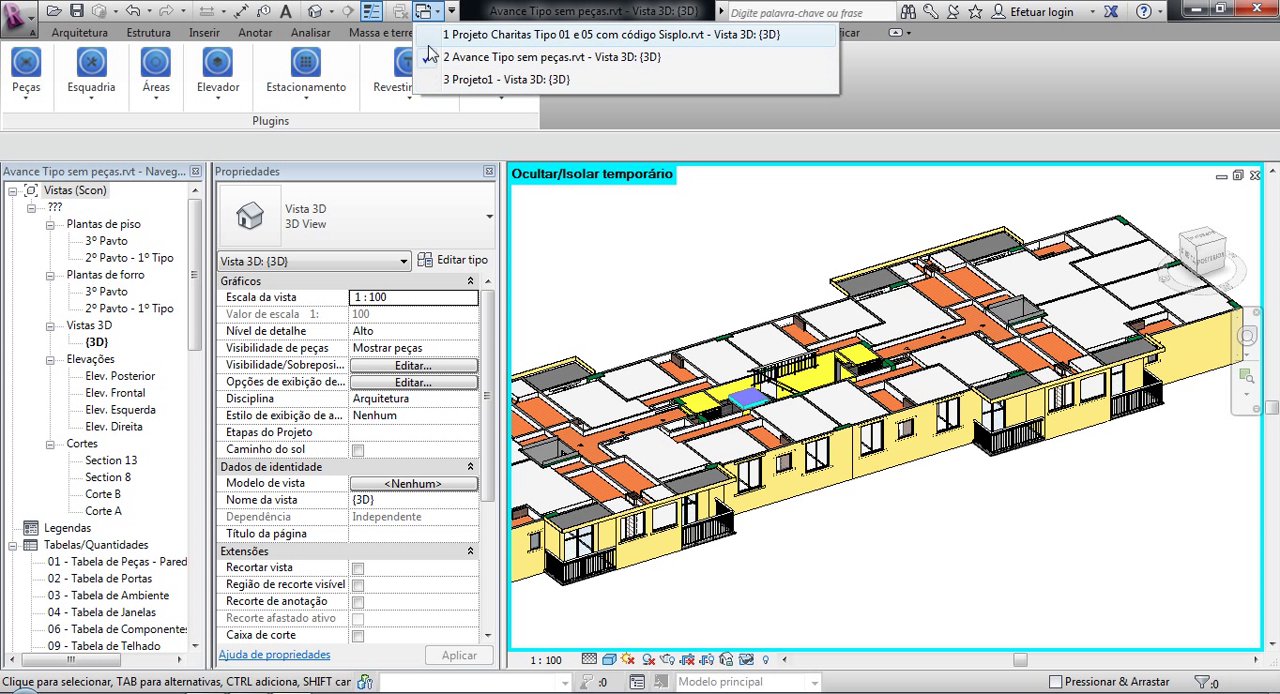
click(432, 36)
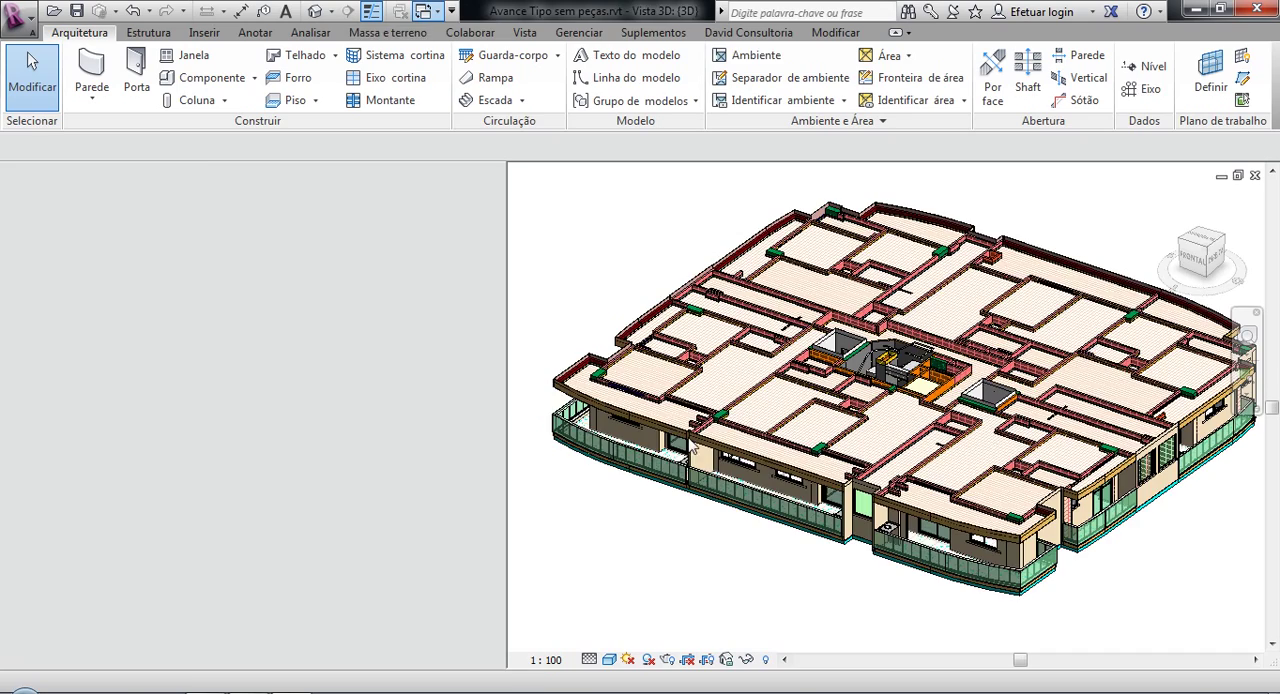
shift+middle_drag(780, 455, 748, 328)
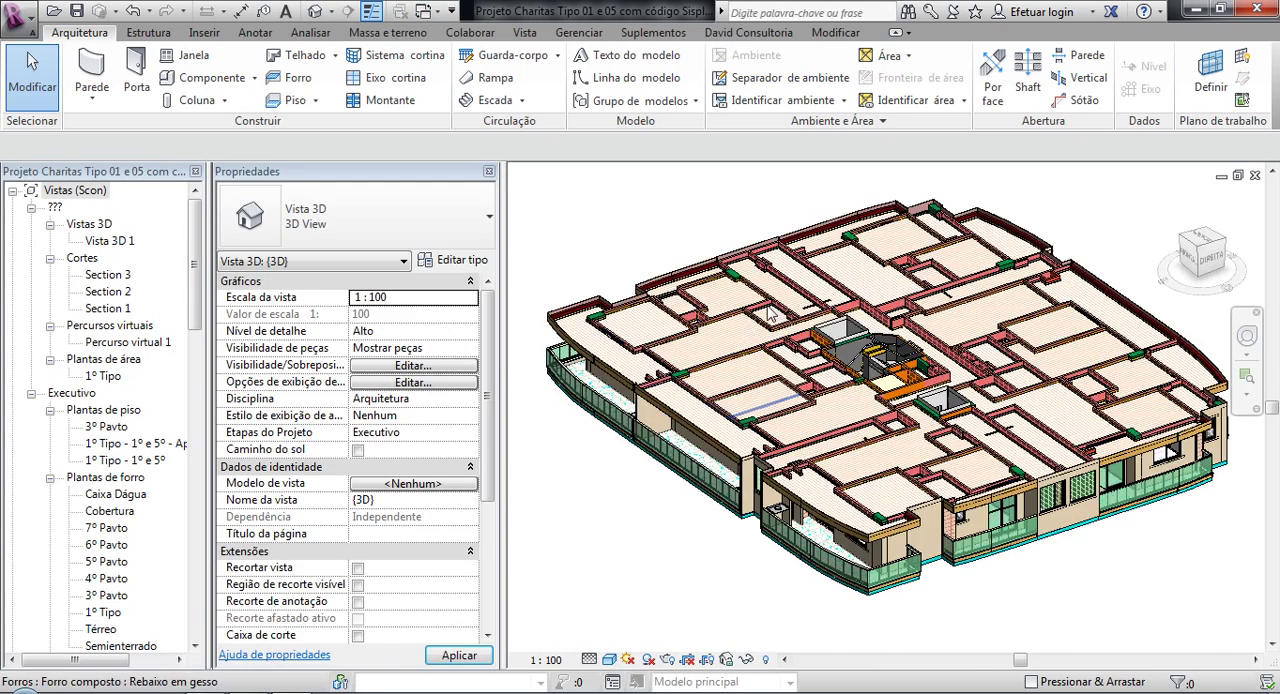
Step: Examine the separately modelled block and finish walls around the rooms of the Charitas floor
scroll(770, 313, up, 5)
scroll(655, 333, up, 4)
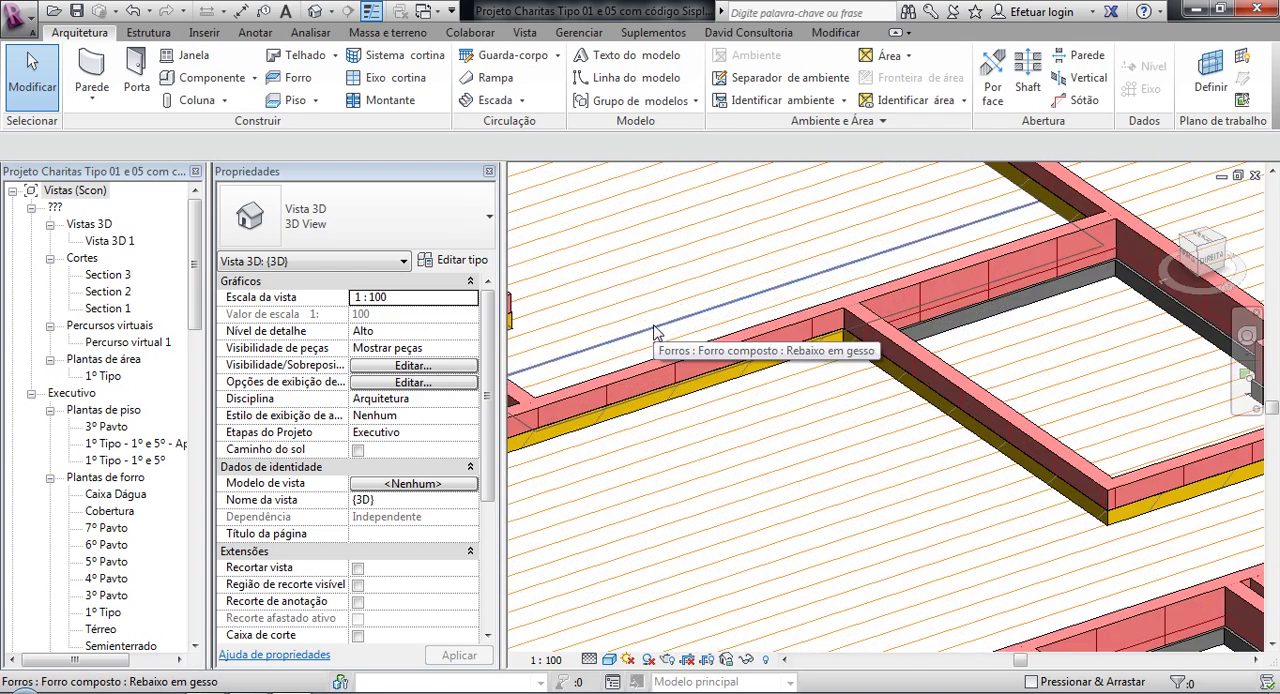
scroll(825, 343, up, 1)
middle_drag(845, 315, 600, 232)
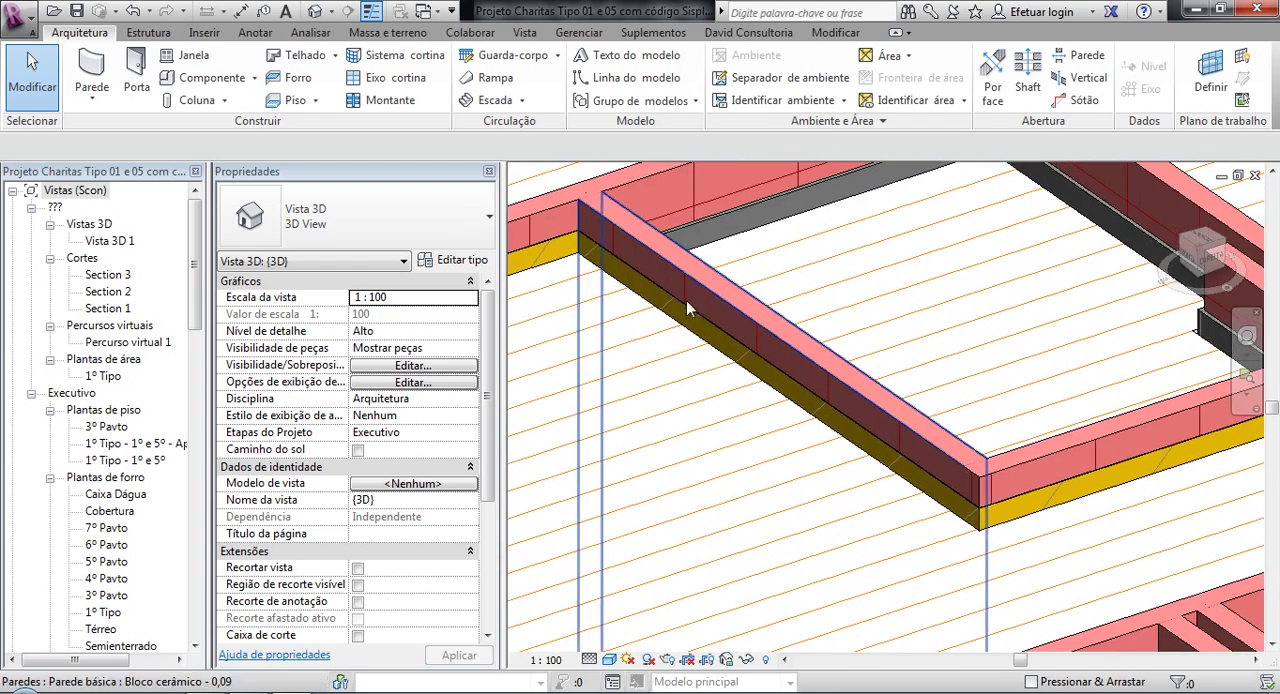
middle_drag(918, 410, 698, 403)
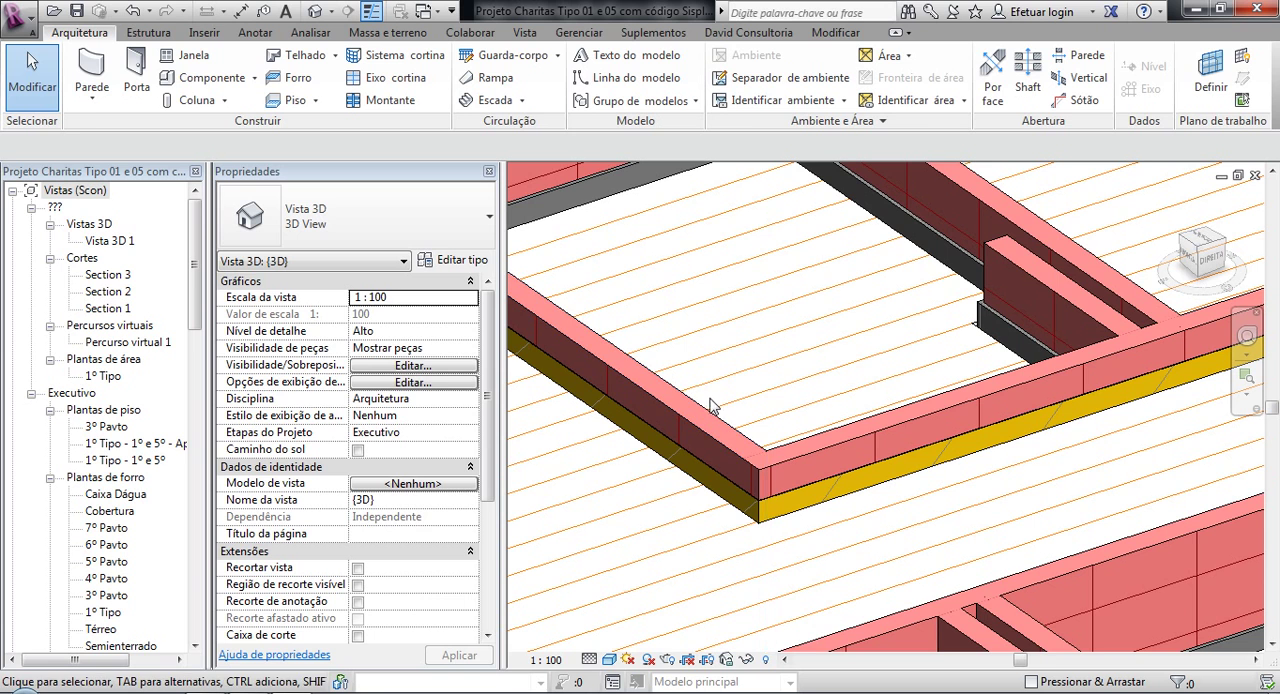
middle_drag(951, 389, 566, 509)
middle_drag(883, 364, 600, 340)
middle_drag(845, 399, 882, 580)
middle_drag(731, 400, 778, 605)
scroll(782, 361, down, 2)
scroll(717, 322, down, 1)
middle_drag(717, 322, 897, 513)
middle_drag(822, 483, 945, 343)
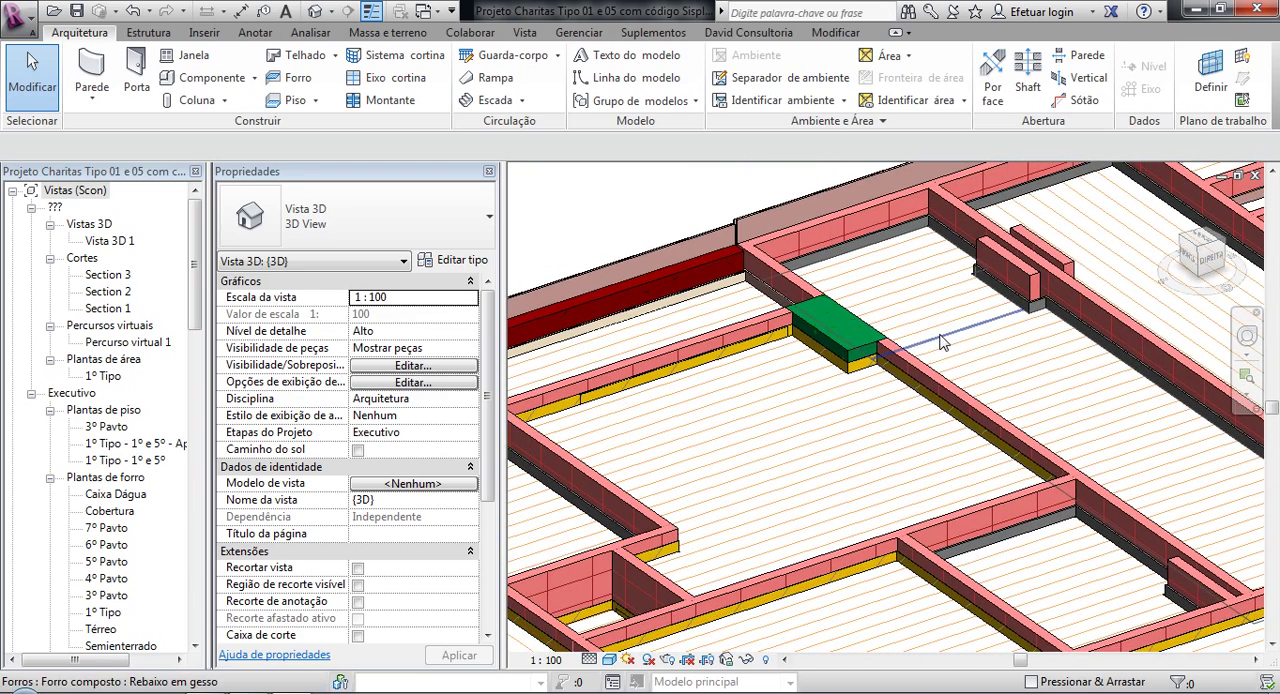
middle_drag(717, 488, 1055, 178)
middle_drag(827, 370, 1015, 253)
scroll(832, 335, up, 2)
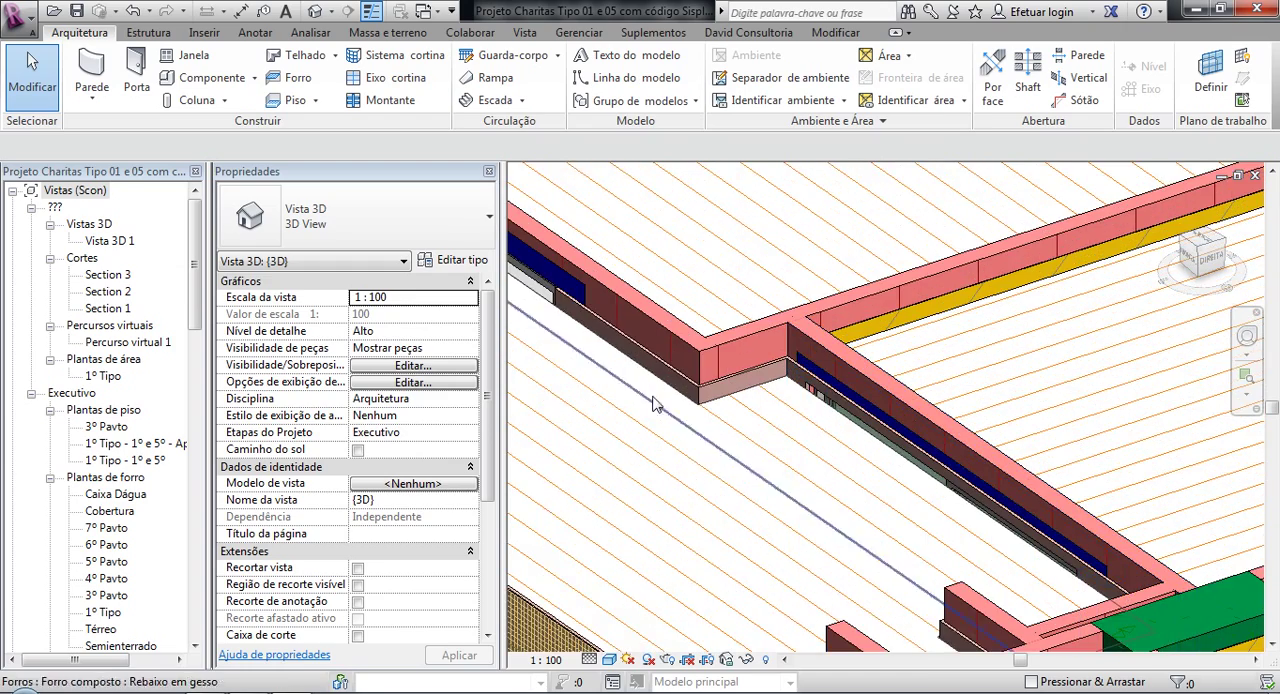
Step: Temporarily hide the living room's Rebaixo em gesso ceiling to expose the wall finishes beneath it
scroll(925, 350, down, 2)
middle_drag(1048, 364, 551, 357)
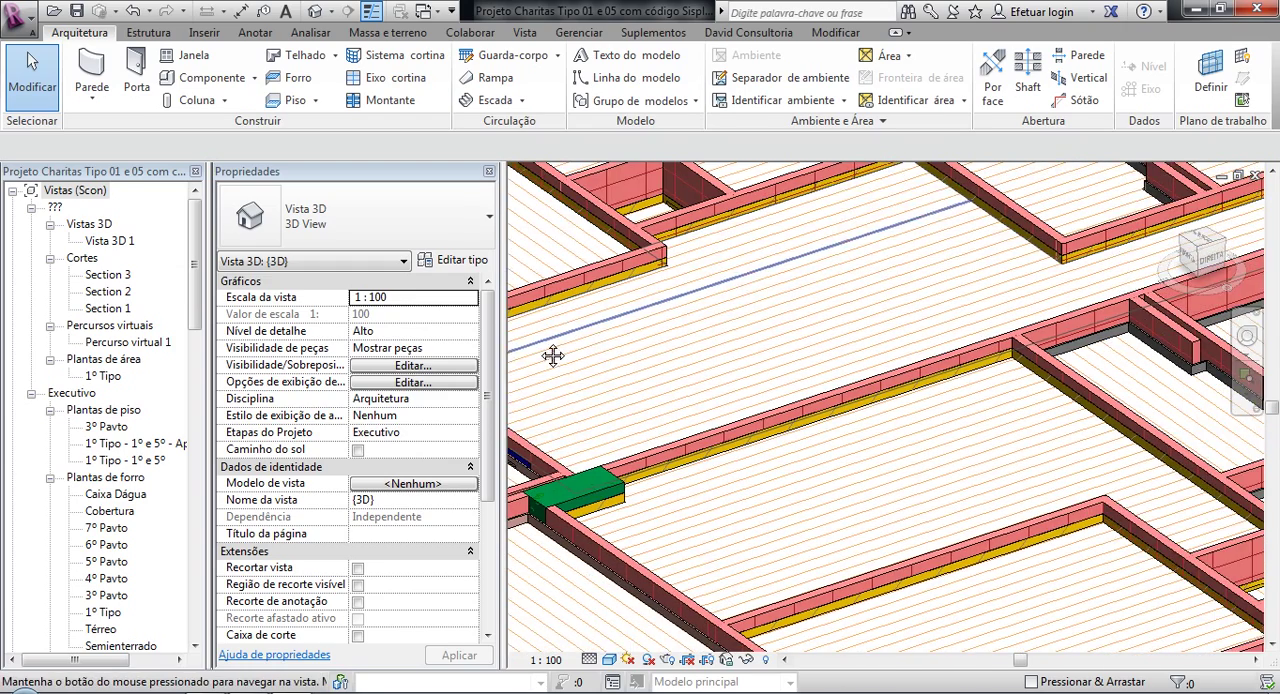
click(623, 290)
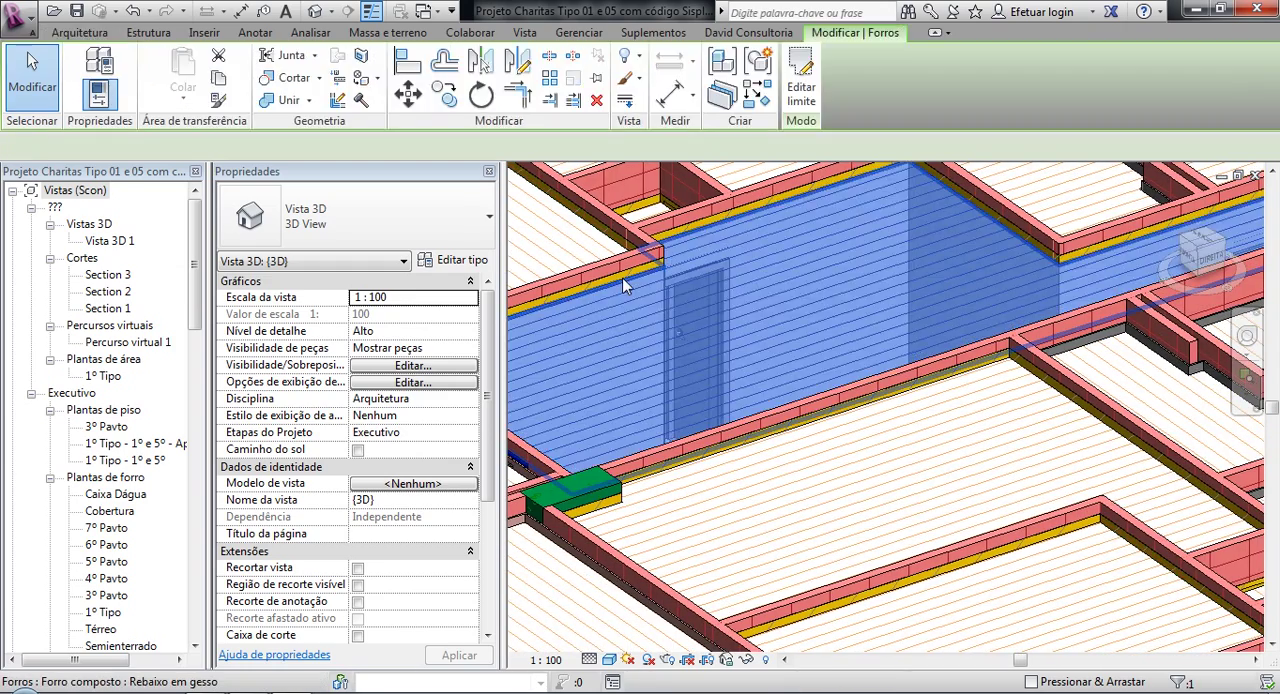
key(h)
key(h)
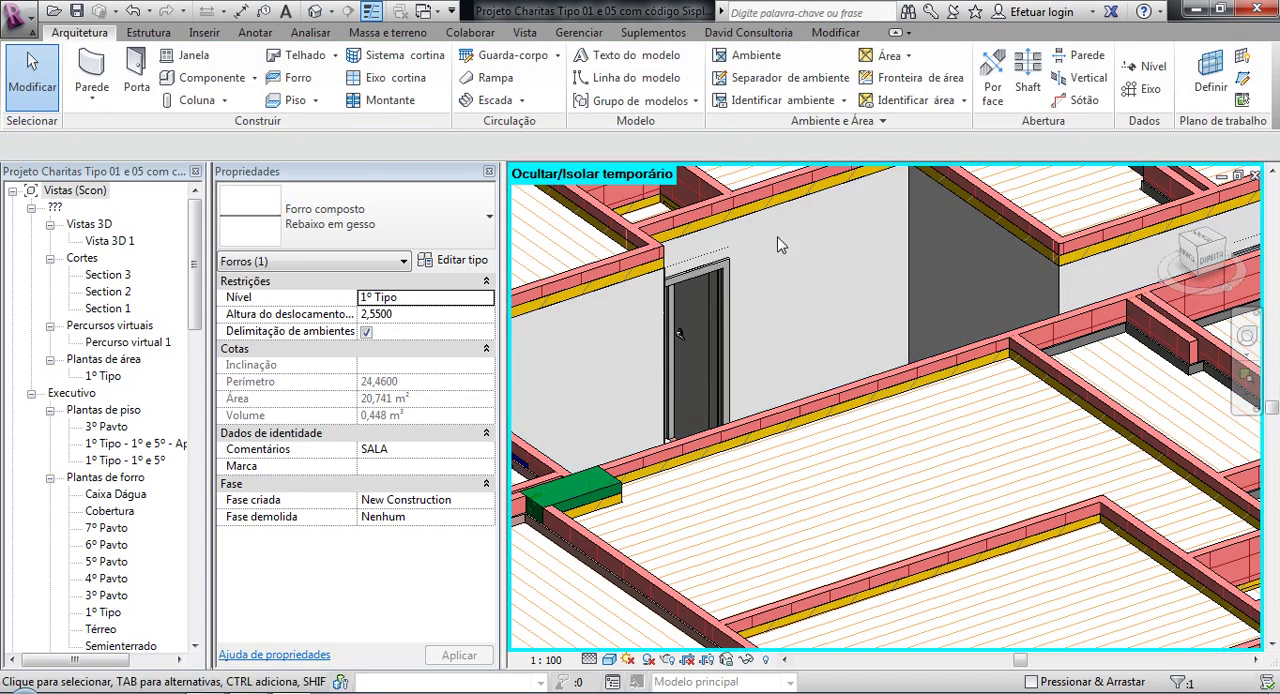
Step: Inspect the properties of the ceramic block, gypsum plaster and interior PVA paint walls at the living room corner, then deselect
scroll(643, 423, up, 5)
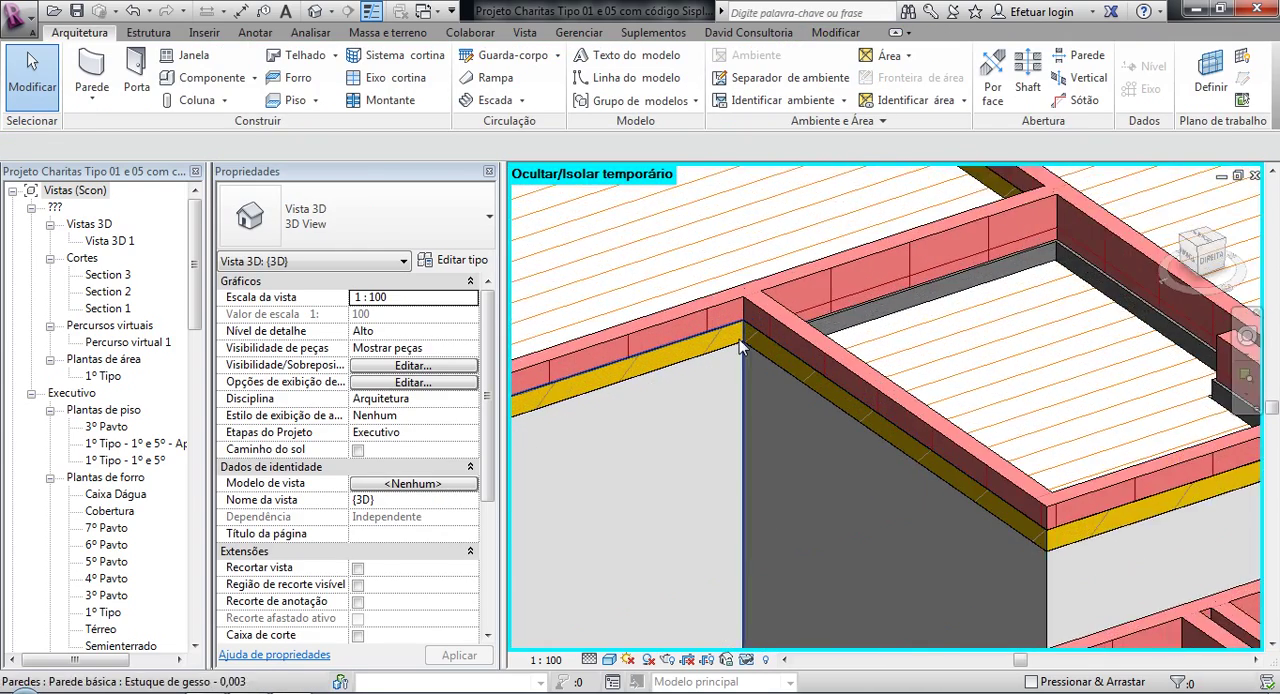
scroll(739, 339, up, 2)
click(794, 271)
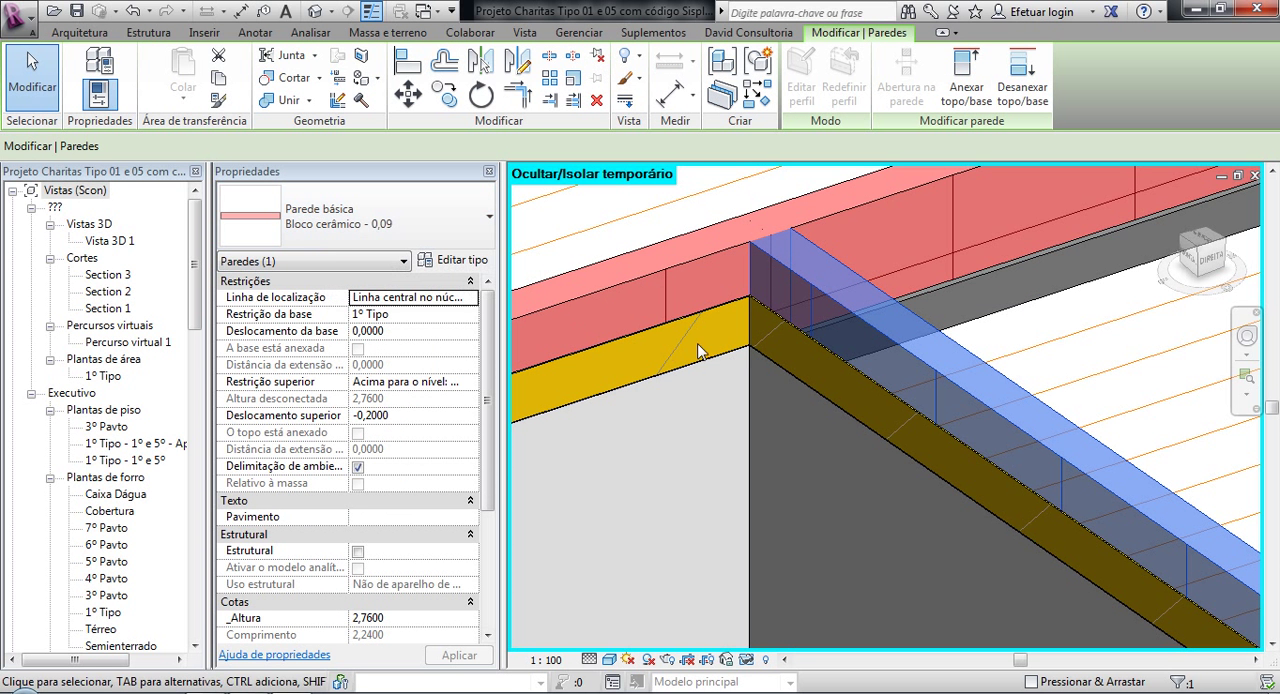
click(777, 316)
click(715, 381)
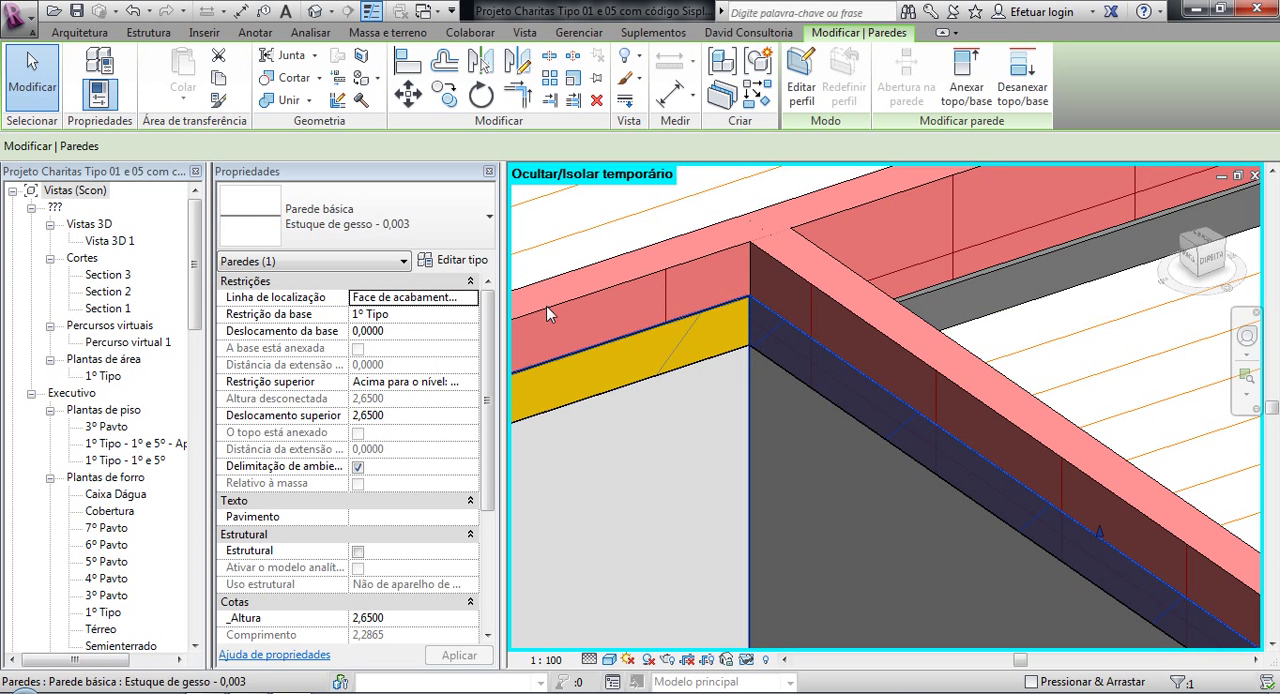
click(779, 363)
click(643, 406)
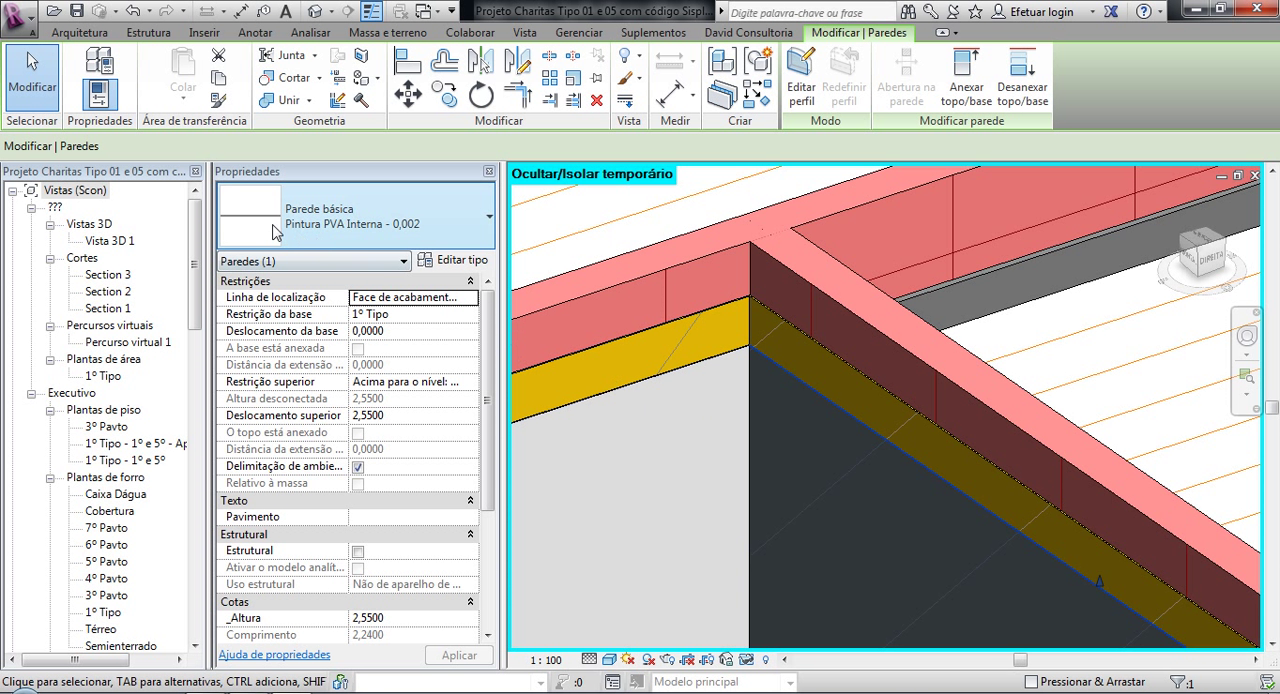
key(Escape)
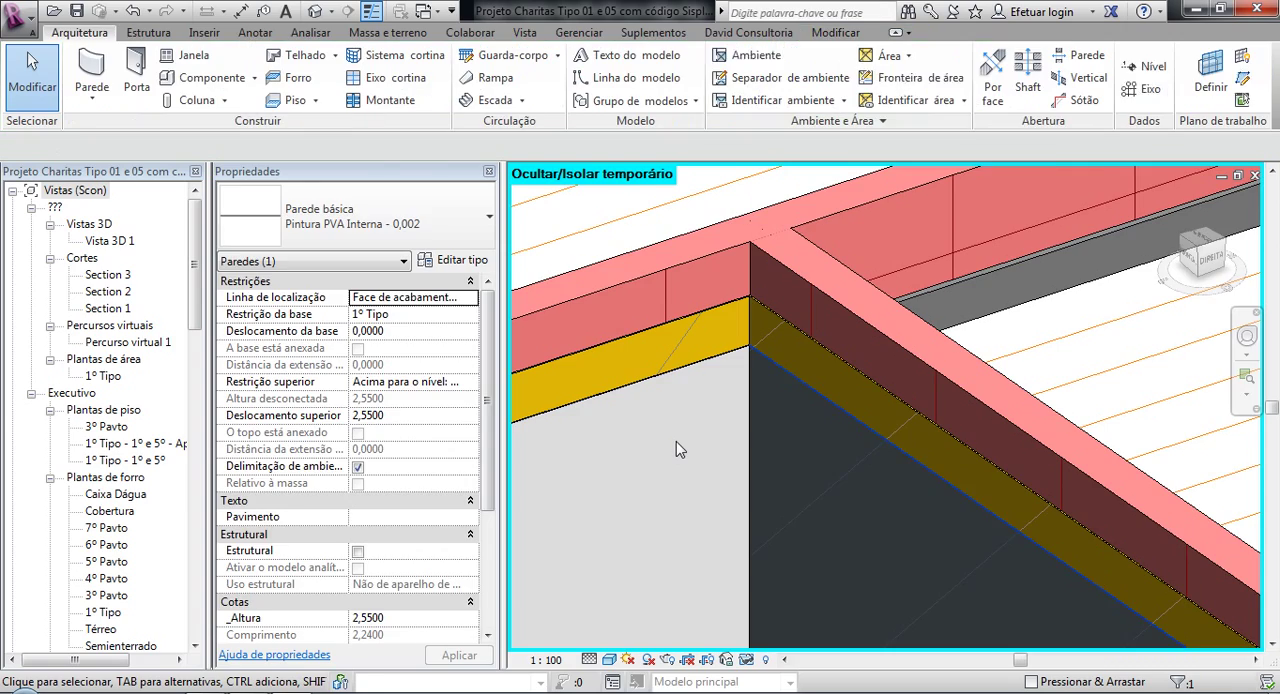
Step: Examine the exposed living room walls in relation to the surrounding rooms, central stair core and whole Charitas floor
scroll(676, 441, down, 1)
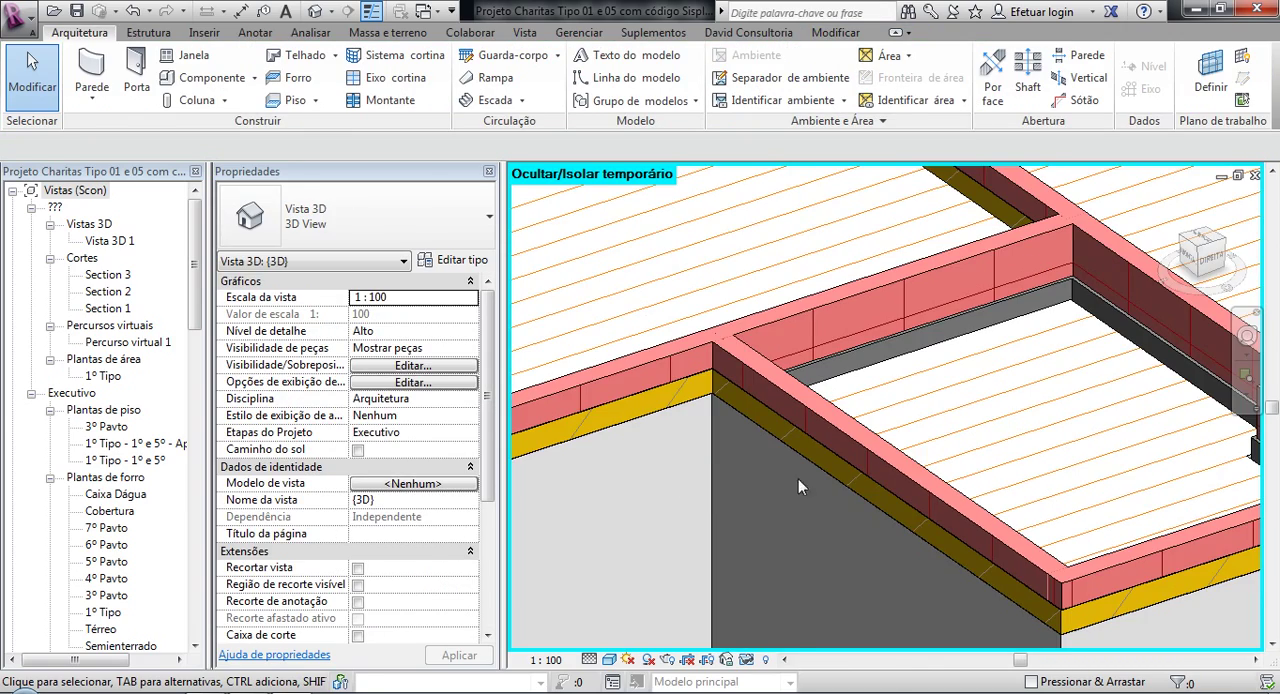
scroll(762, 430, down, 5)
middle_drag(780, 414, 715, 304)
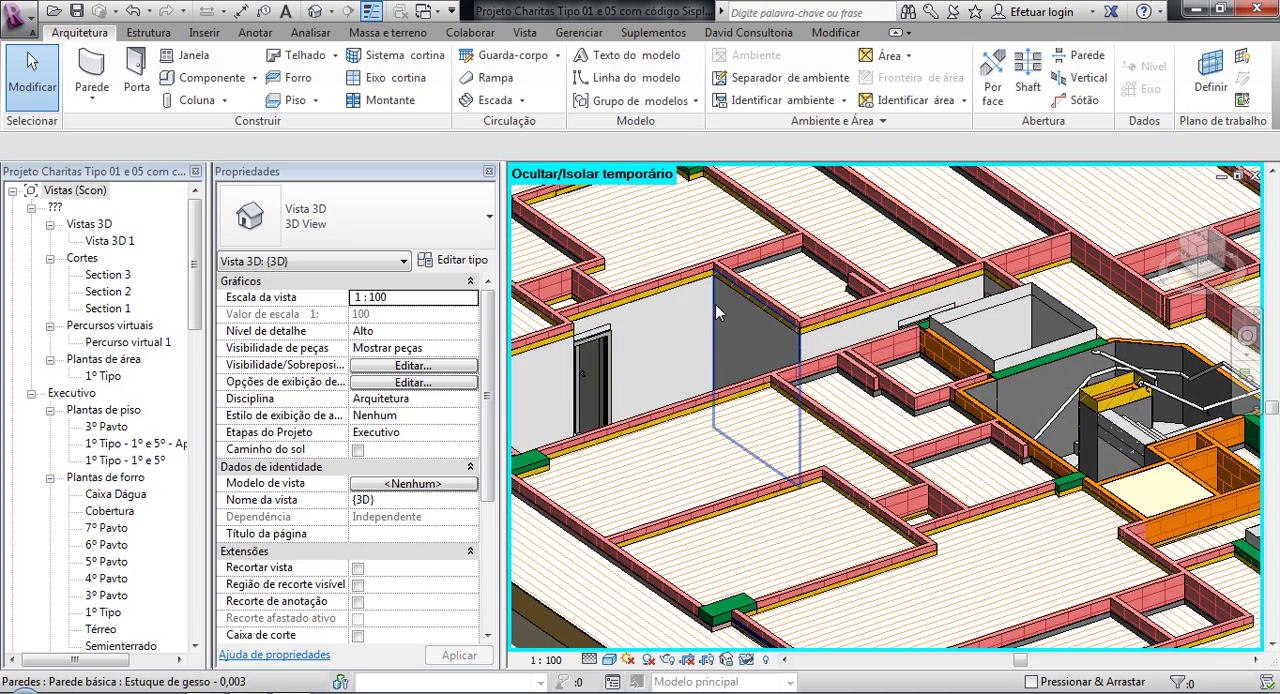
scroll(760, 315, up, 3)
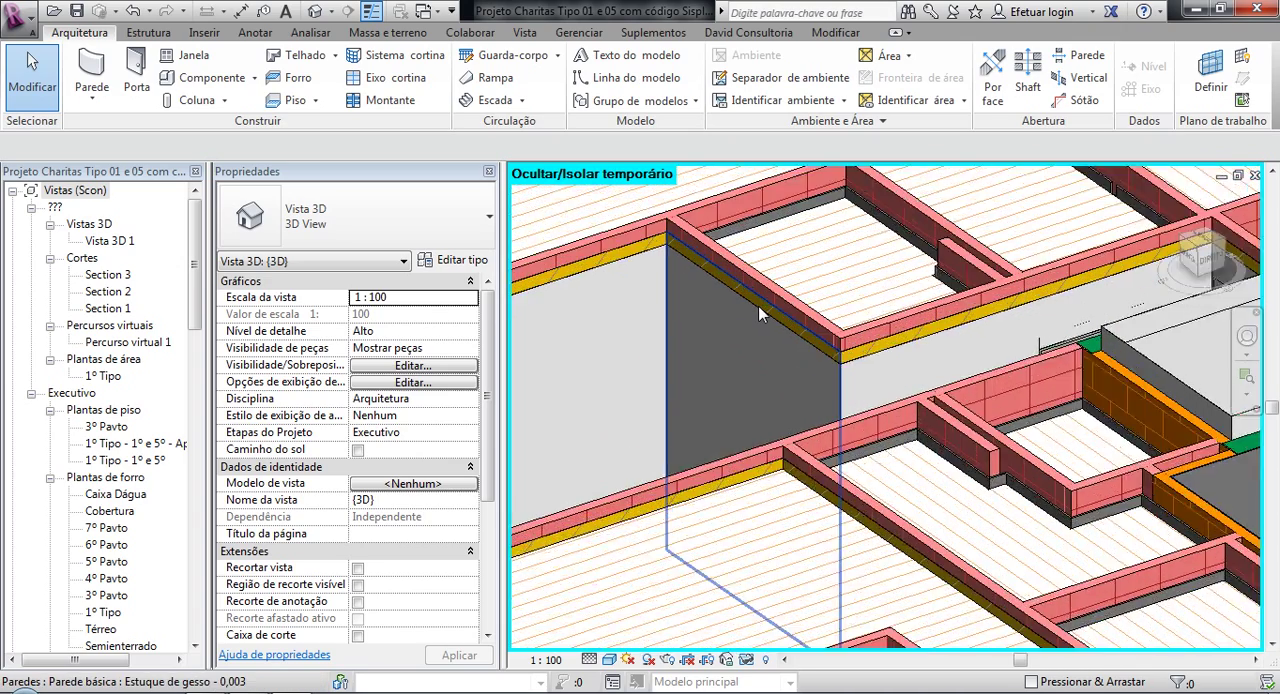
middle_drag(763, 349, 760, 400)
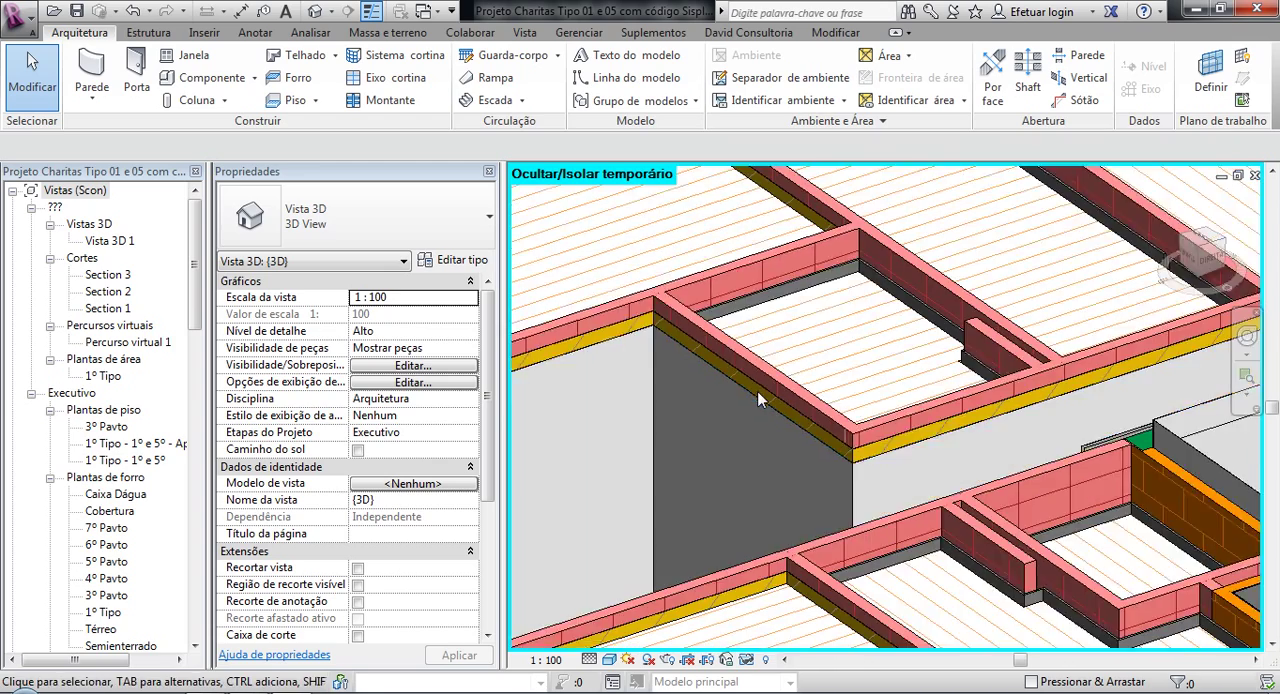
scroll(758, 400, down, 5)
middle_drag(675, 396, 700, 436)
scroll(690, 428, down, 1)
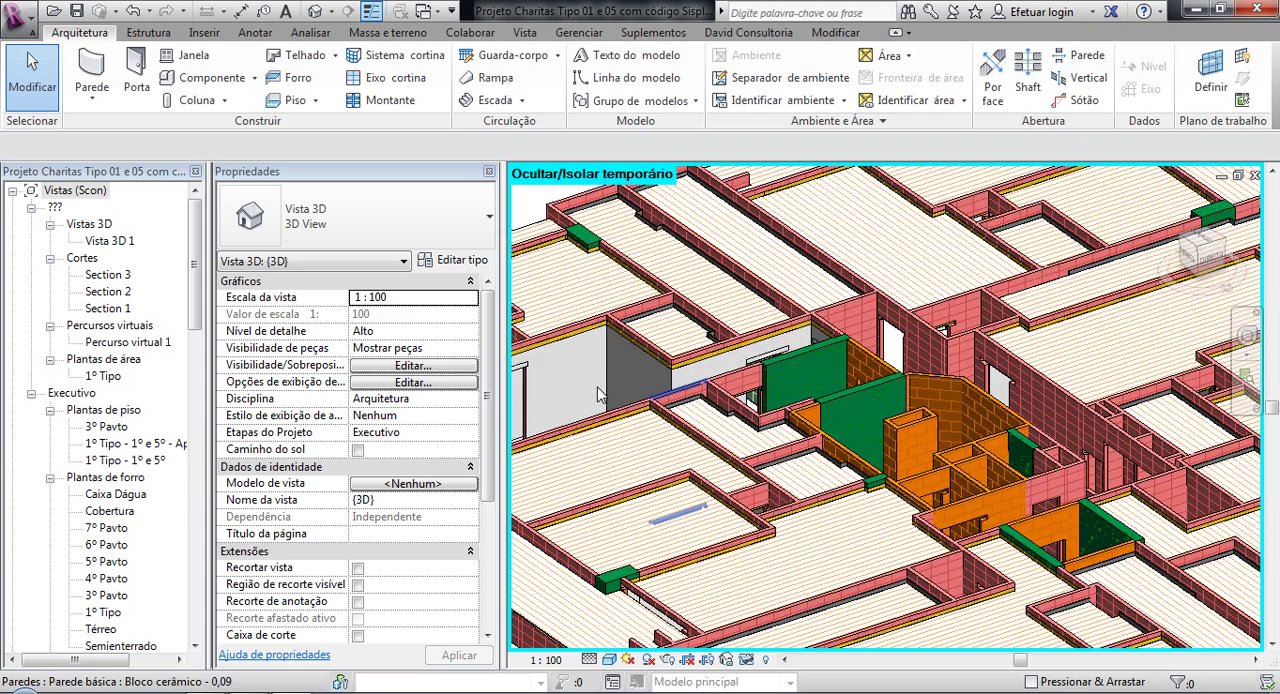
scroll(600, 392, down, 4)
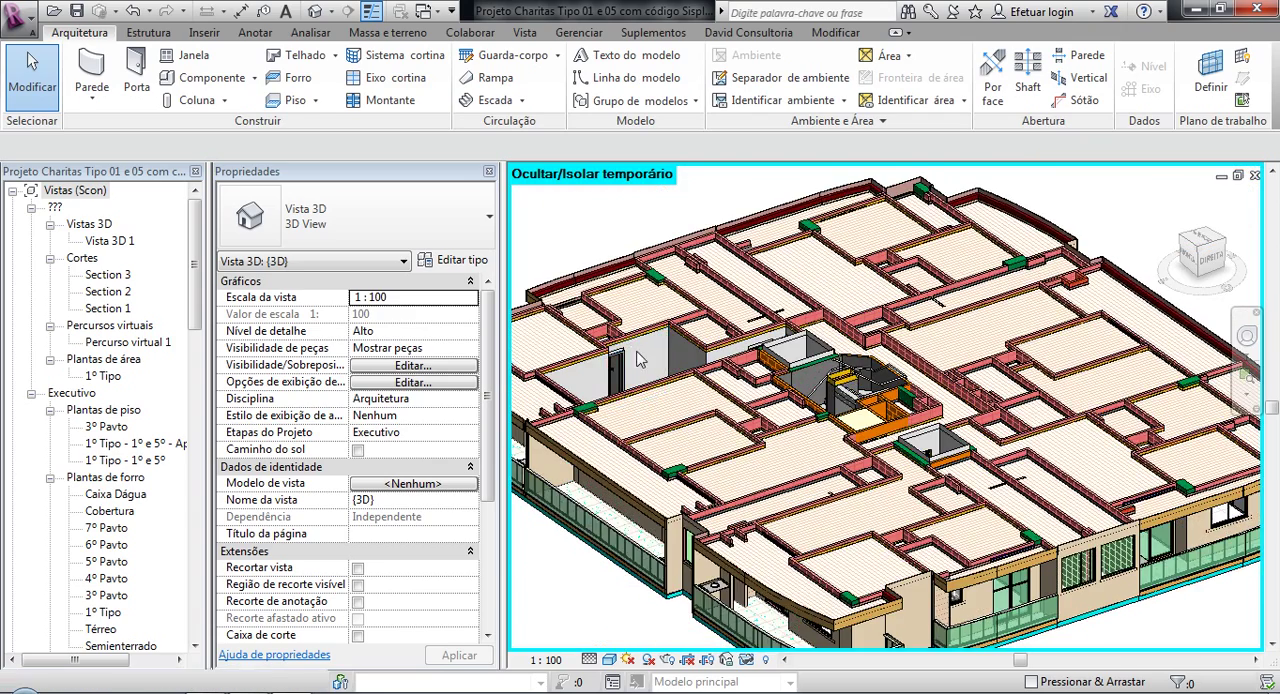
scroll(639, 355, down, 2)
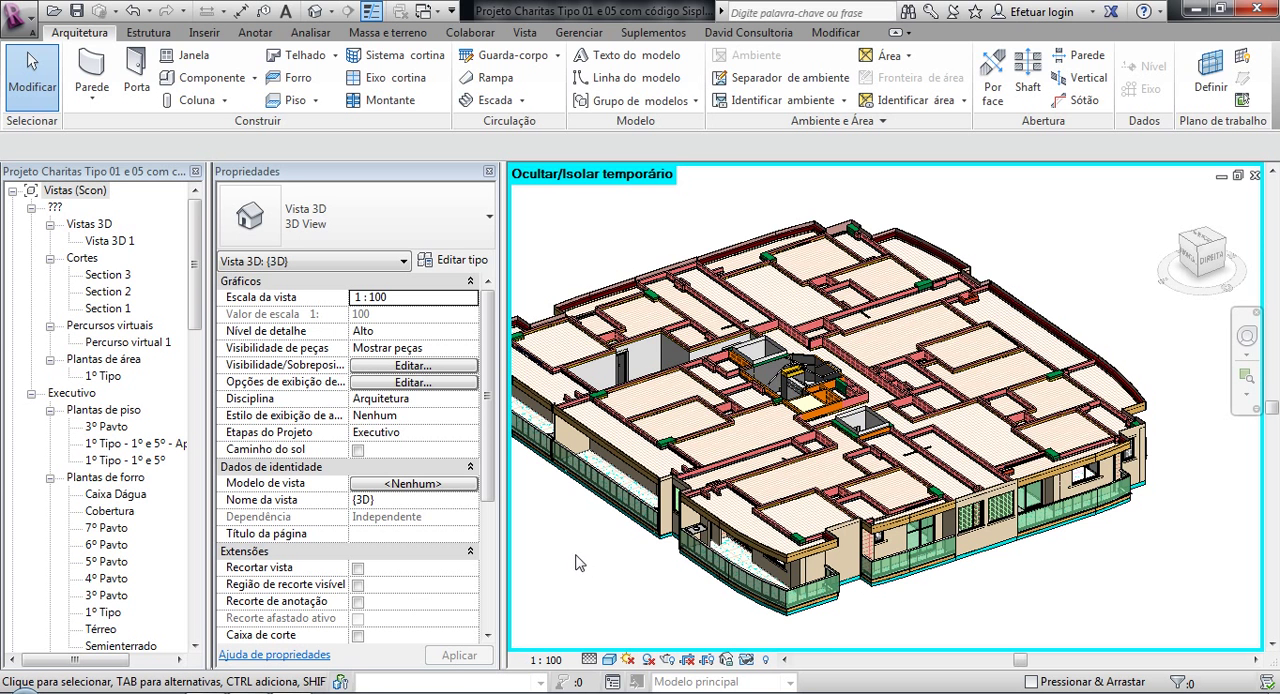
scroll(625, 580, up, 2)
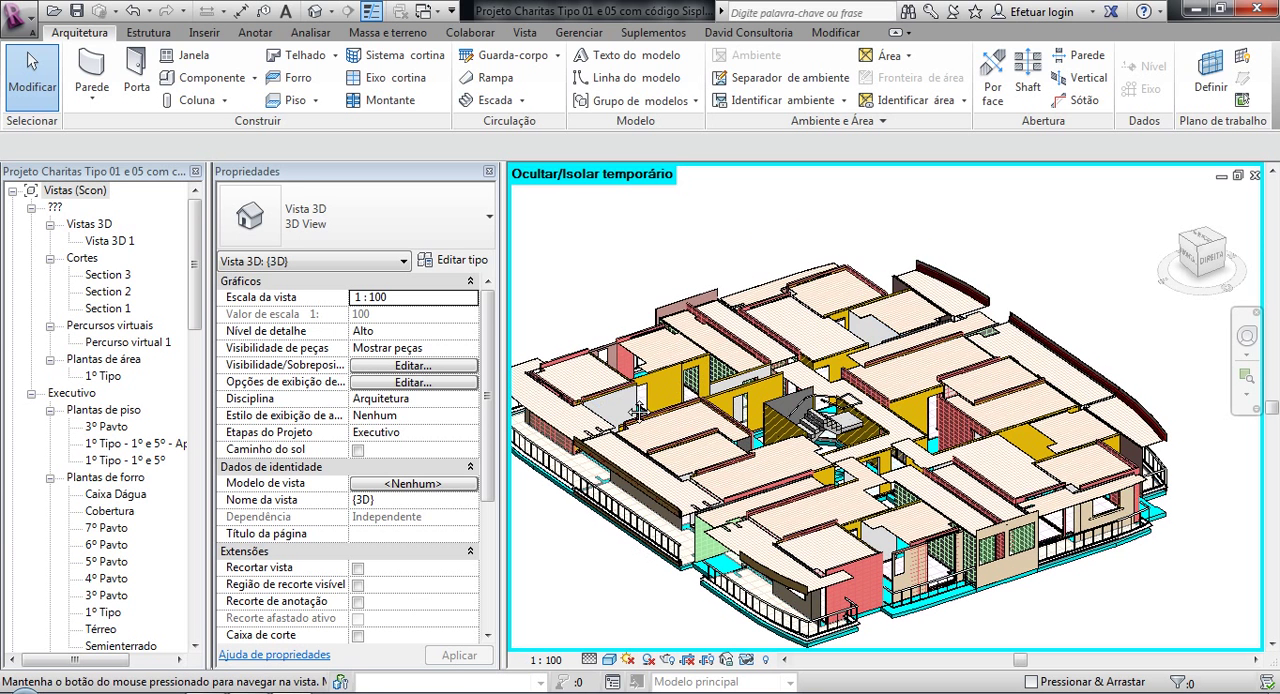
scroll(797, 300, up, 3)
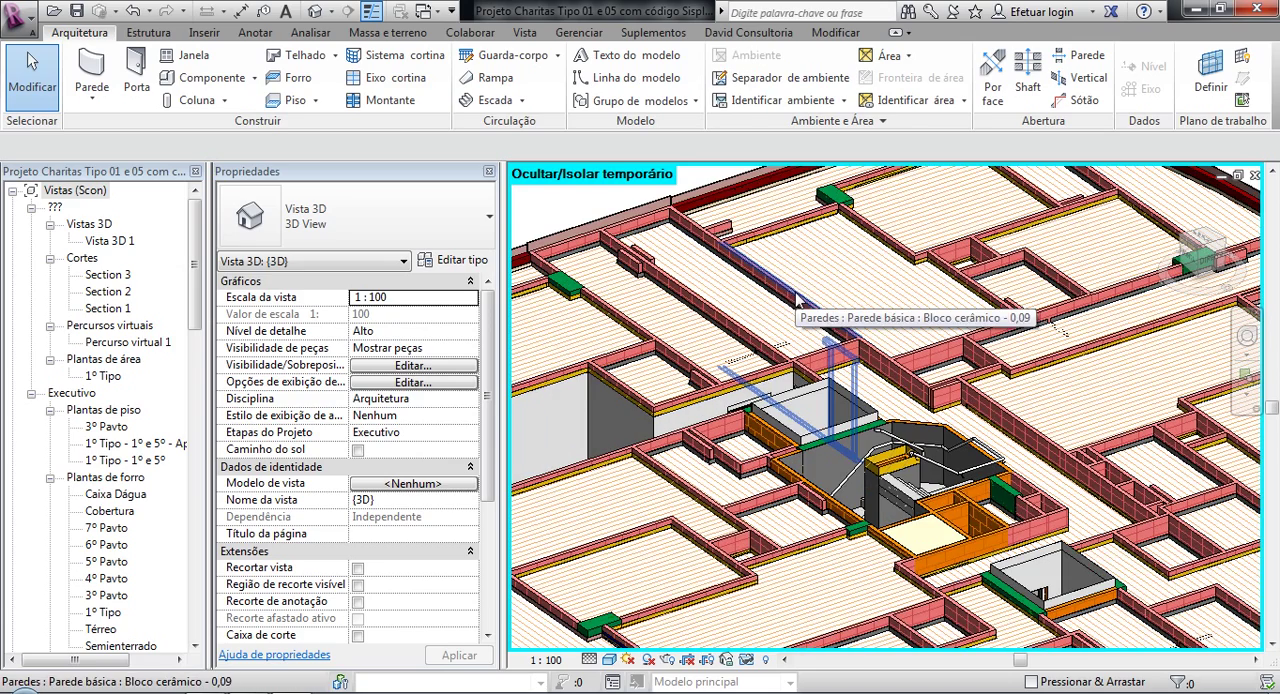
Step: Show the David Consultoria plugin commands alongside the complete Charitas building model
click(748, 32)
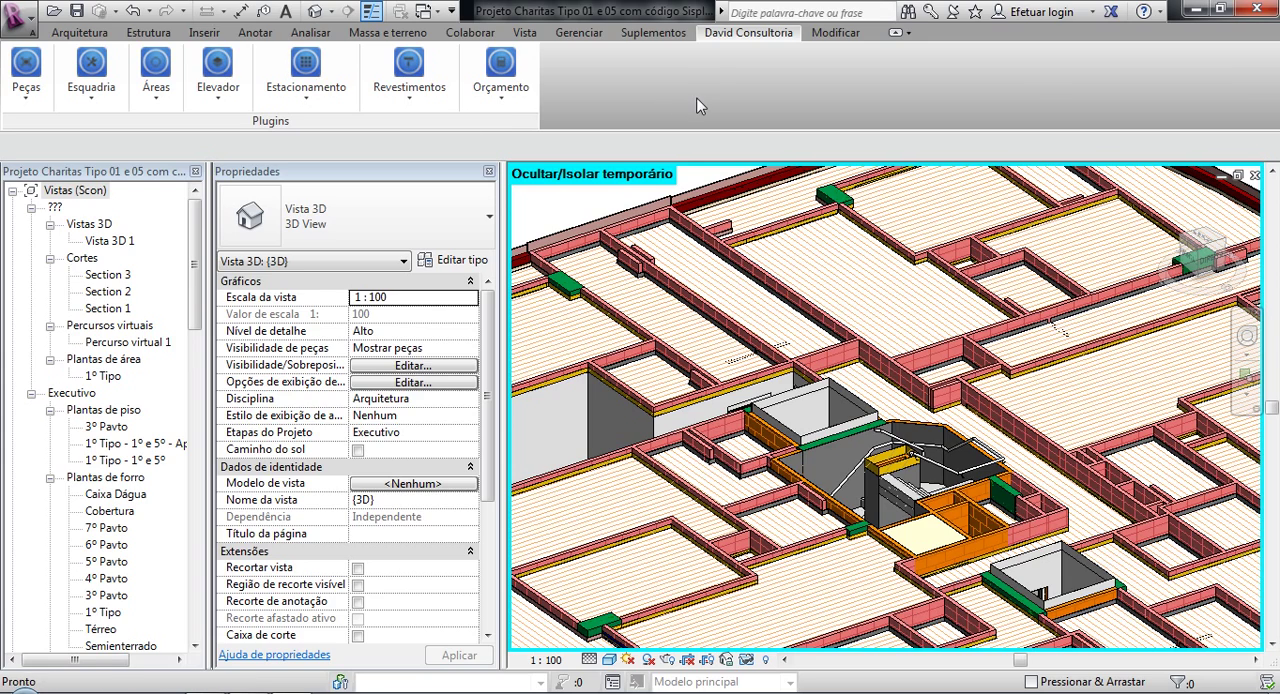
scroll(625, 281, down, 6)
shift+middle_drag(625, 281, 666, 271)
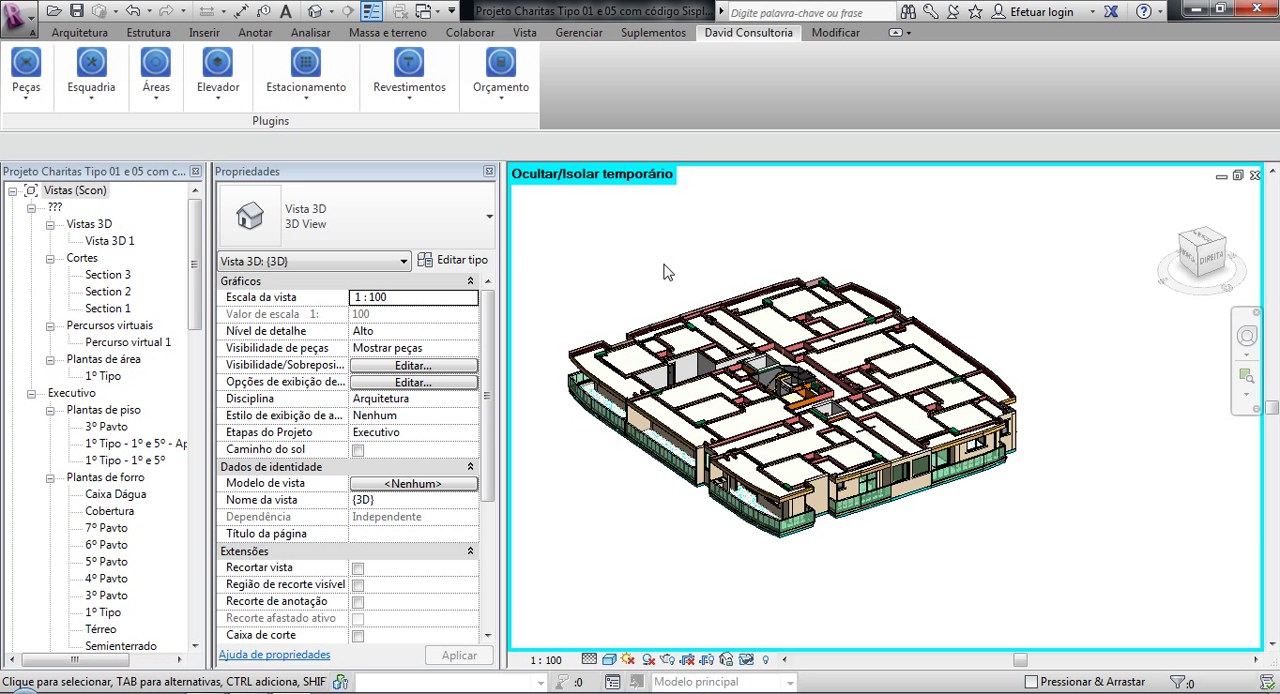
Step: Switch to the Projeto1 3D view and examine the small room of the brick-walled model
click(424, 12)
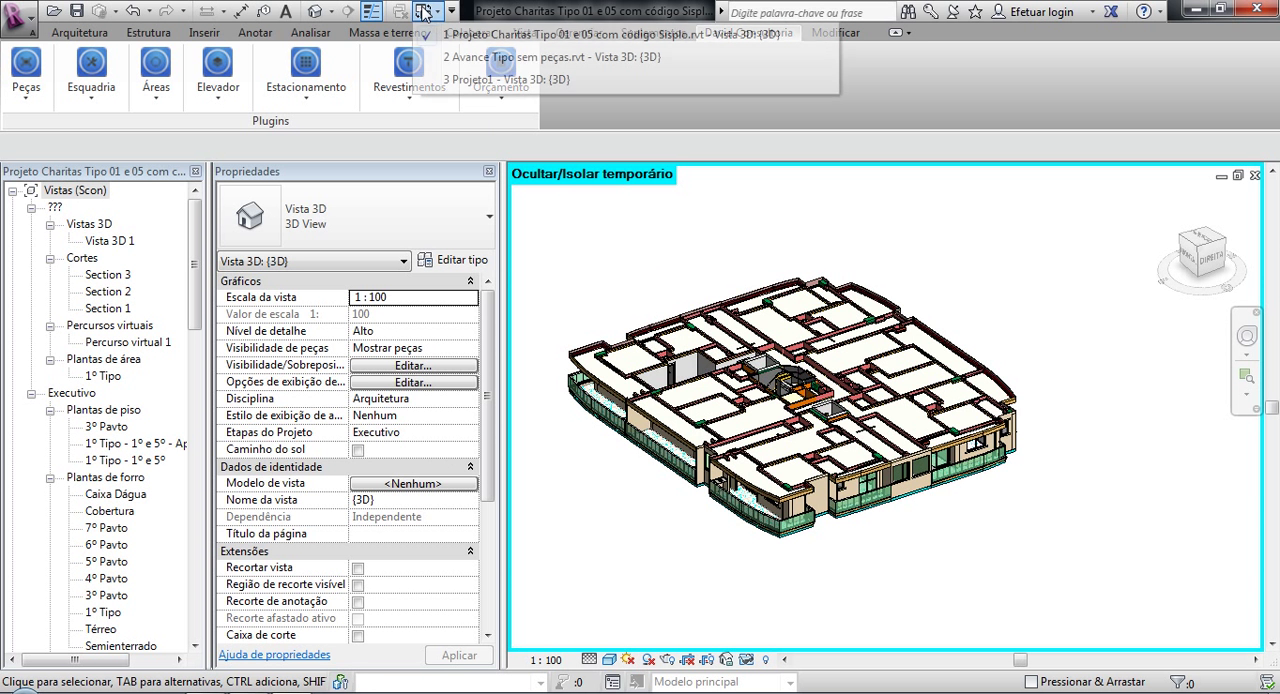
click(458, 80)
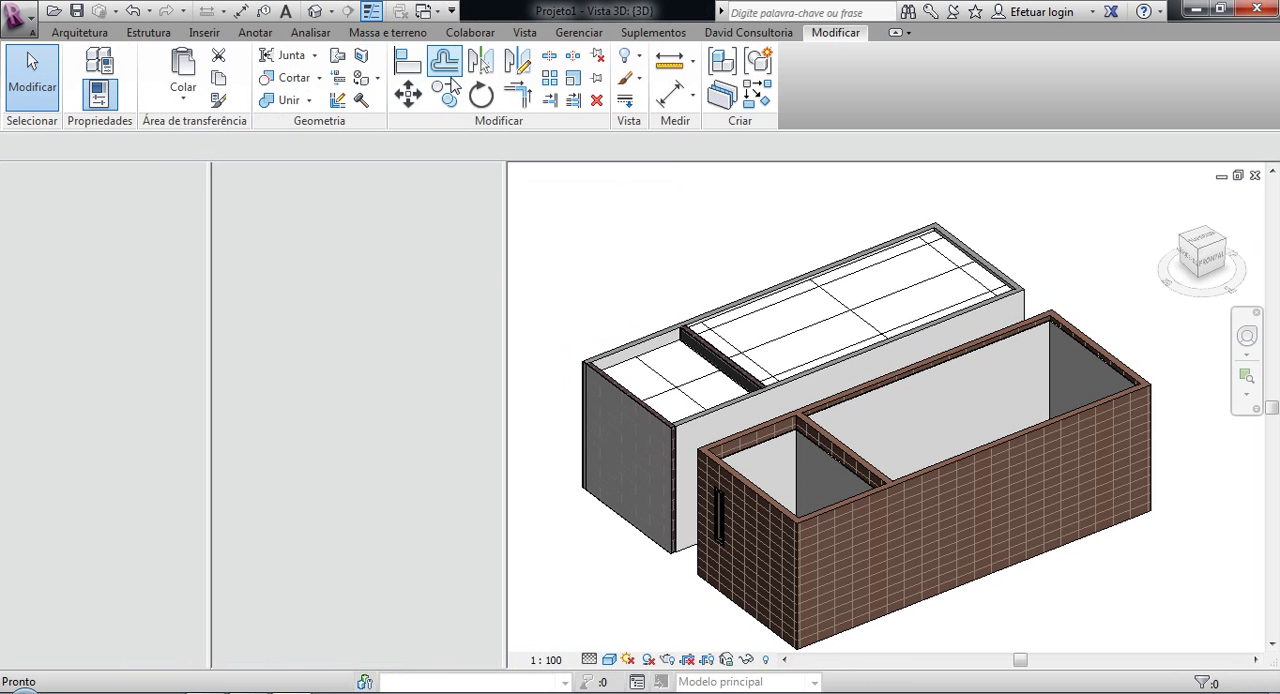
middle_drag(637, 296, 660, 356)
scroll(654, 274, down, 2)
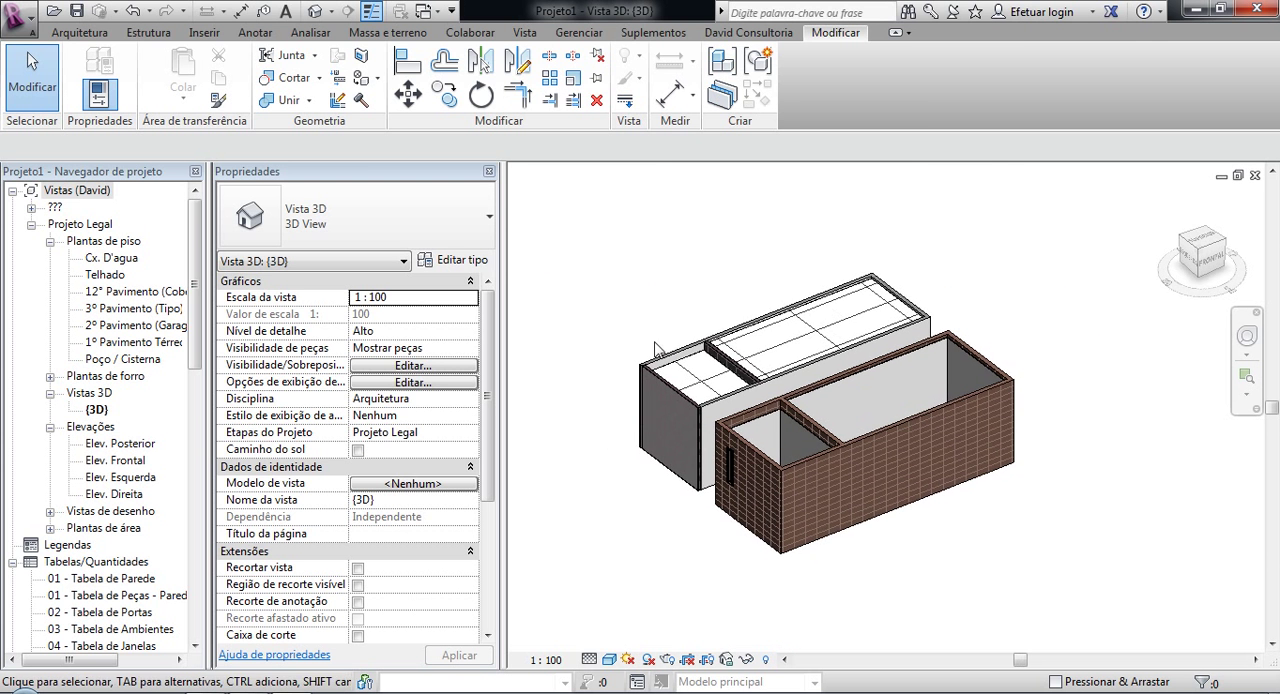
scroll(727, 449, up, 1)
scroll(845, 401, up, 5)
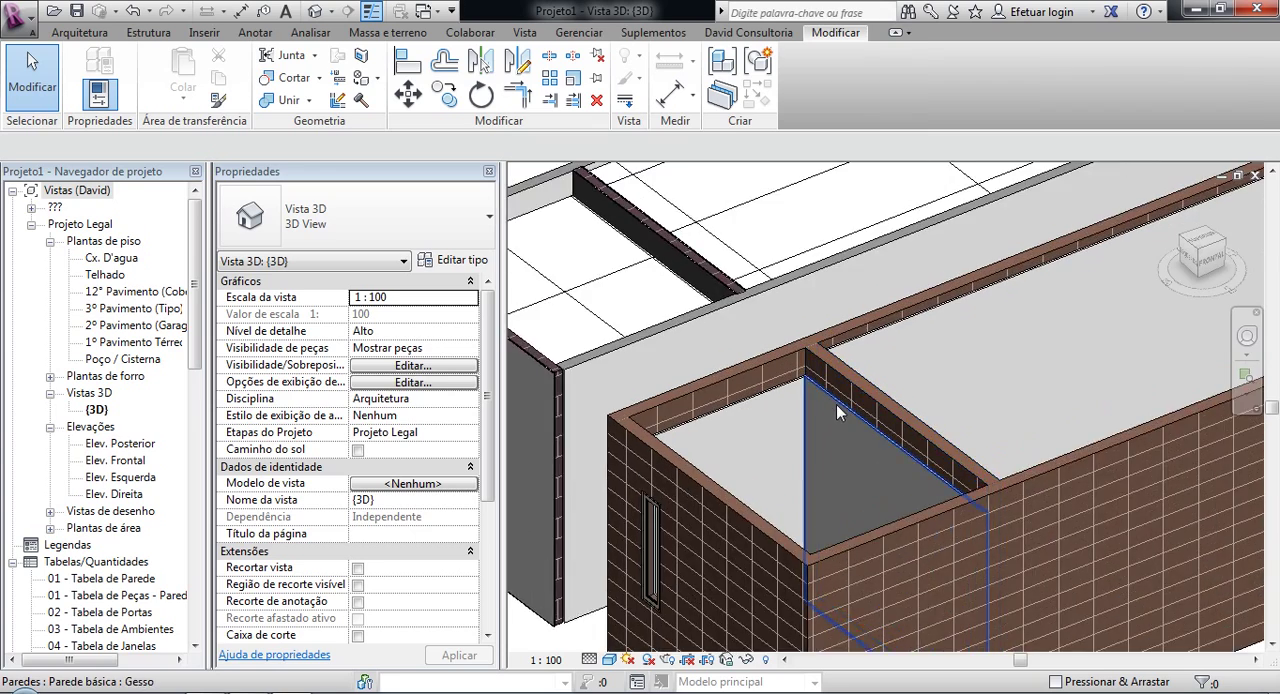
Step: Inspect the properties of the separate Gesso wall on the brick model's partition, then deselect it
scroll(834, 400, down, 2)
middle_drag(665, 311, 762, 370)
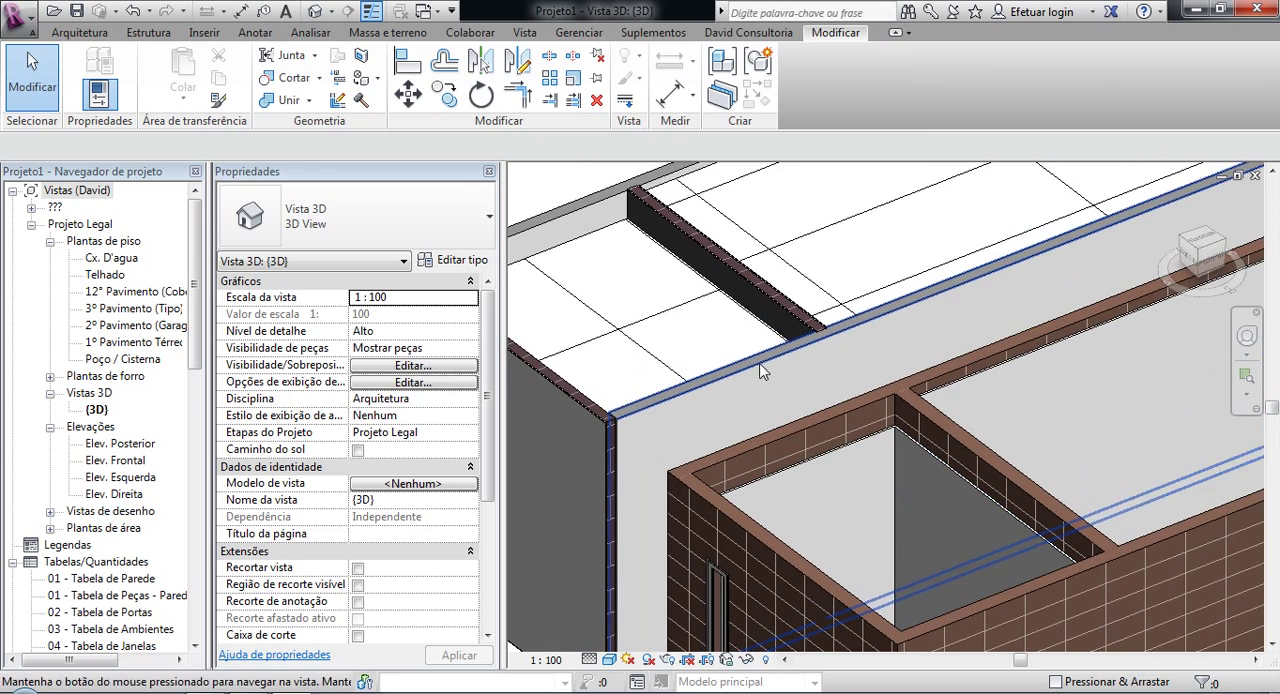
middle_drag(885, 415, 857, 375)
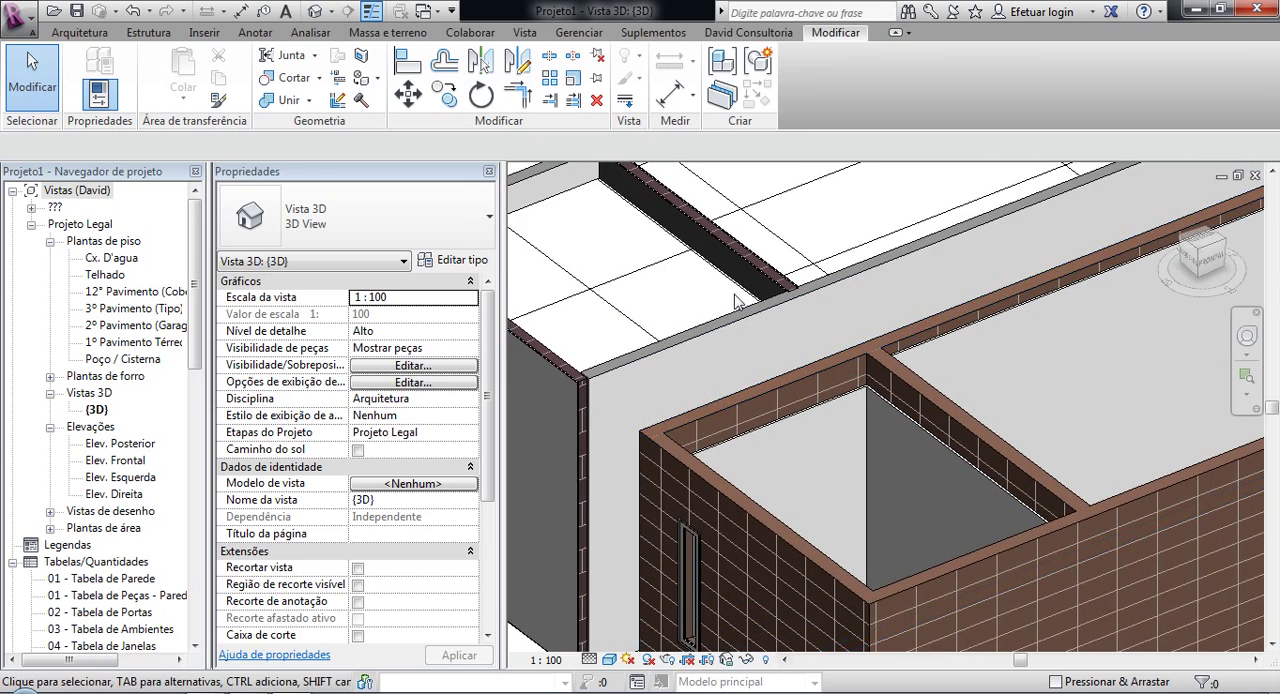
click(899, 435)
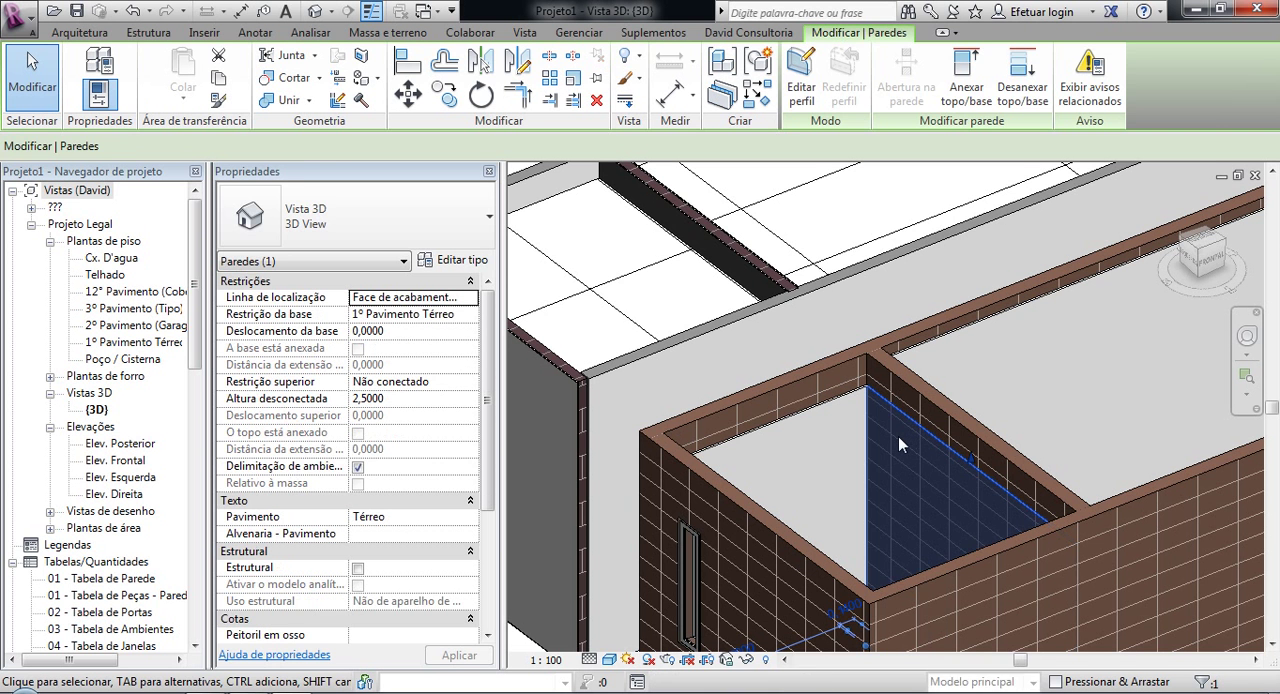
key(Escape)
Step: Compare the partition tops and ceiling junctions of the grey model with those of the brick-walled model
scroll(900, 403, down, 3)
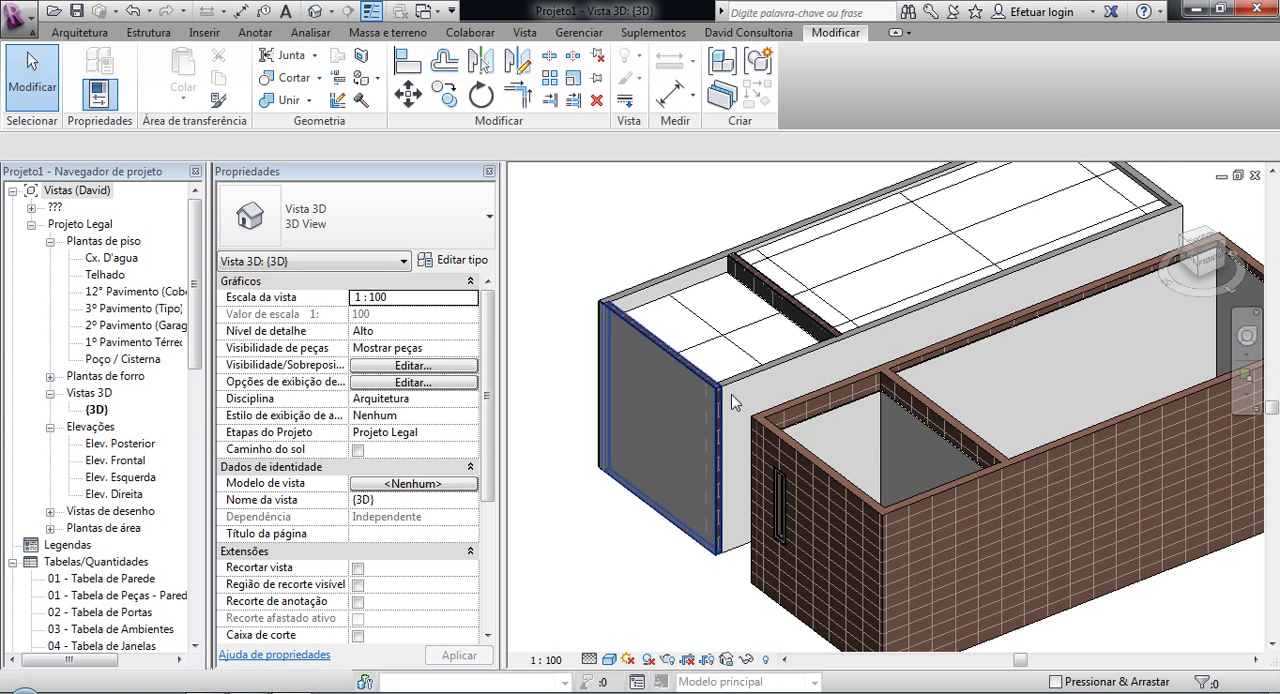
scroll(762, 302, up, 6)
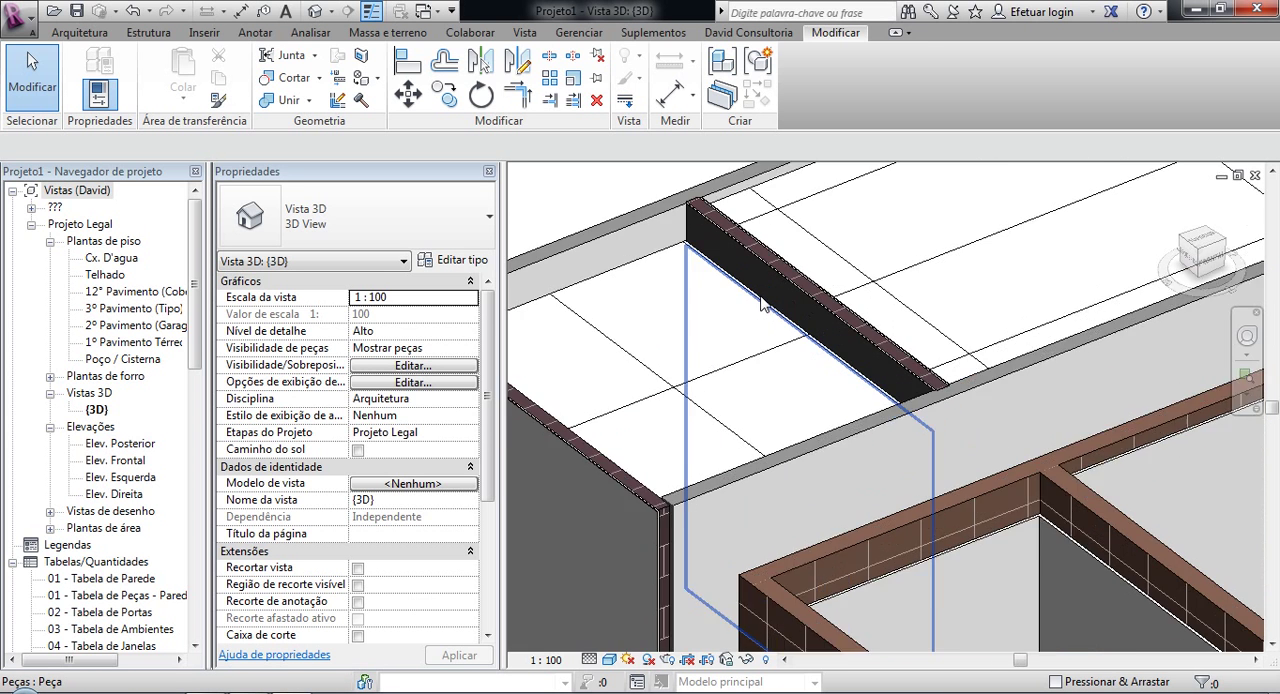
scroll(783, 331, down, 3)
middle_drag(834, 454, 696, 342)
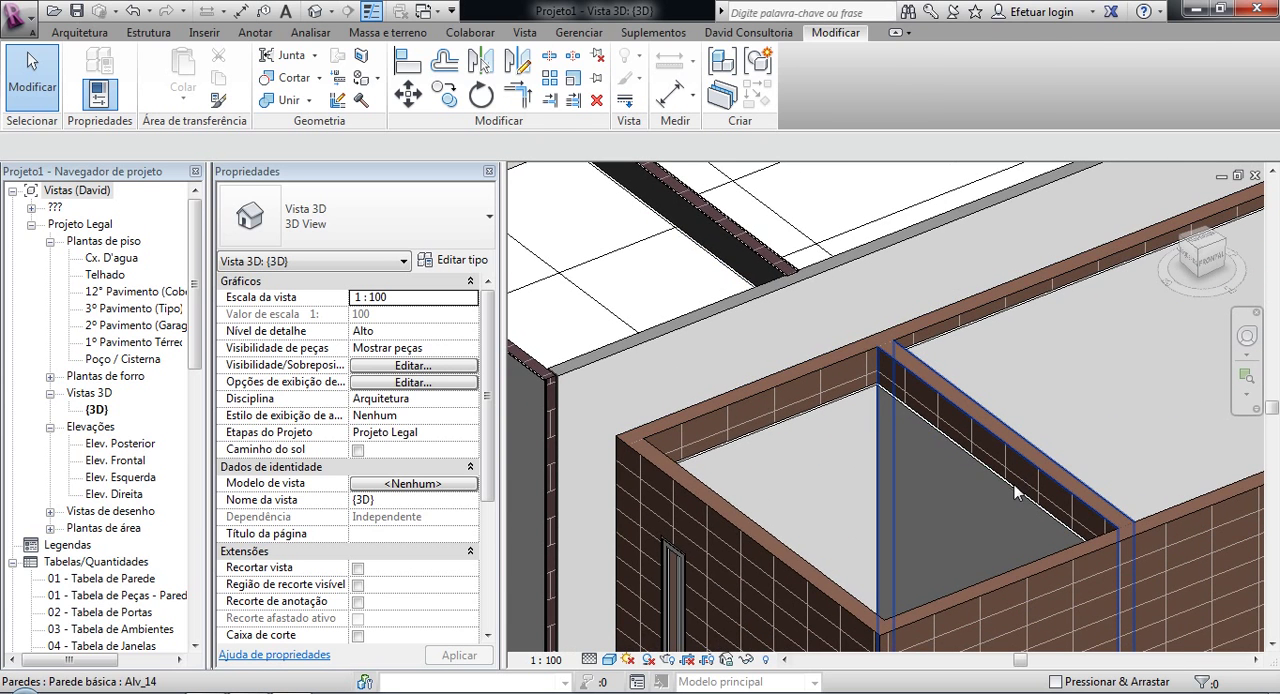
scroll(1015, 492, down, 2)
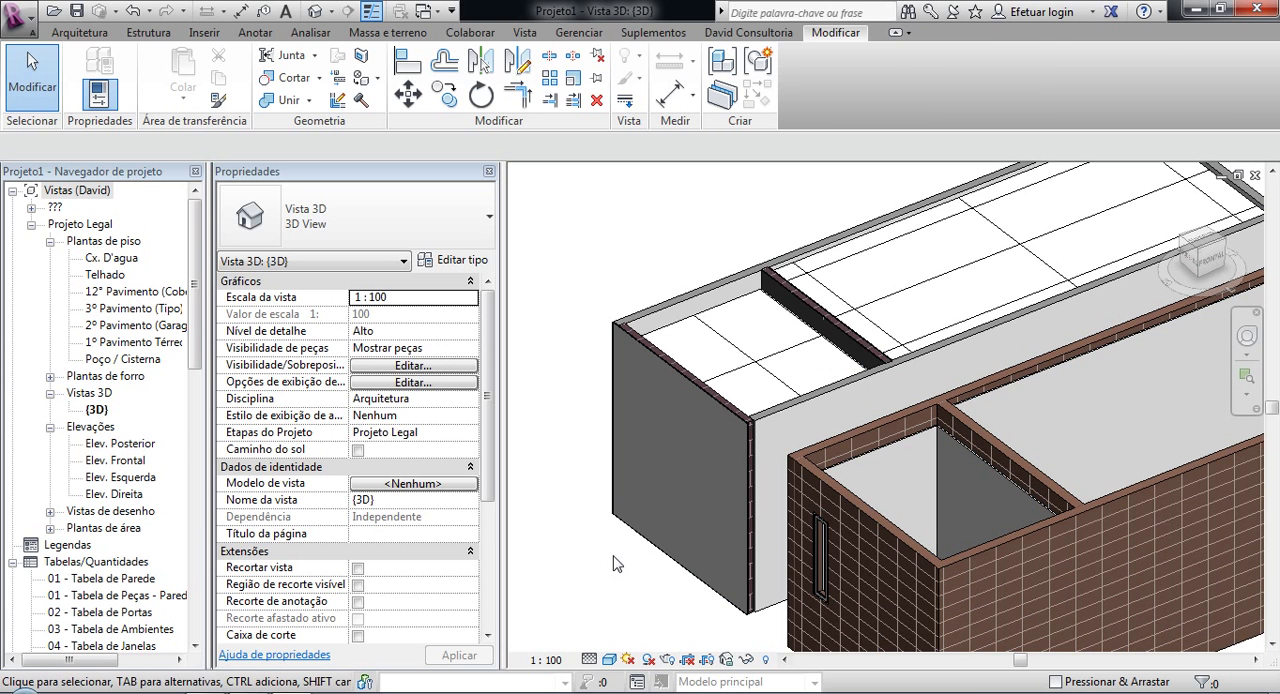
scroll(615, 563, down, 3)
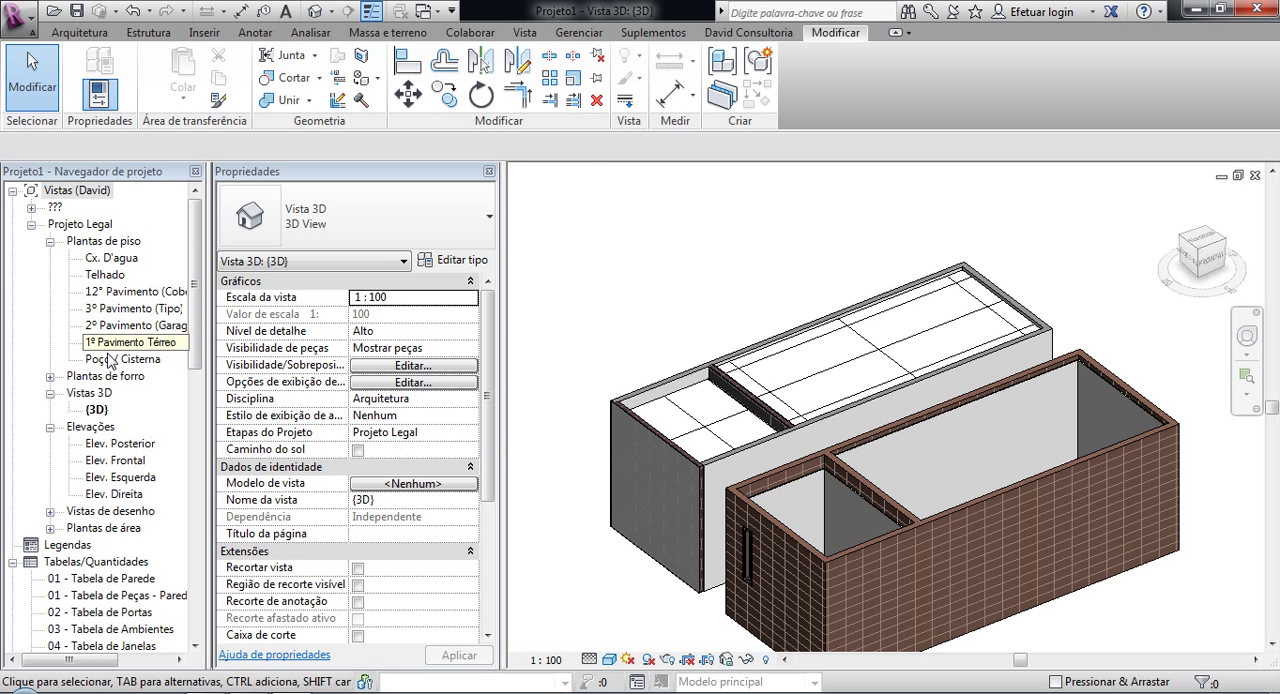
Step: Open Section 0 from the 1º Pavimento Térreo floor plan and examine the partition's layers where the ceilings meet it
double_click(138, 342)
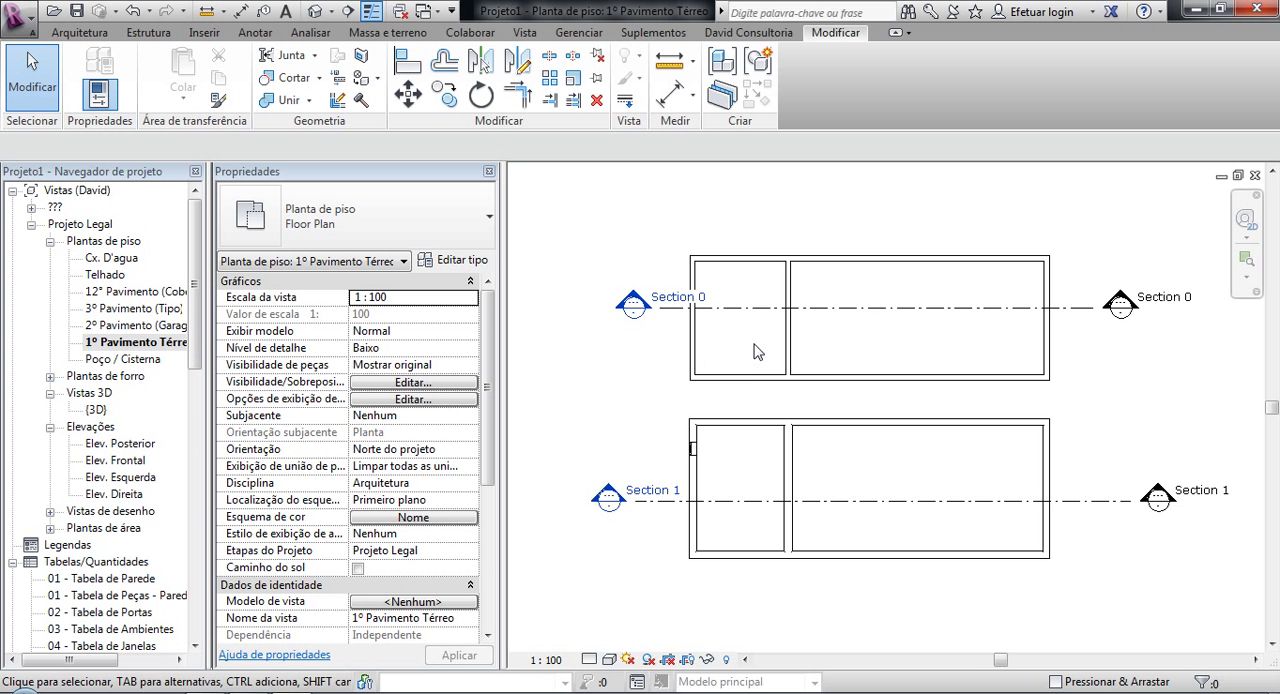
double_click(632, 306)
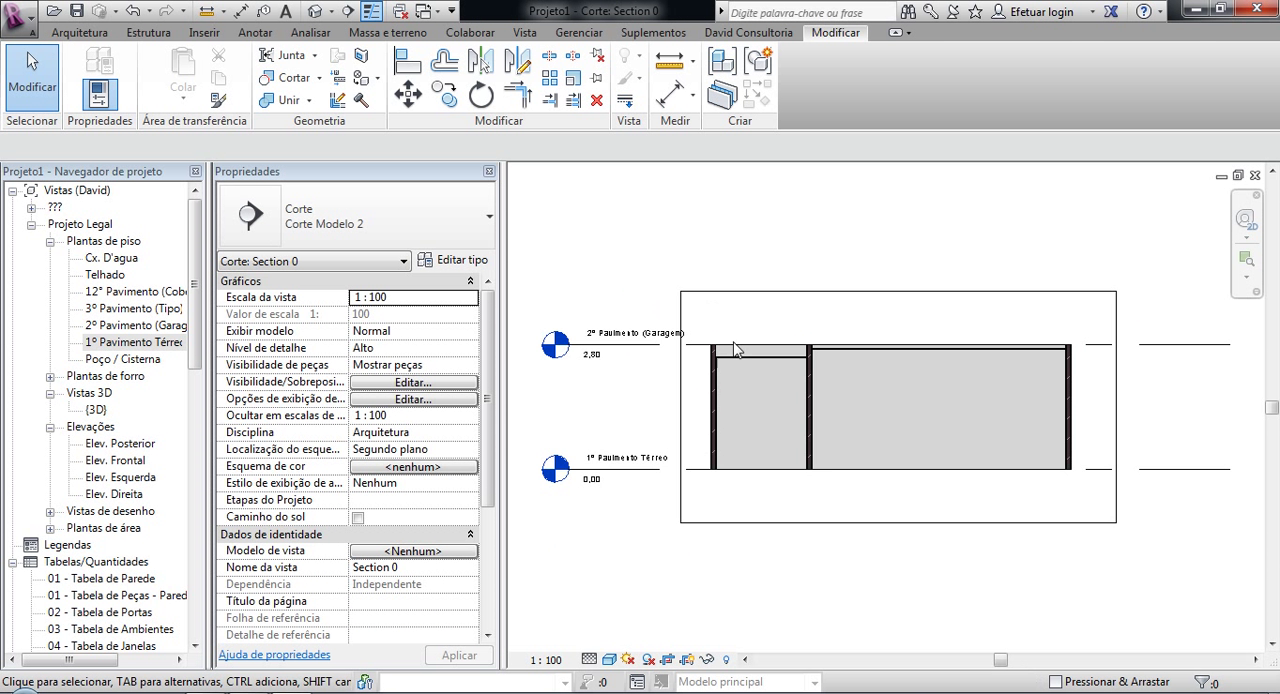
scroll(876, 330, up, 5)
scroll(806, 330, up, 5)
scroll(594, 368, up, 3)
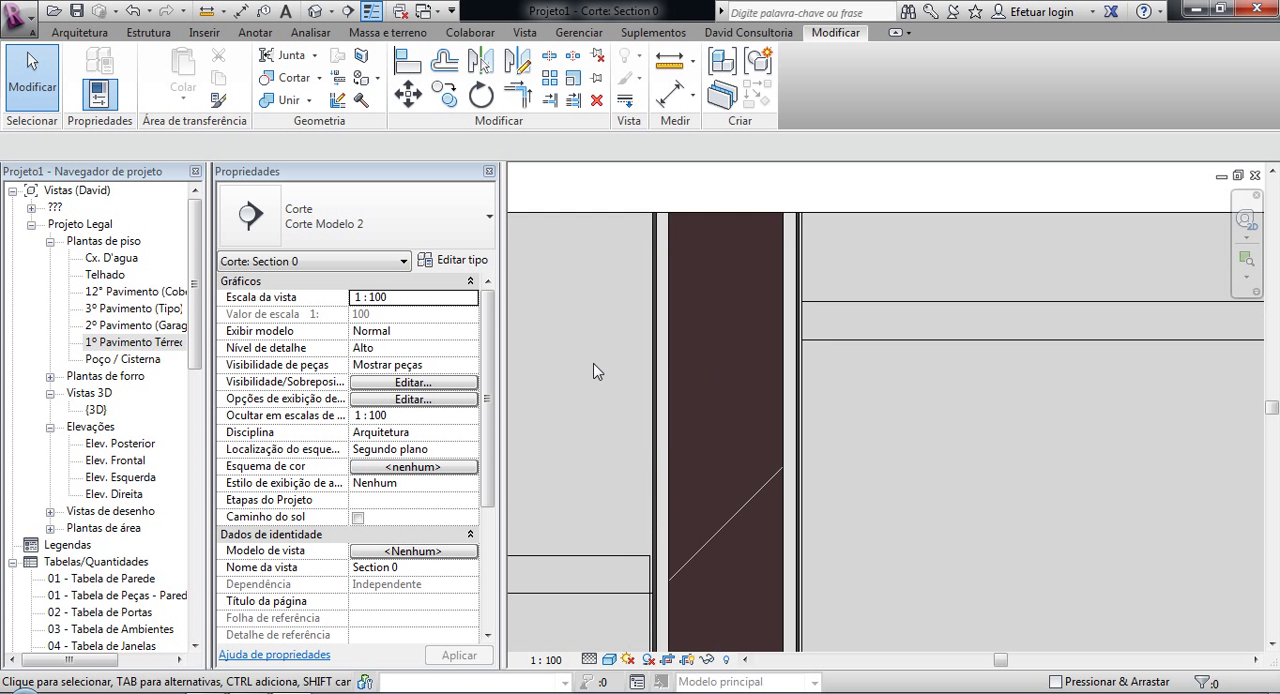
scroll(797, 513, down, 5)
scroll(793, 503, down, 2)
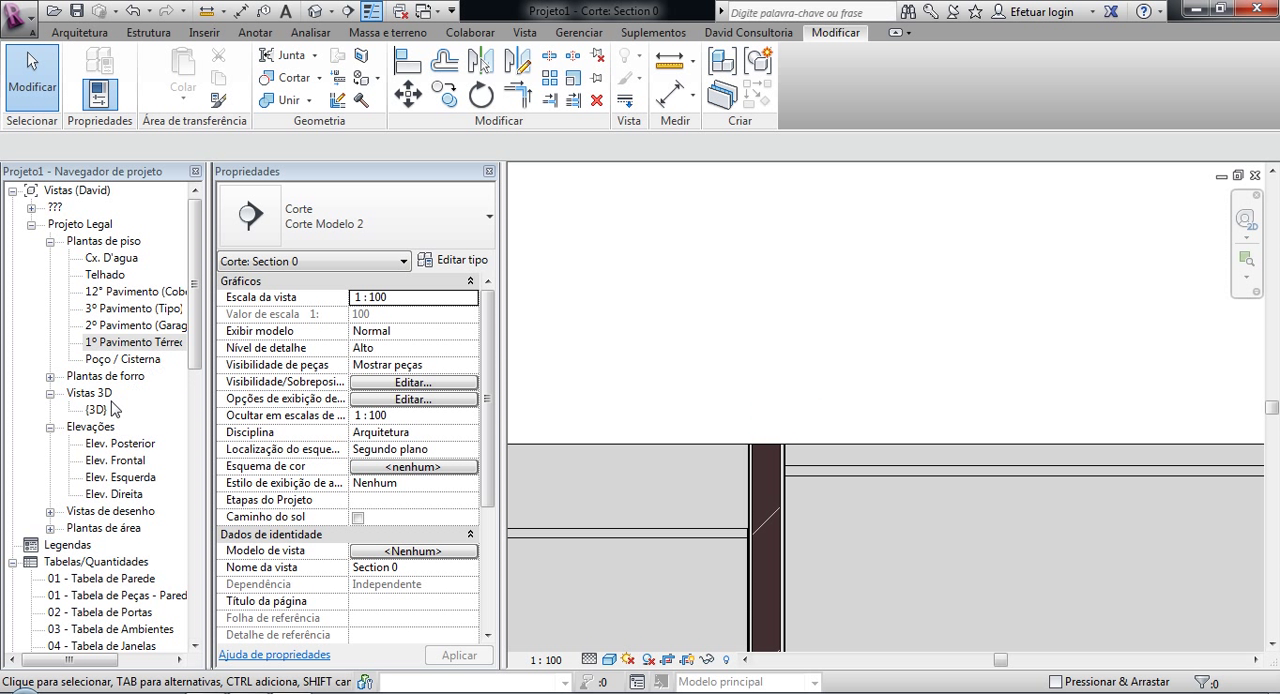
scroll(758, 460, up, 3)
scroll(883, 449, up, 2)
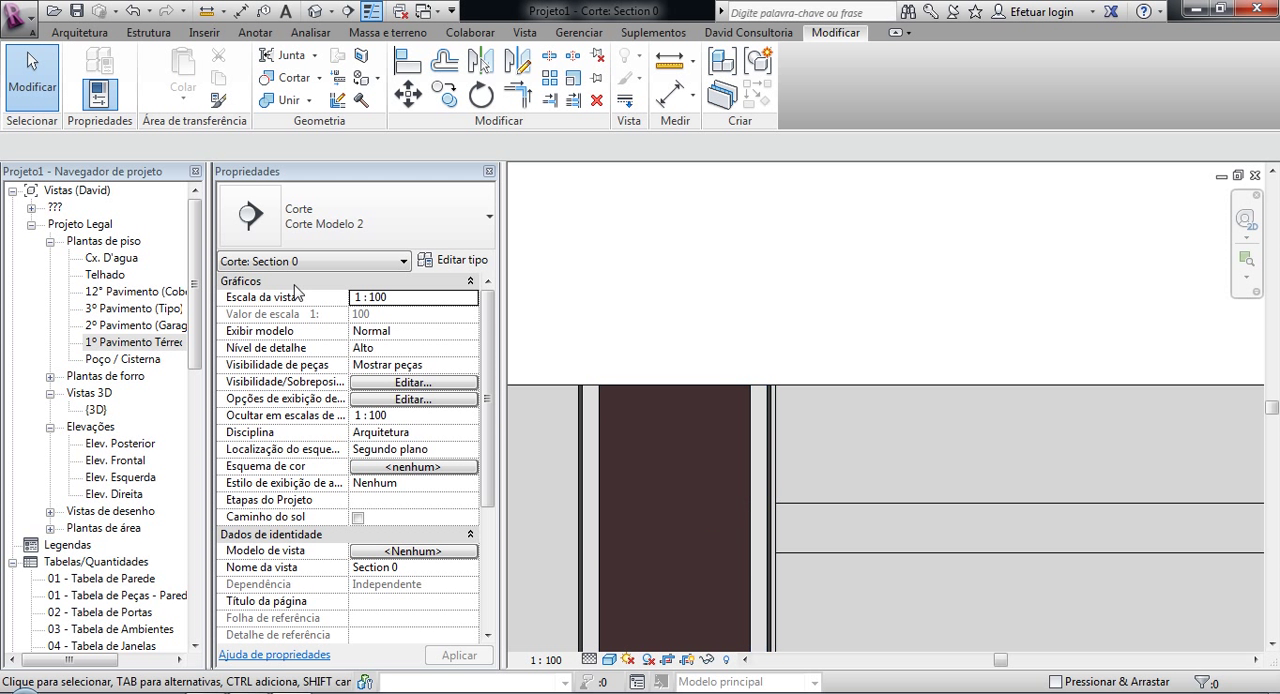
Step: Examine the partition's block and separate finishes at ceiling height in Section 1, and return to the 3D view
click(404, 12)
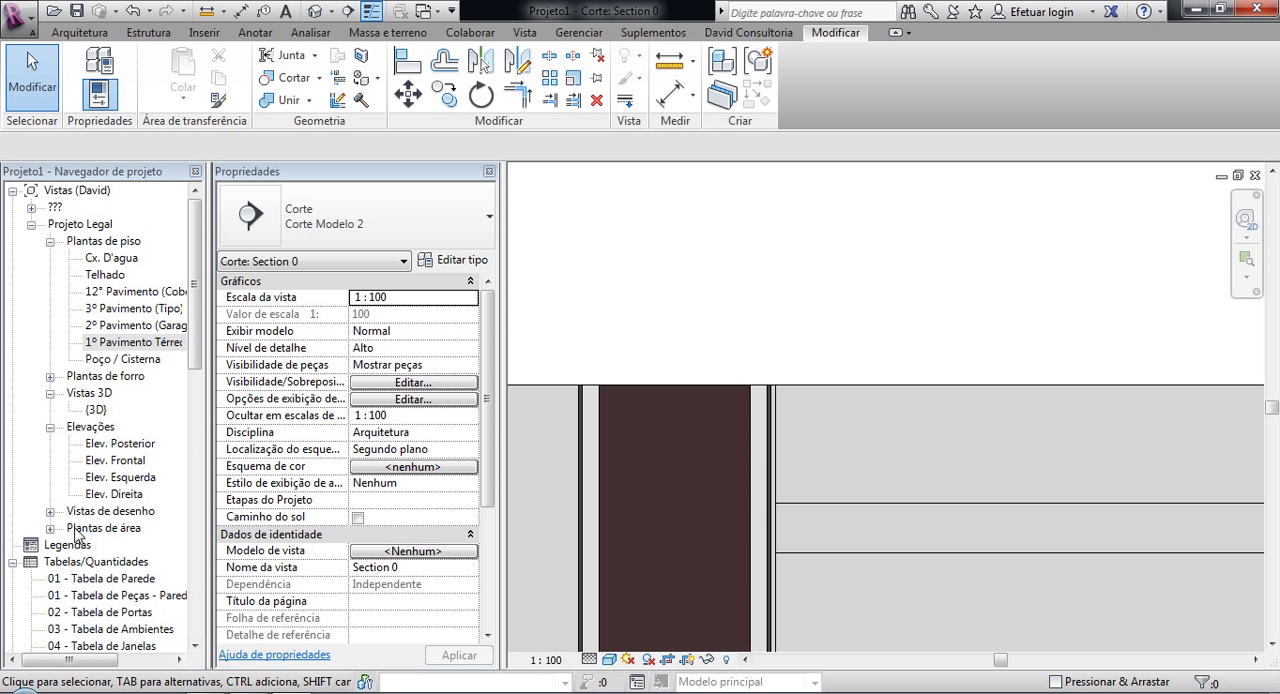
click(31, 208)
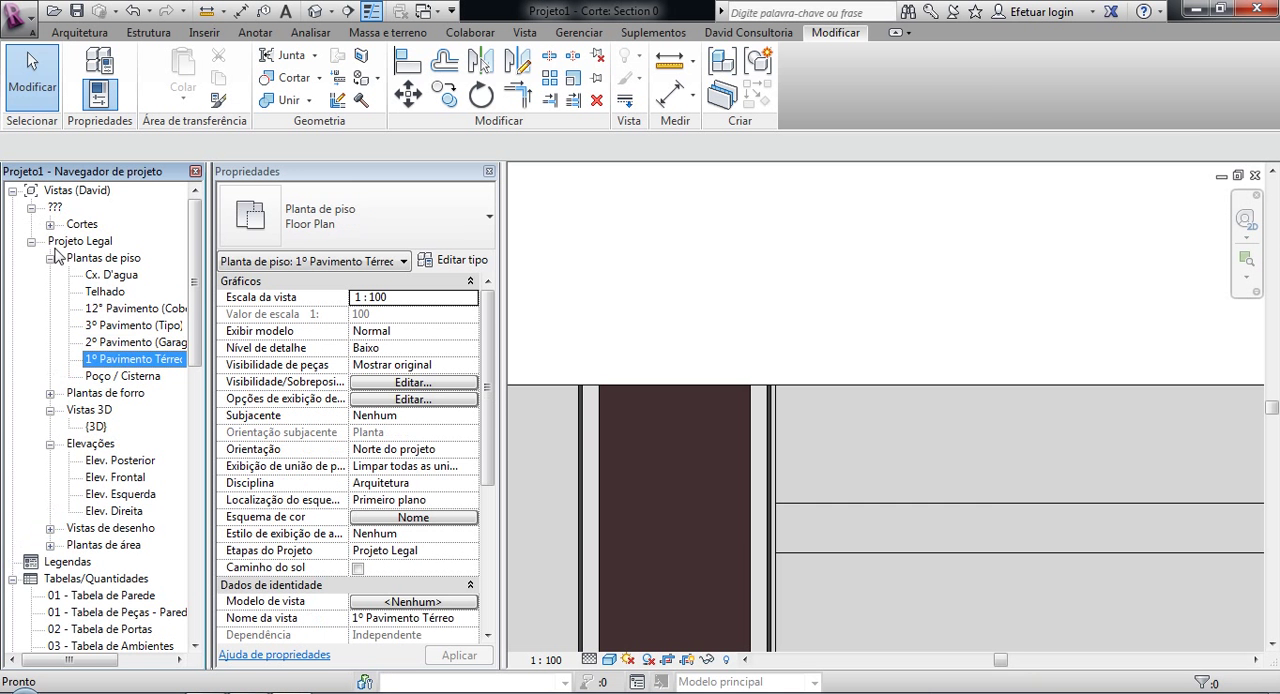
click(49, 224)
double_click(100, 241)
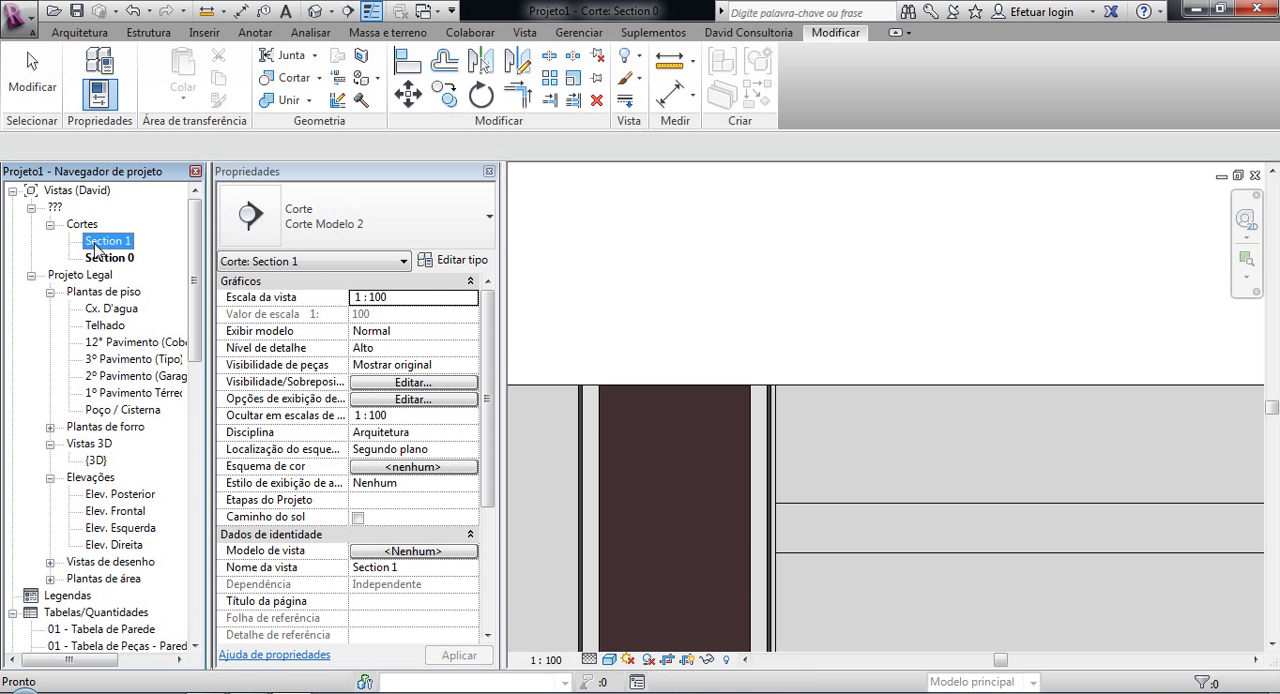
scroll(760, 410, up, 2)
scroll(900, 270, up, 3)
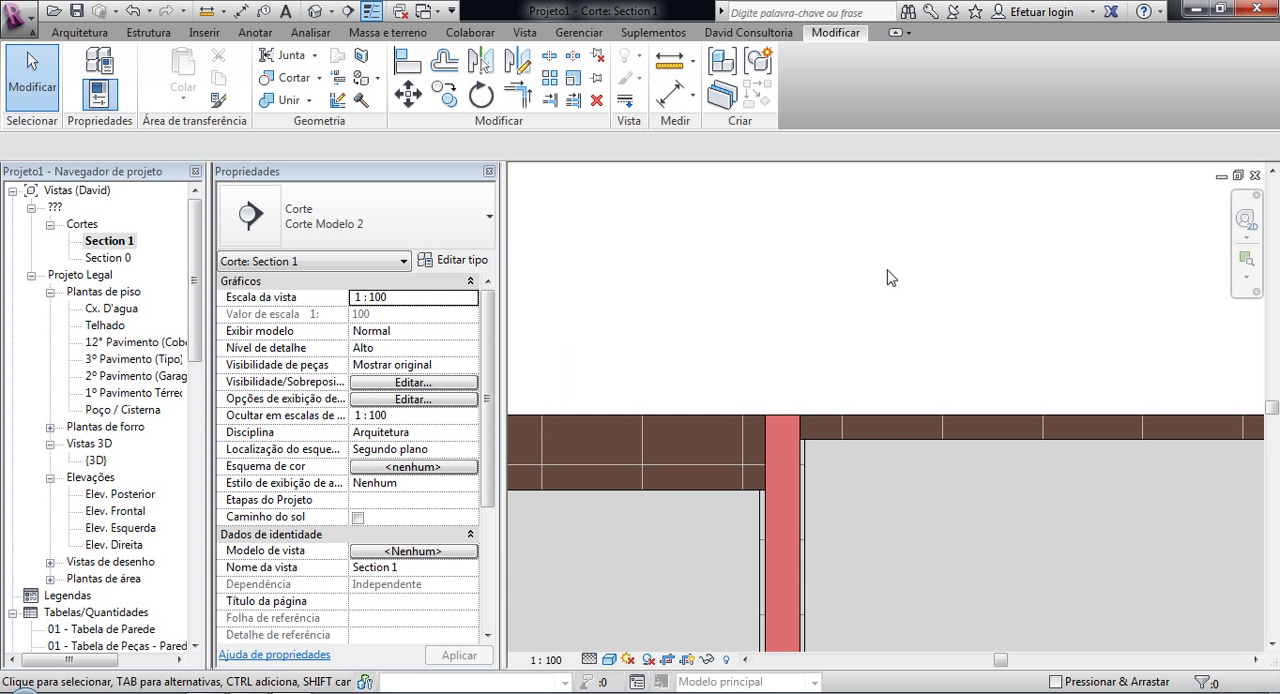
middle_drag(673, 490, 700, 354)
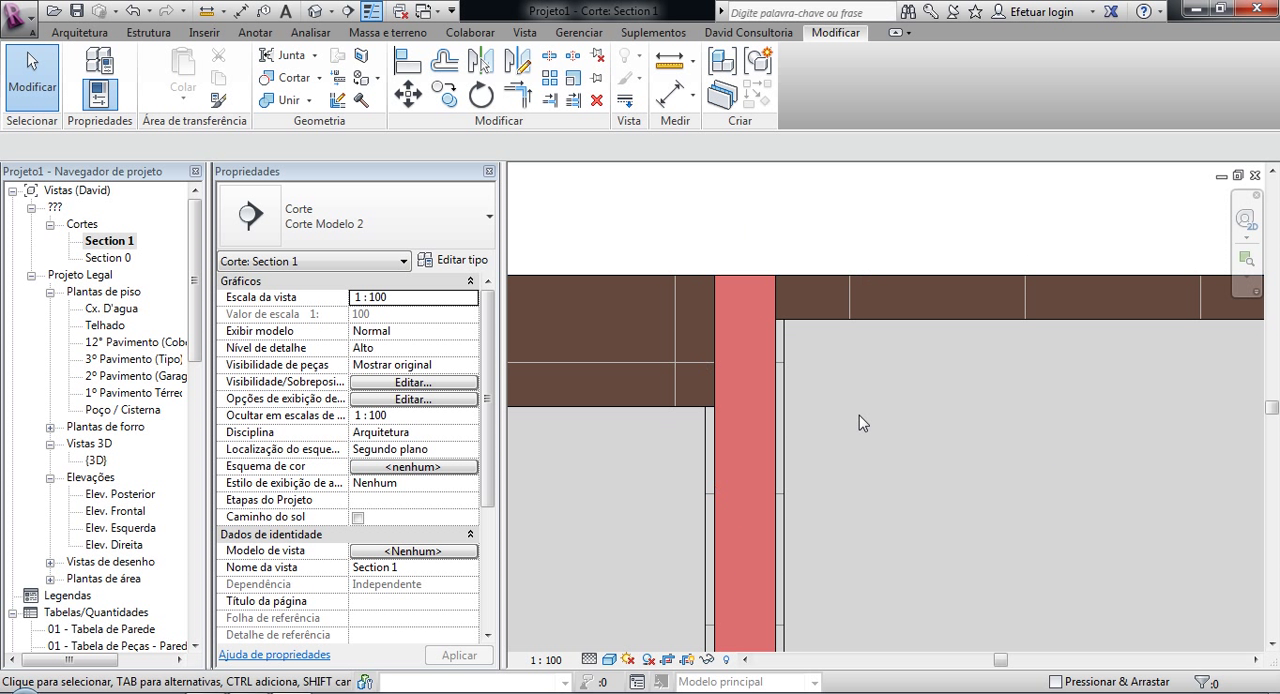
scroll(840, 579, down, 5)
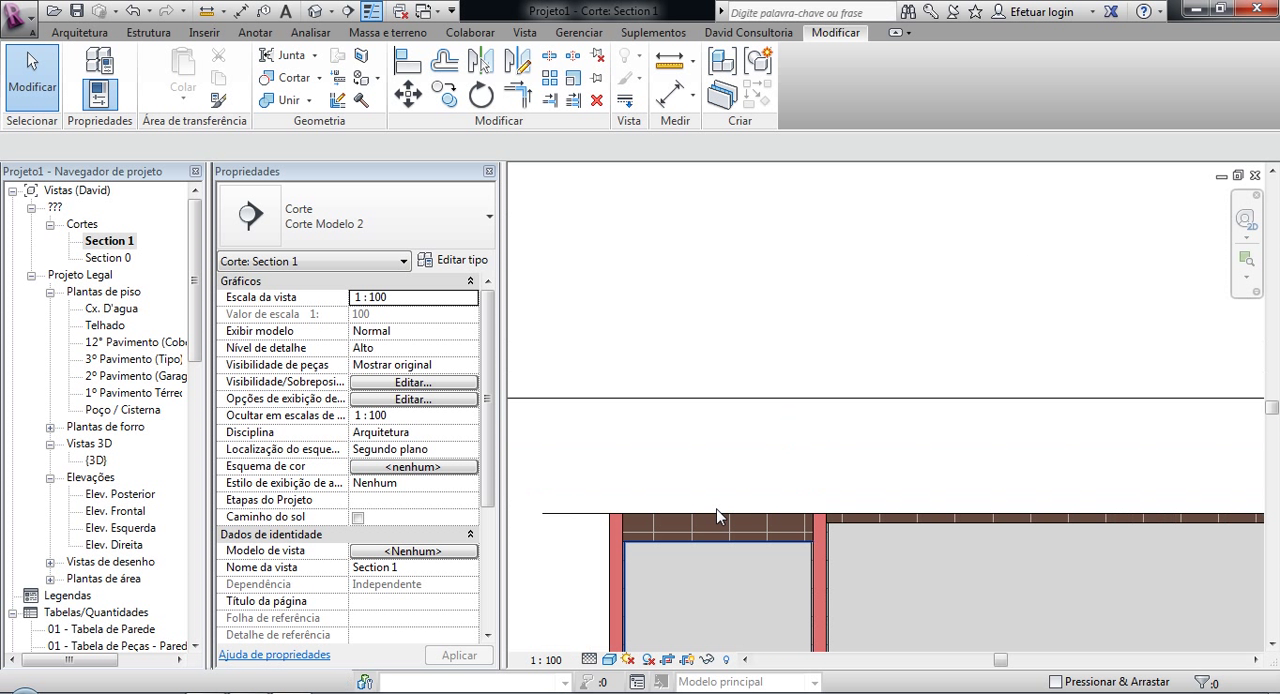
click(345, 14)
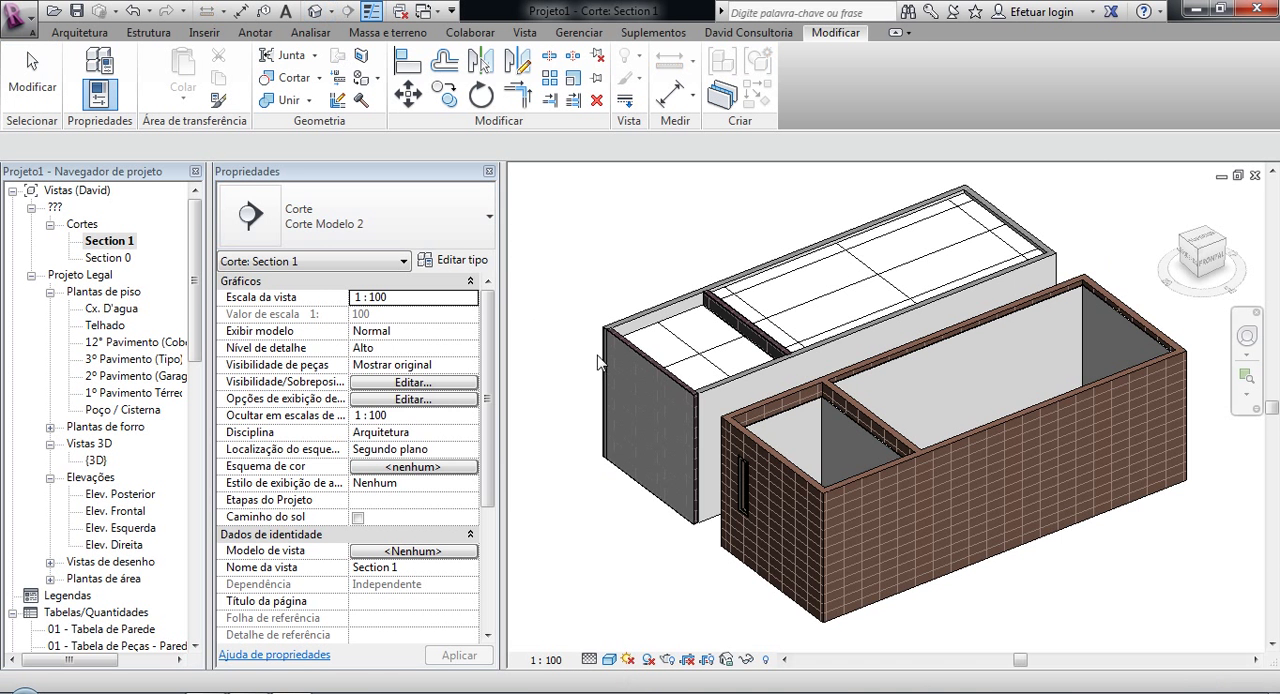